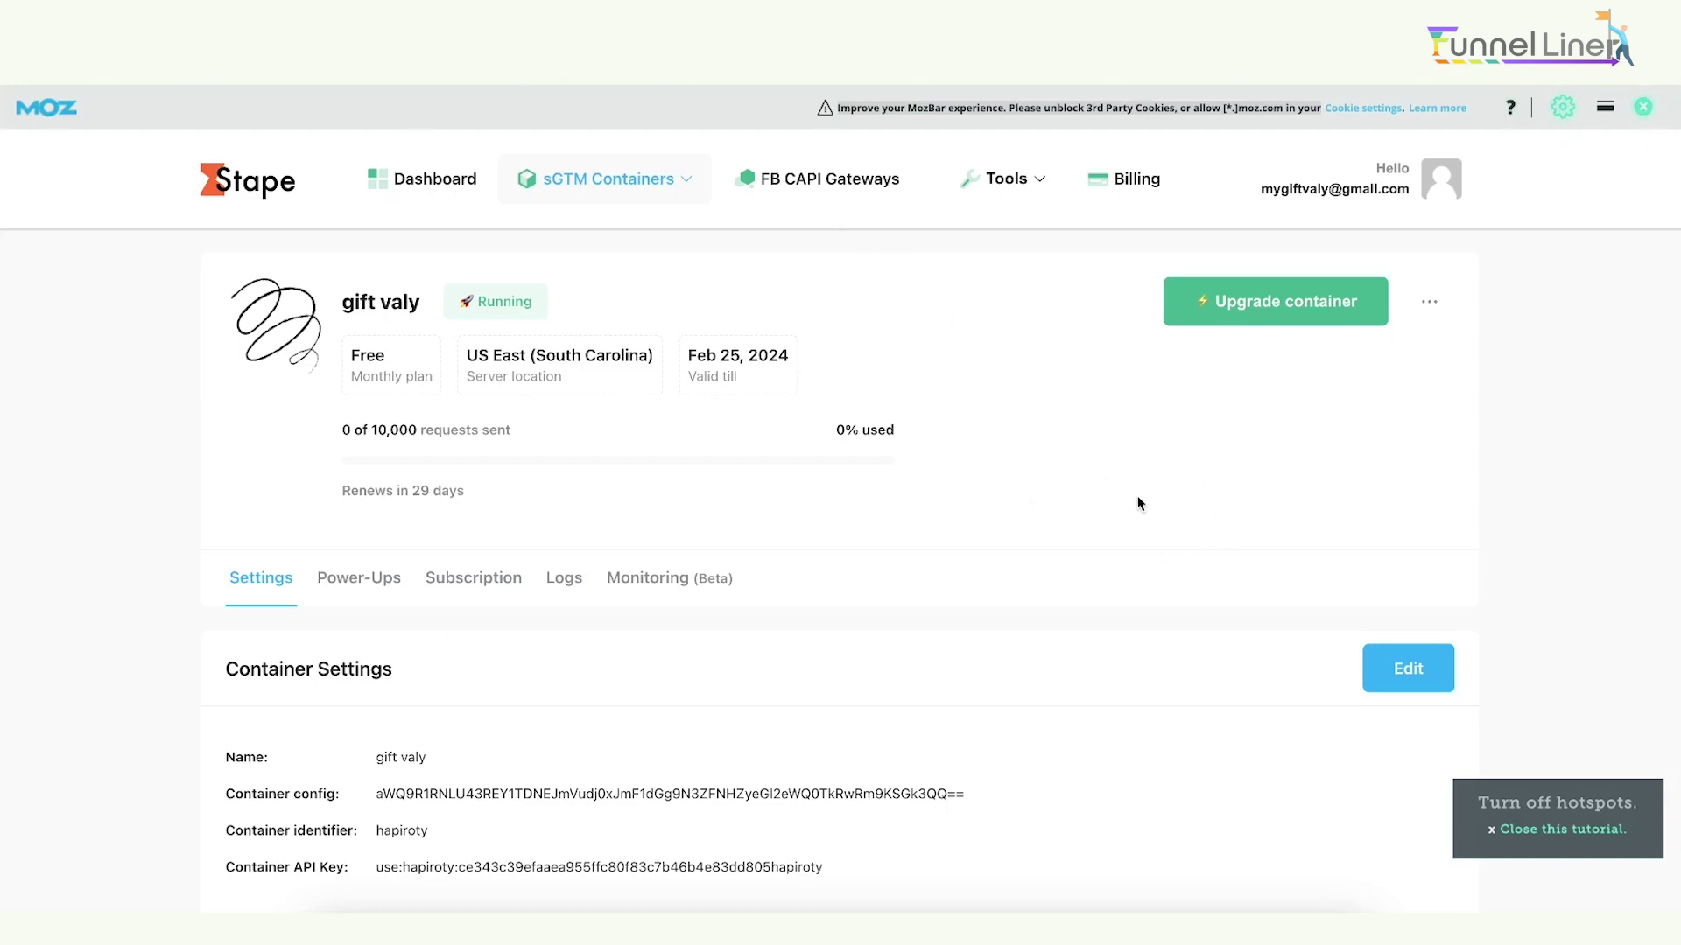
# Step: Start a new custom domain entry below the existing stape.io domain
pyautogui.scroll(-1, 1138, 501)
pyautogui.scroll(-4, 1139, 503)
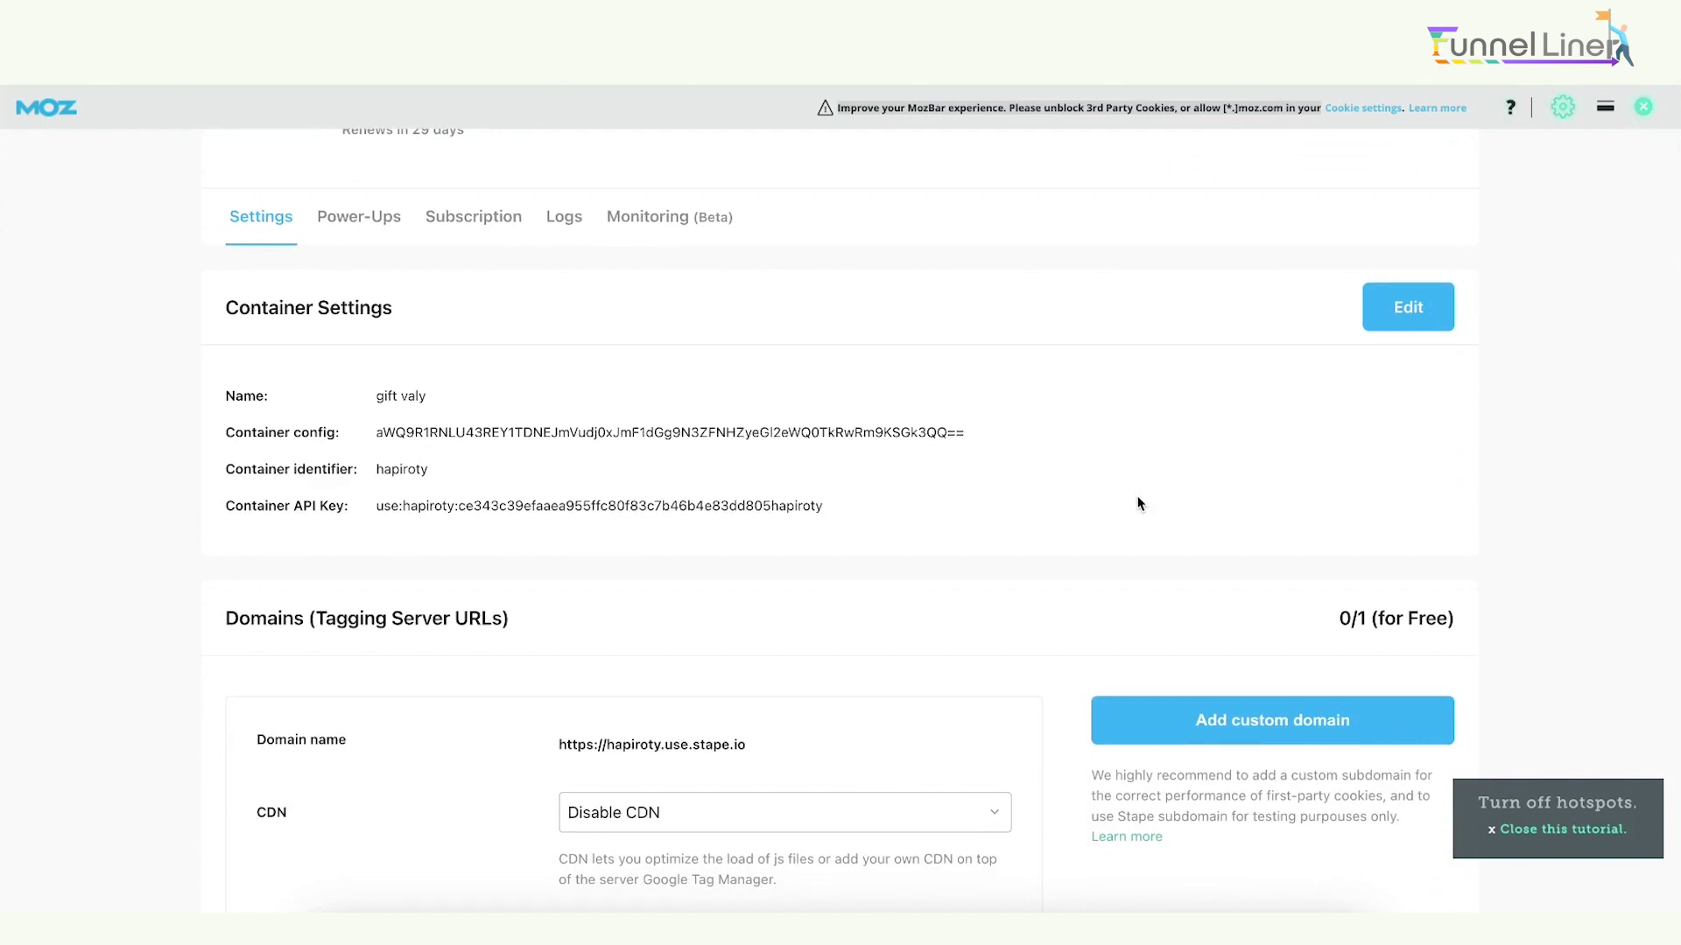
pyautogui.scroll(-4, 1140, 504)
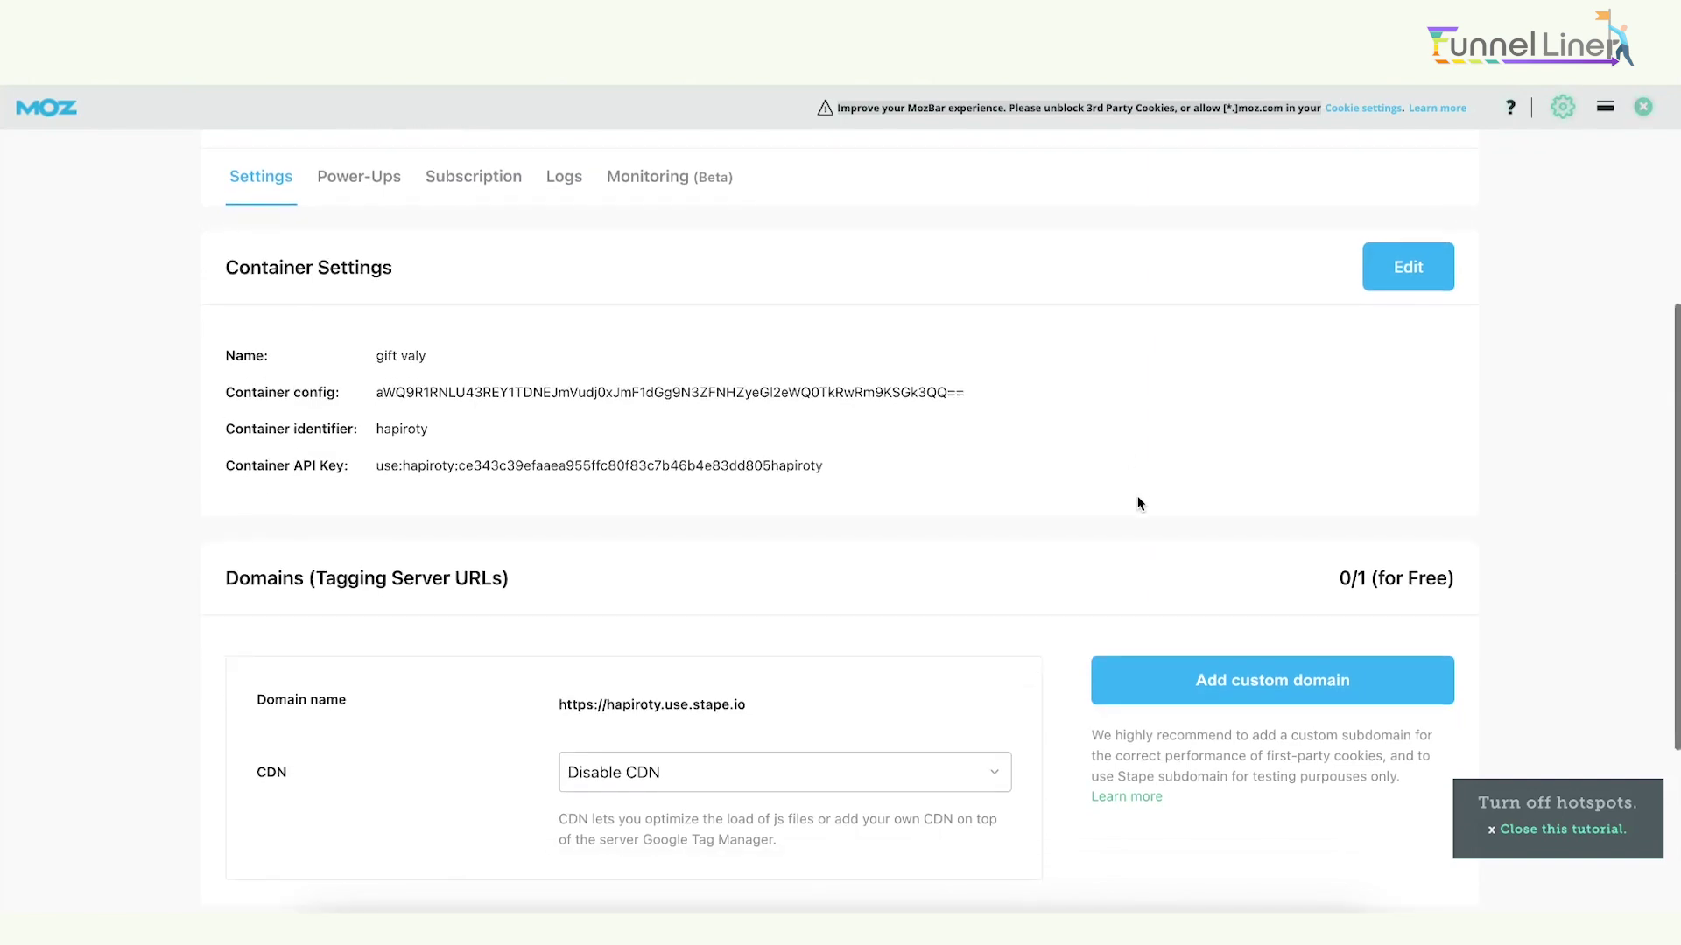
pyautogui.scroll(3, 1140, 503)
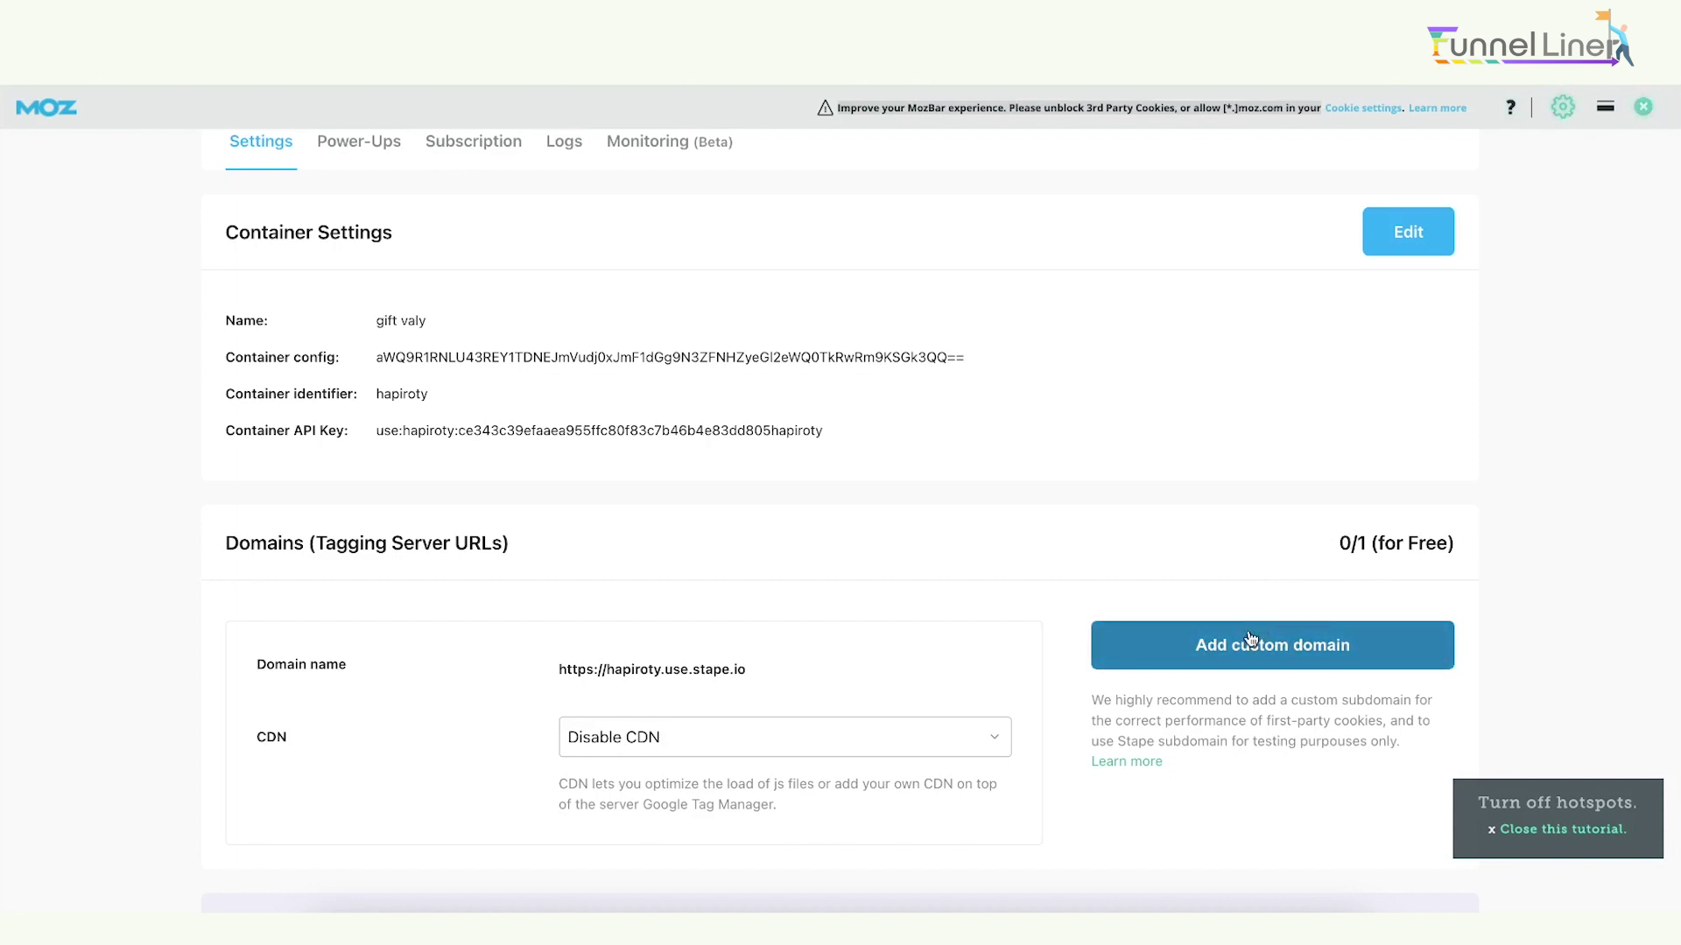
pyautogui.click(1250, 638)
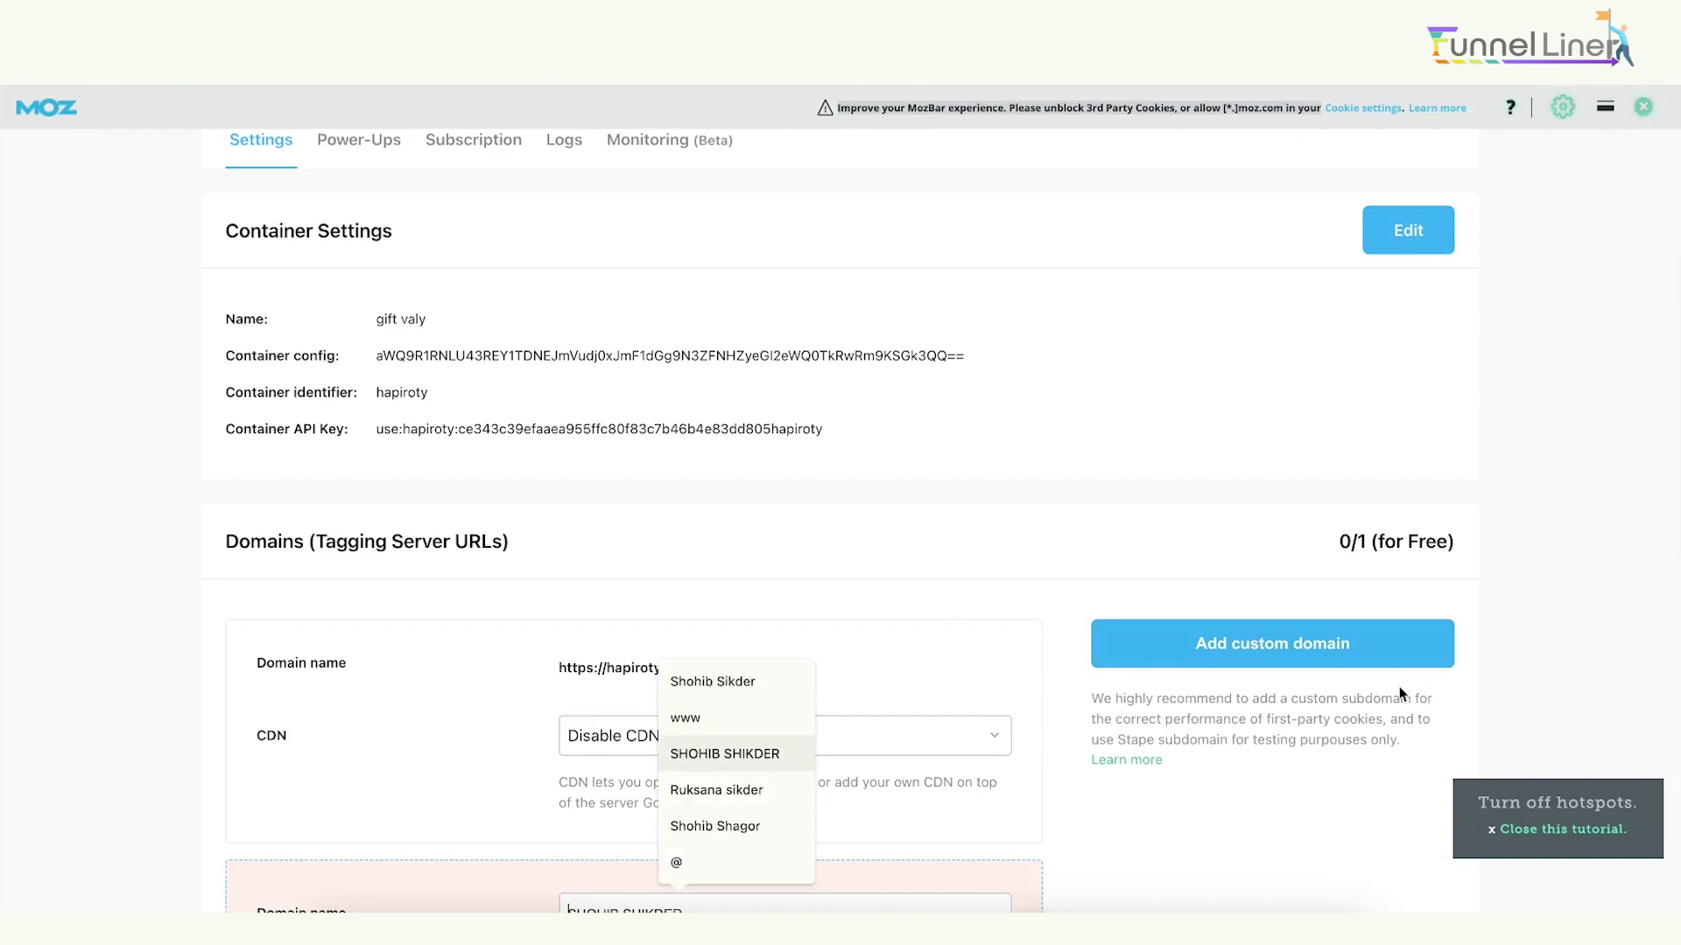
# Step: Focus the new form's empty Domain name field, dismissing the autofill suggestions
pyautogui.scroll(-4, 1222, 764)
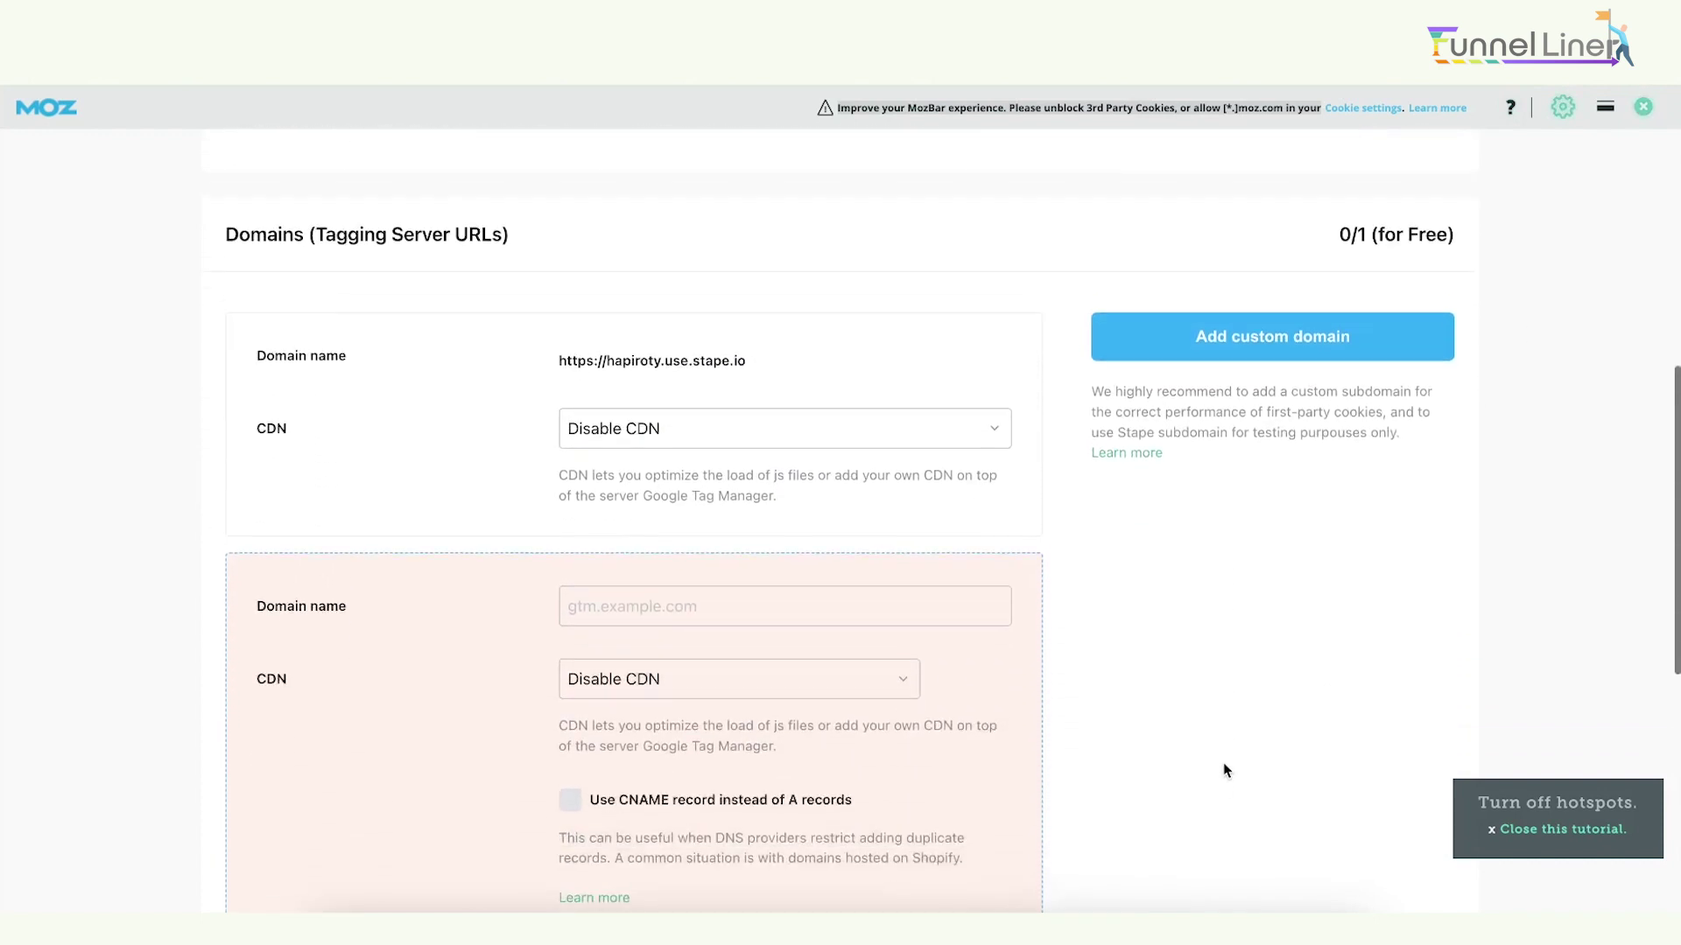
pyautogui.click(613, 592)
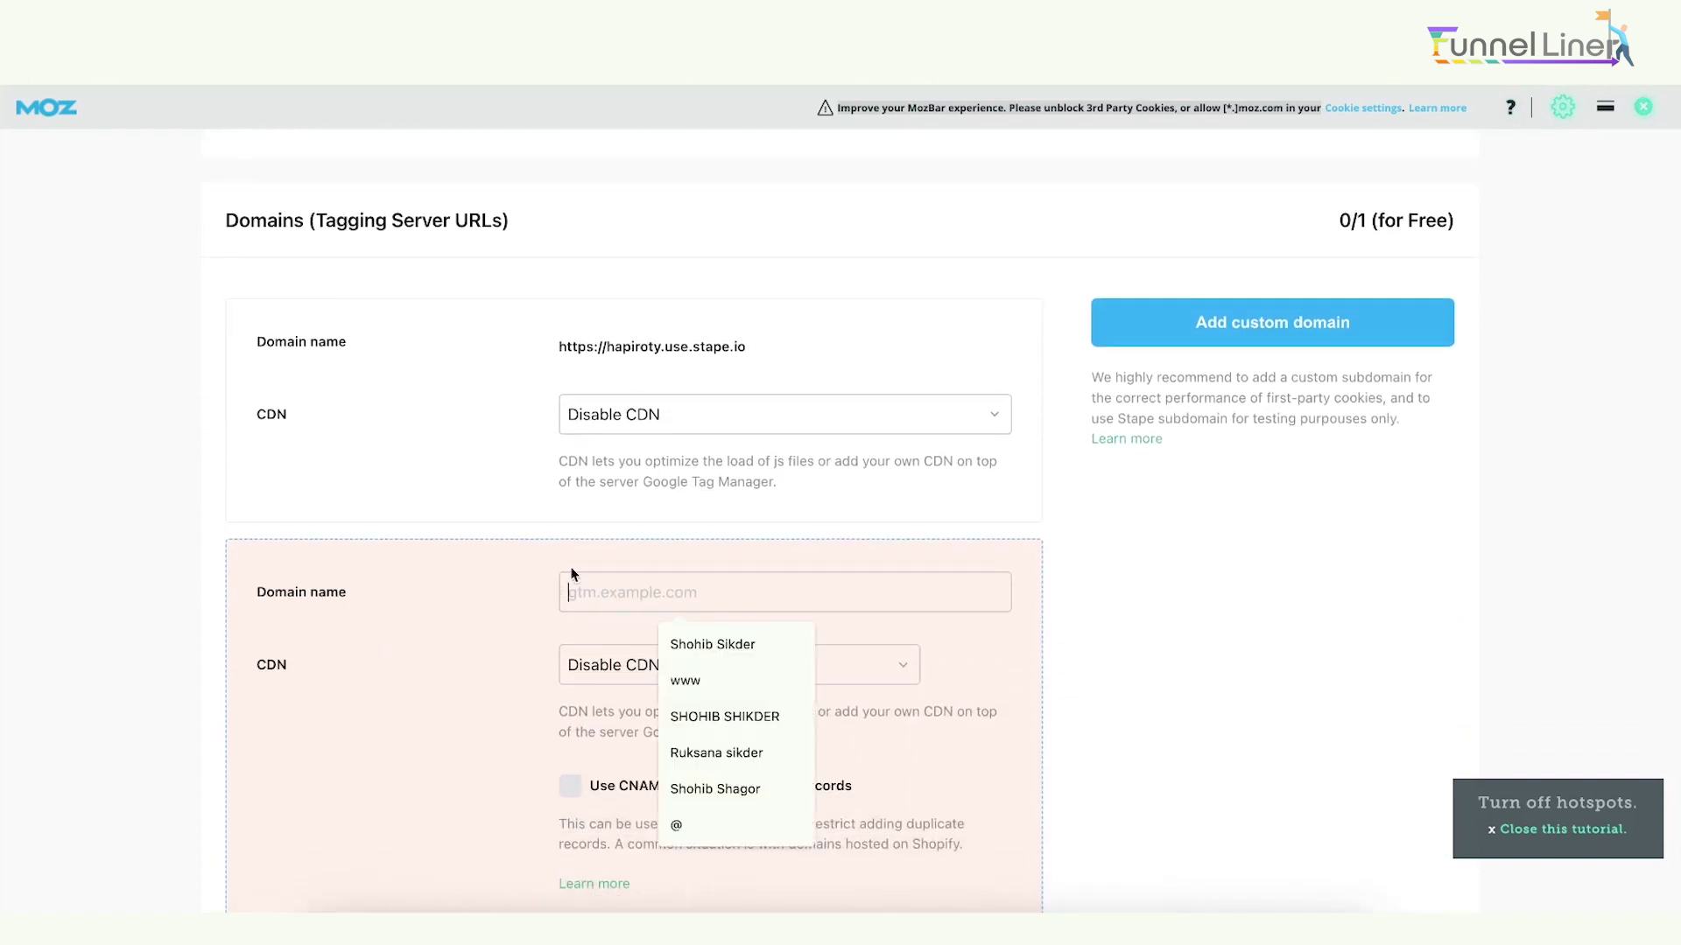
pyautogui.click(433, 632)
pyautogui.click(571, 597)
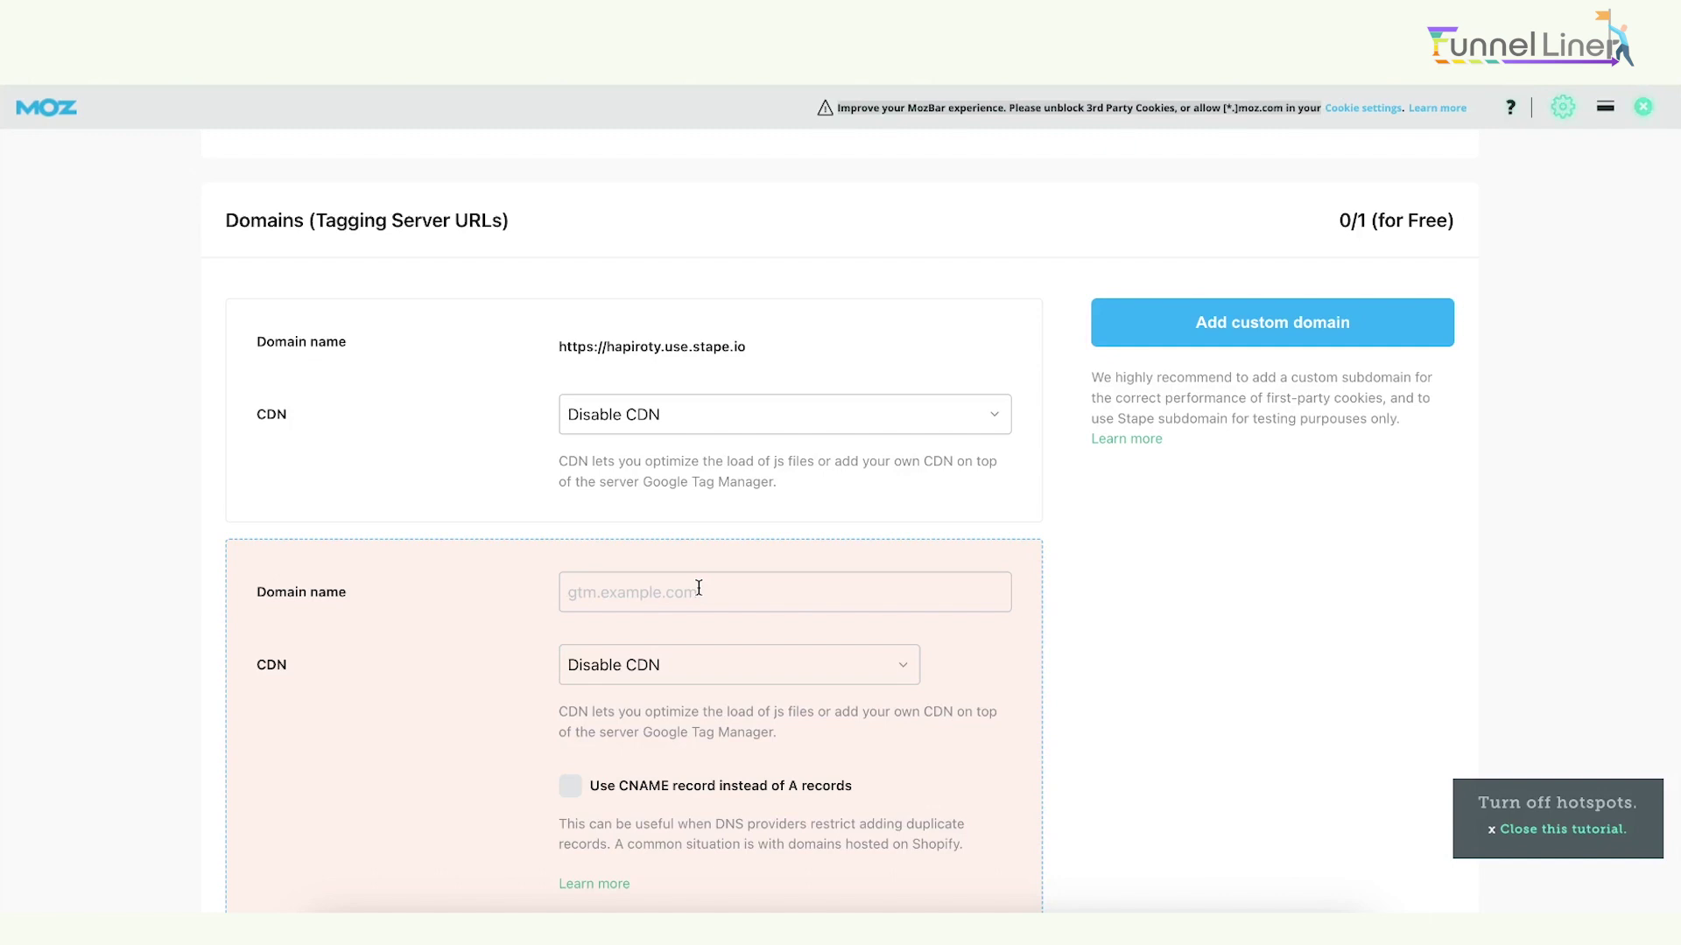
pyautogui.click(595, 593)
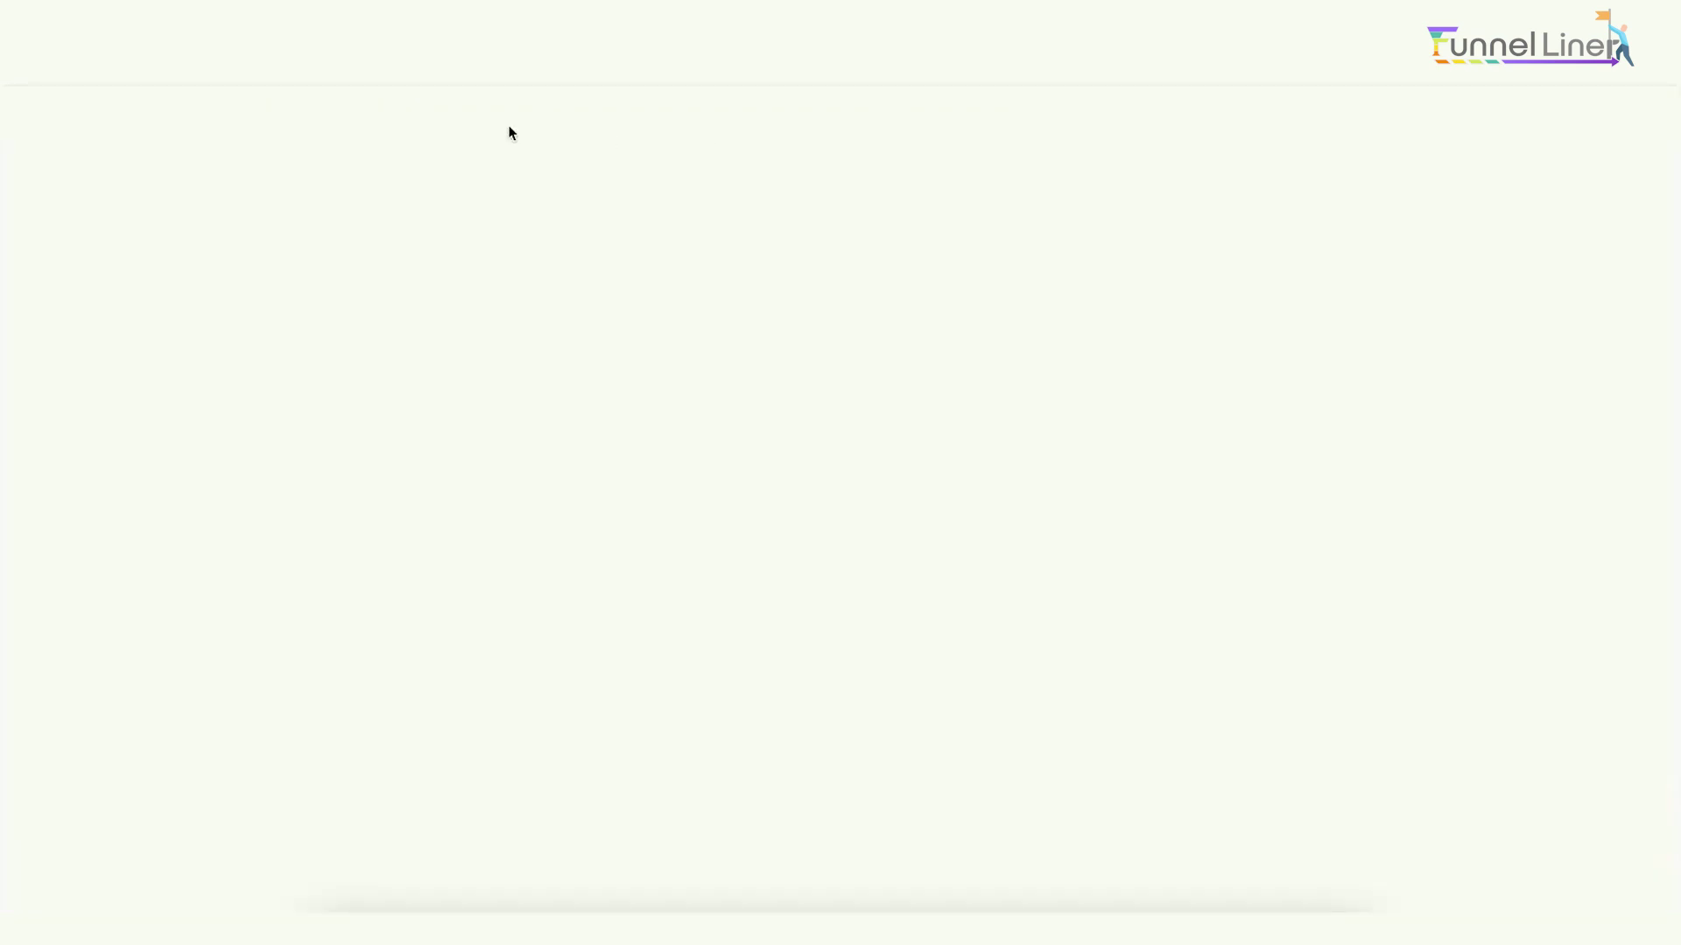
pyautogui.hotkey('ctrl', 'l')
pyautogui.write('f')
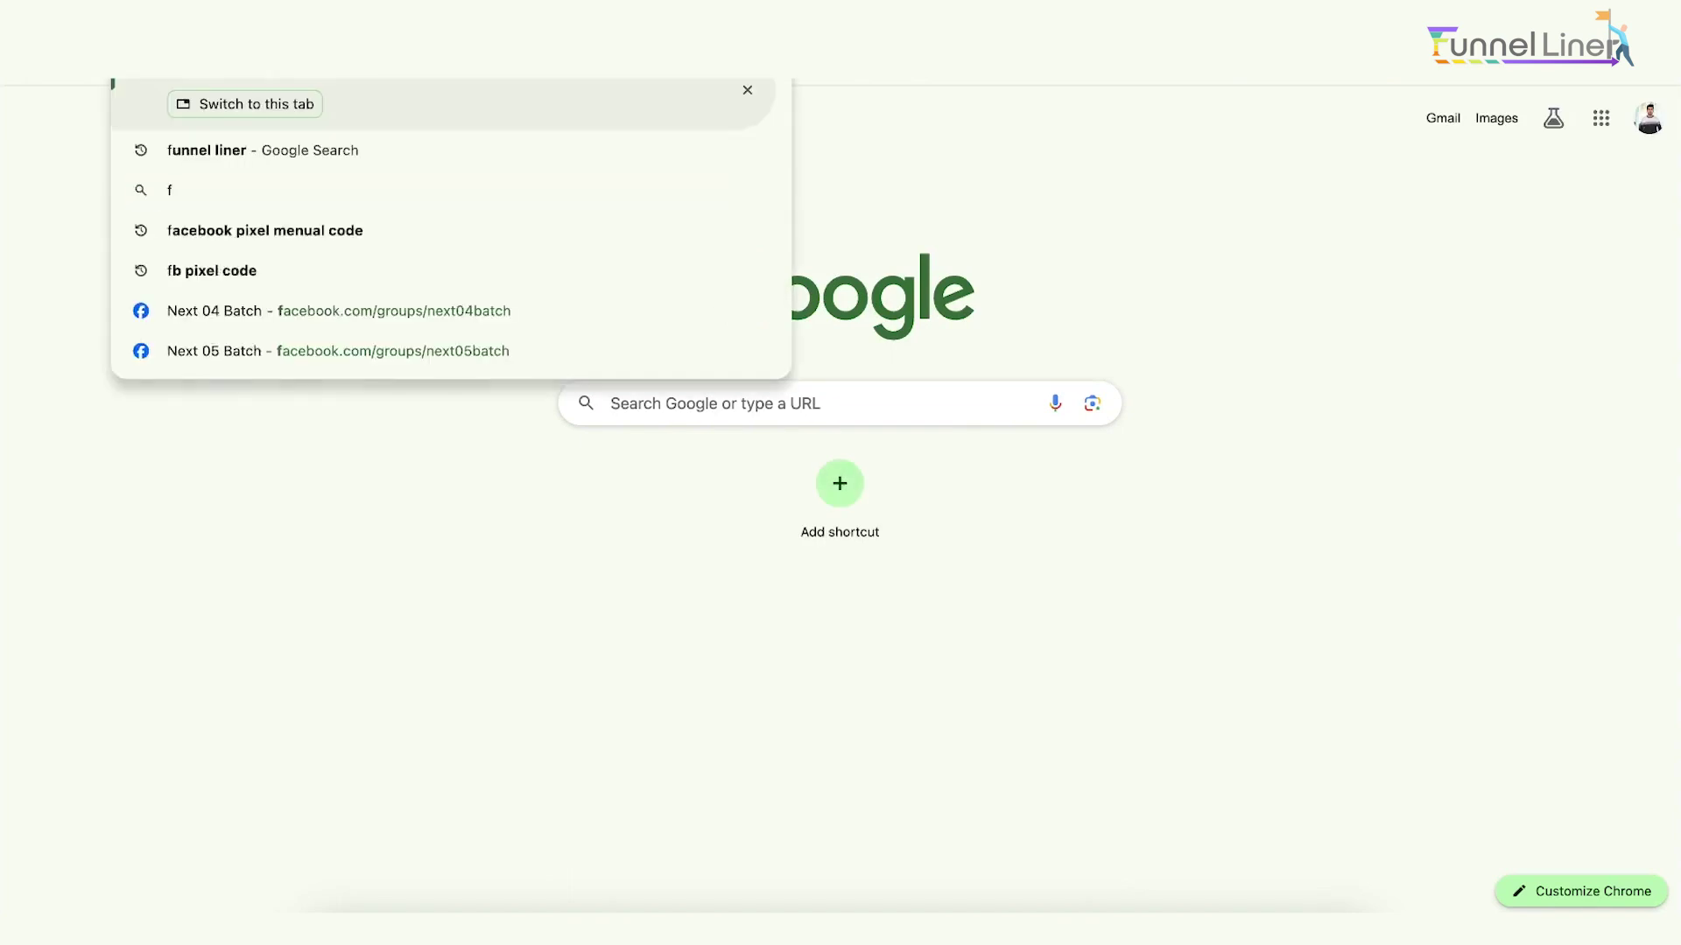
pyautogui.press('Escape')
pyautogui.write('gift')
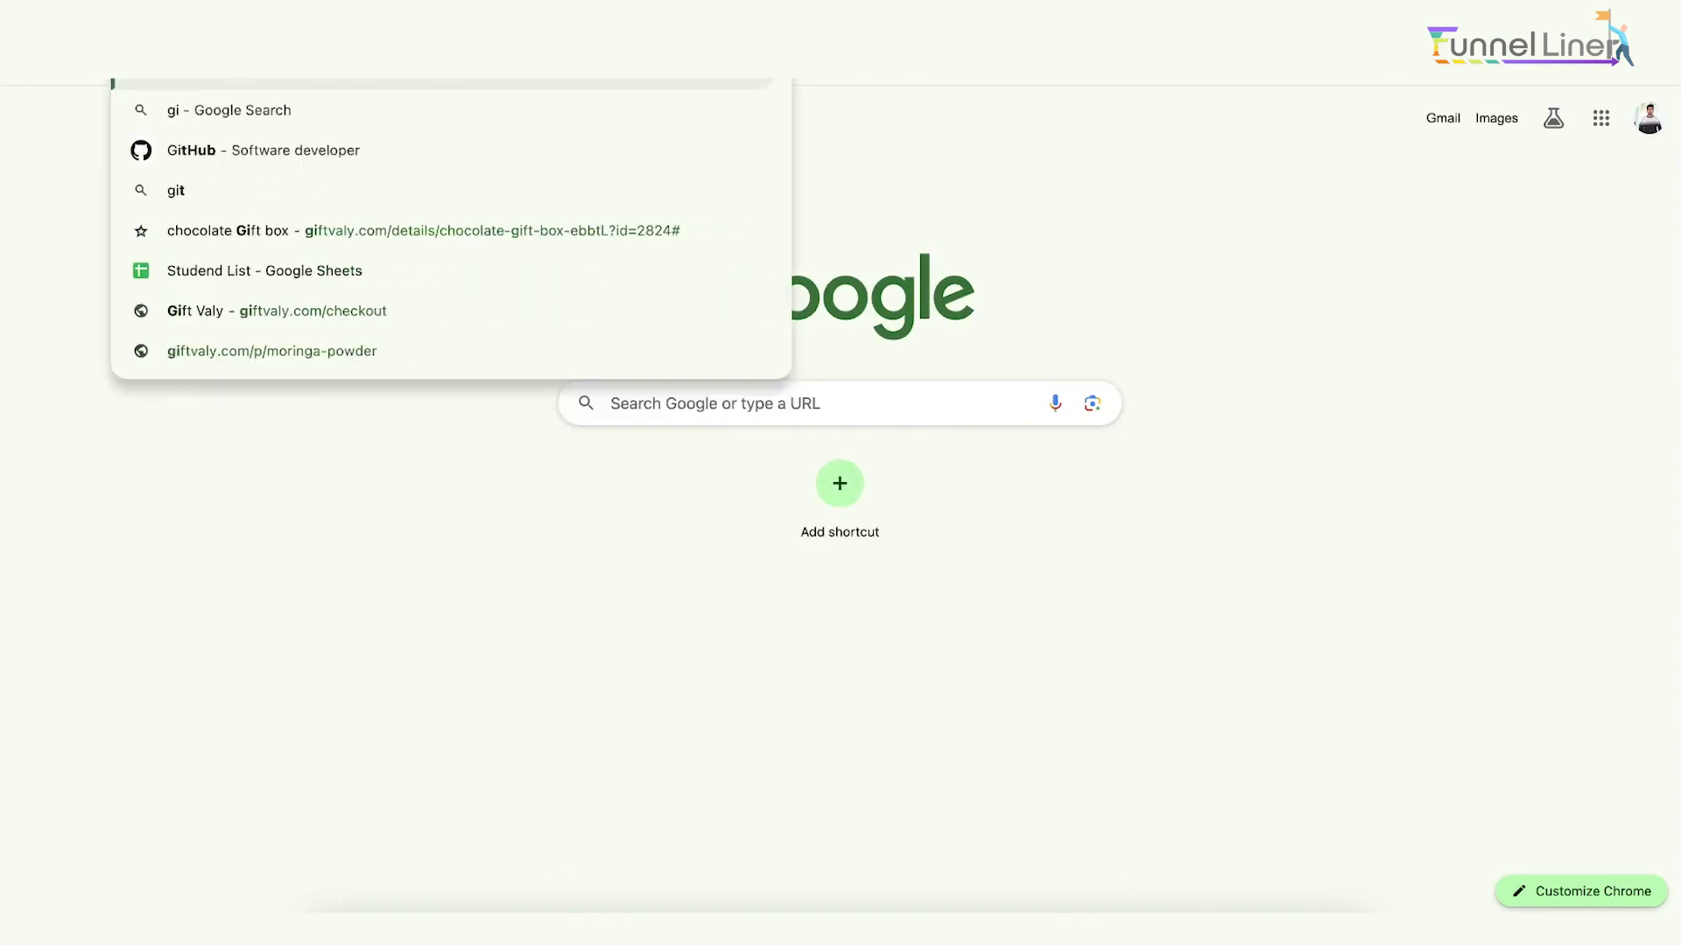
pyautogui.write('valy.com')
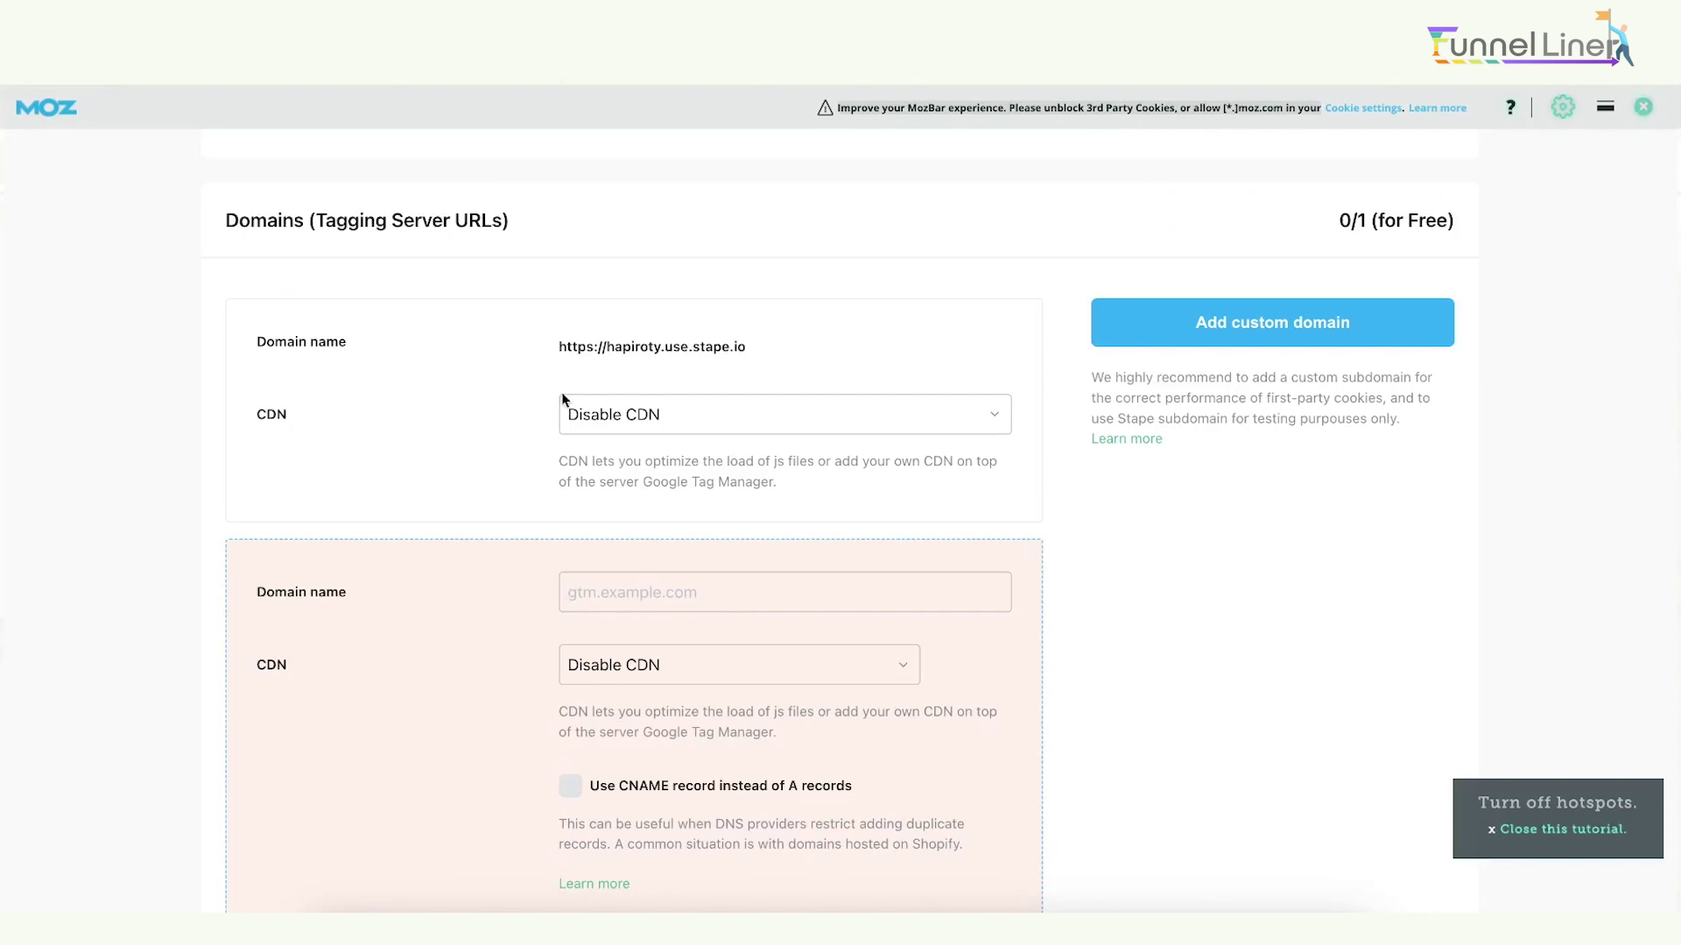
pyautogui.click(627, 599)
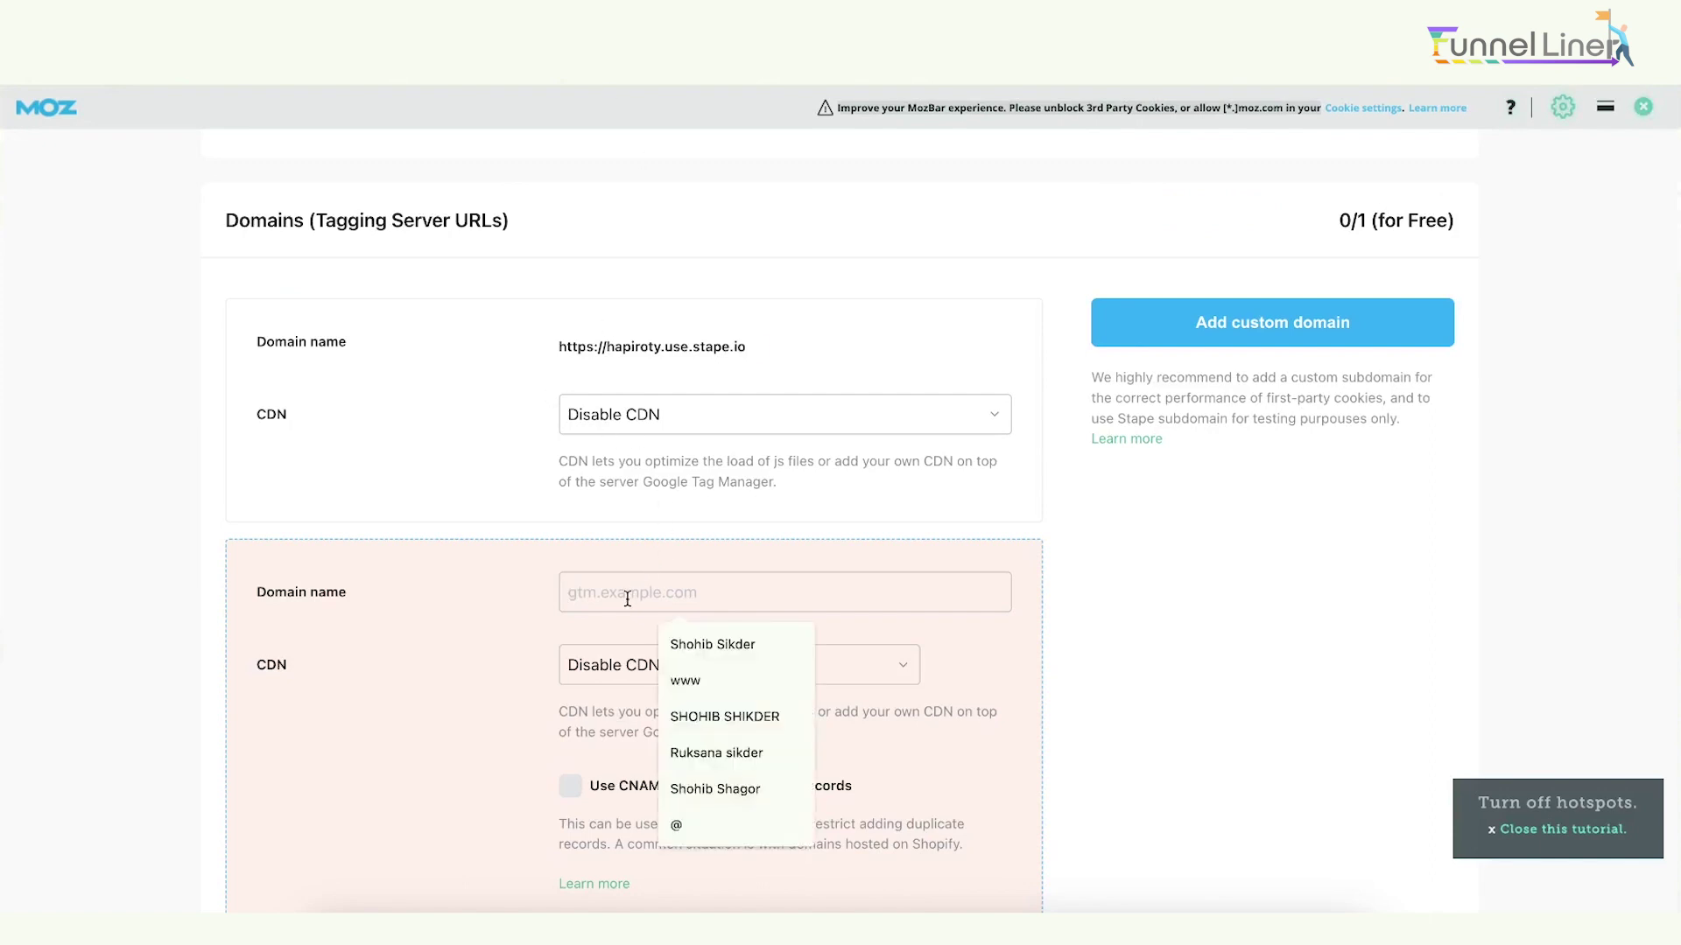
pyautogui.write('https://giftvaly.com/')
pyautogui.doubleClick(626, 599)
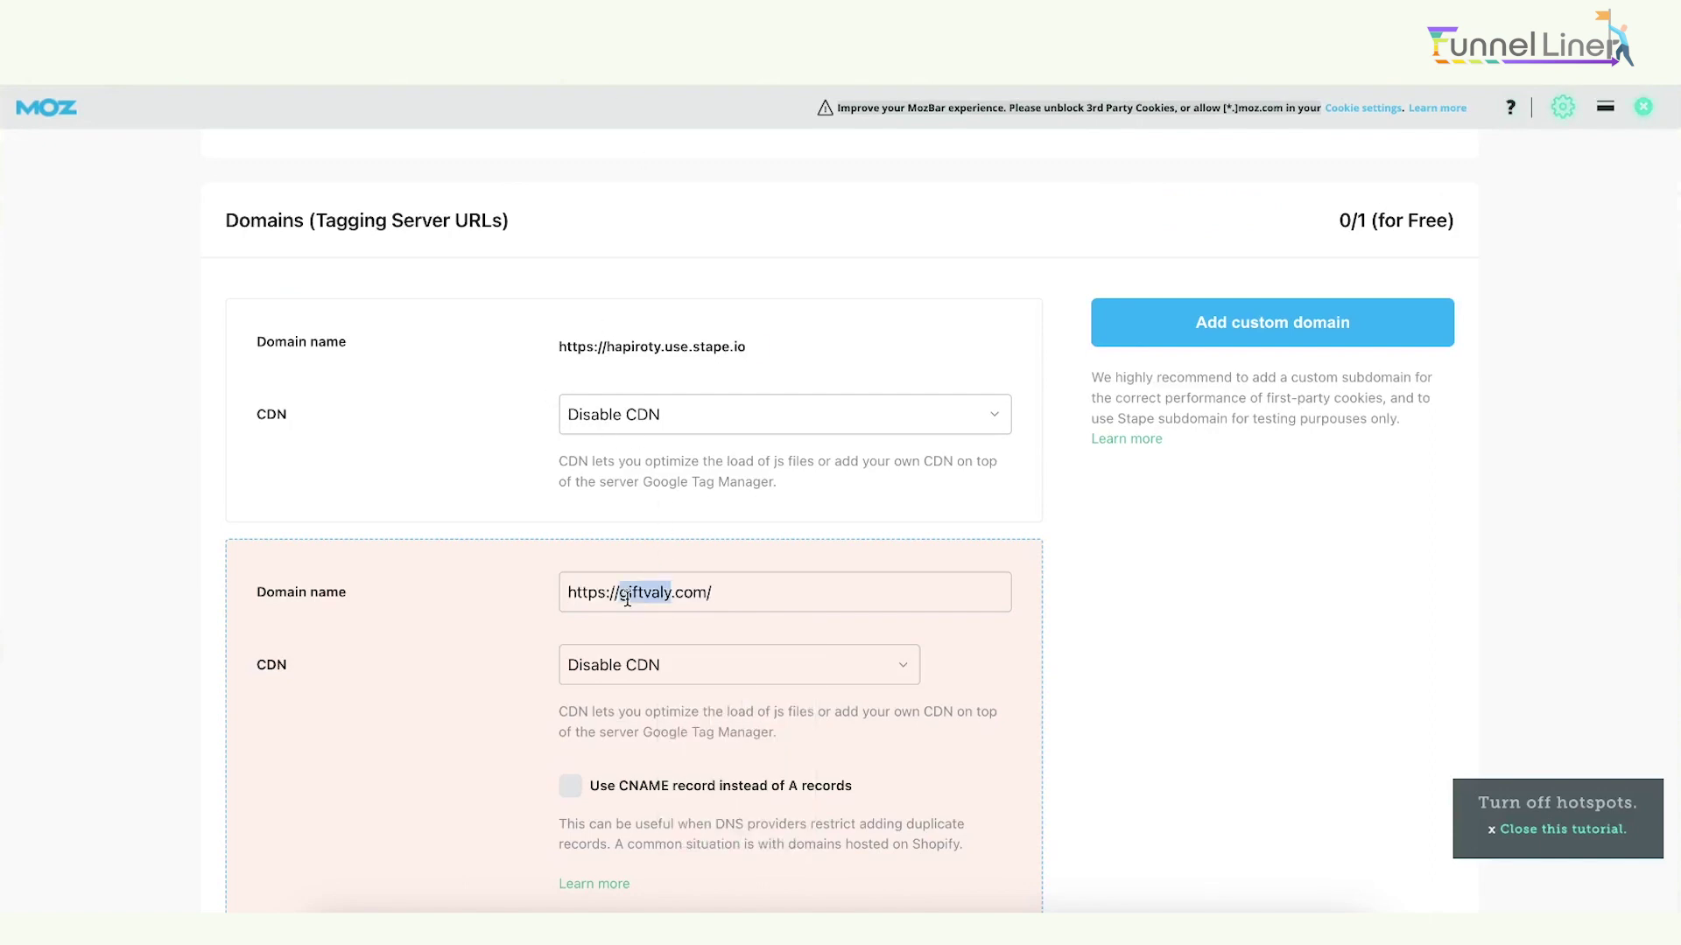
pyautogui.click(622, 596)
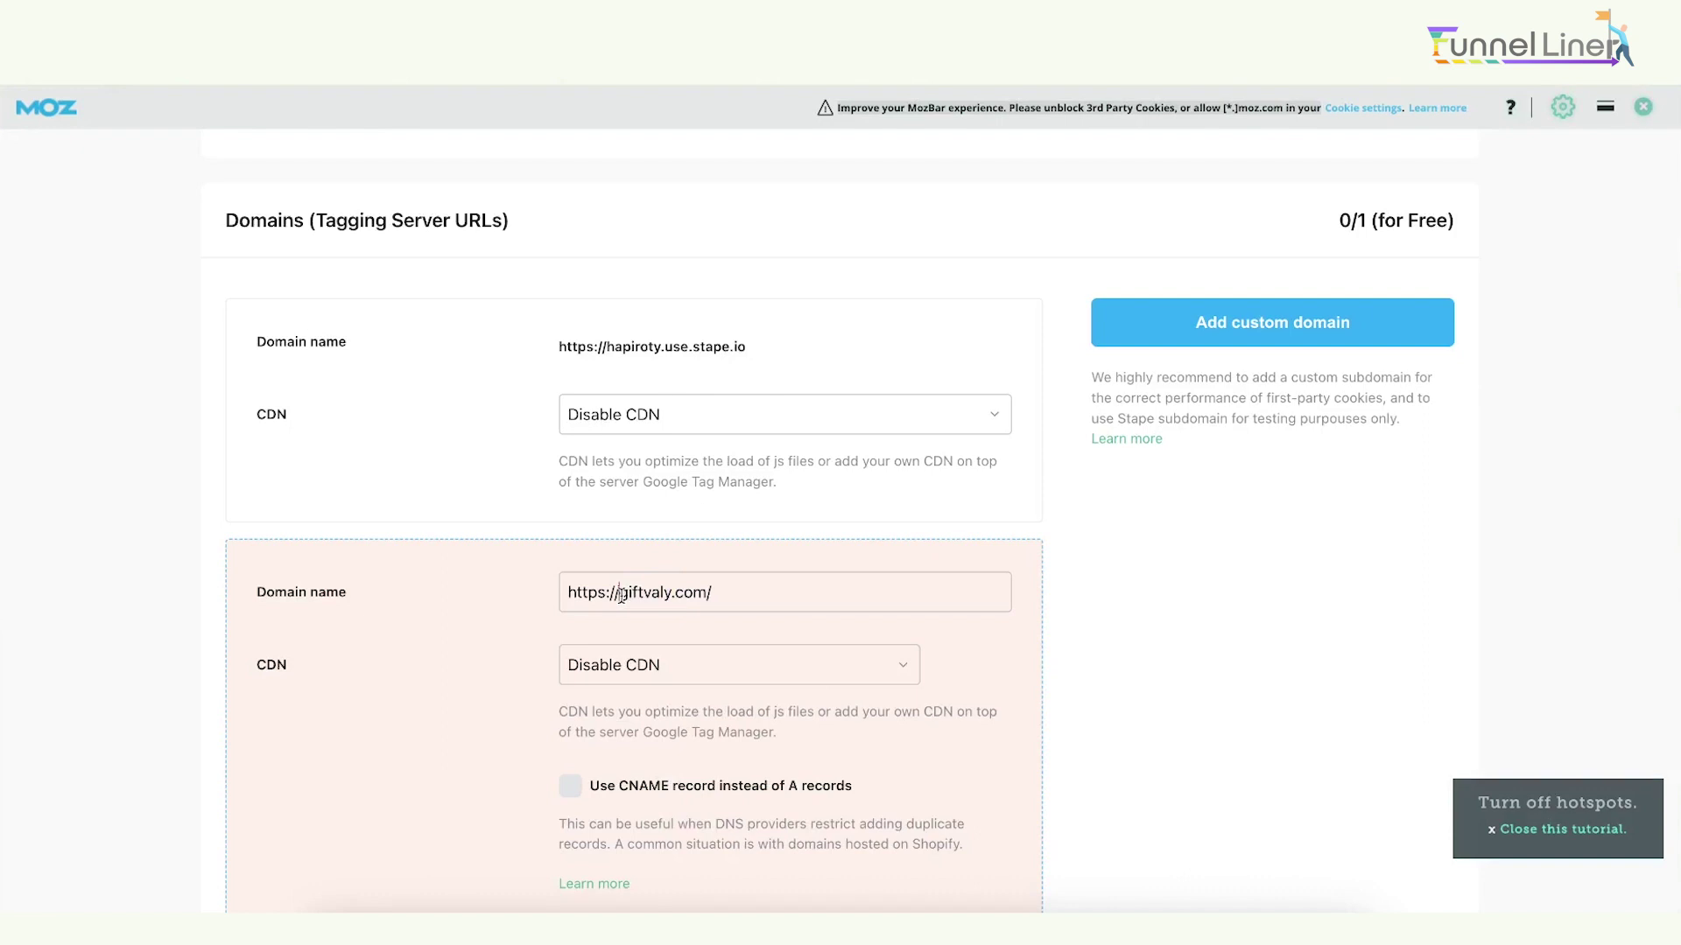
pyautogui.press('BackSpace')
pyautogui.press('BackSpace')
pyautogui.press('BackSpace')
pyautogui.press('BackSpace')
pyautogui.press('BackSpace')
pyautogui.press('BackSpace')
pyautogui.press('BackSpace')
pyautogui.press('BackSpace')
pyautogui.click(699, 595)
pyautogui.press('BackSpace')
# Step: Prefix the subdomain 'gift' so the domain reads gift.giftvaly.com
pyautogui.click(570, 593)
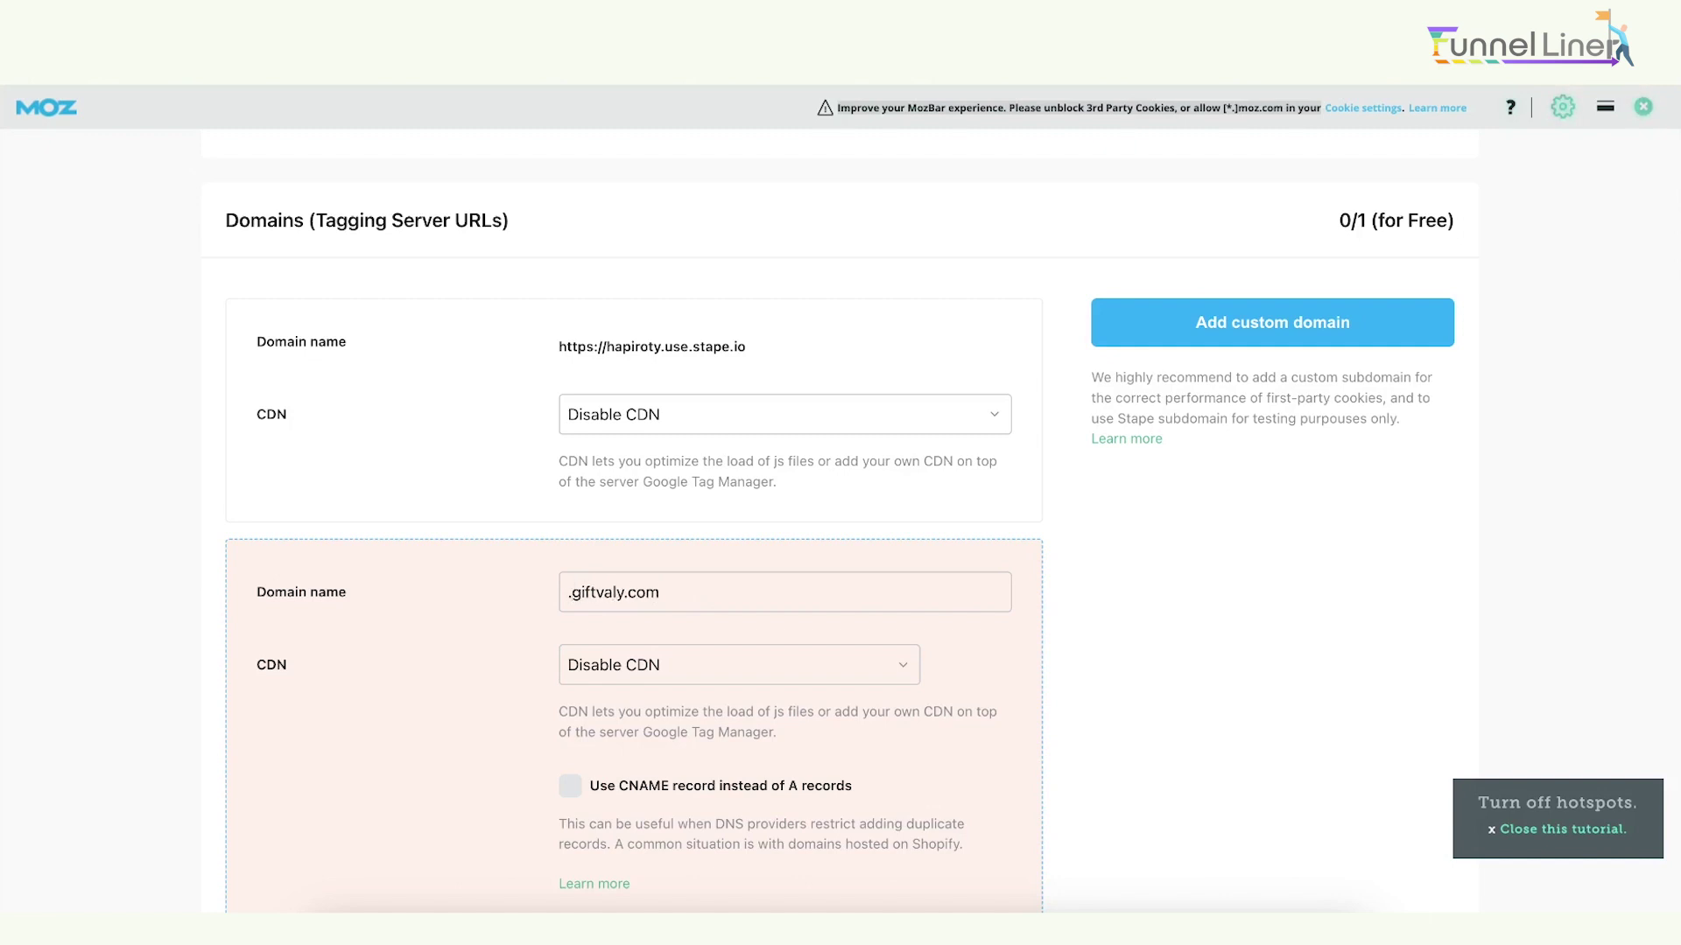
pyautogui.write('gif')
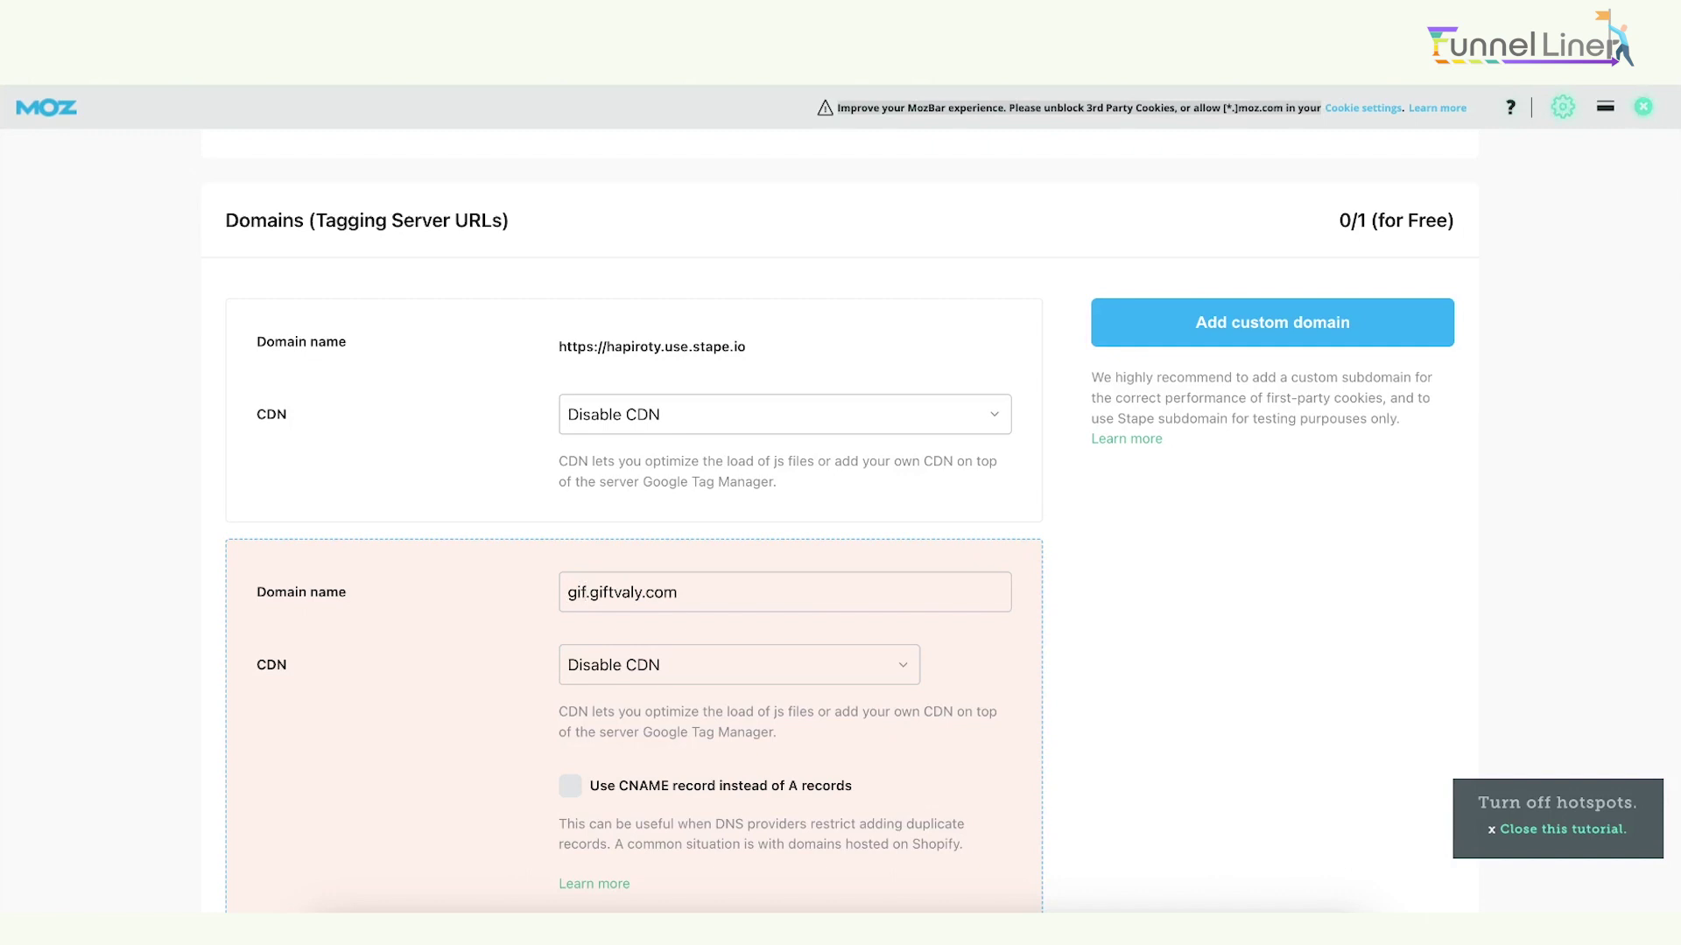
pyautogui.write('t')
pyautogui.moveTo(653, 594); pyautogui.dragTo(644, 595)
pyautogui.click(699, 596)
pyautogui.scroll(-1, 991, 664)
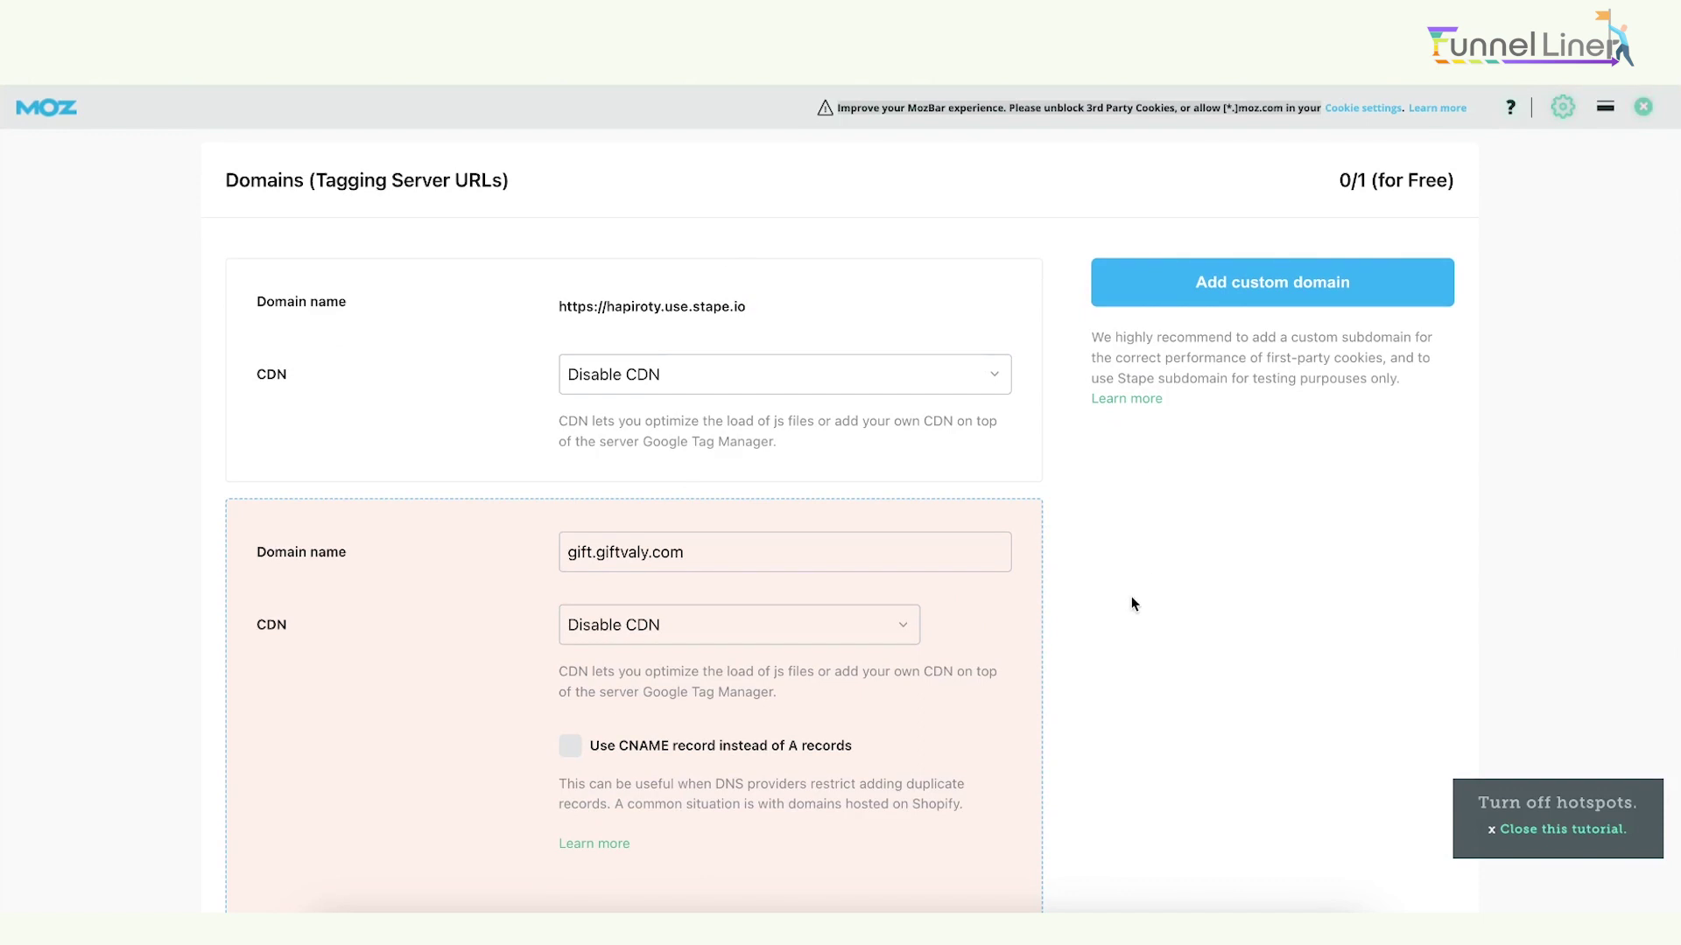
pyautogui.scroll(-1, 1132, 604)
pyautogui.scroll(-4, 1132, 604)
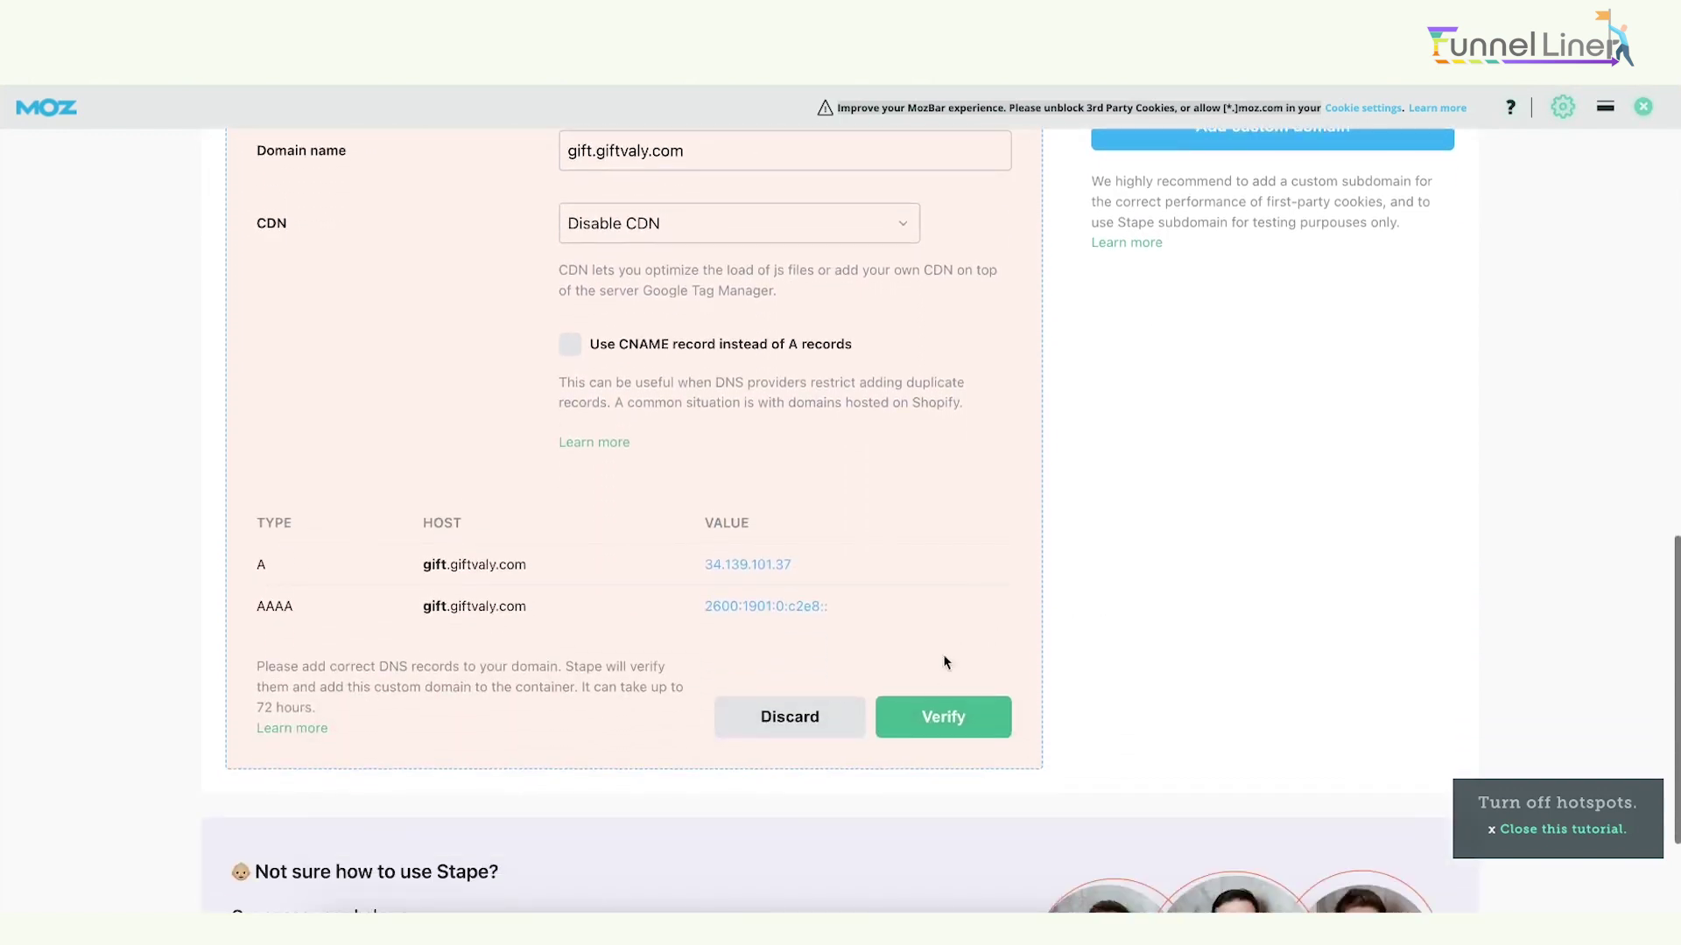
pyautogui.click(931, 729)
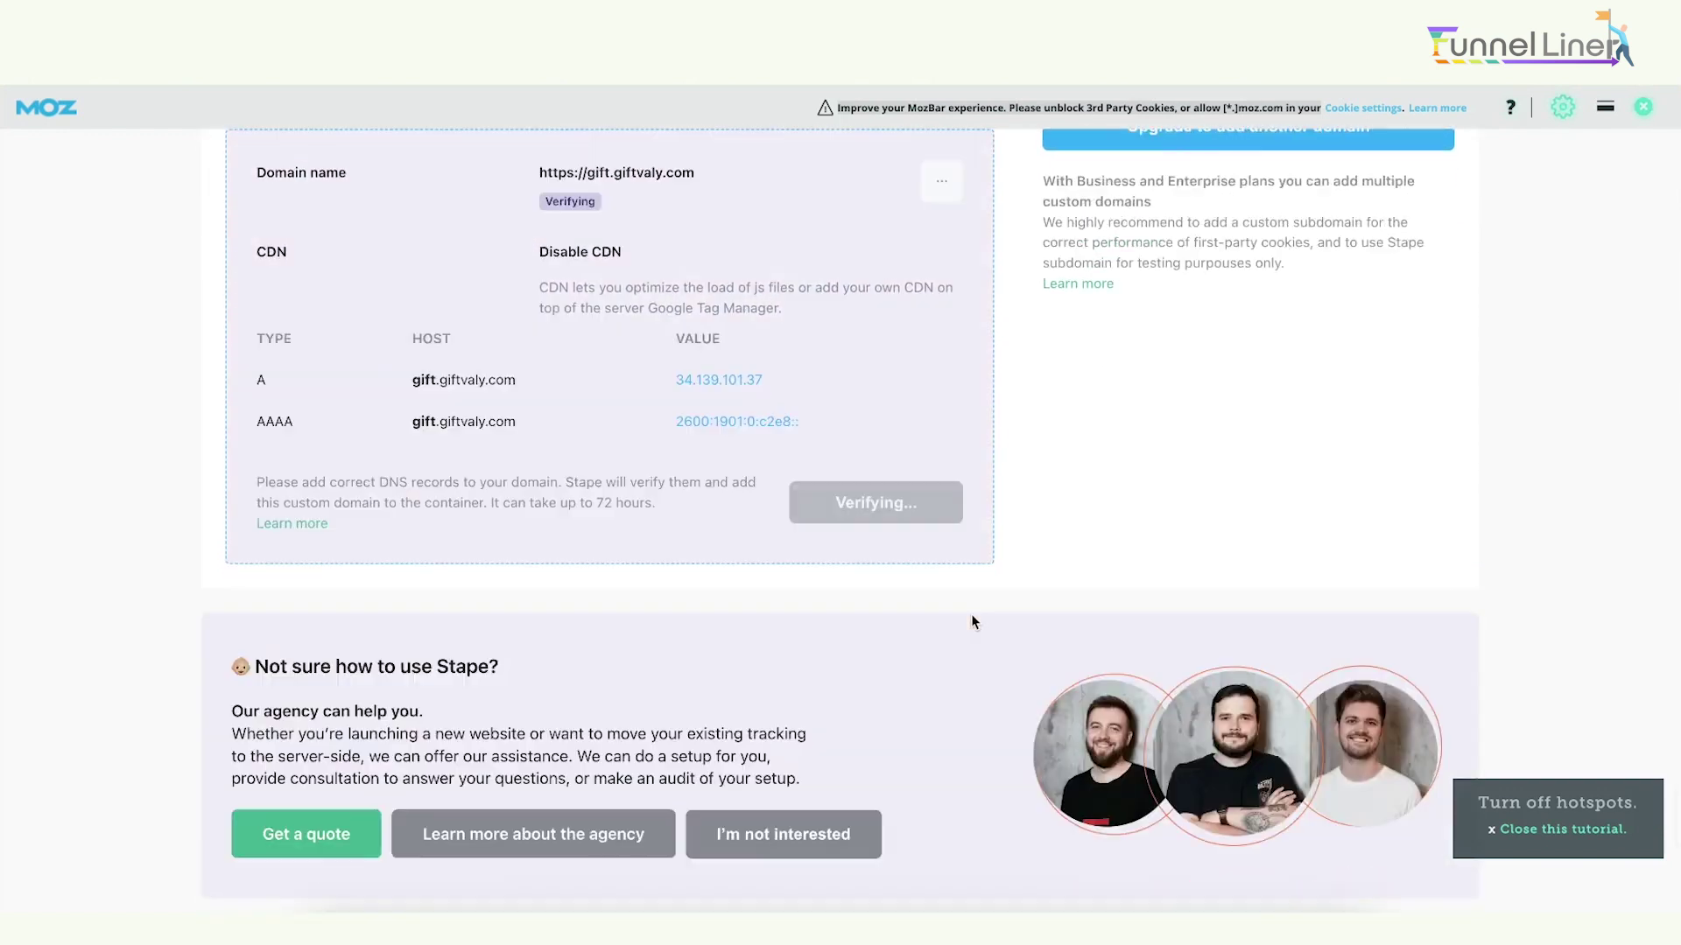
pyautogui.scroll(4, 971, 621)
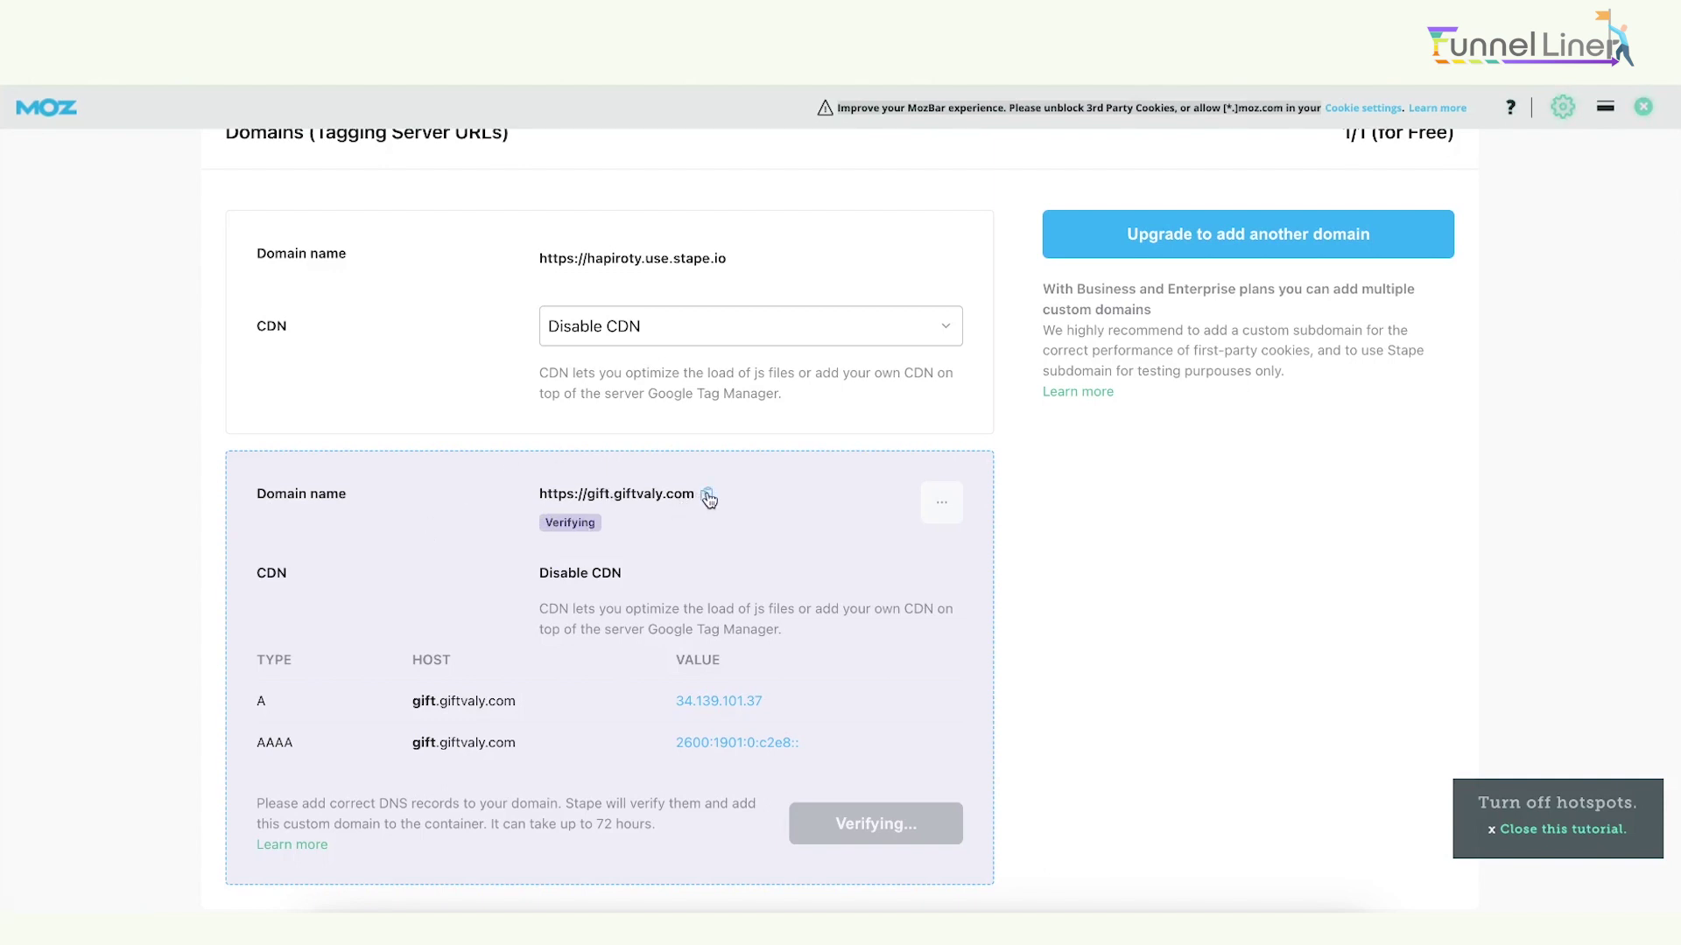
pyautogui.click(709, 498)
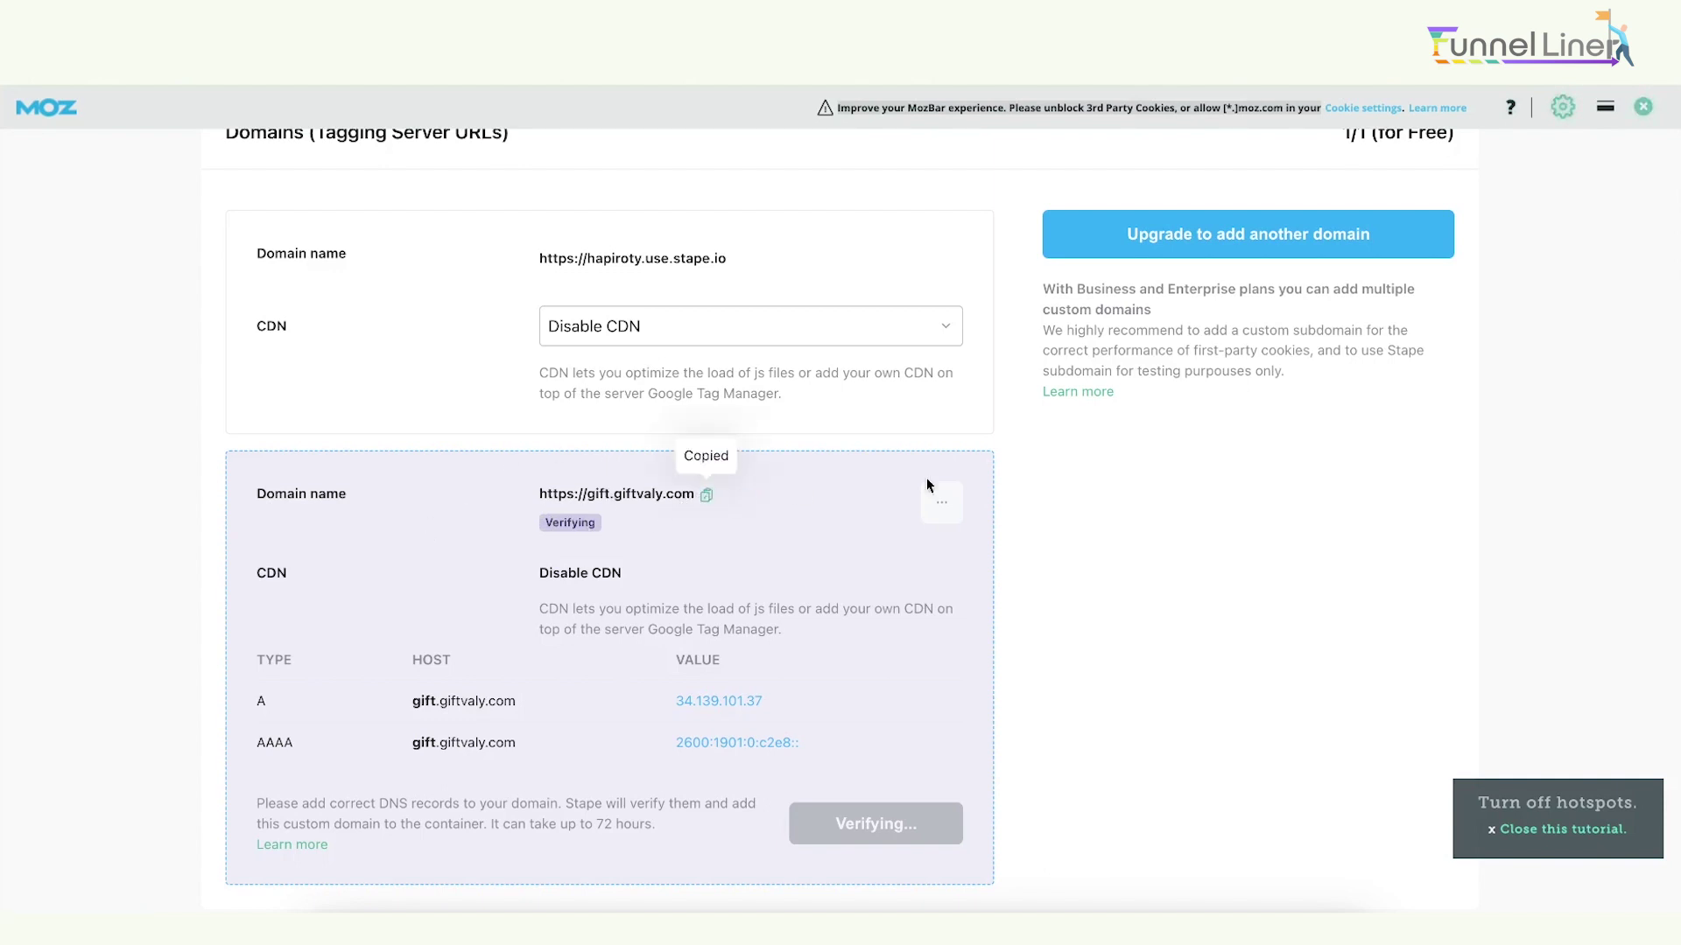
pyautogui.scroll(8, 1004, 505)
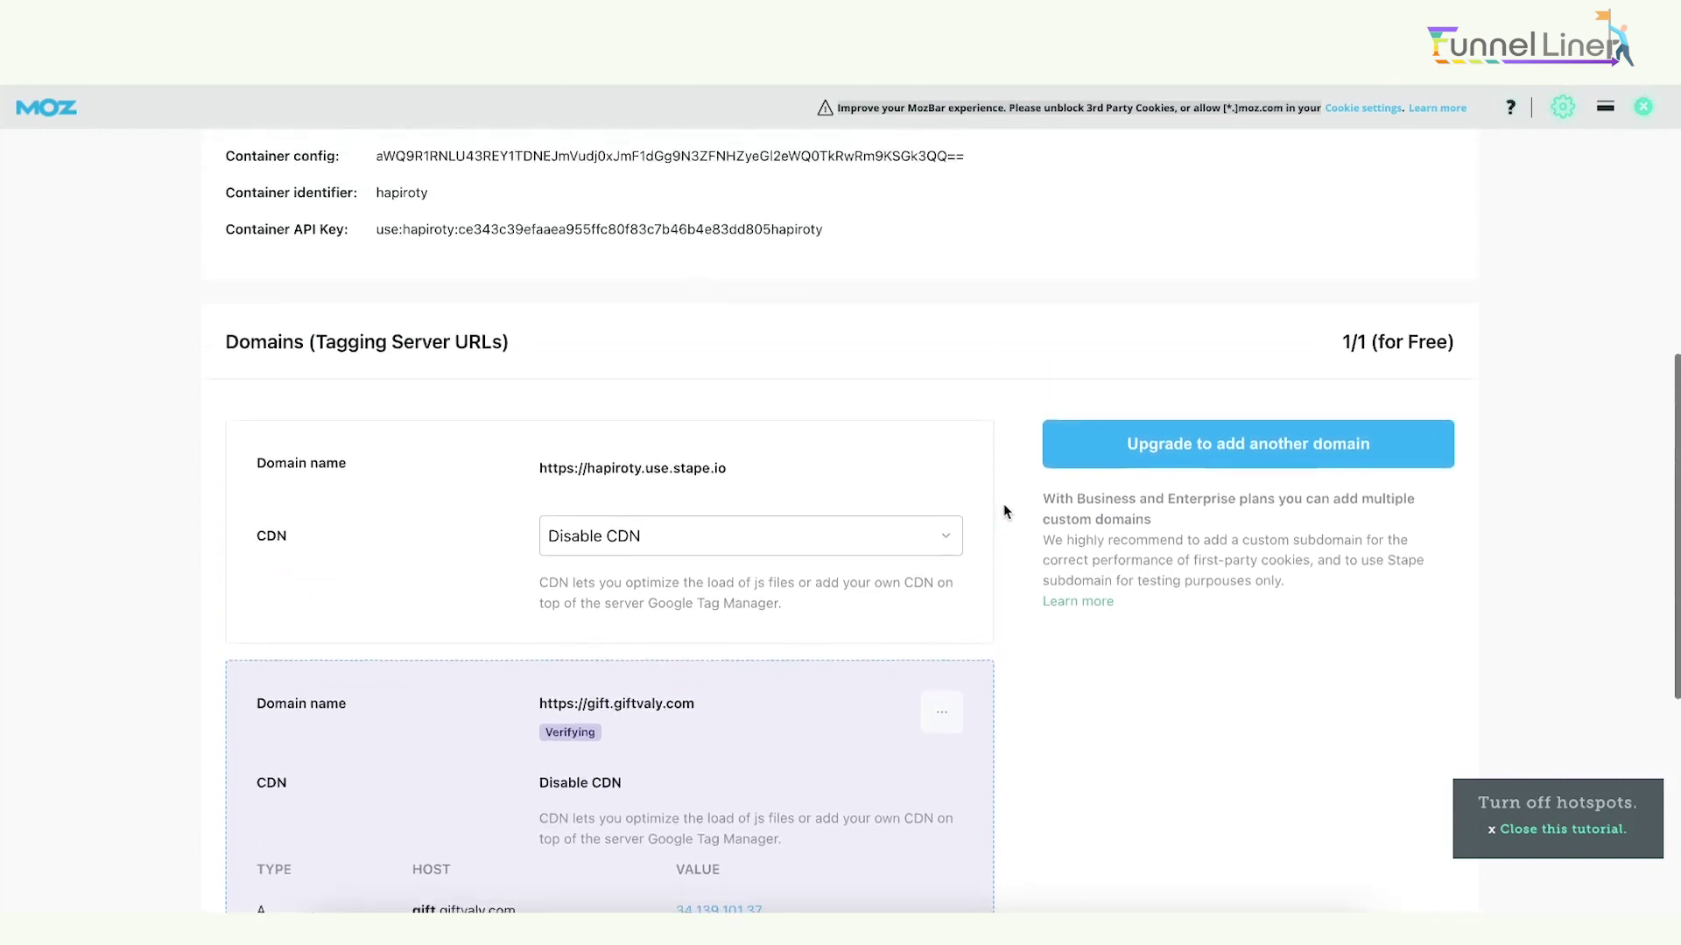
pyautogui.scroll(2, 1003, 511)
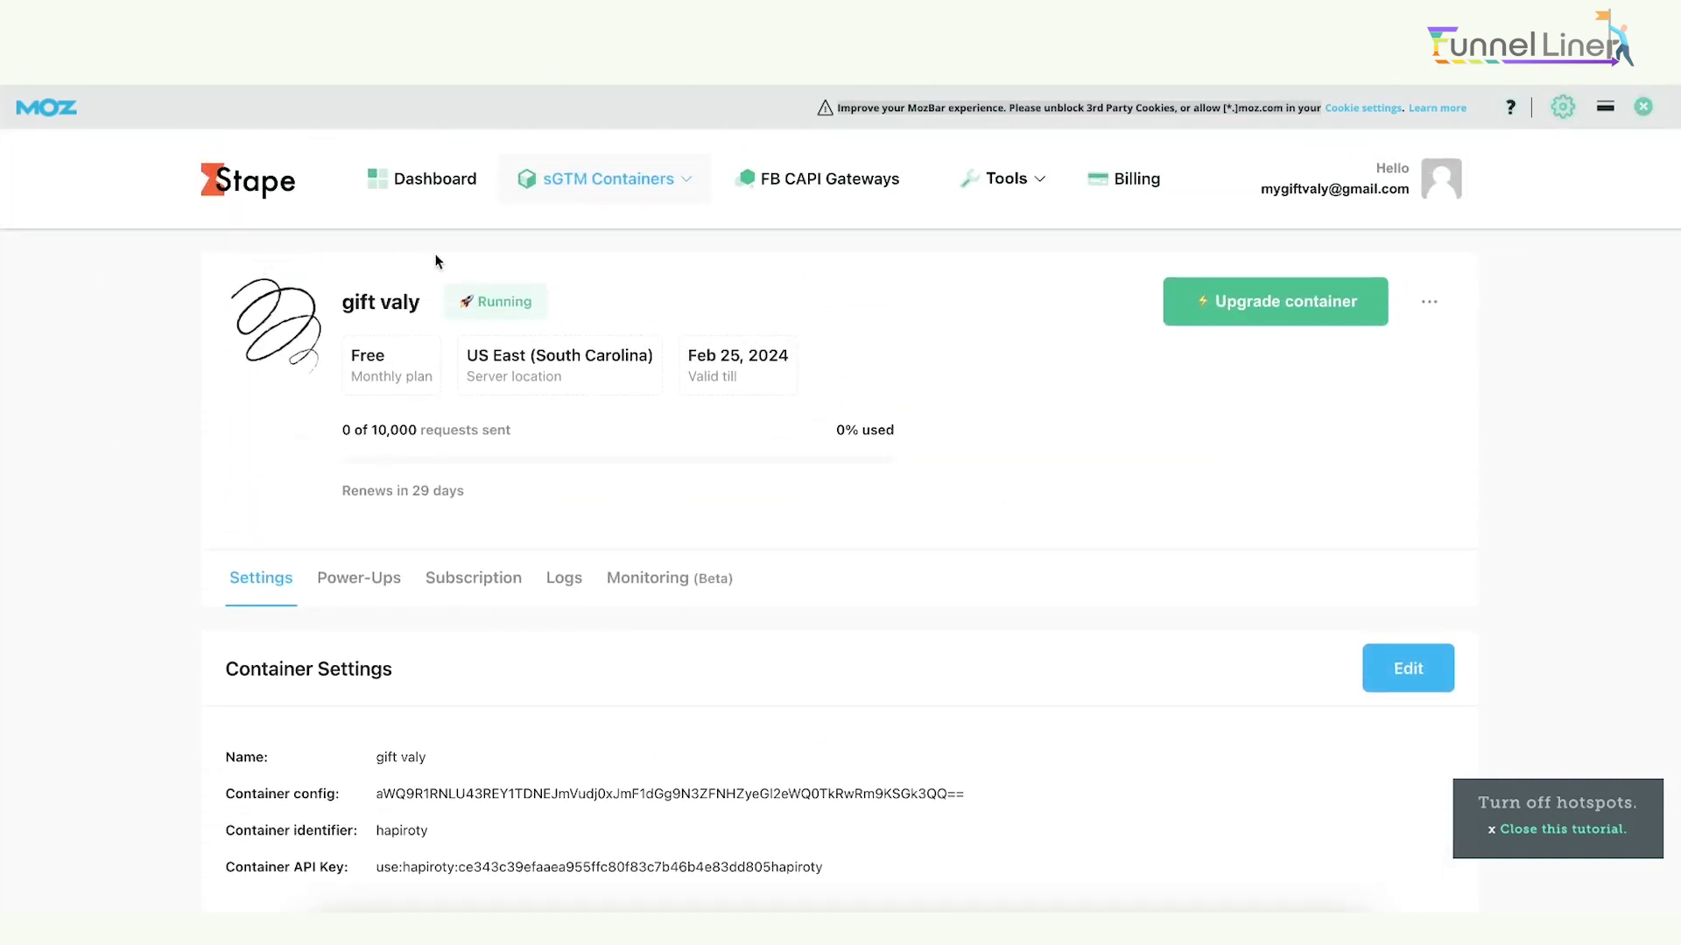
# Step: Switch to Tag Manager and open the giftvaly server container's Container Settings from Admin
pyautogui.hotkey('ctrl', 'Tab')
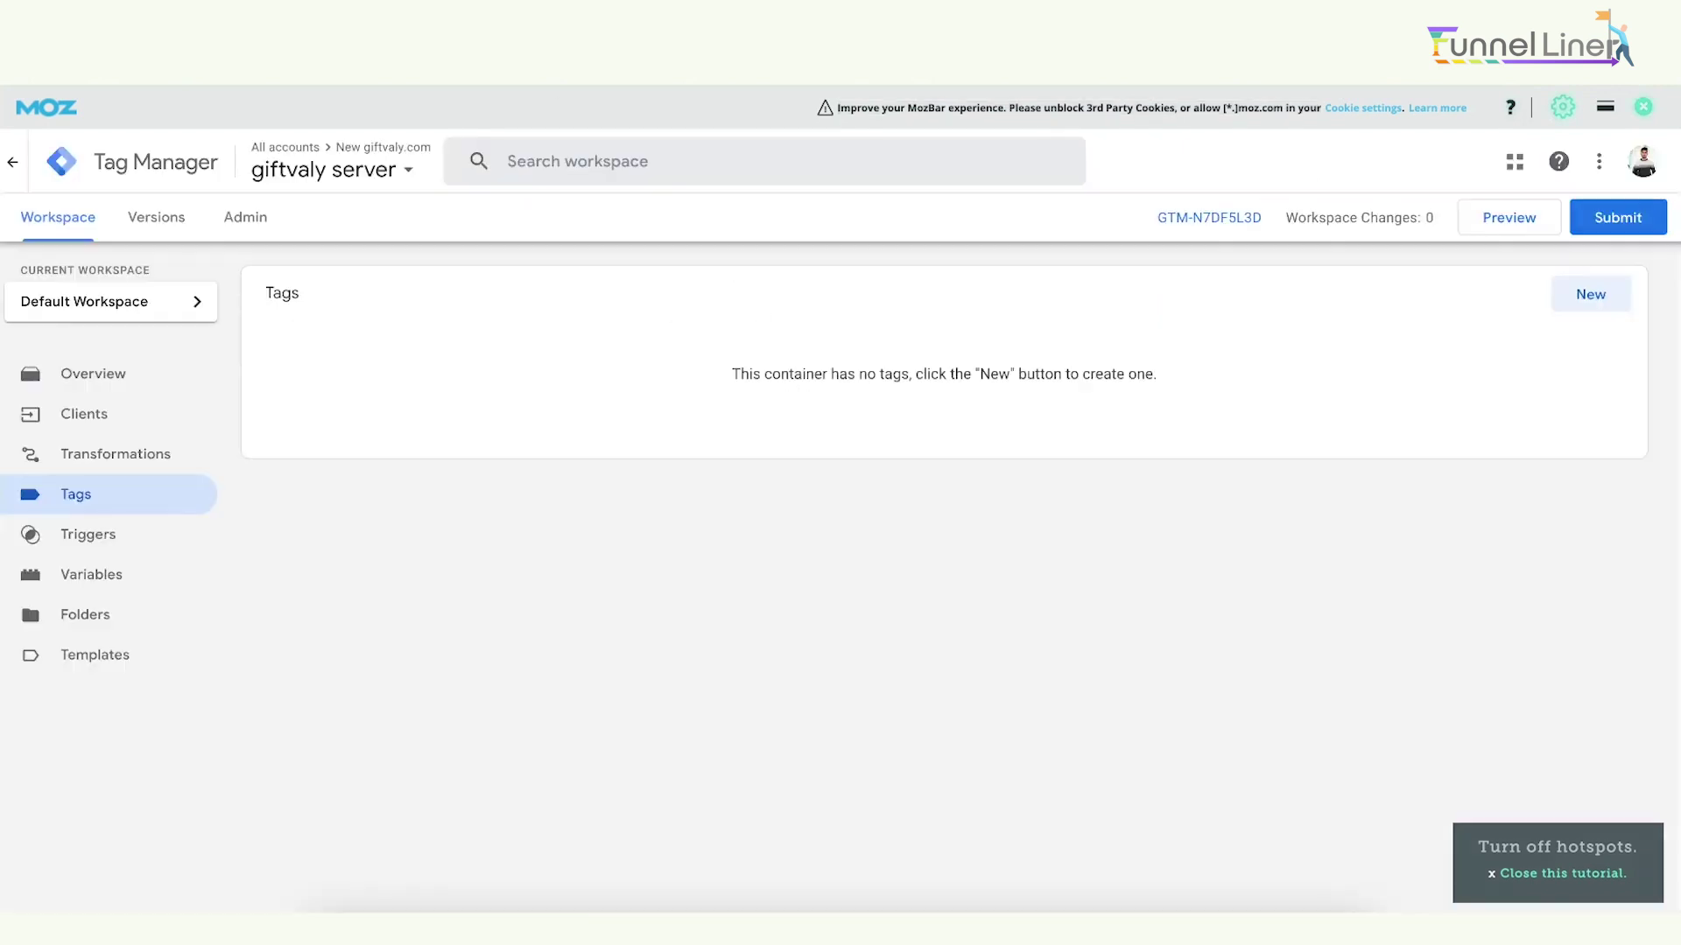
pyautogui.click(387, 181)
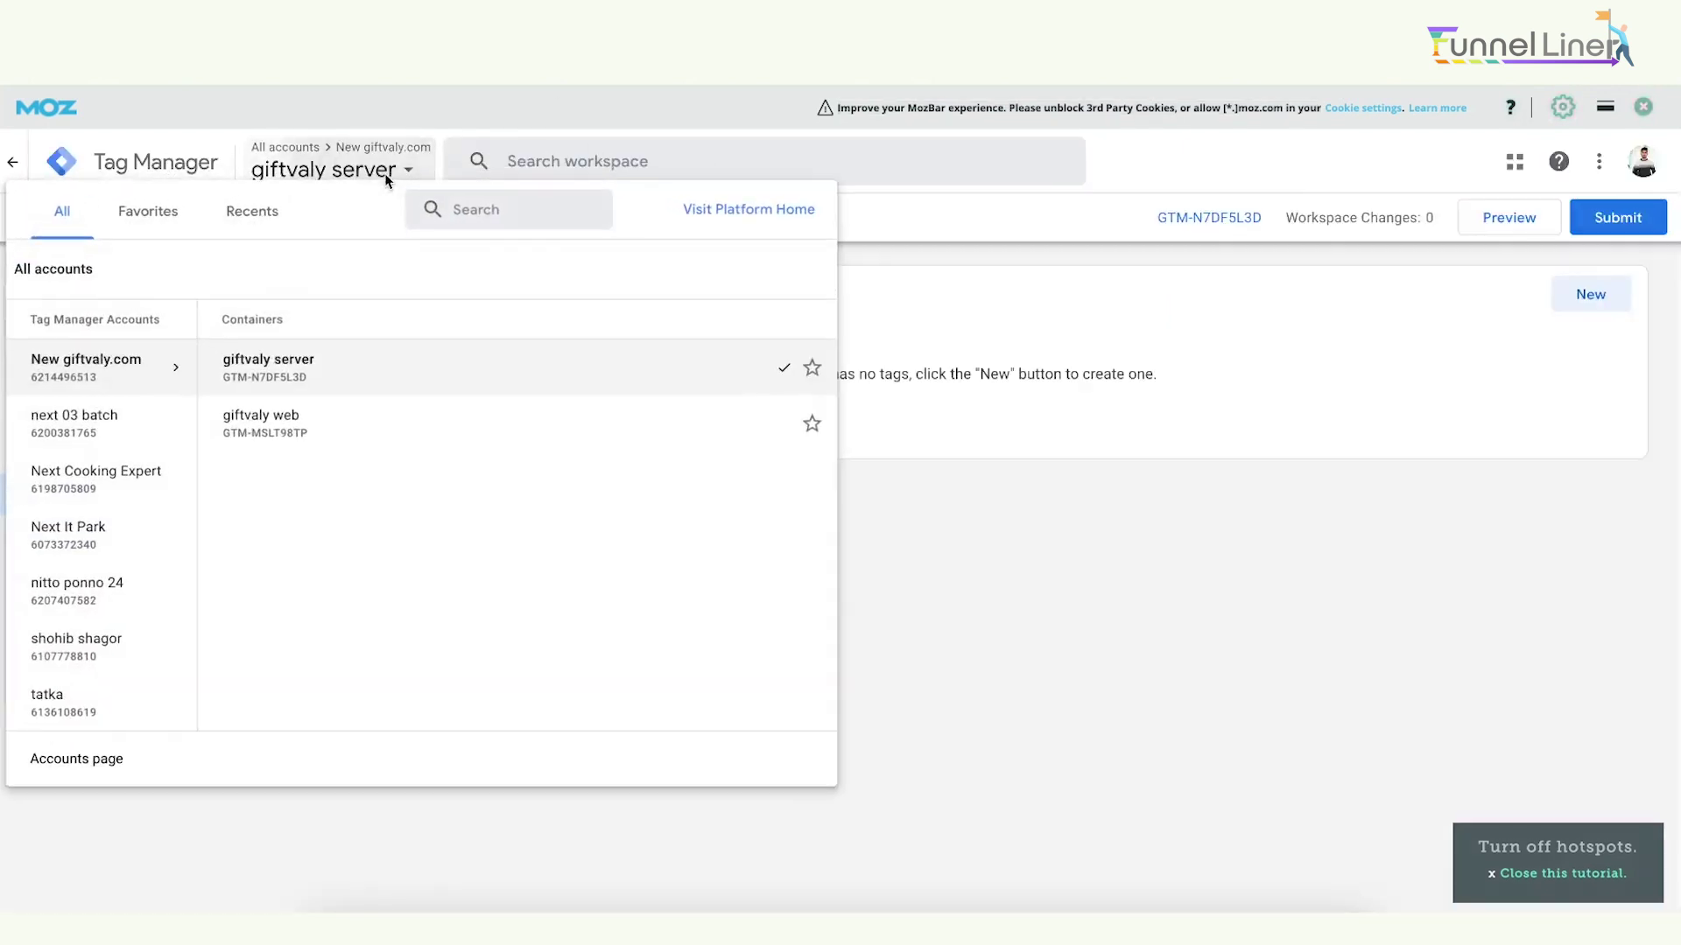
pyautogui.click(1033, 645)
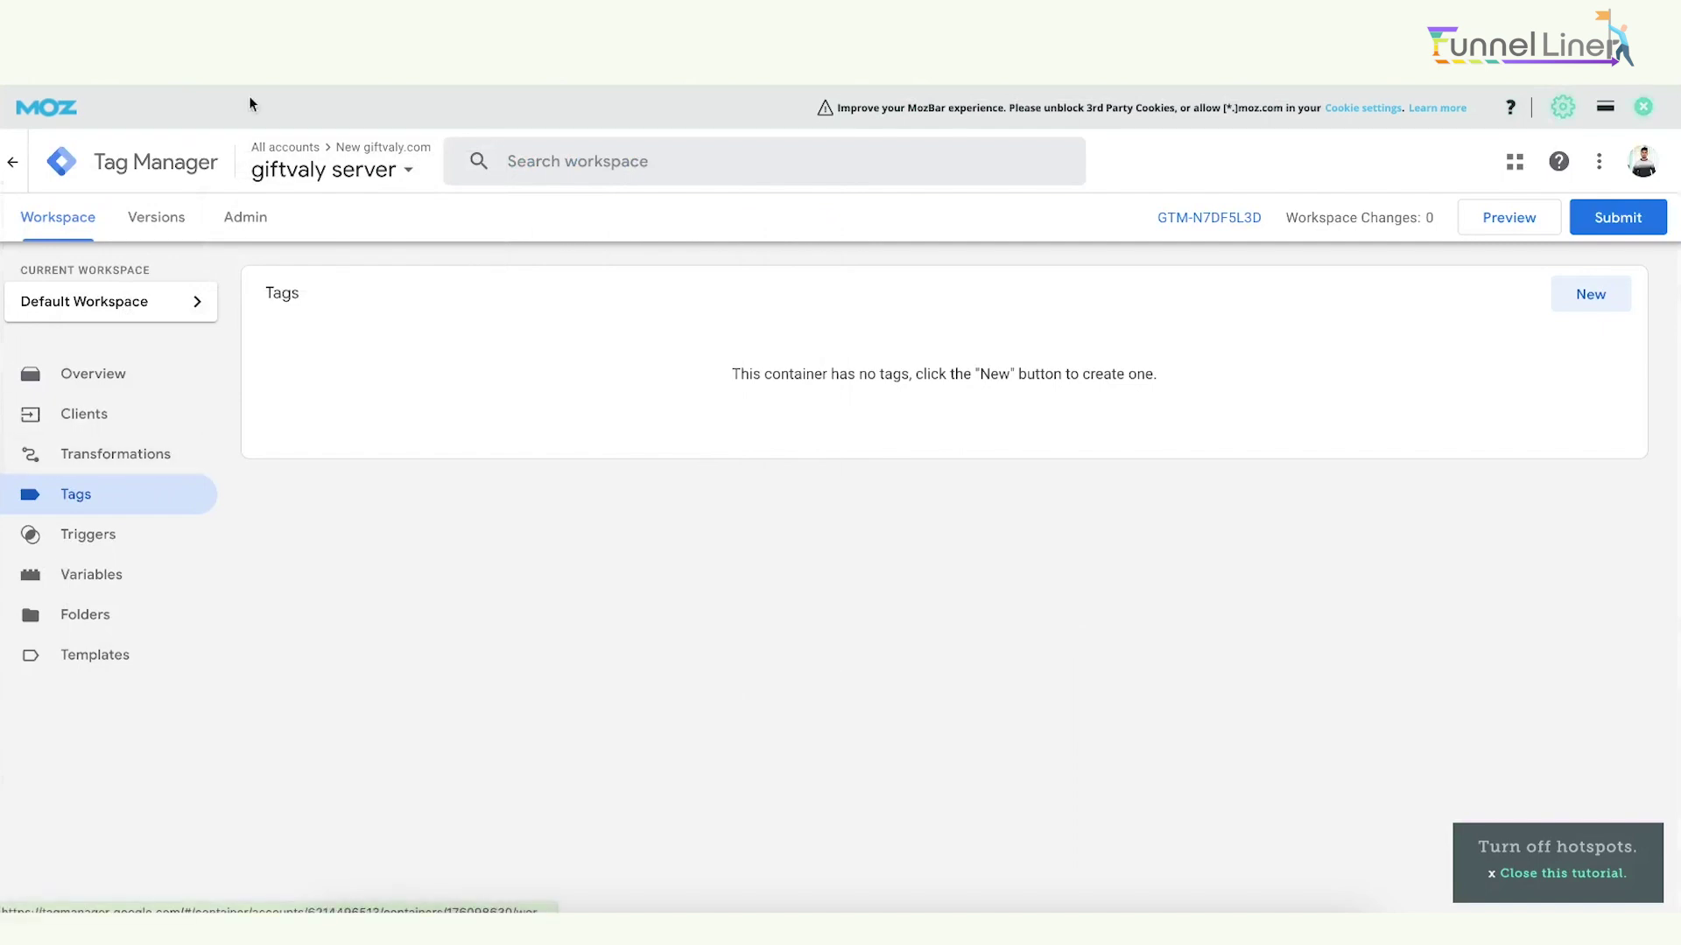
pyautogui.click(255, 217)
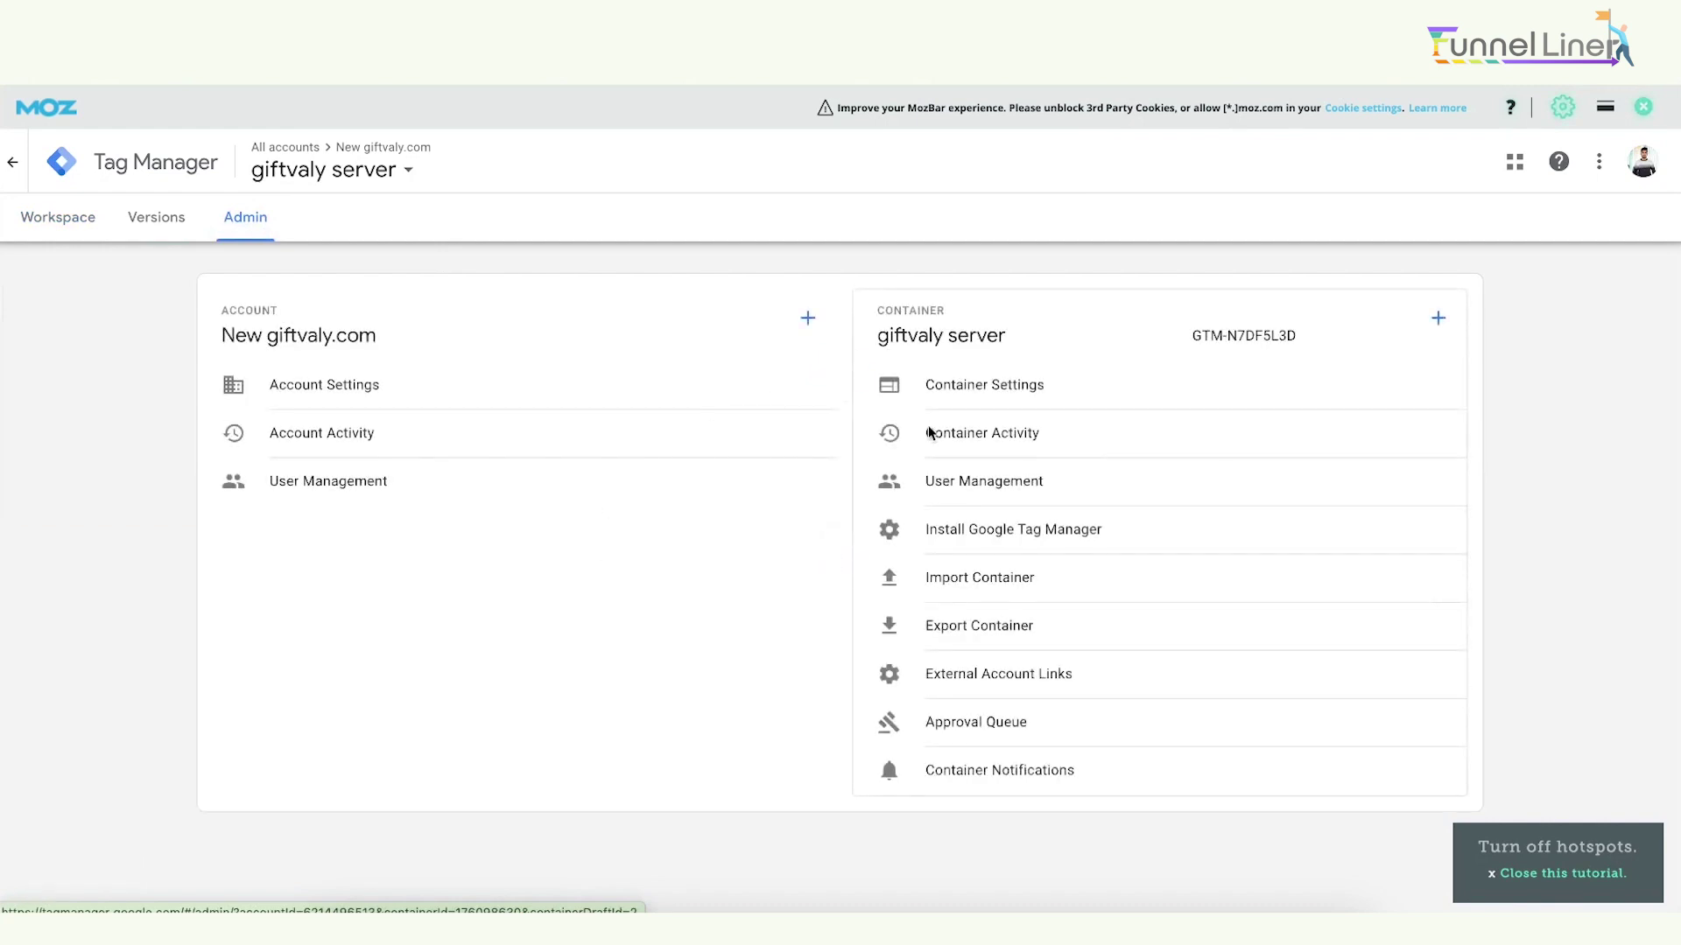
pyautogui.click(977, 386)
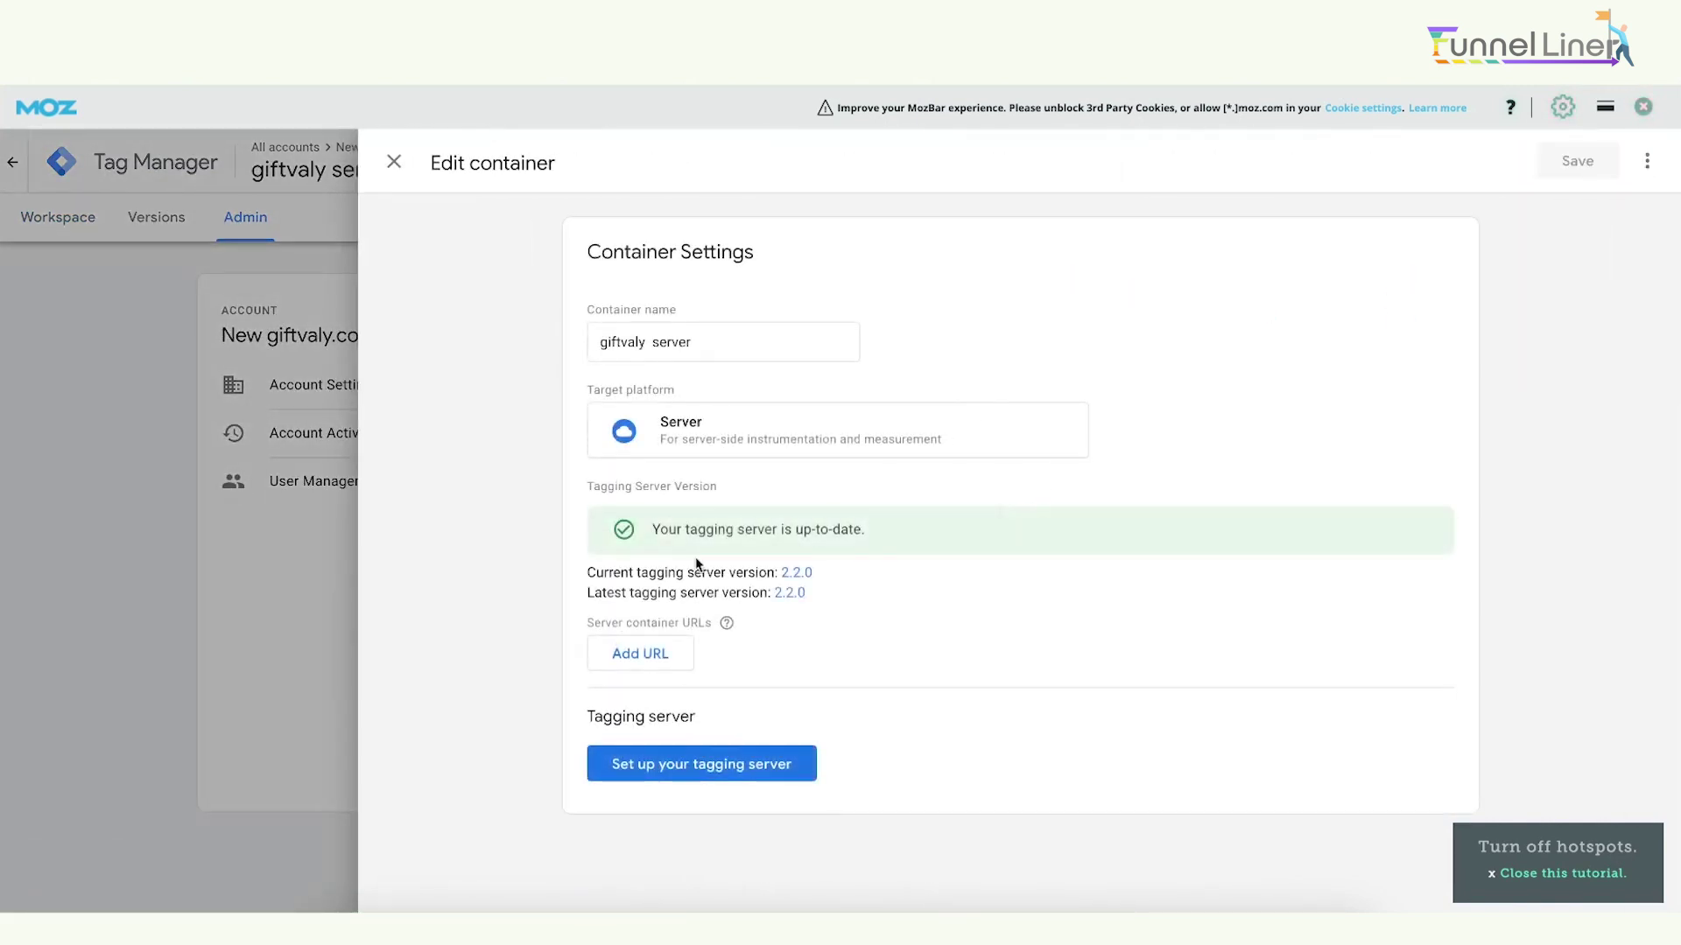
pyautogui.click(653, 664)
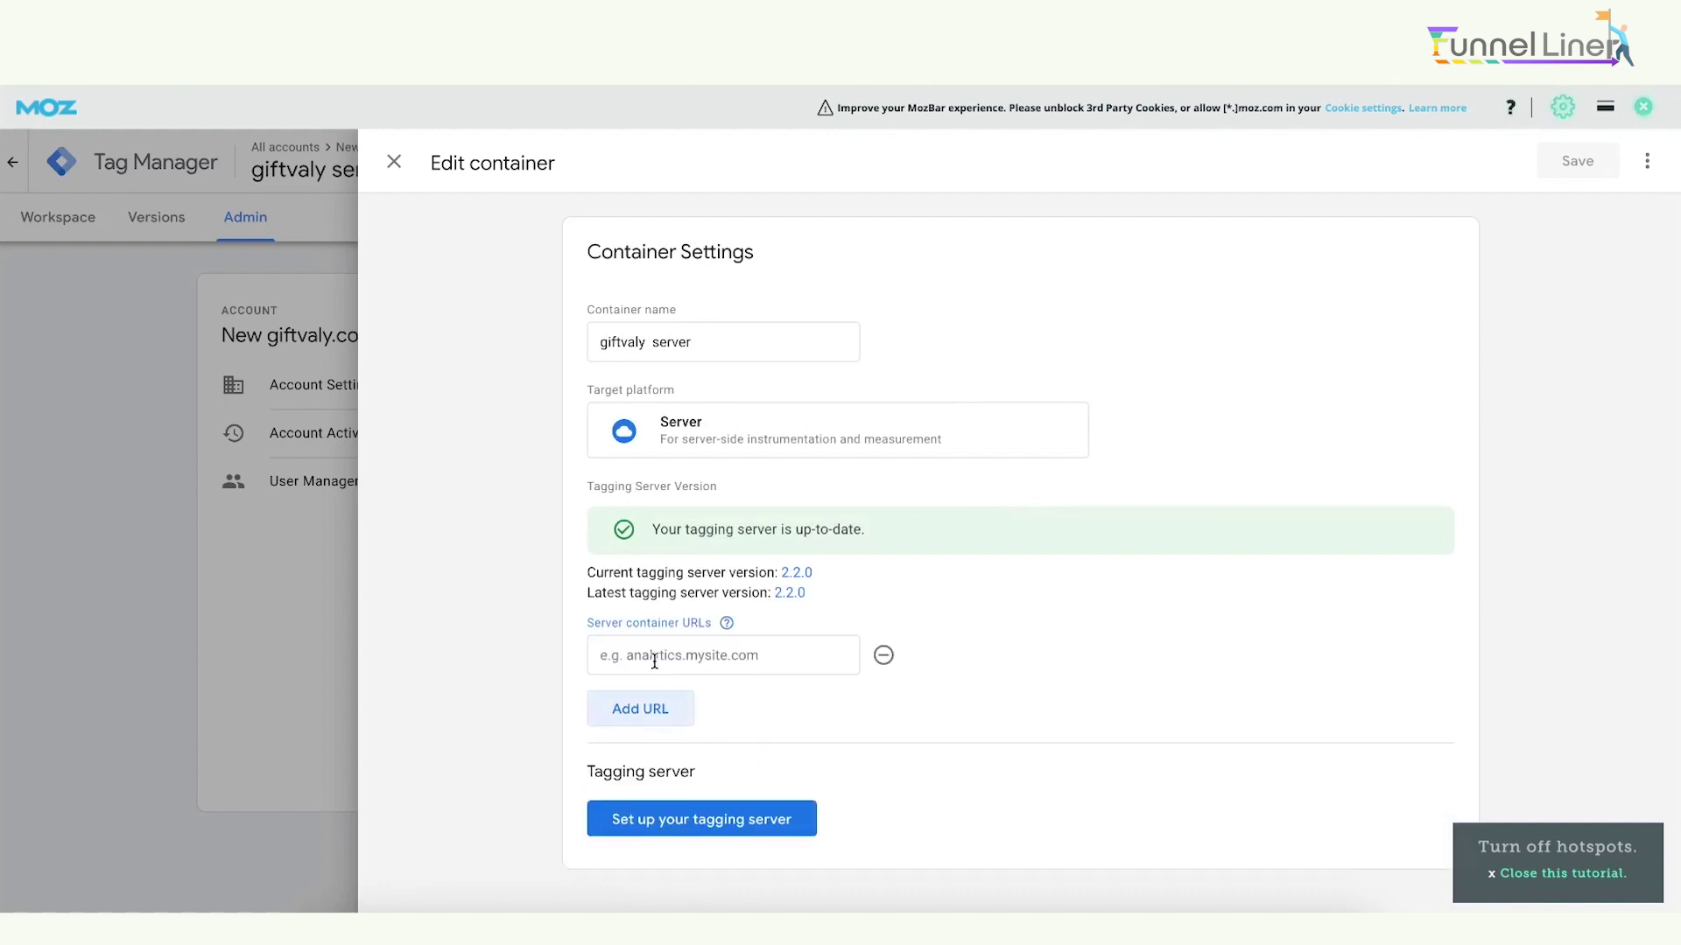
pyautogui.click(654, 662)
pyautogui.write('https://gift.giftvaly.com')
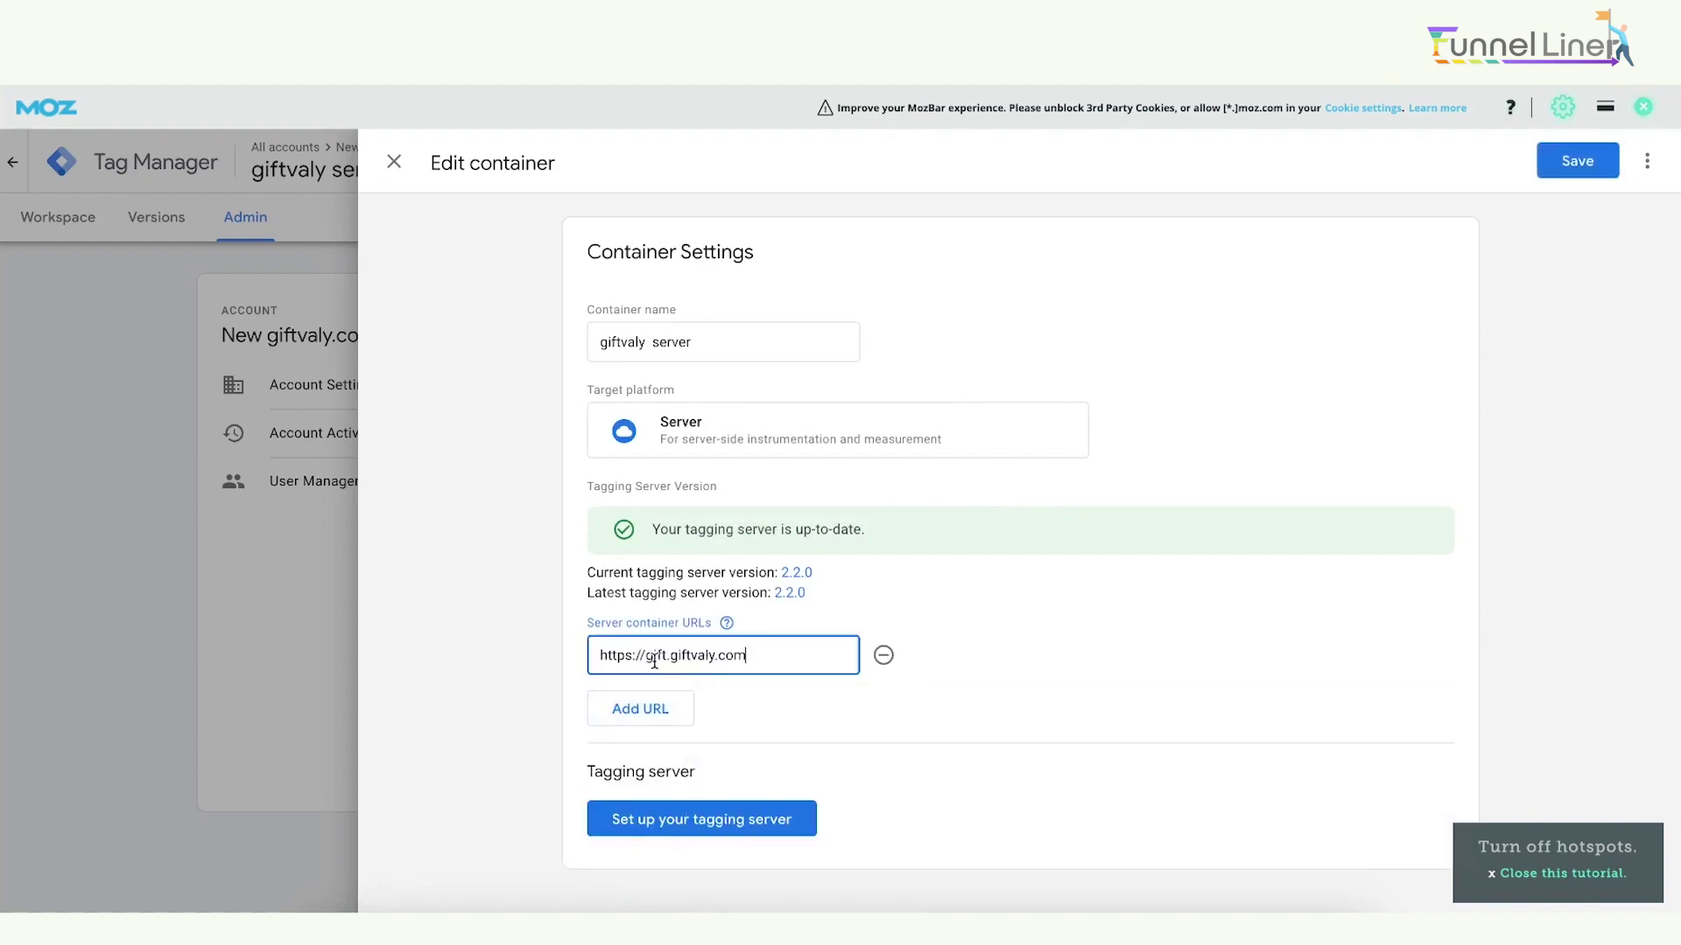
pyautogui.click(1556, 175)
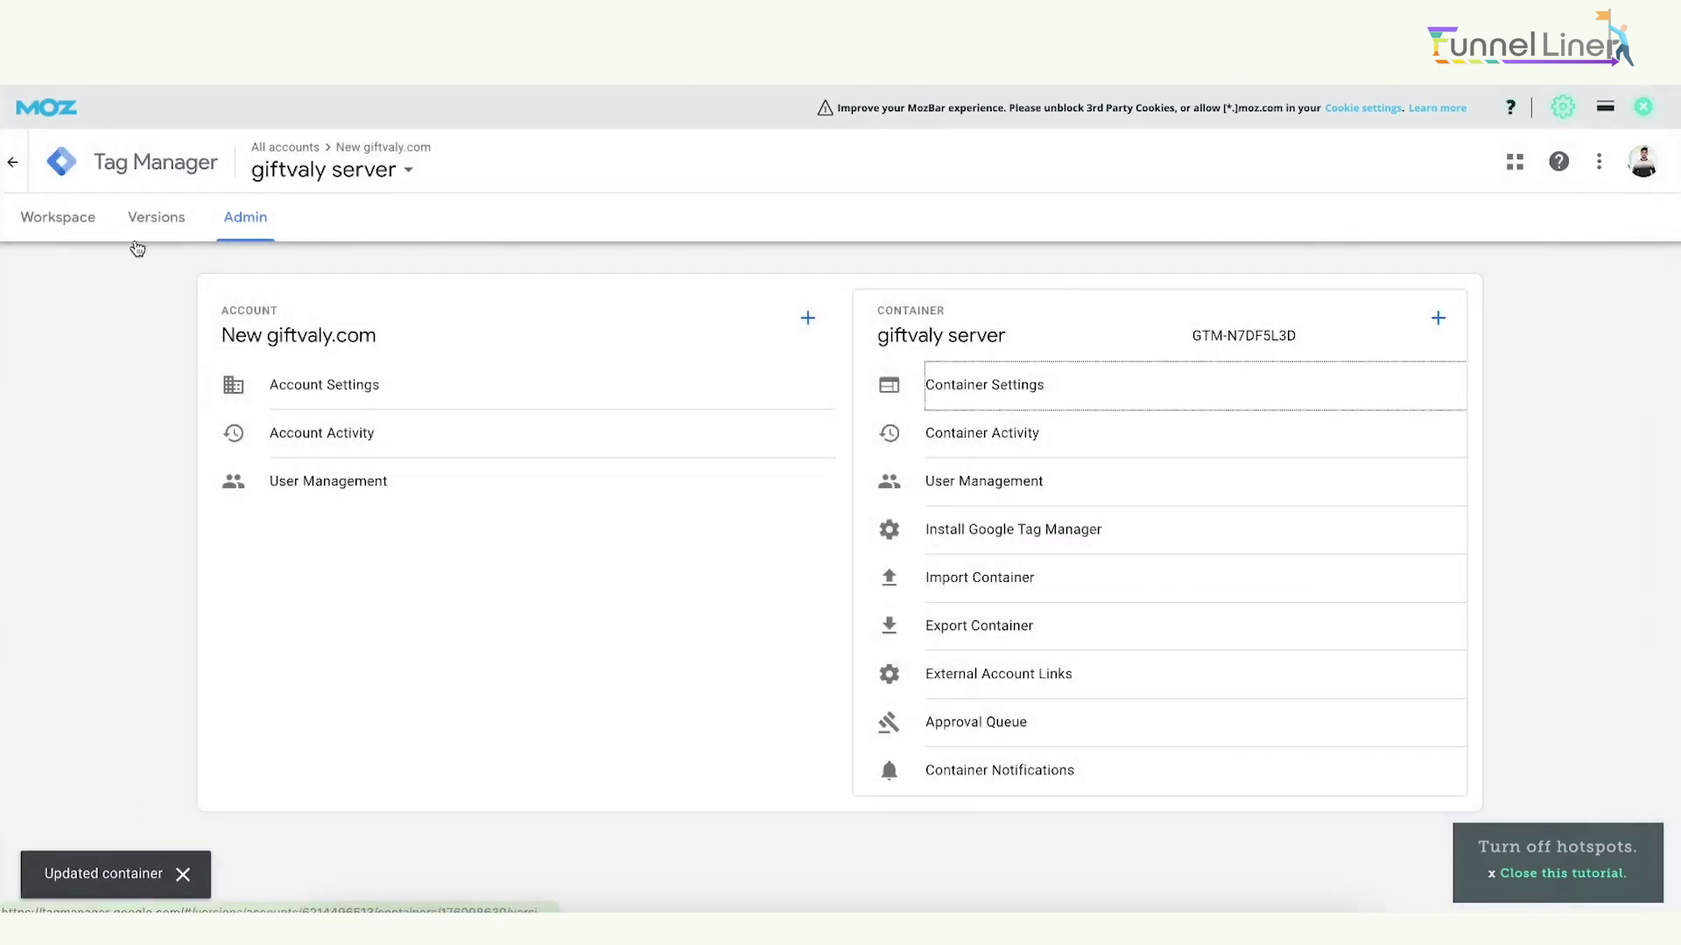
pyautogui.click(38, 222)
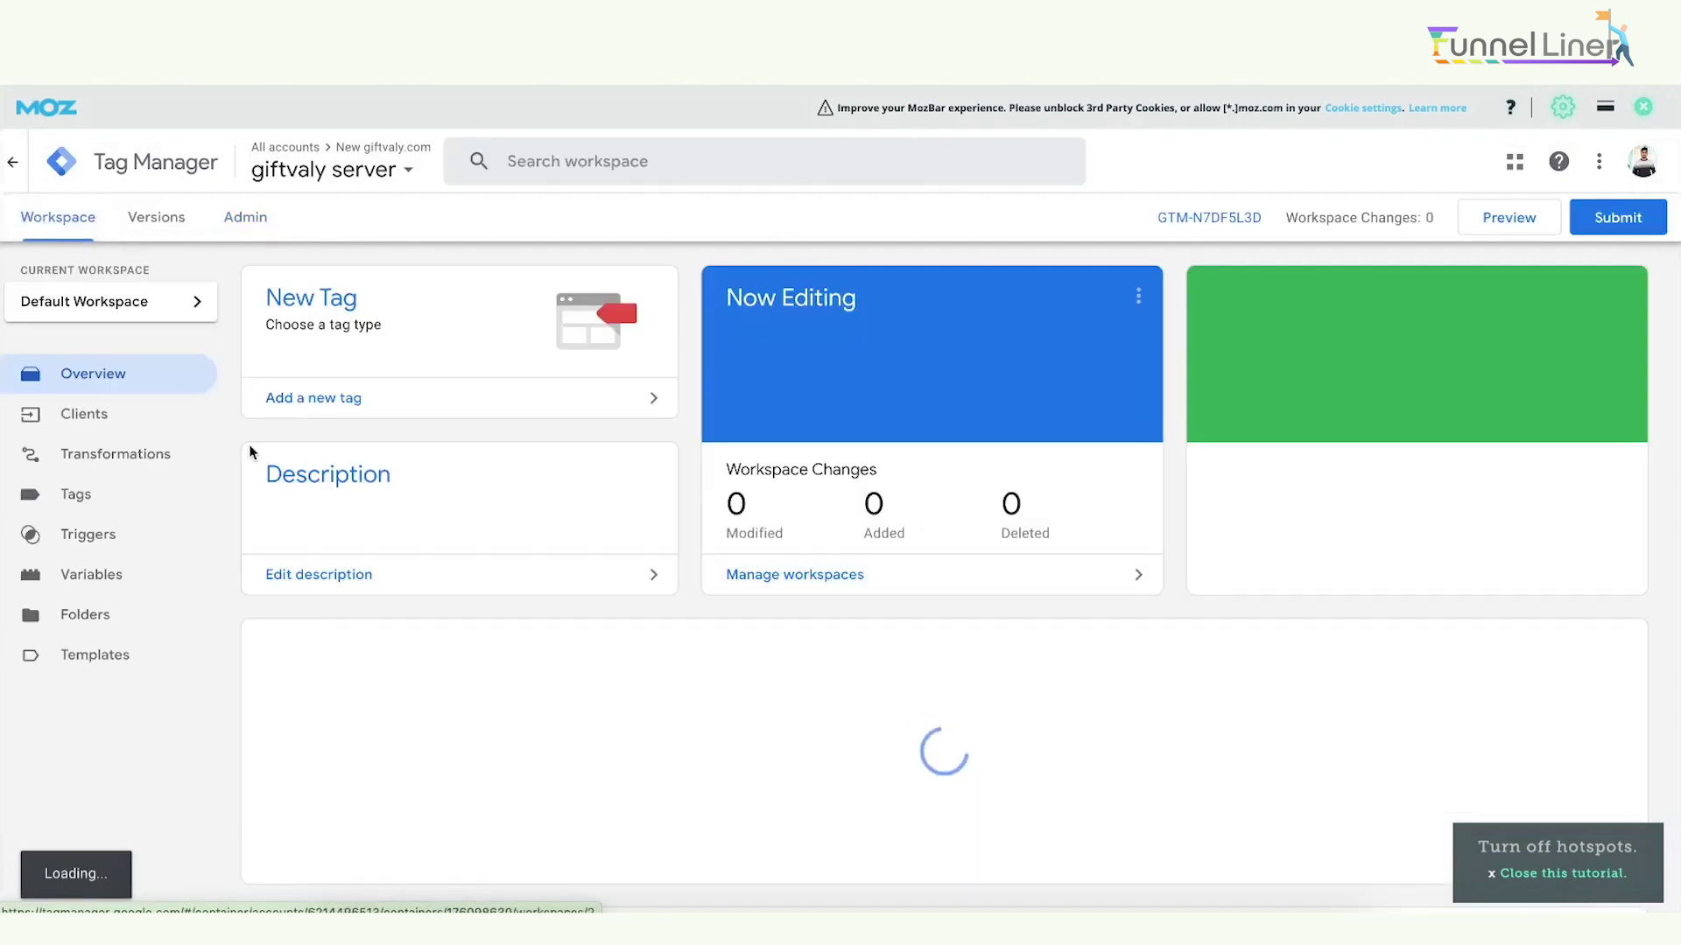
pyautogui.click(359, 165)
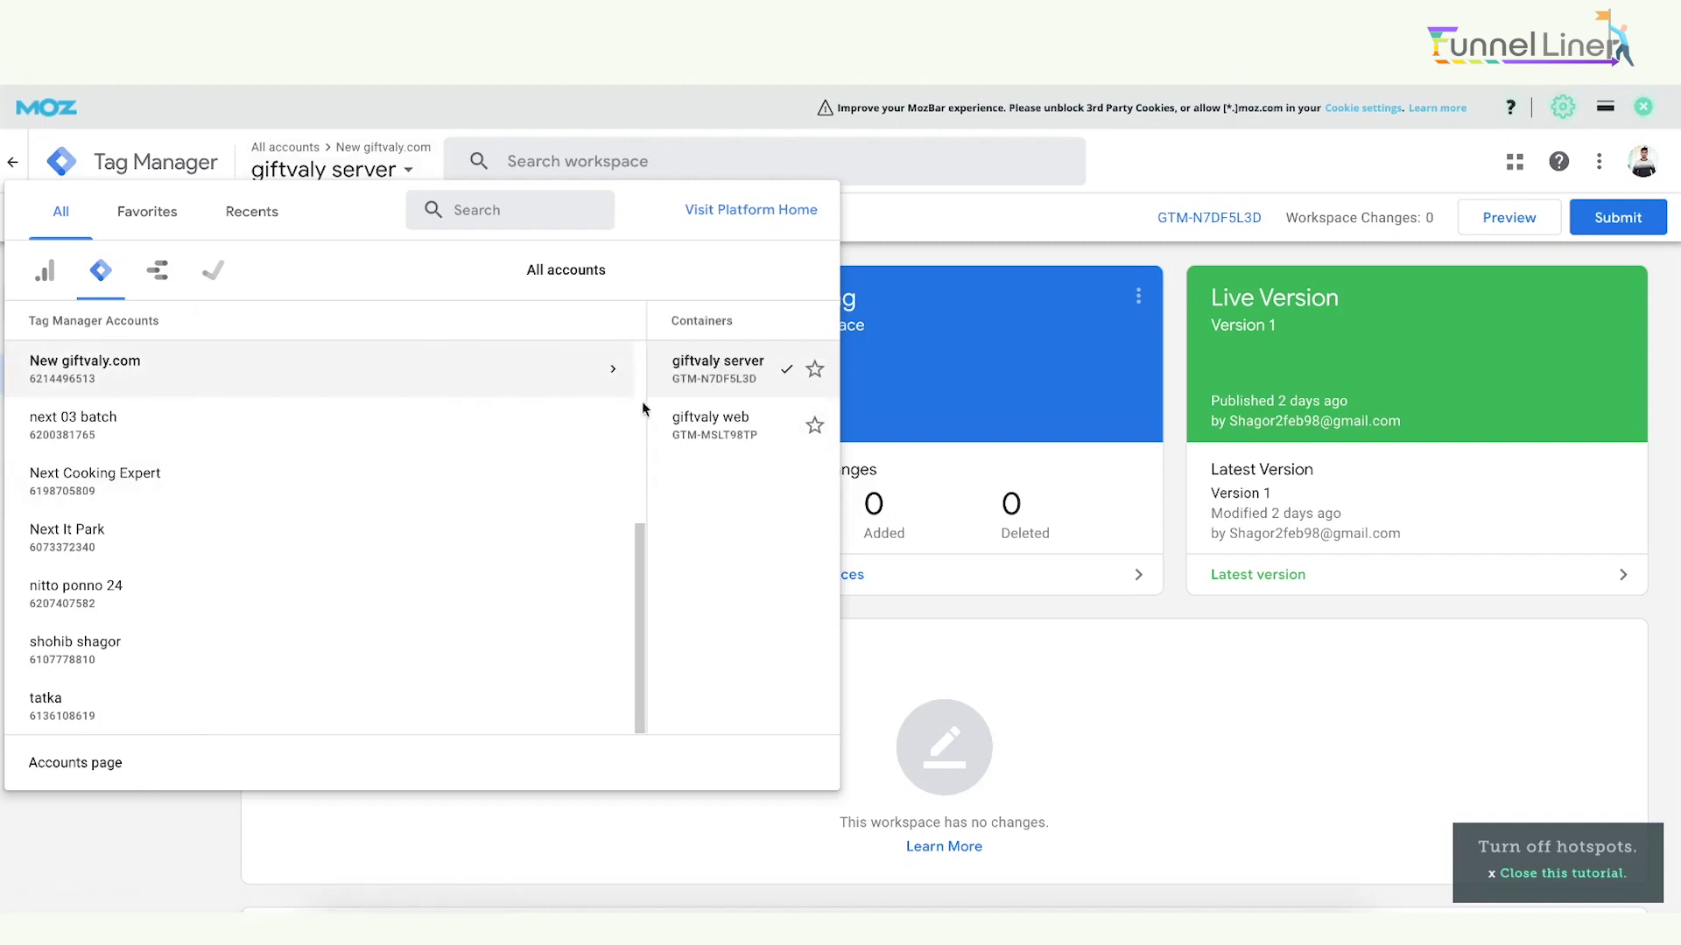
pyautogui.click(397, 421)
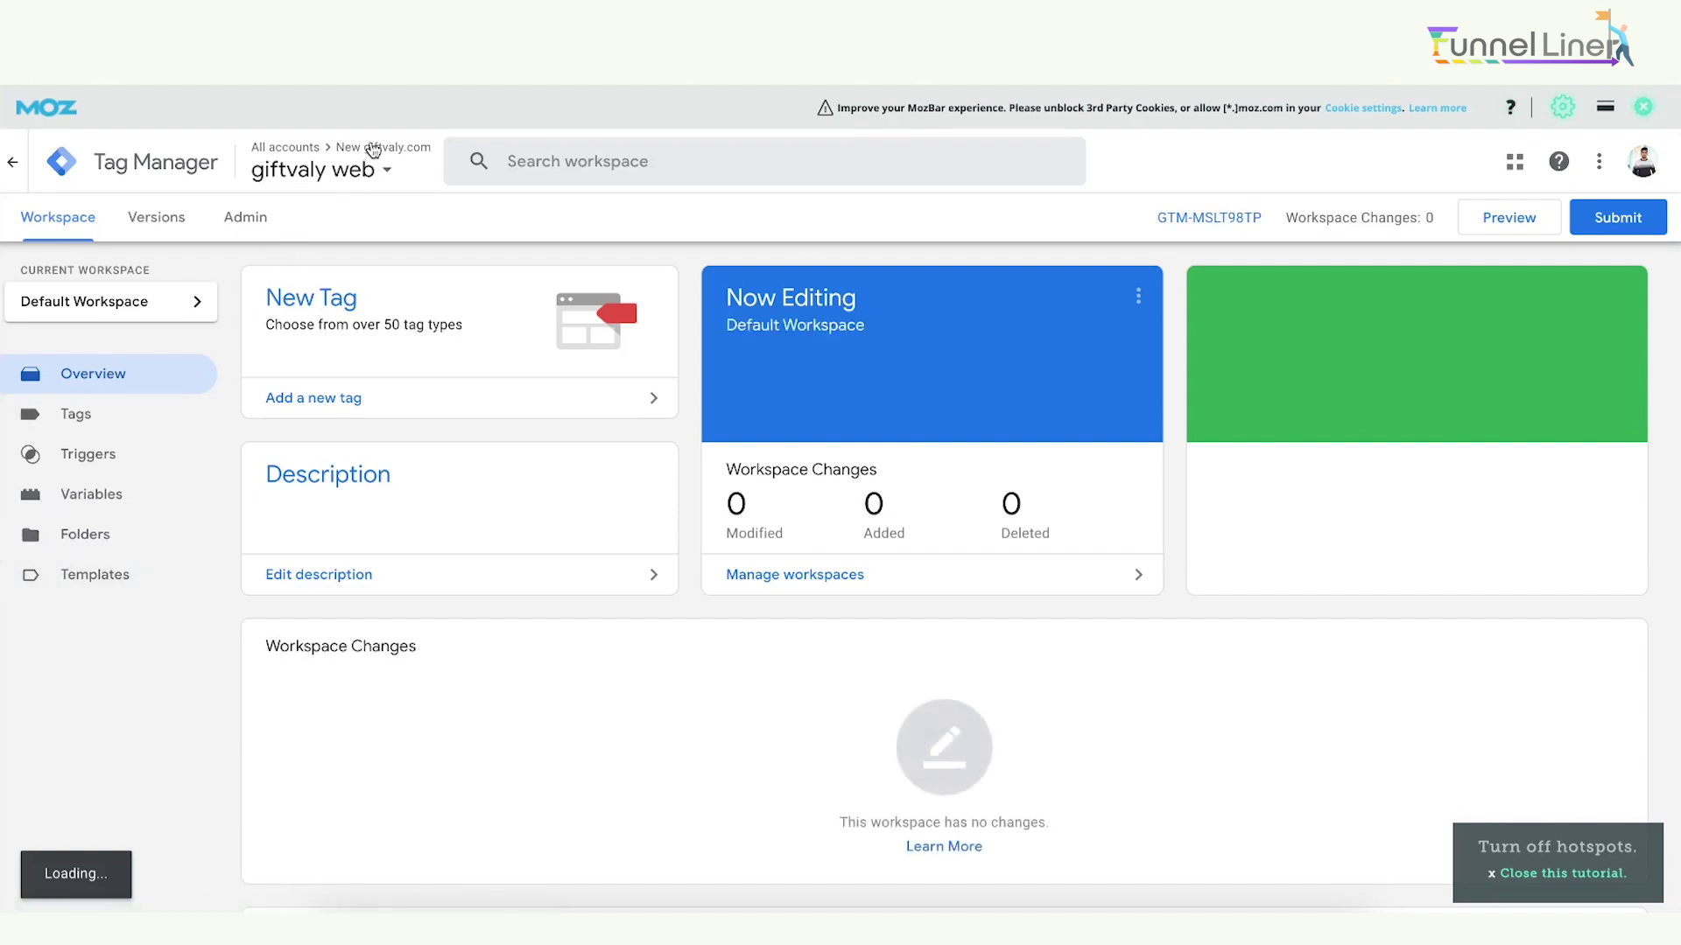
pyautogui.click(91, 578)
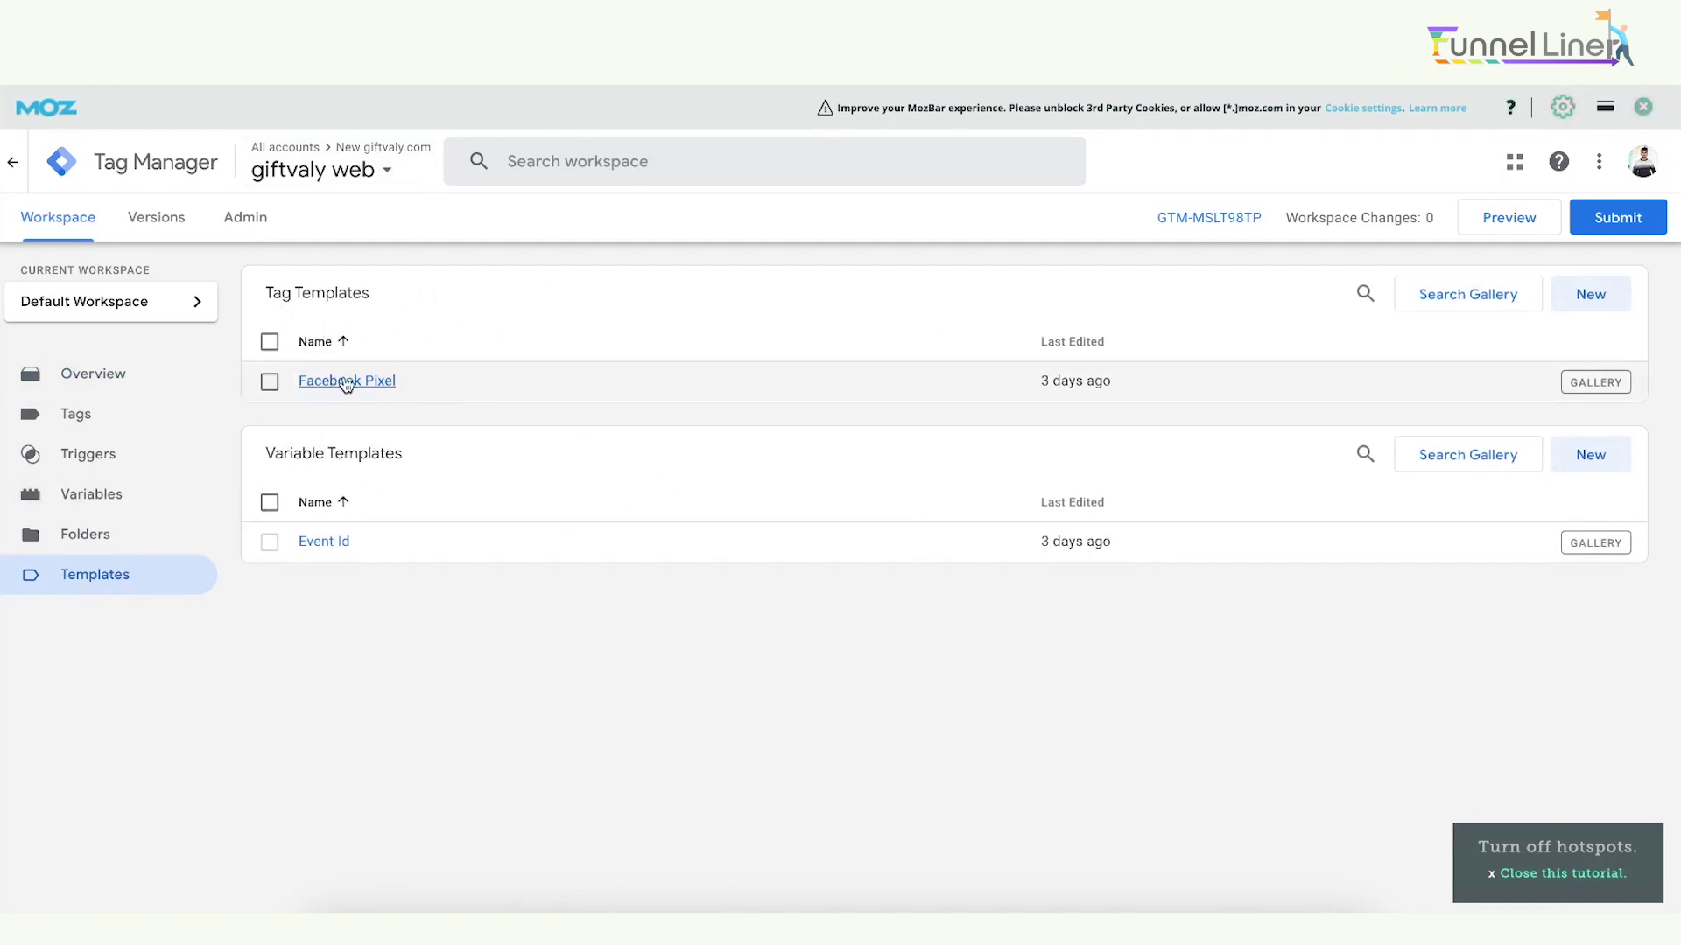
pyautogui.click(369, 178)
pyautogui.click(367, 425)
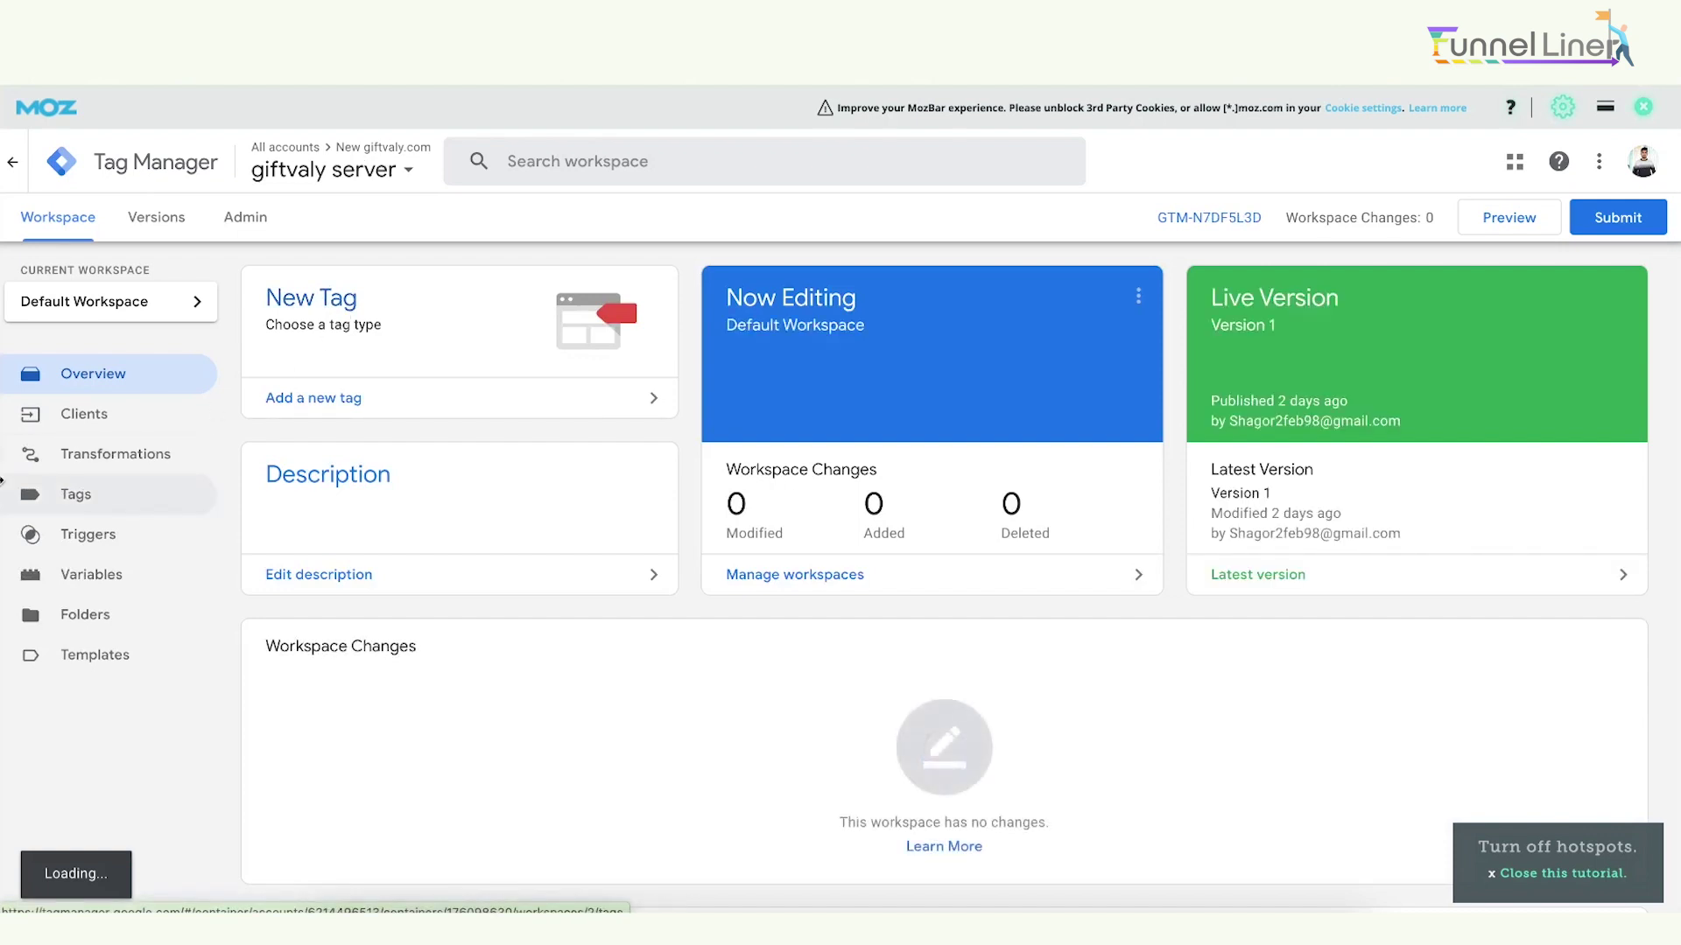
# Step: Search the template gallery for 'facebook' and add the stape-io Facebook Conversion API template
pyautogui.click(91, 658)
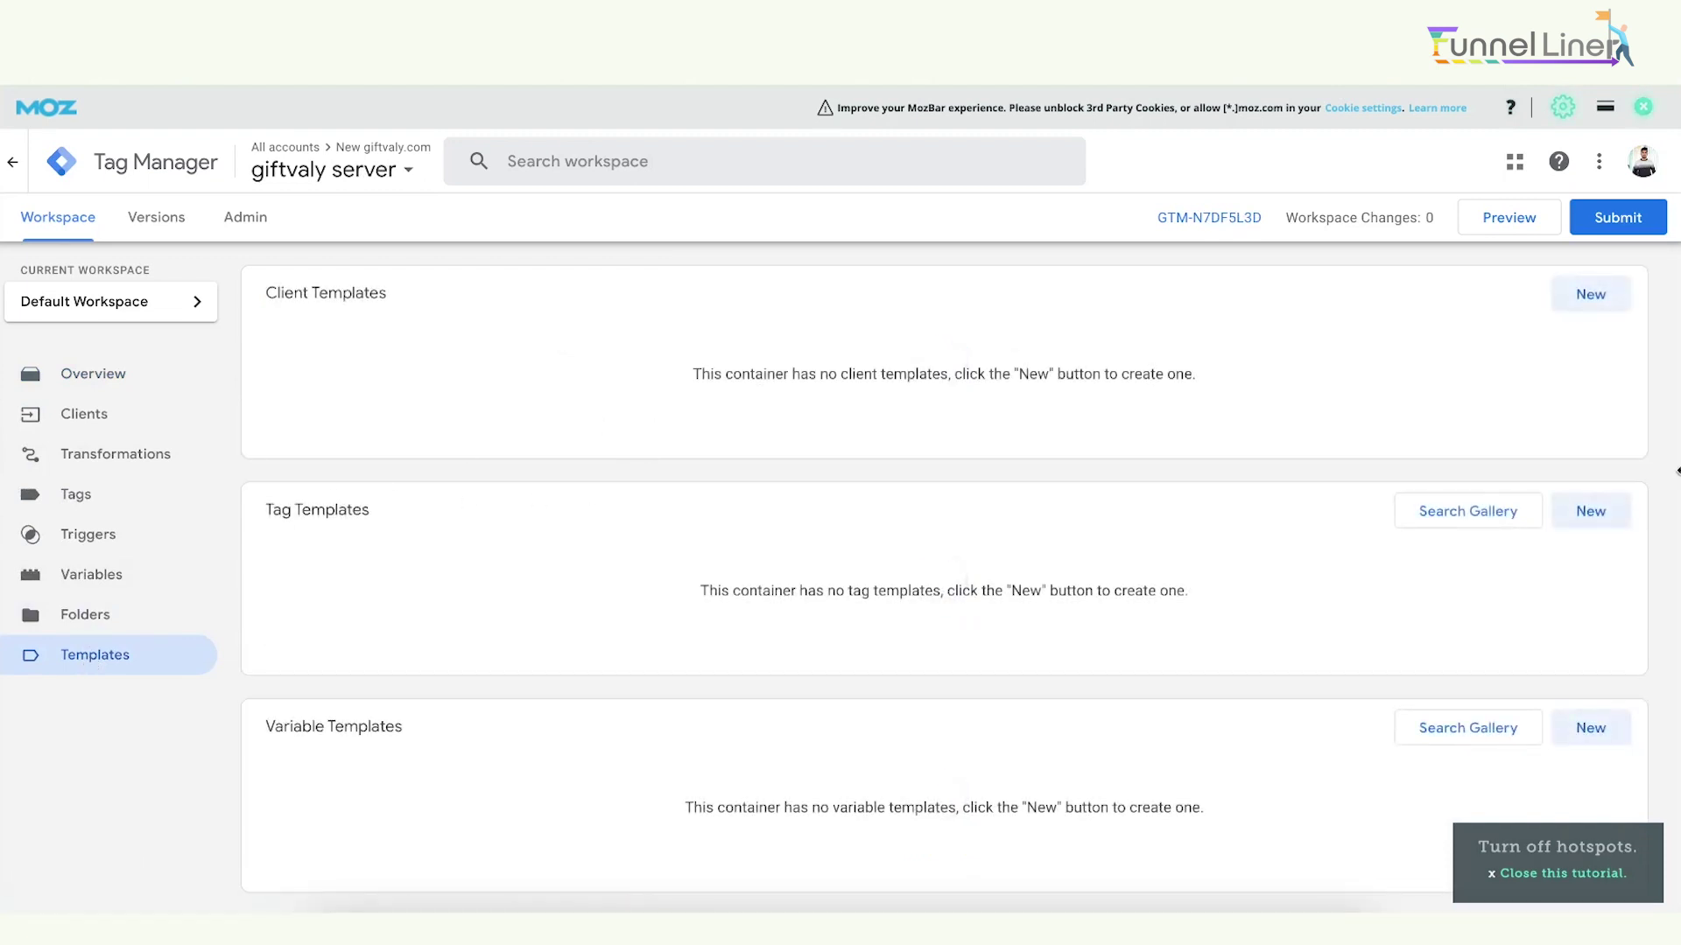
pyautogui.click(1431, 520)
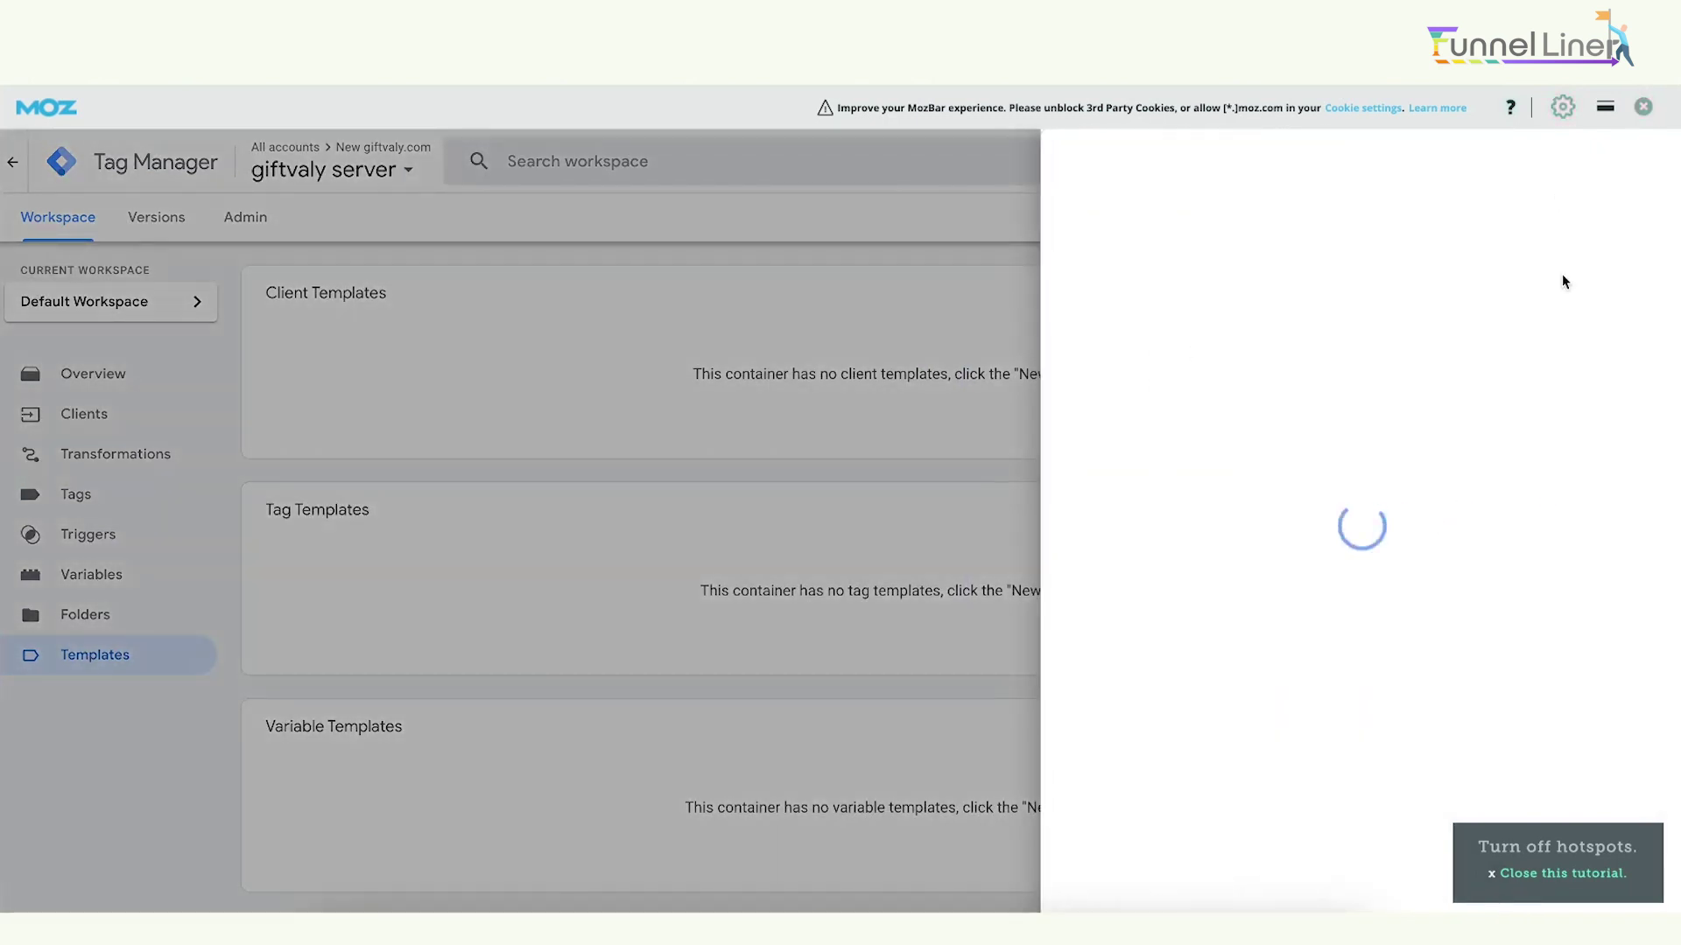
pyautogui.click(1626, 157)
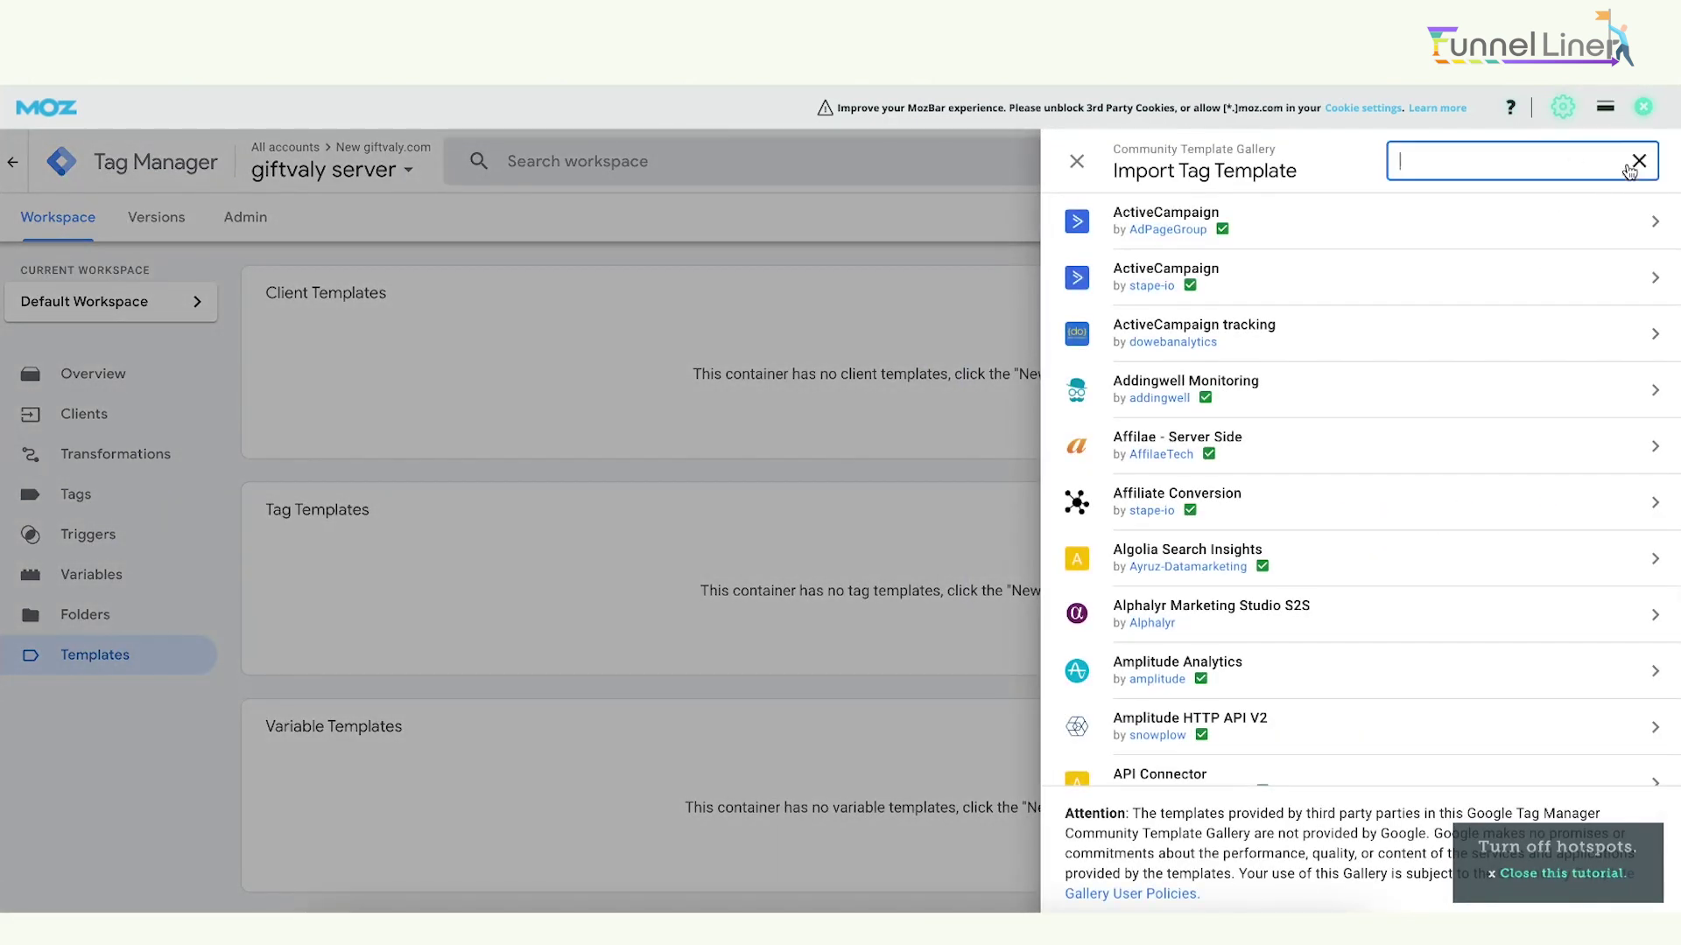
pyautogui.write('facebook')
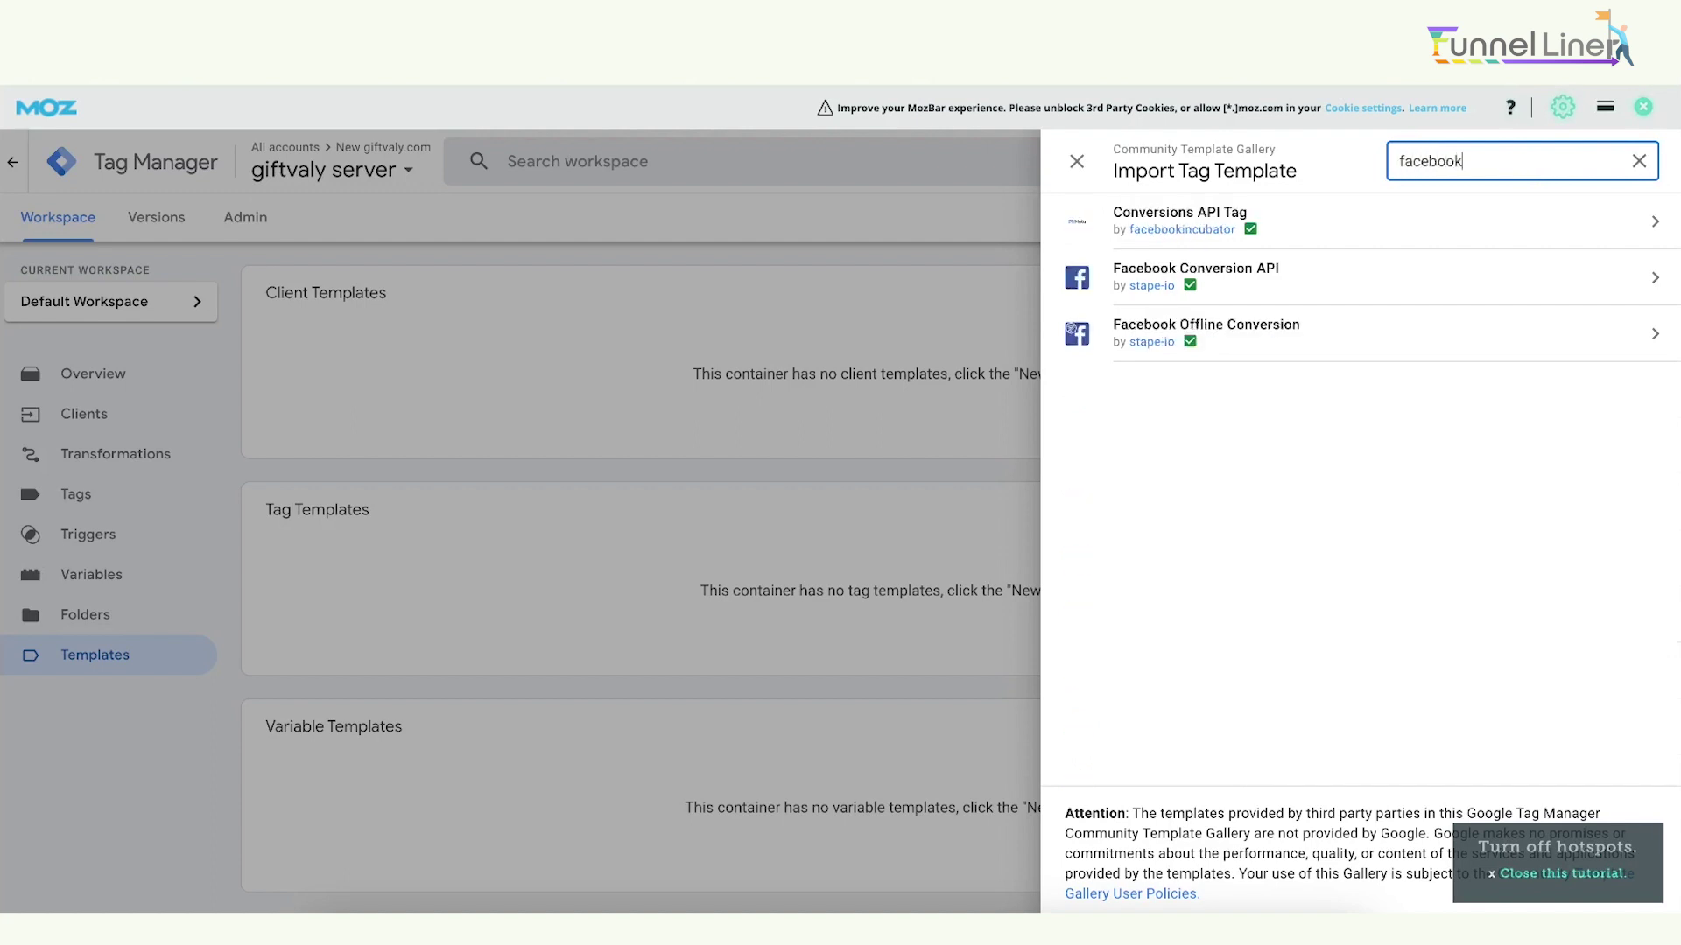
pyautogui.click(1305, 279)
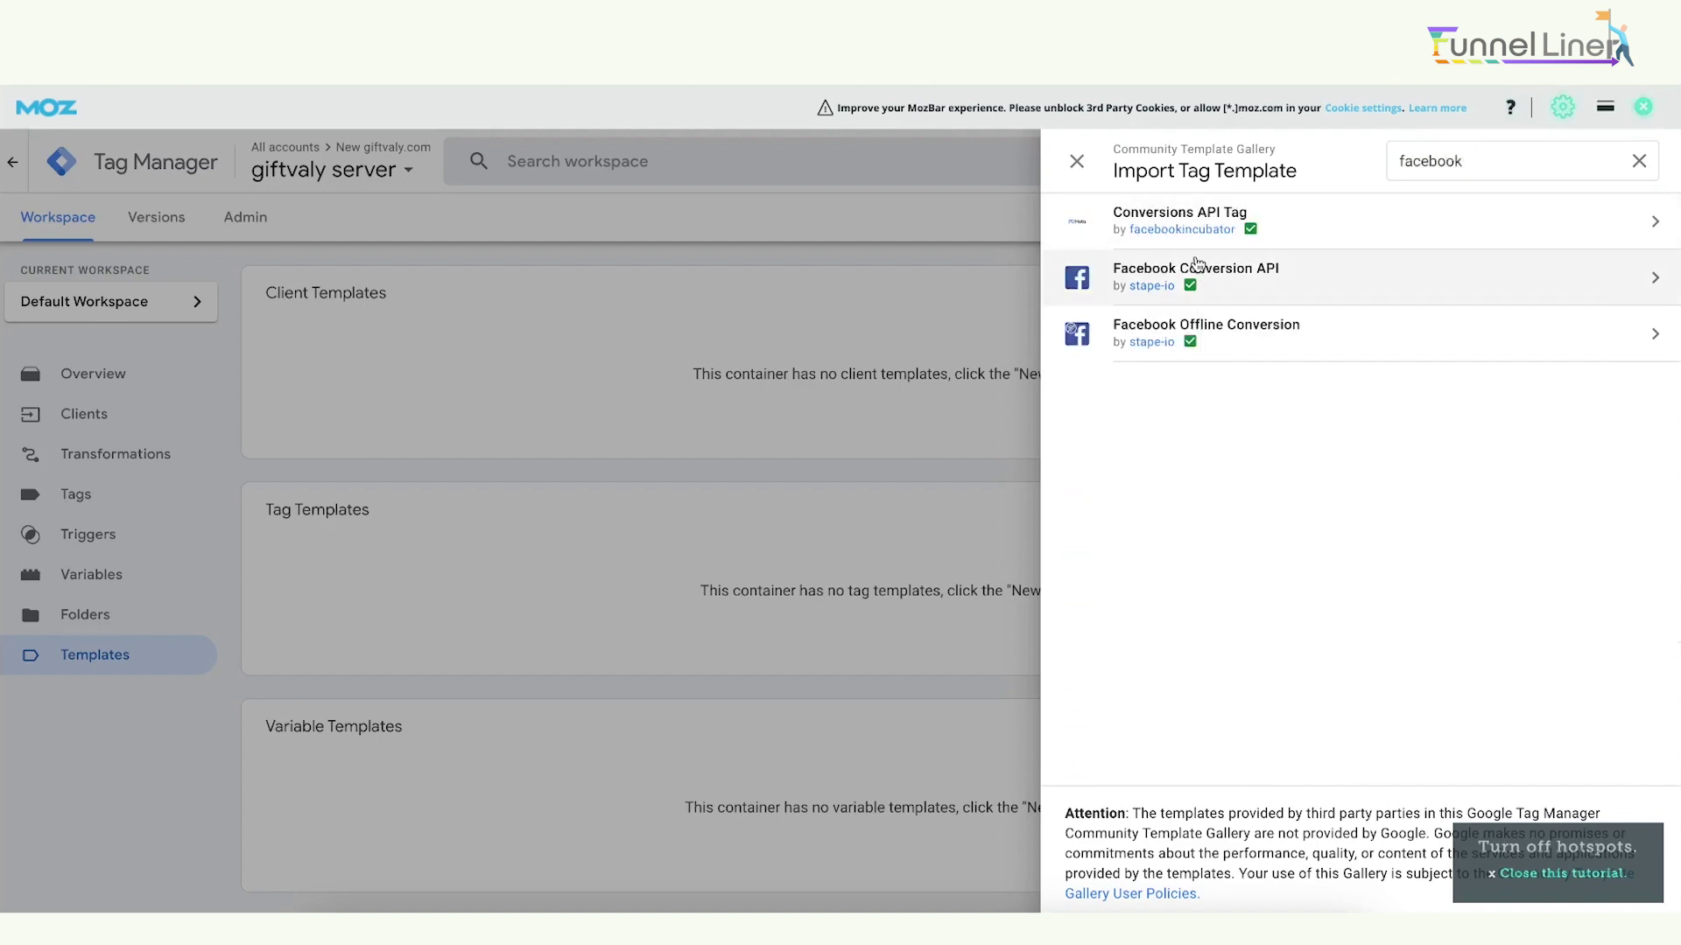
pyautogui.moveTo(1190, 286)
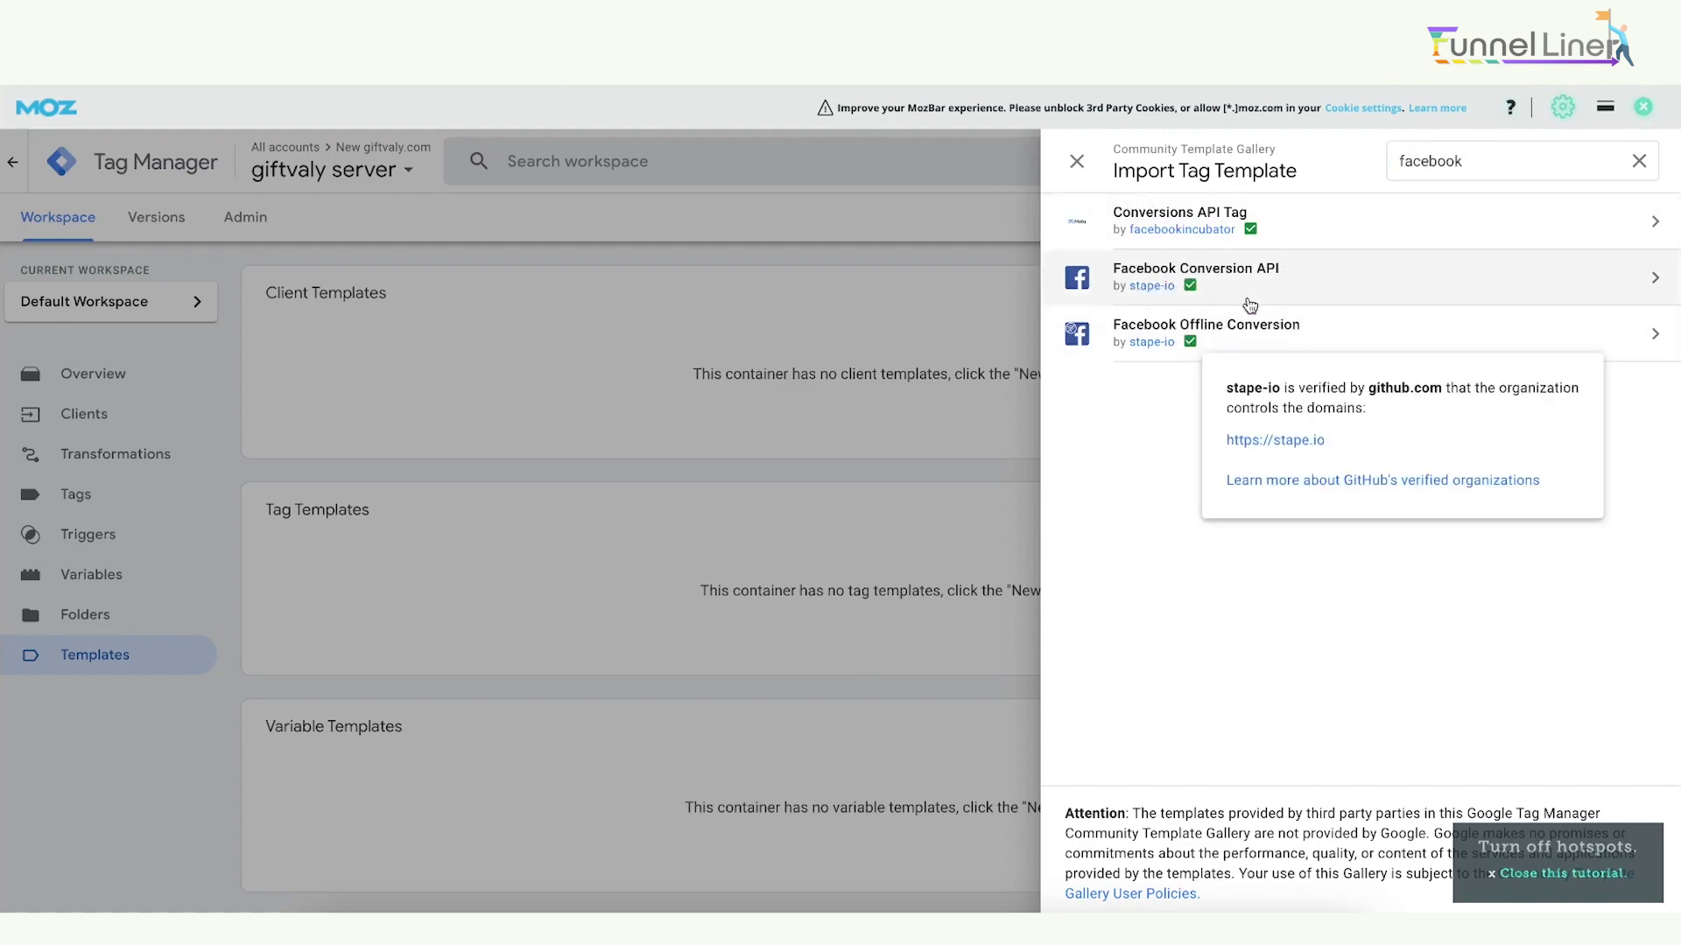
pyautogui.click(1313, 275)
pyautogui.click(1541, 161)
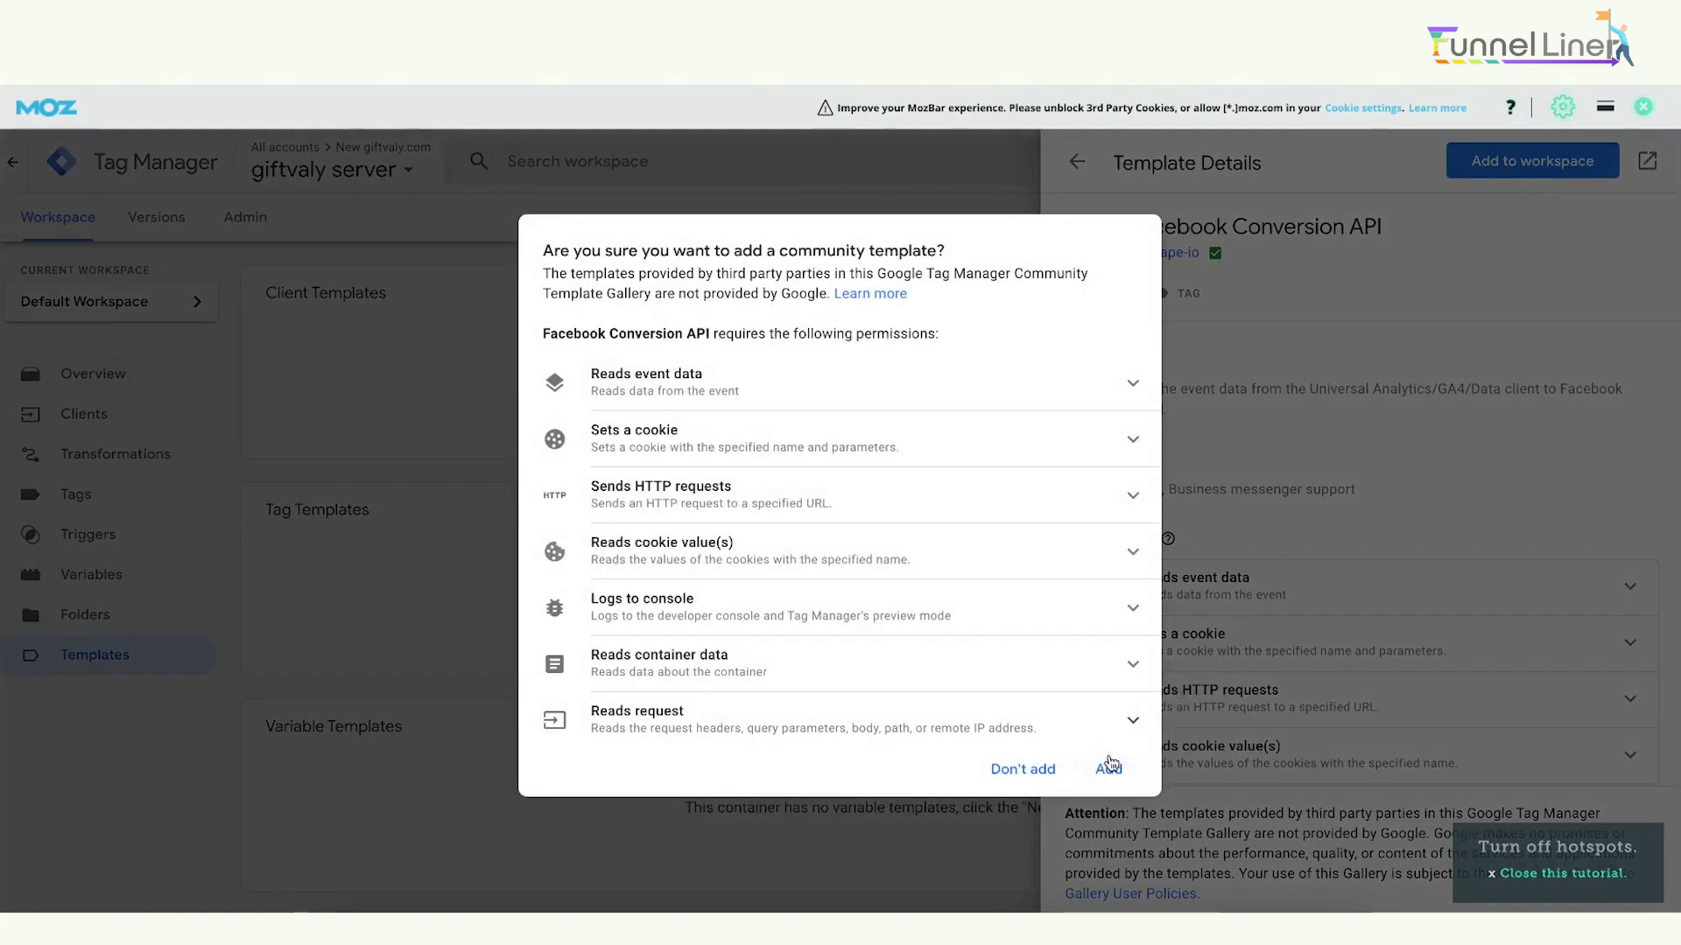
pyautogui.click(1109, 766)
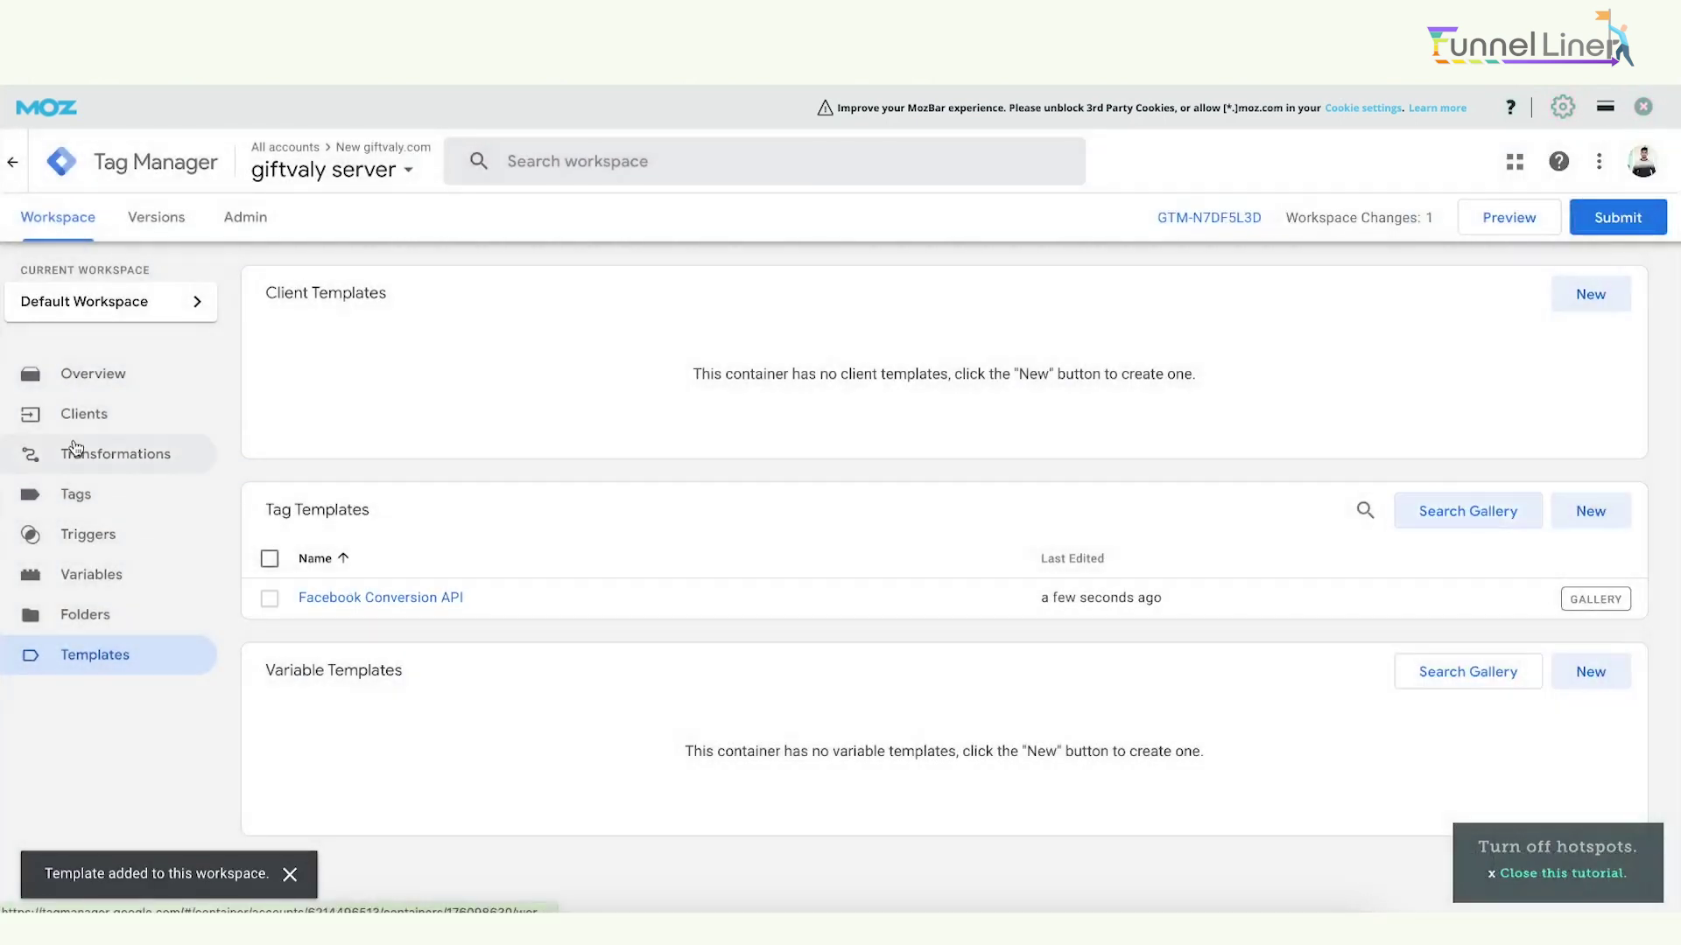
# Step: Review the server container's Tags and Clients pages, then open Variables
pyautogui.click(110, 504)
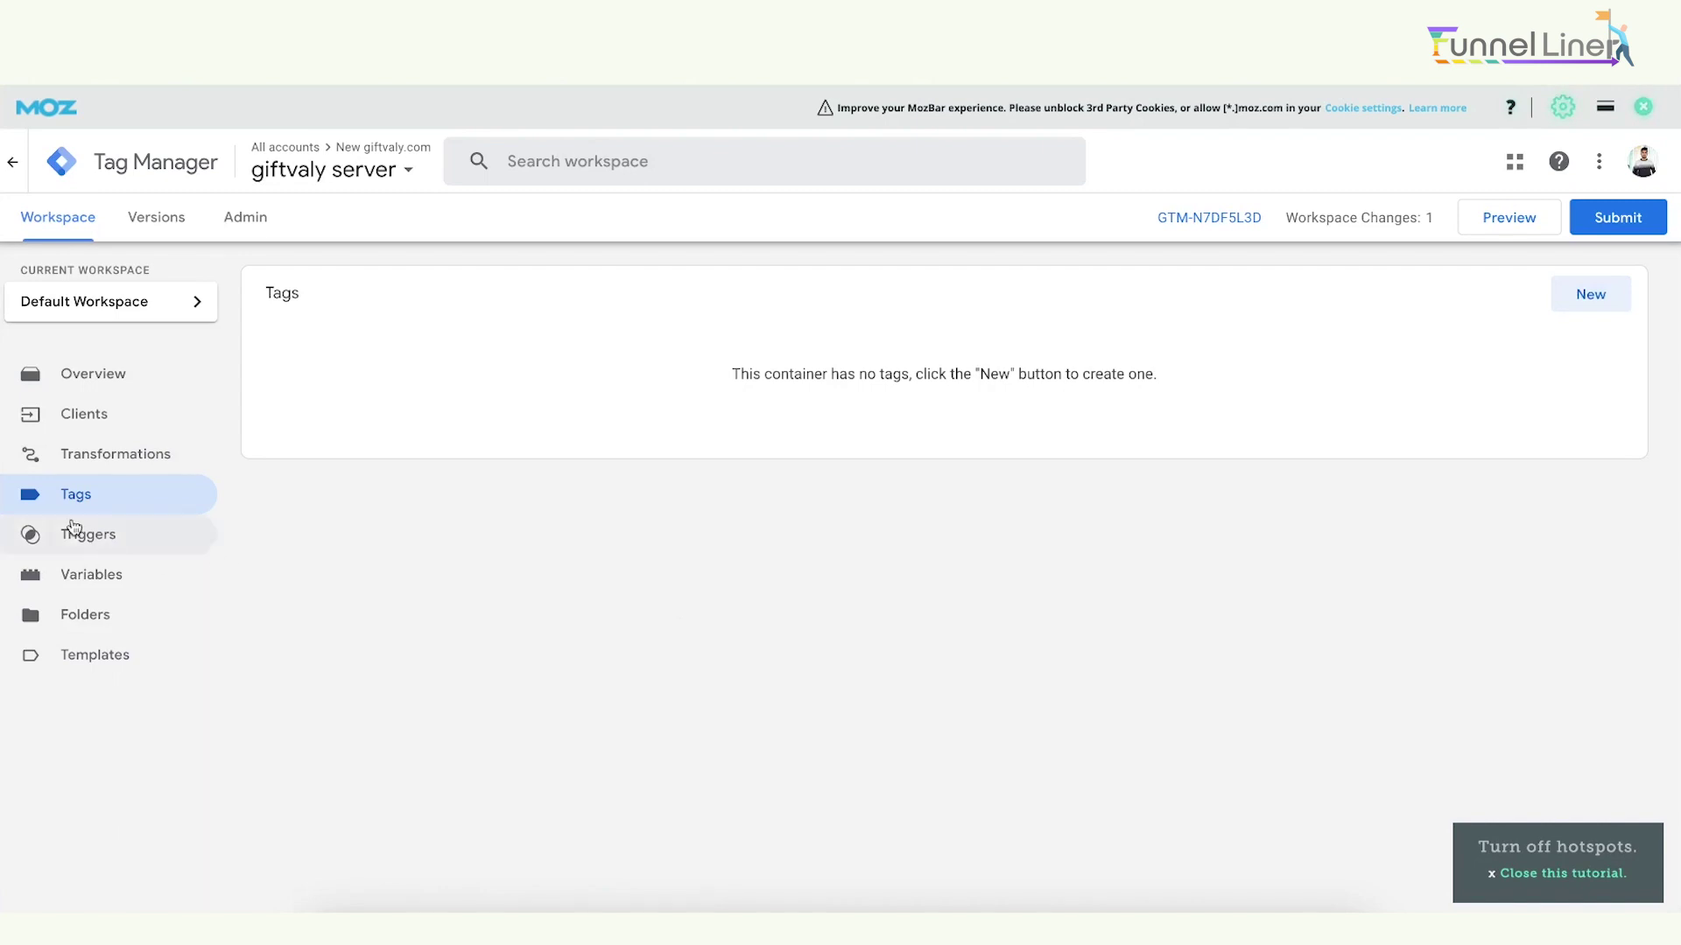
pyautogui.click(106, 433)
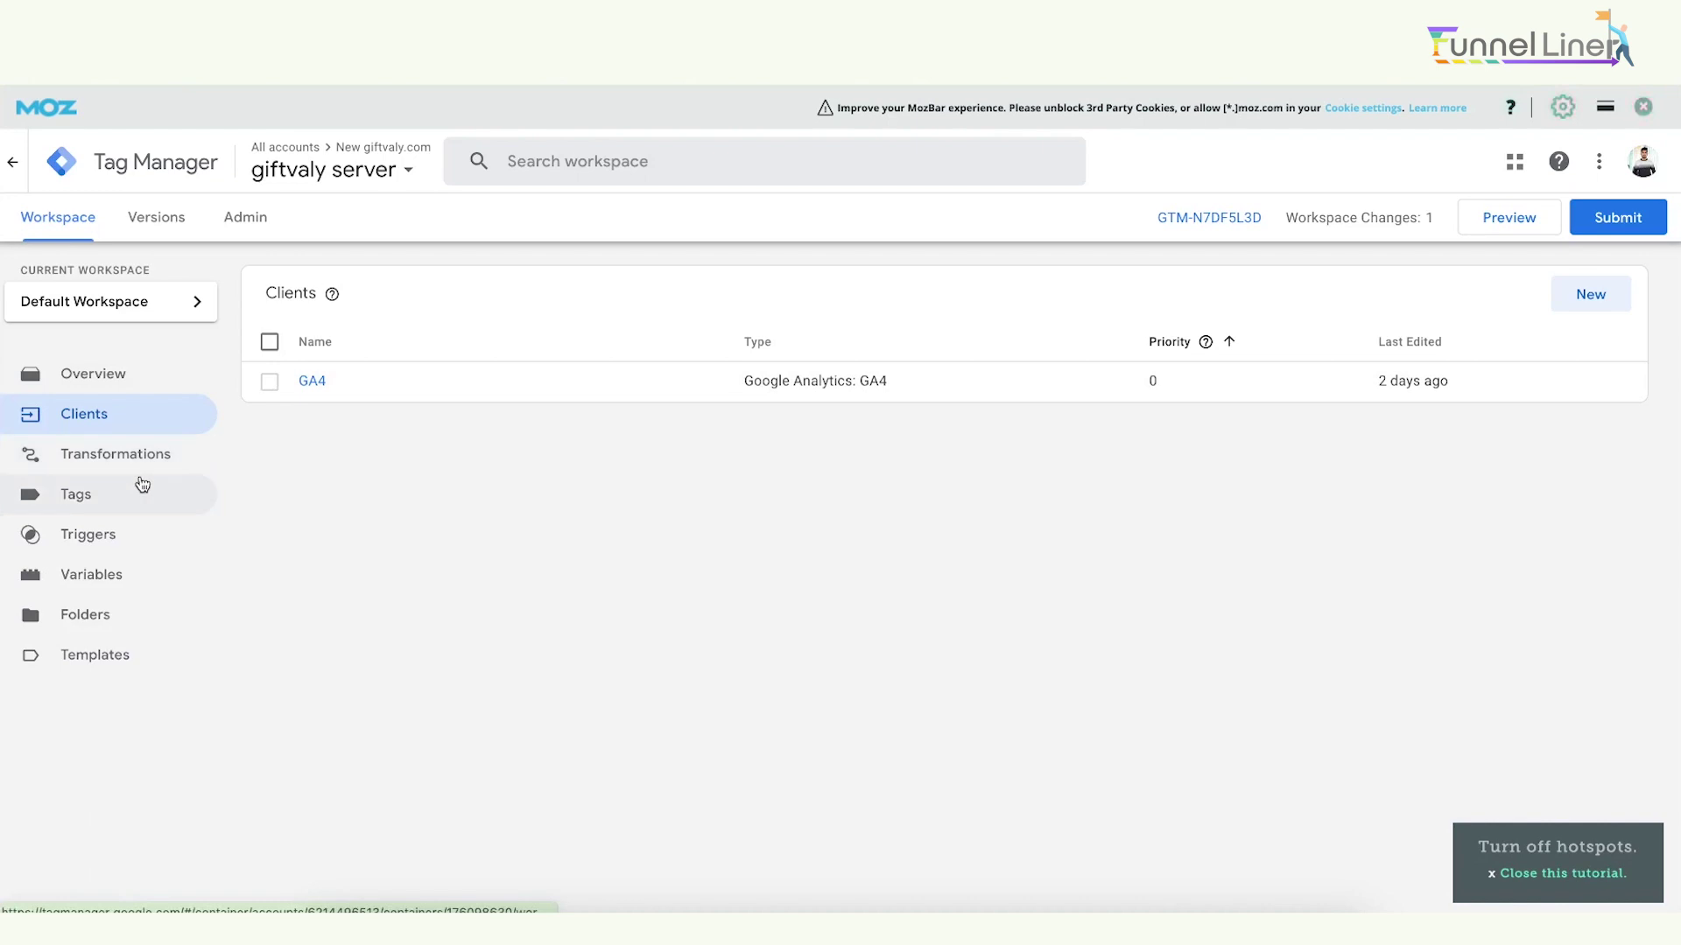
pyautogui.click(96, 574)
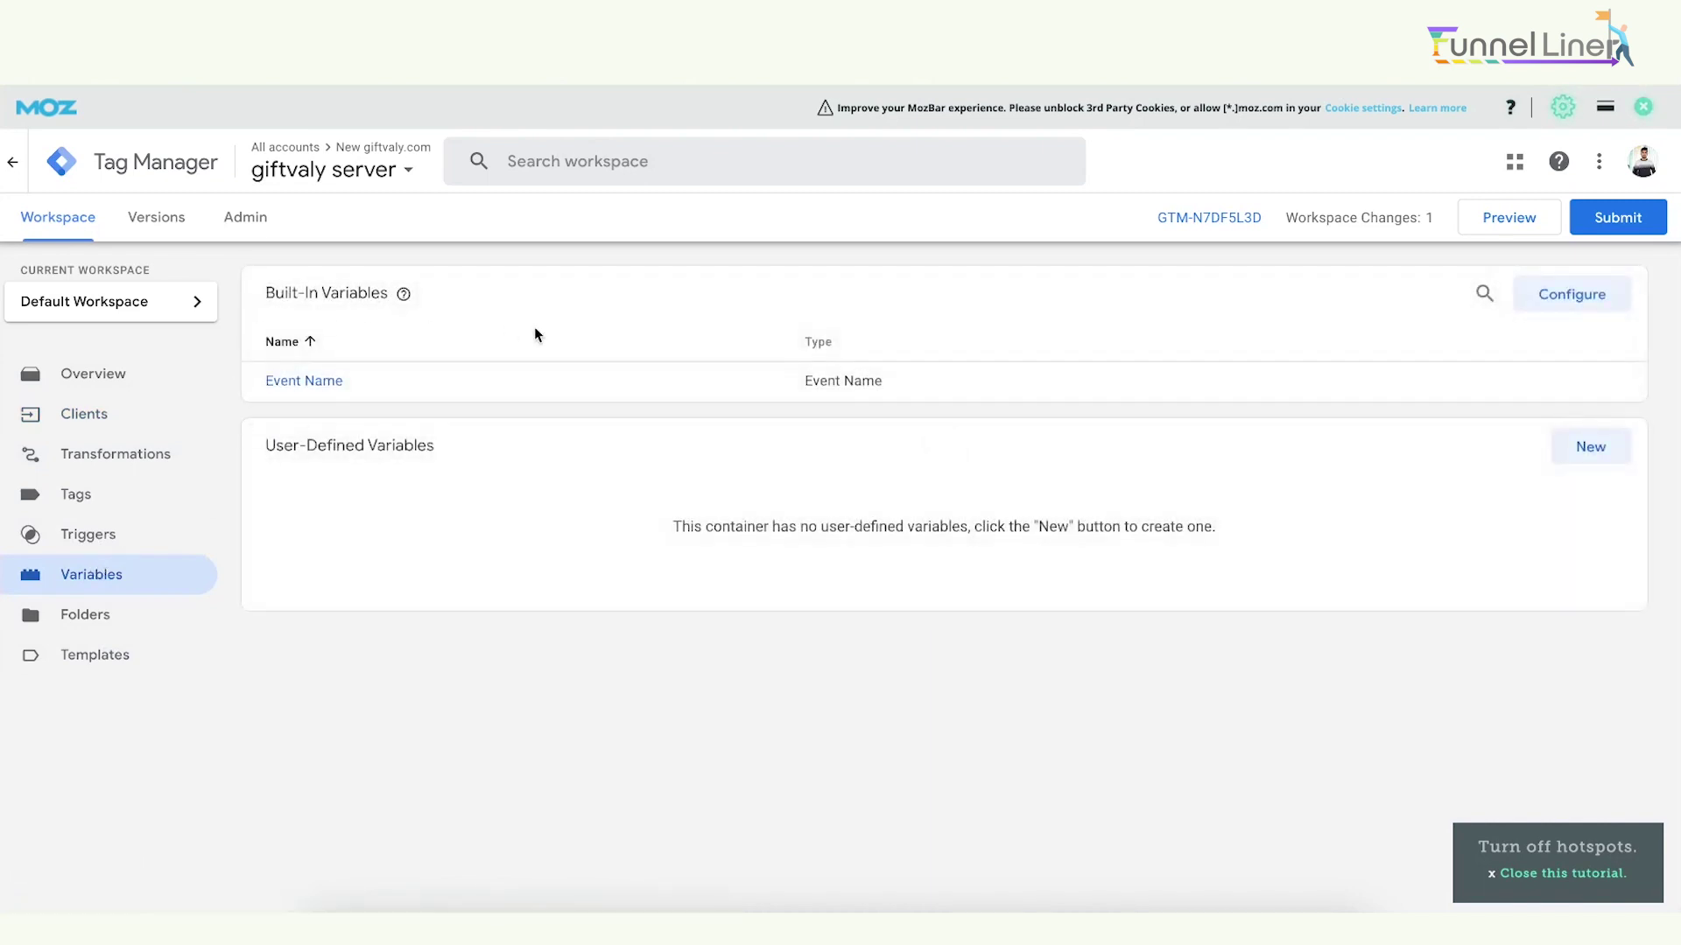
# Step: Tick Client Name among the built-in variables, then view the Clients page
pyautogui.click(1562, 296)
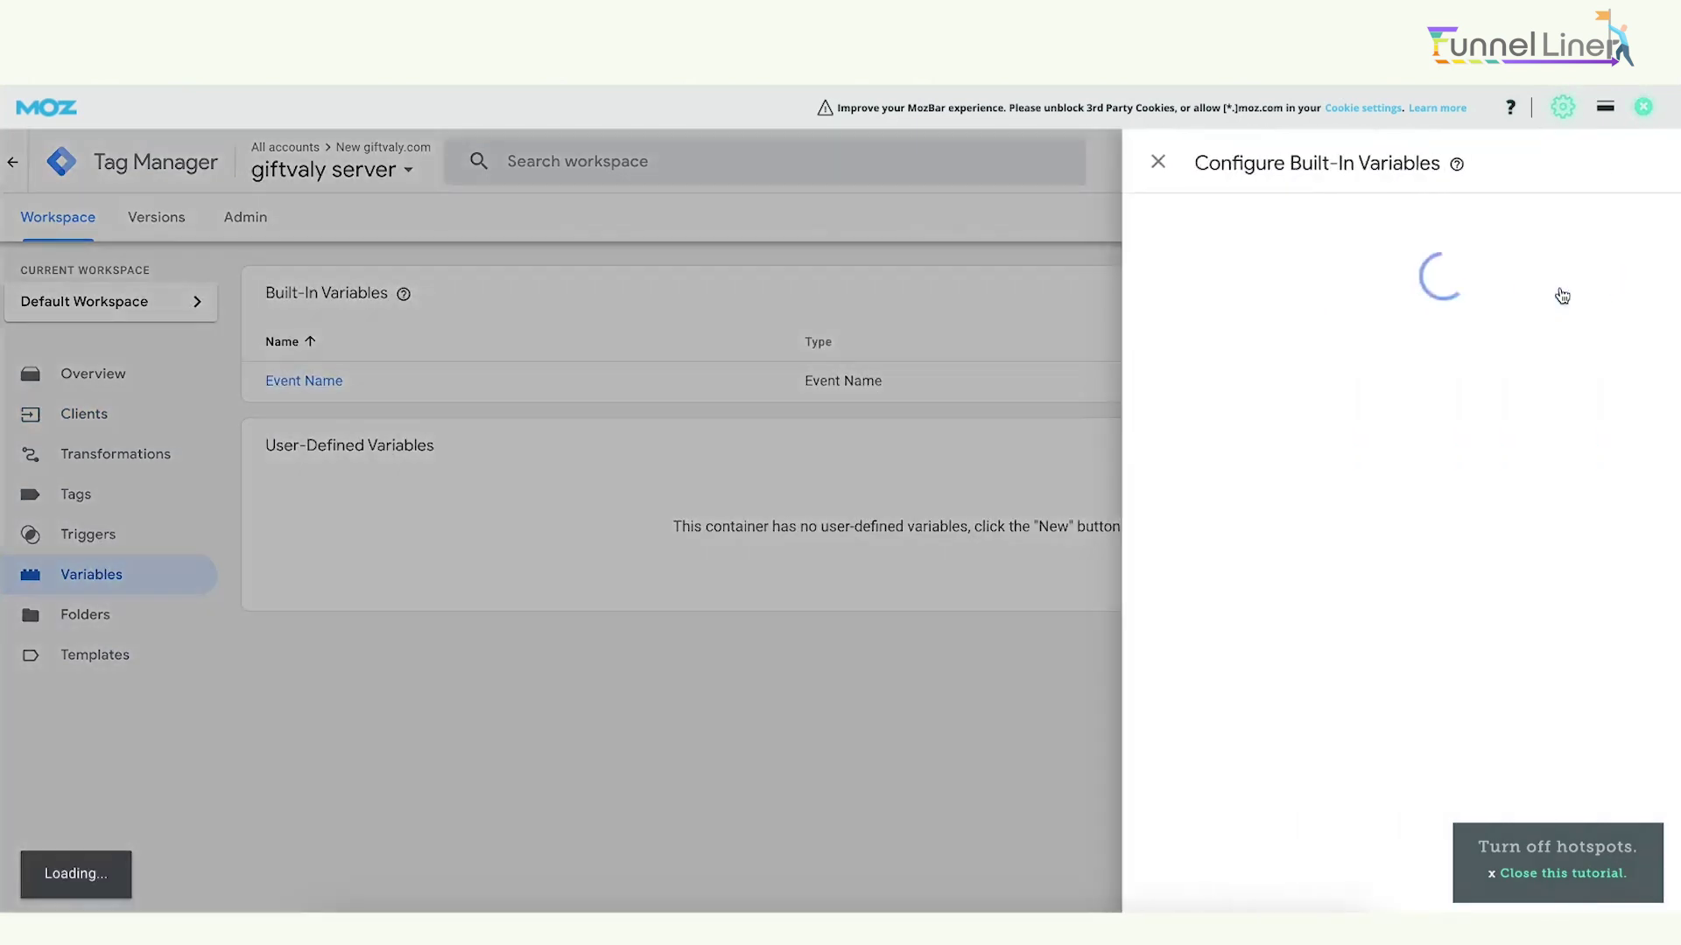
pyautogui.click(1165, 442)
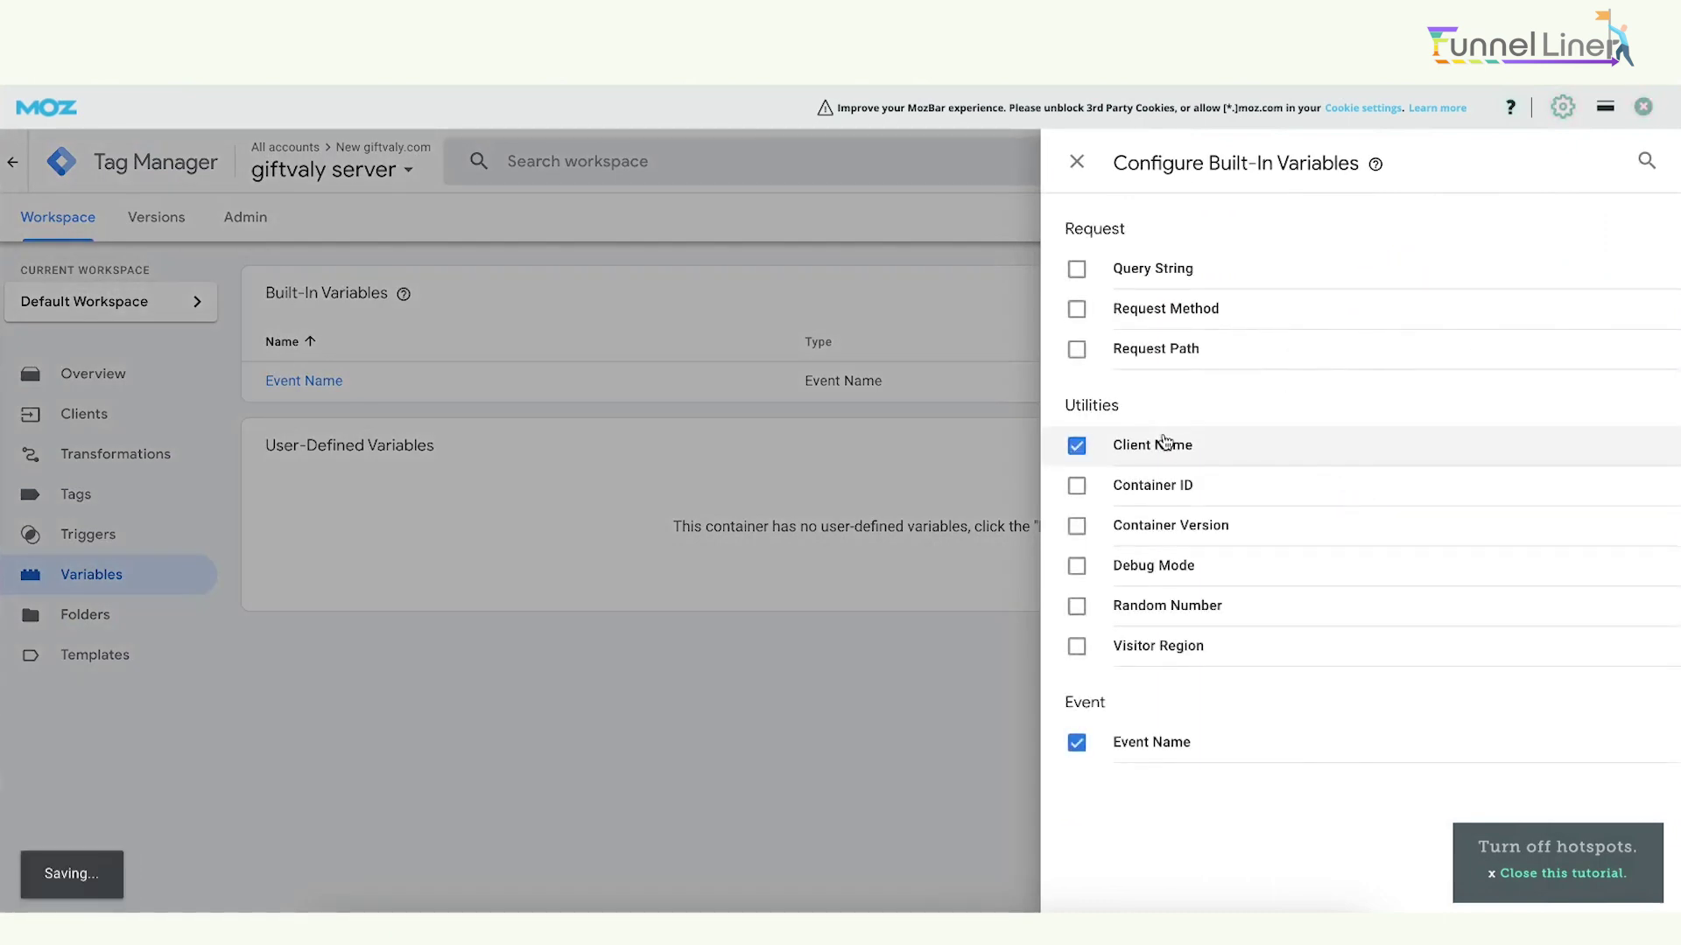
pyautogui.click(642, 319)
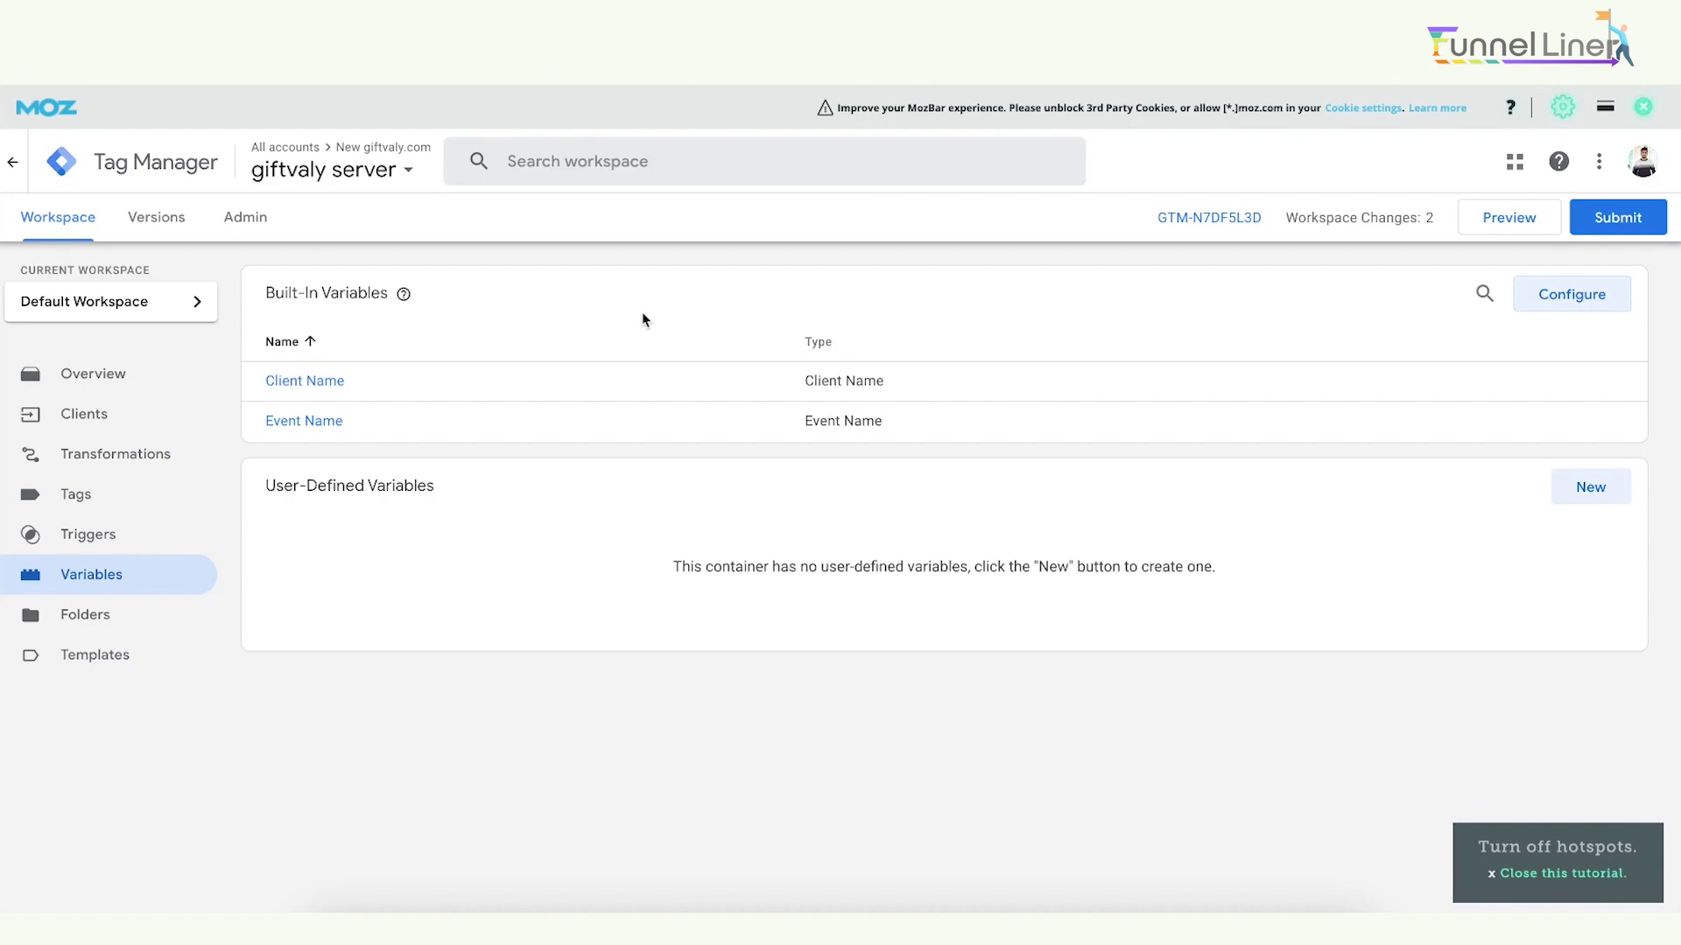
pyautogui.click(129, 429)
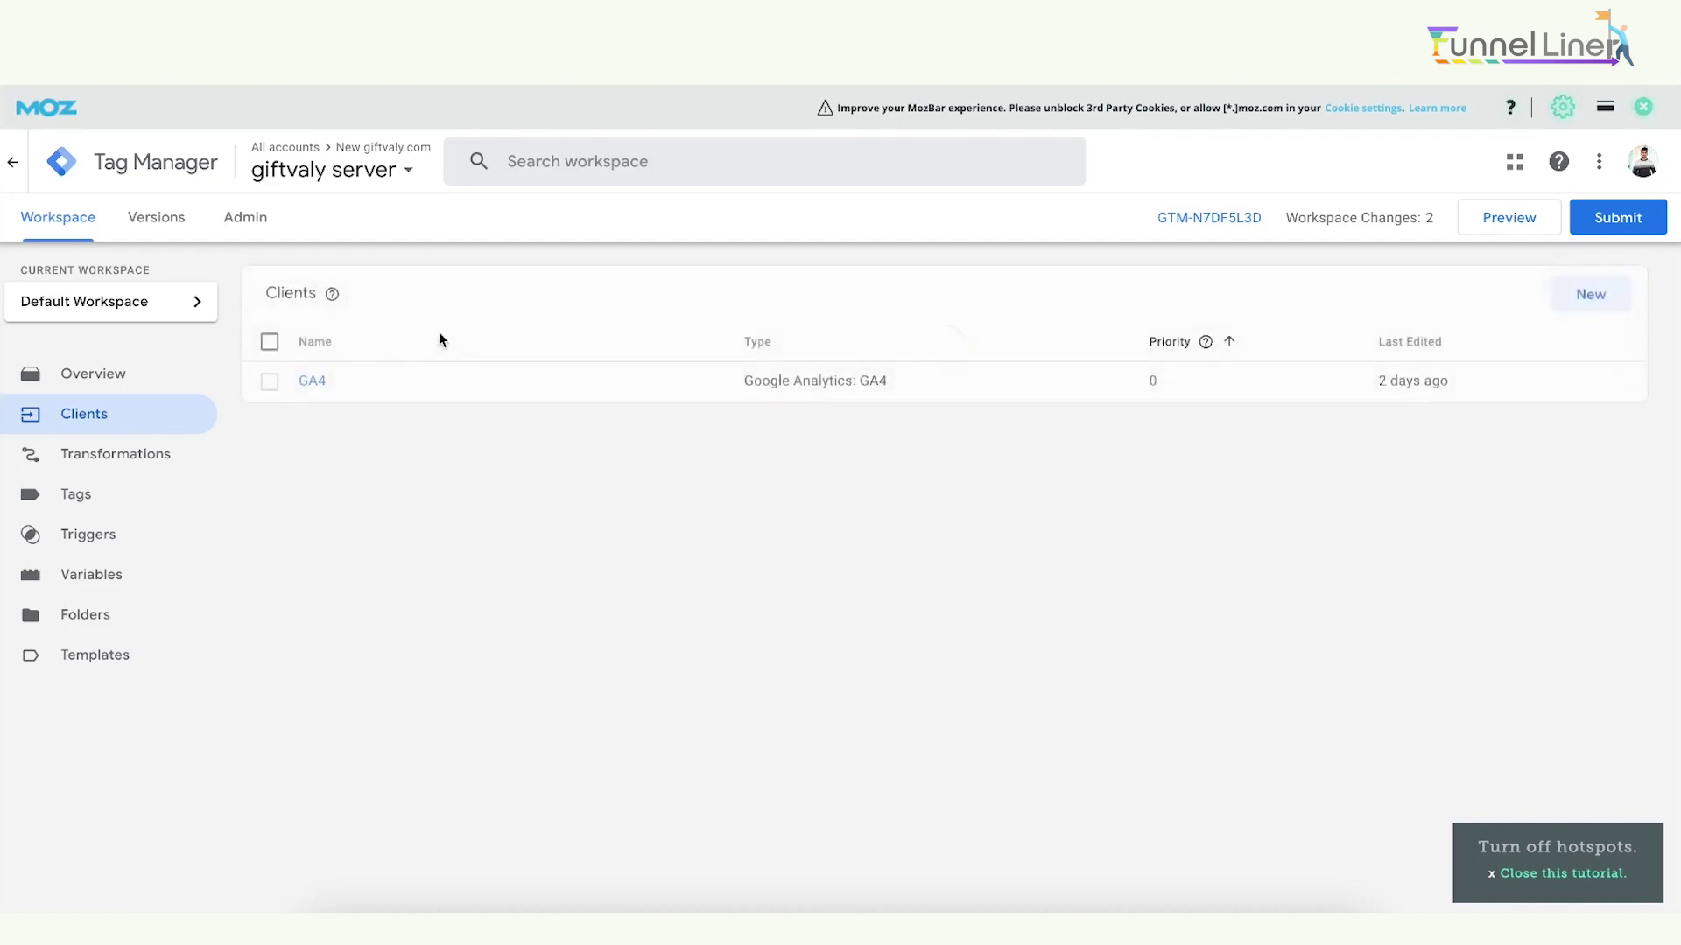
# Step: Create a new tag with the Facebook Conversion API (stape-io) custom template as its type
pyautogui.click(167, 490)
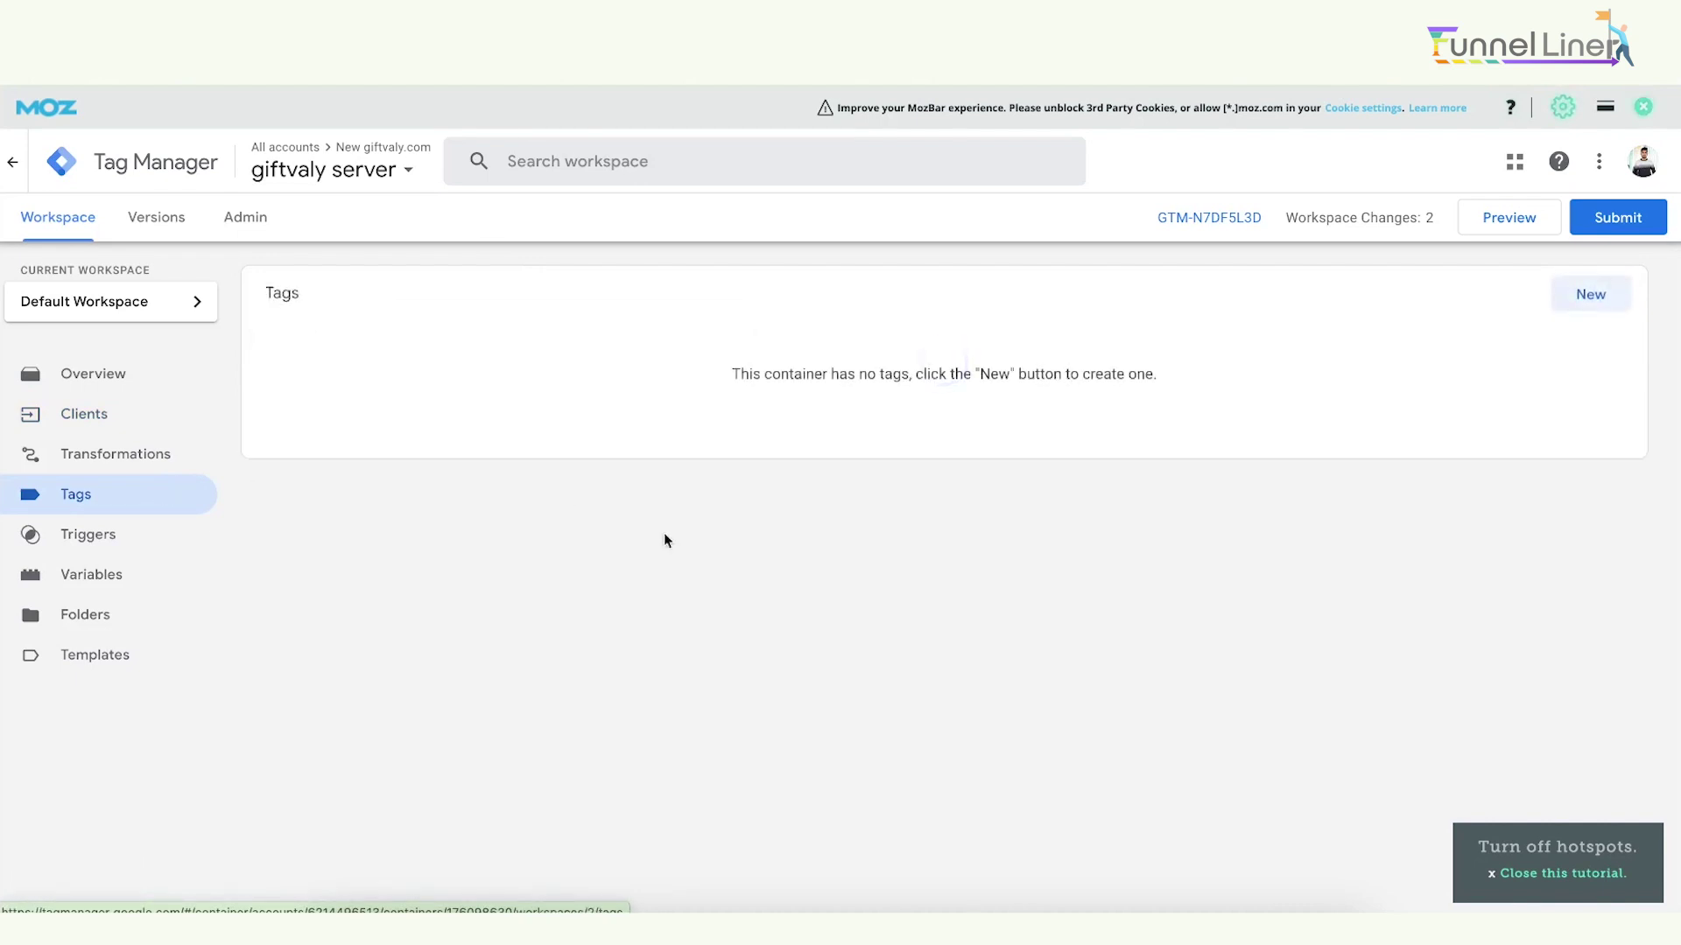
pyautogui.click(1589, 296)
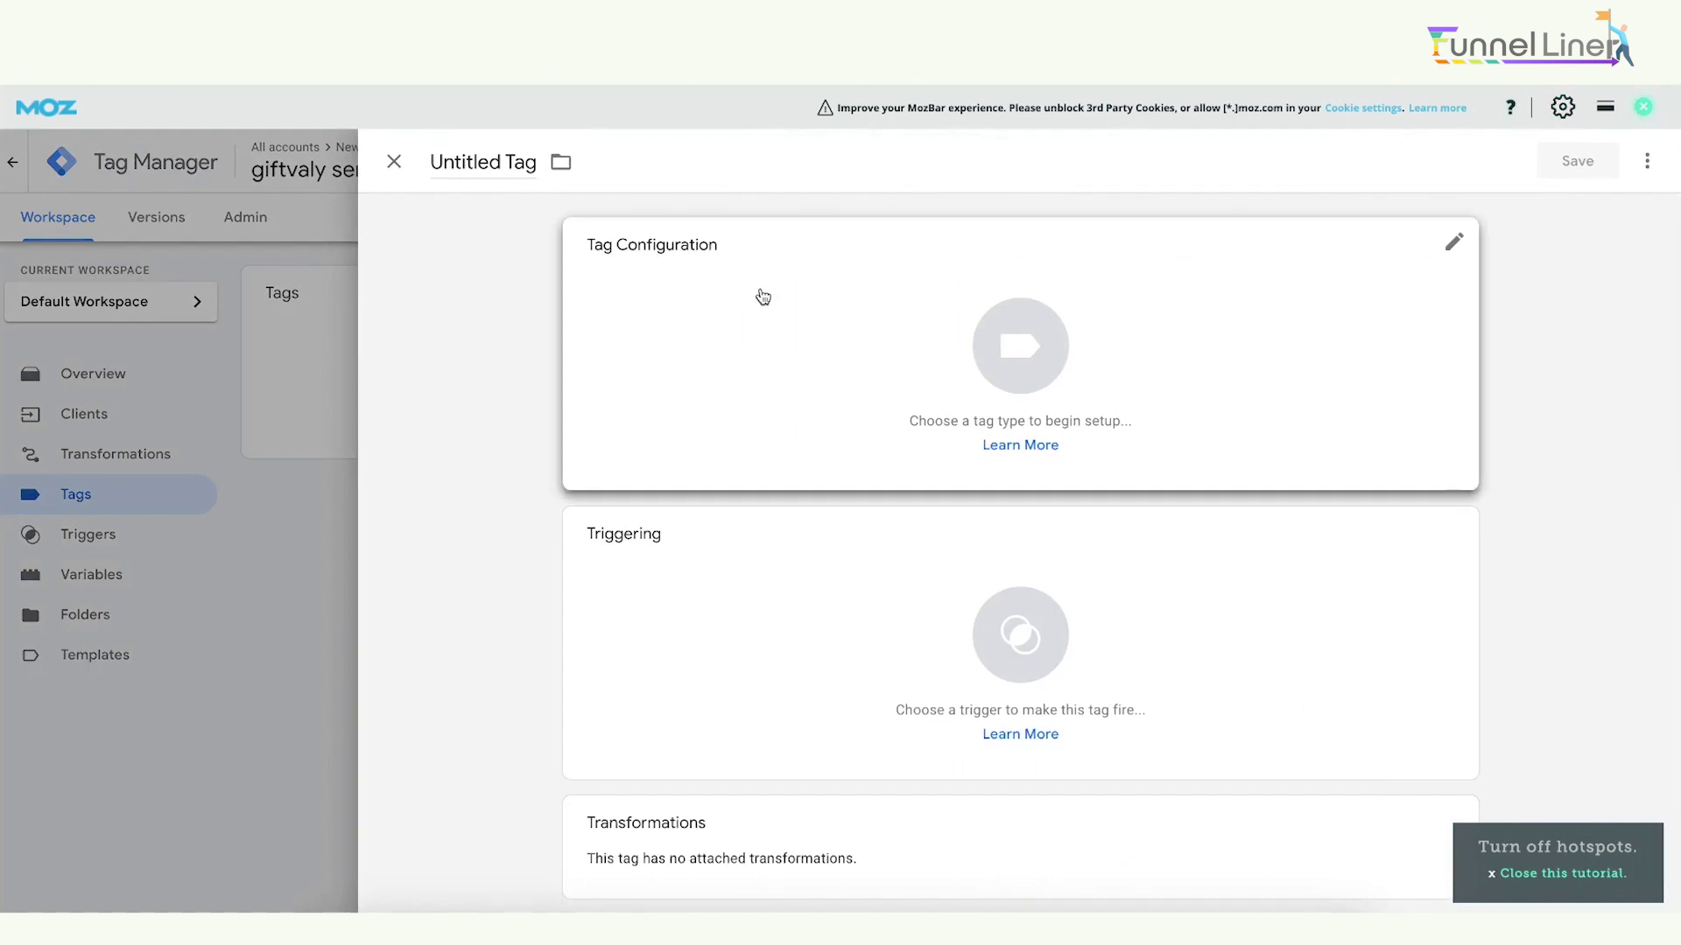
pyautogui.click(1039, 336)
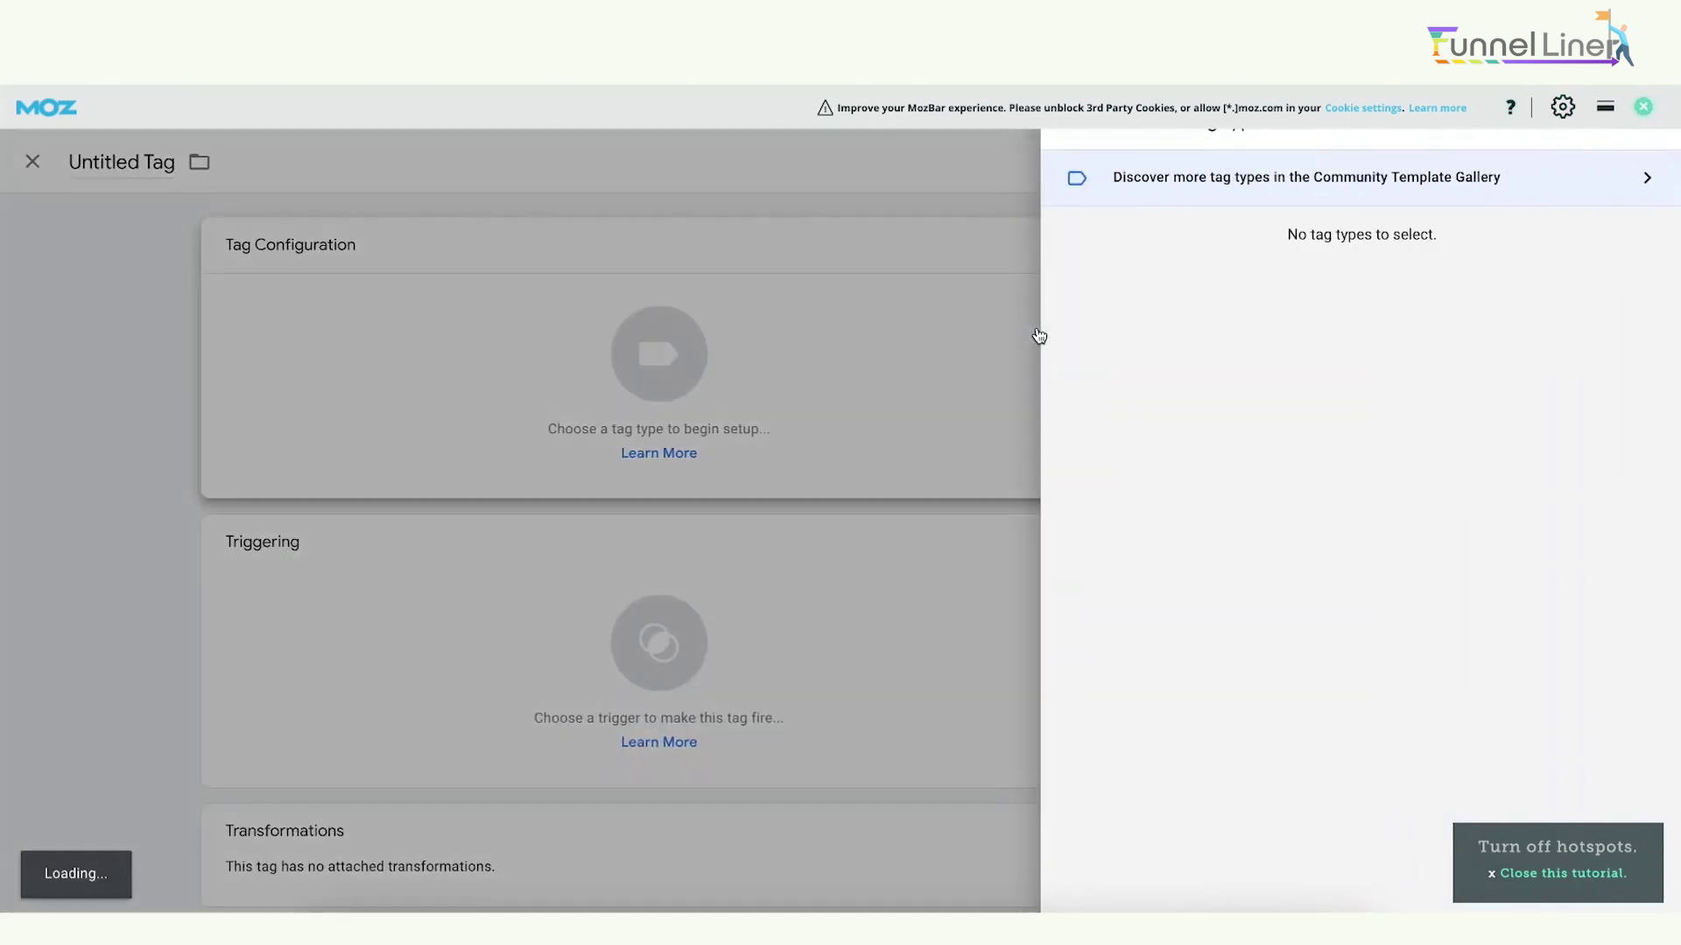
pyautogui.scroll(-1, 1234, 742)
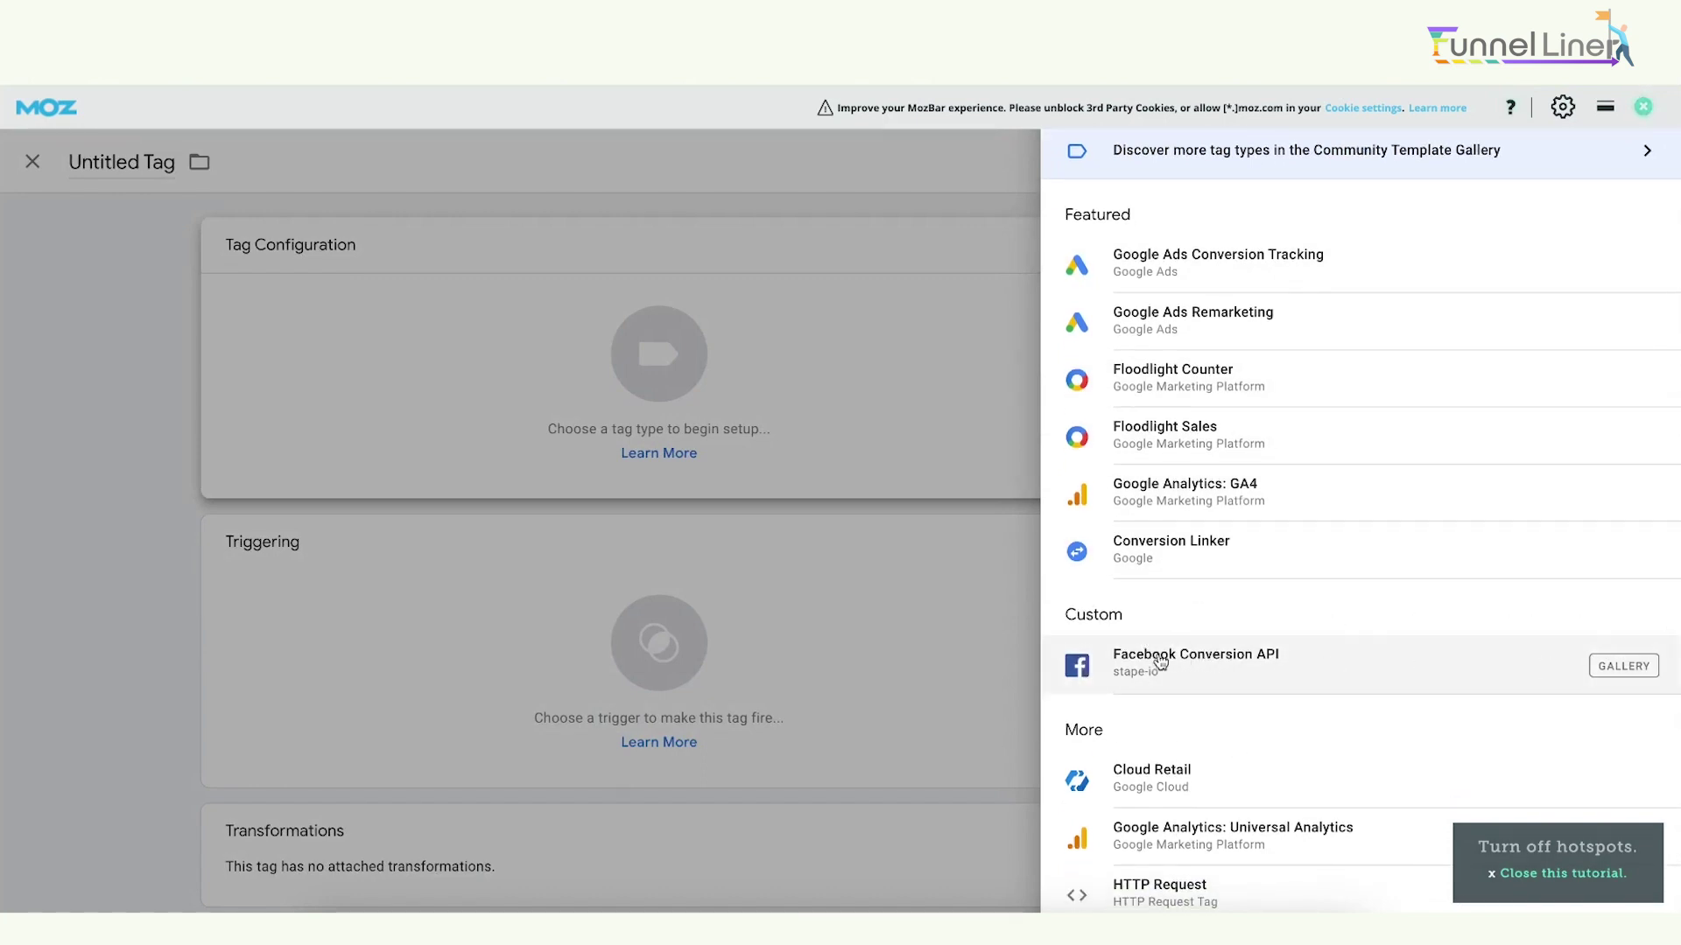
pyautogui.click(1307, 652)
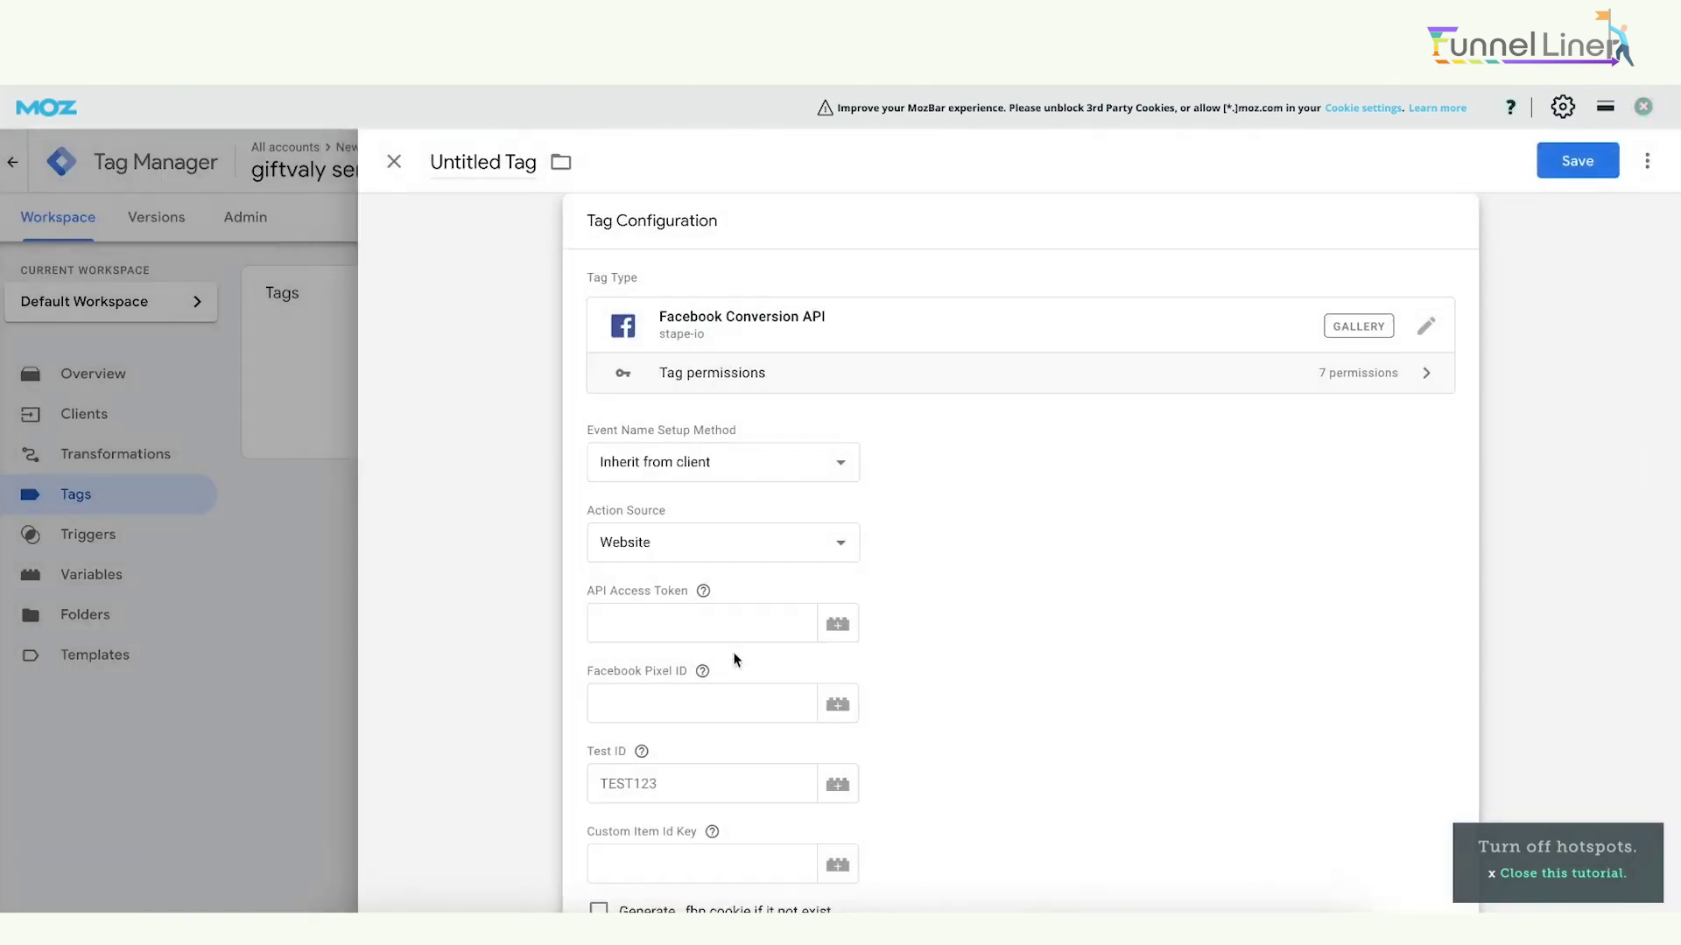
pyautogui.scroll(-3, 947, 542)
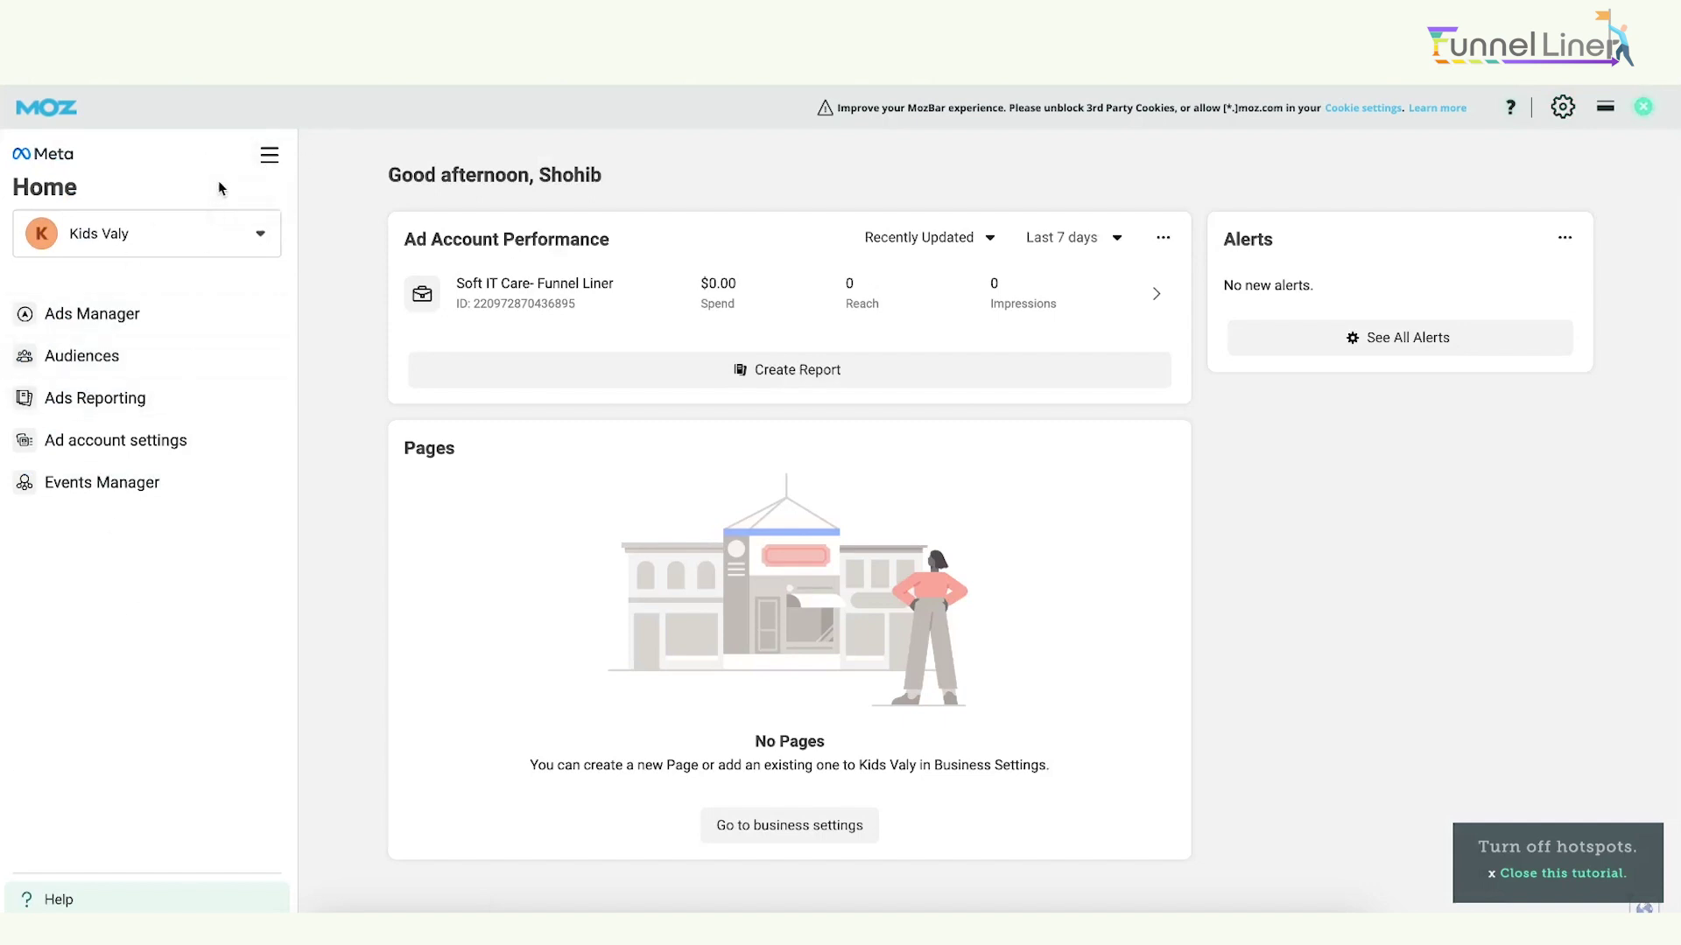
# Step: Open Events Manager from the All tools menu
pyautogui.click(269, 155)
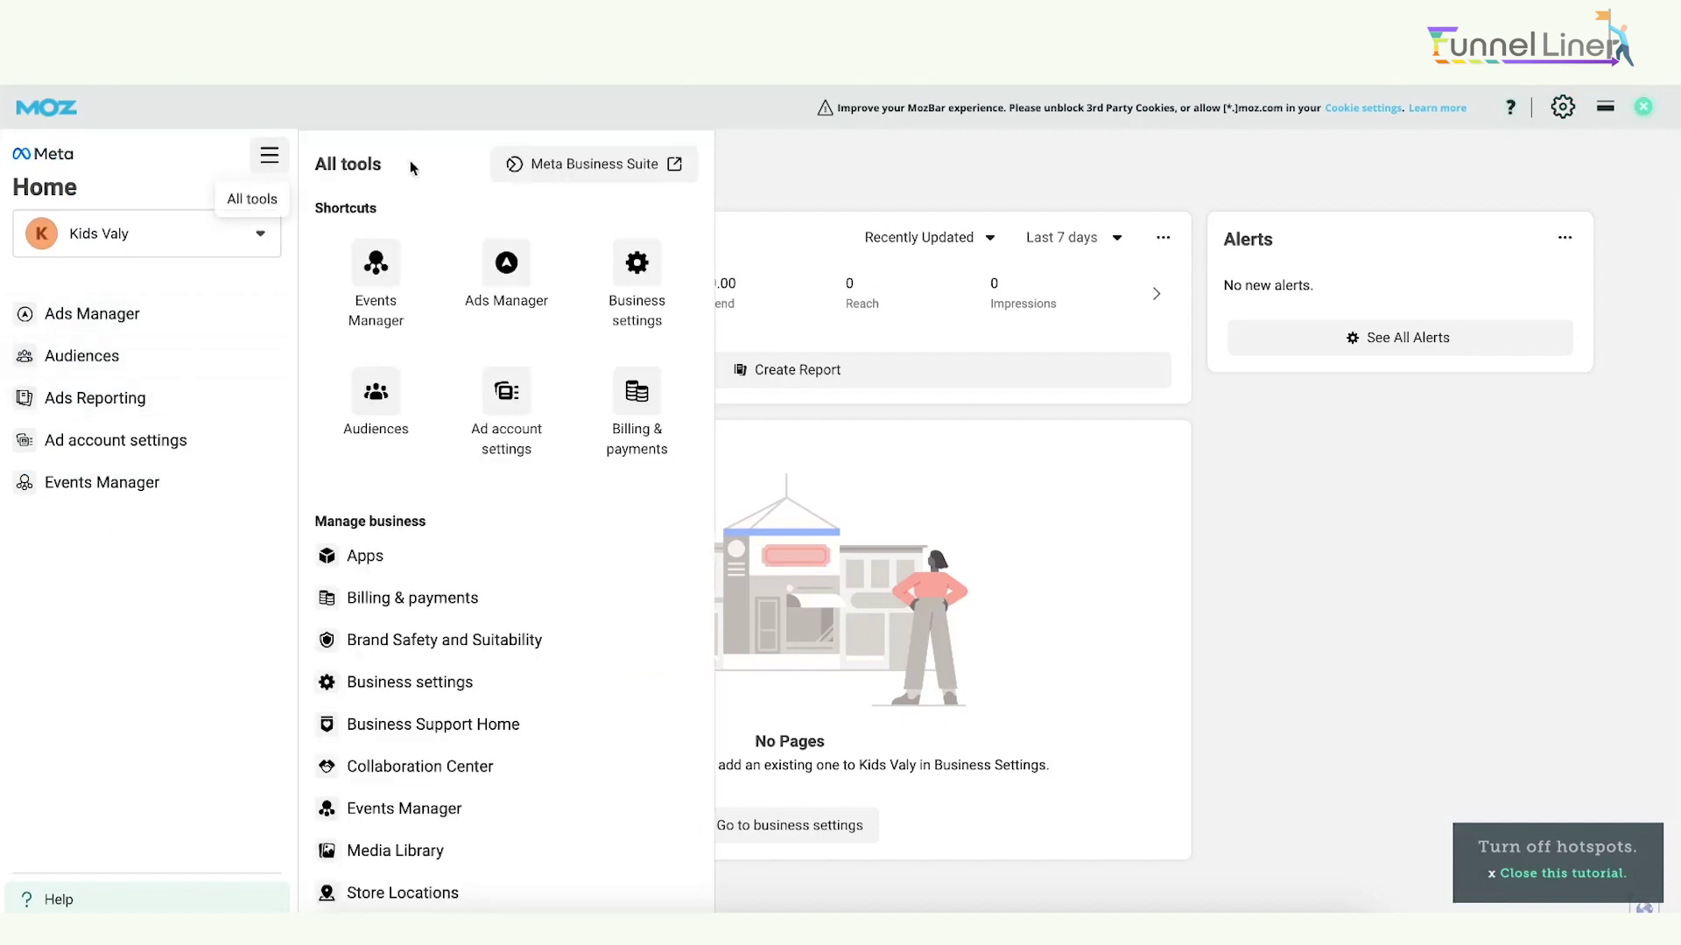
pyautogui.click(394, 310)
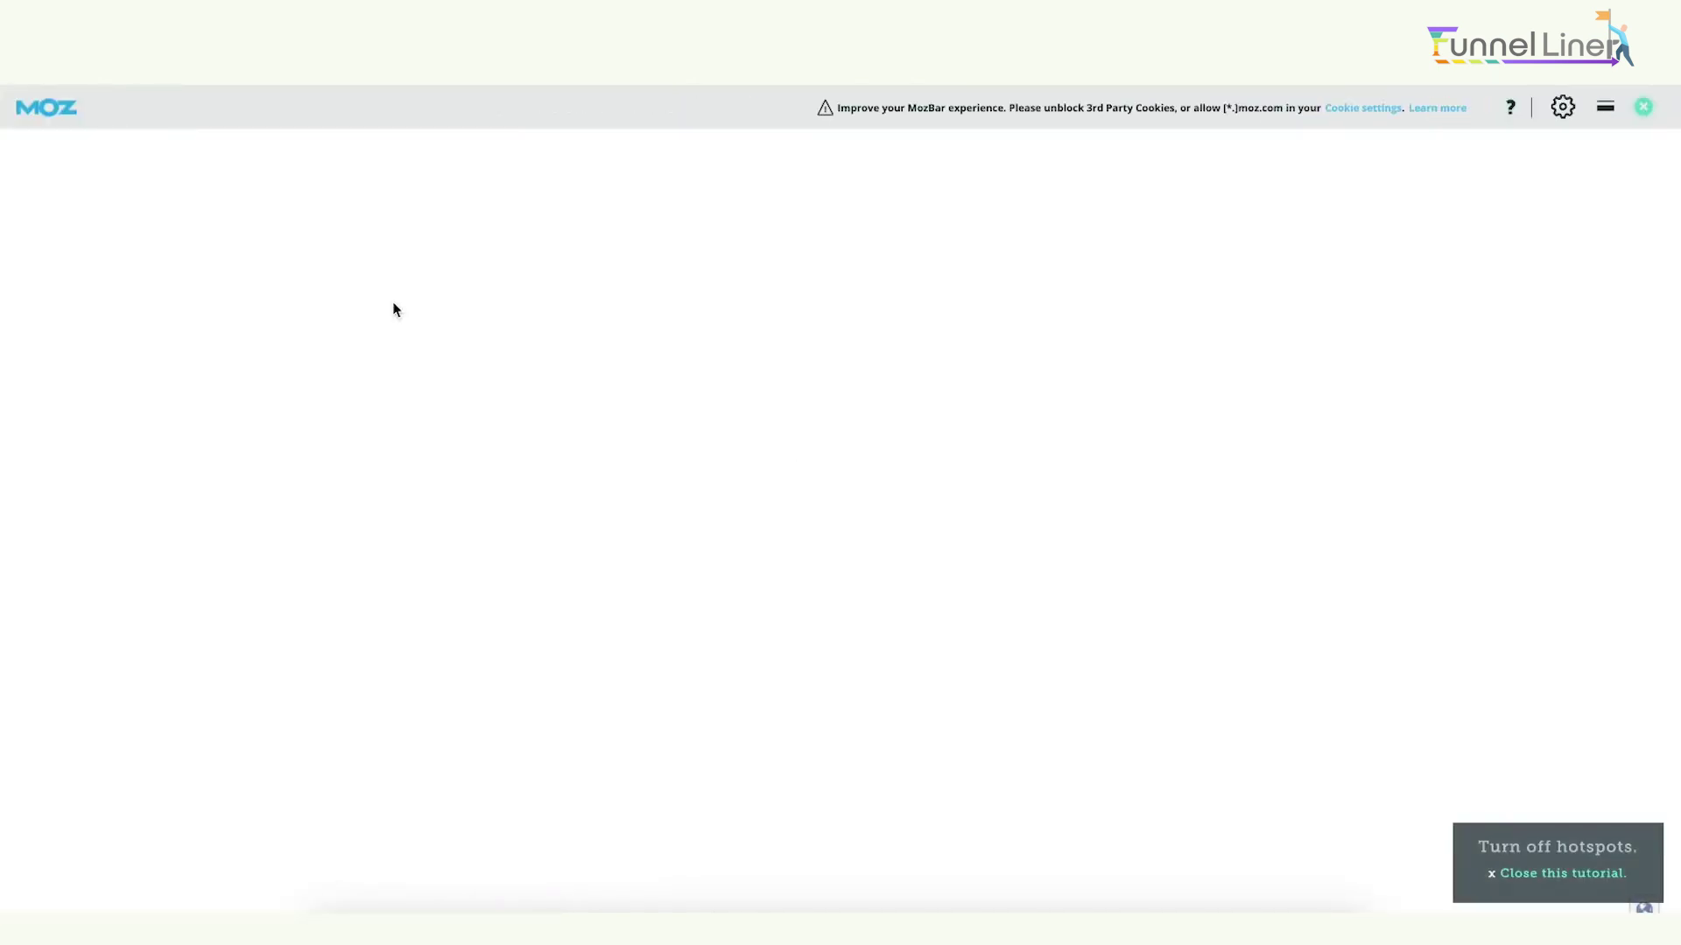
pyautogui.click(1640, 111)
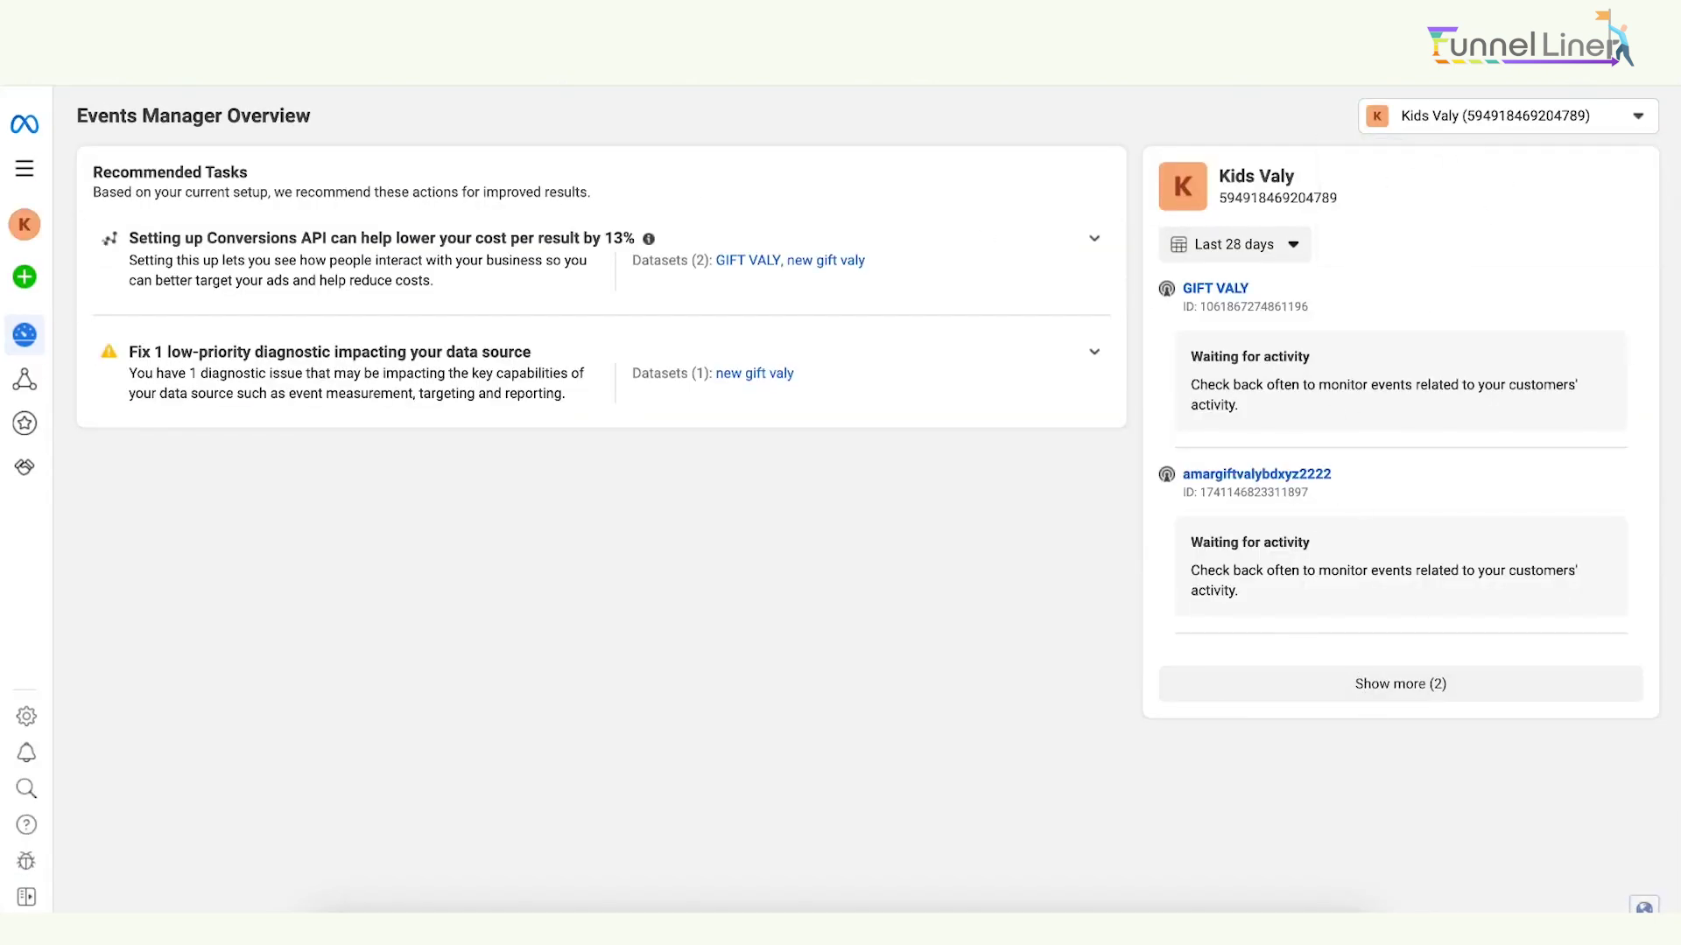
# Step: Show all connected datasets and switch to the Soft IT Care- Funnel Liner account
pyautogui.click(1474, 122)
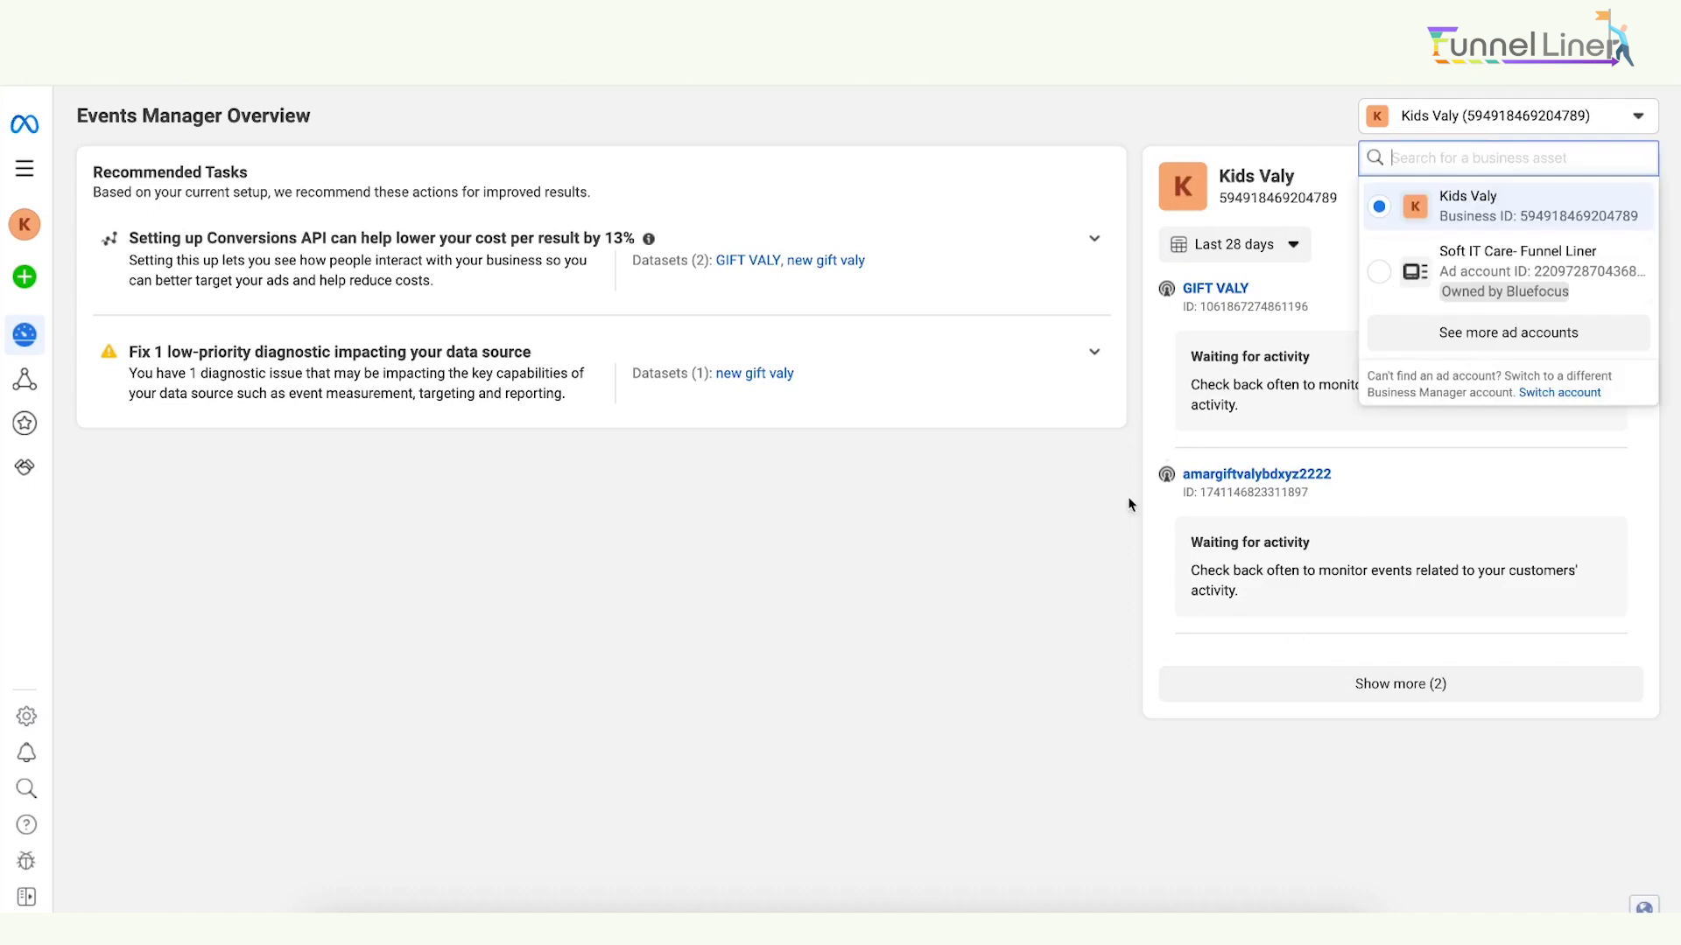
pyautogui.click(1079, 586)
pyautogui.click(1322, 684)
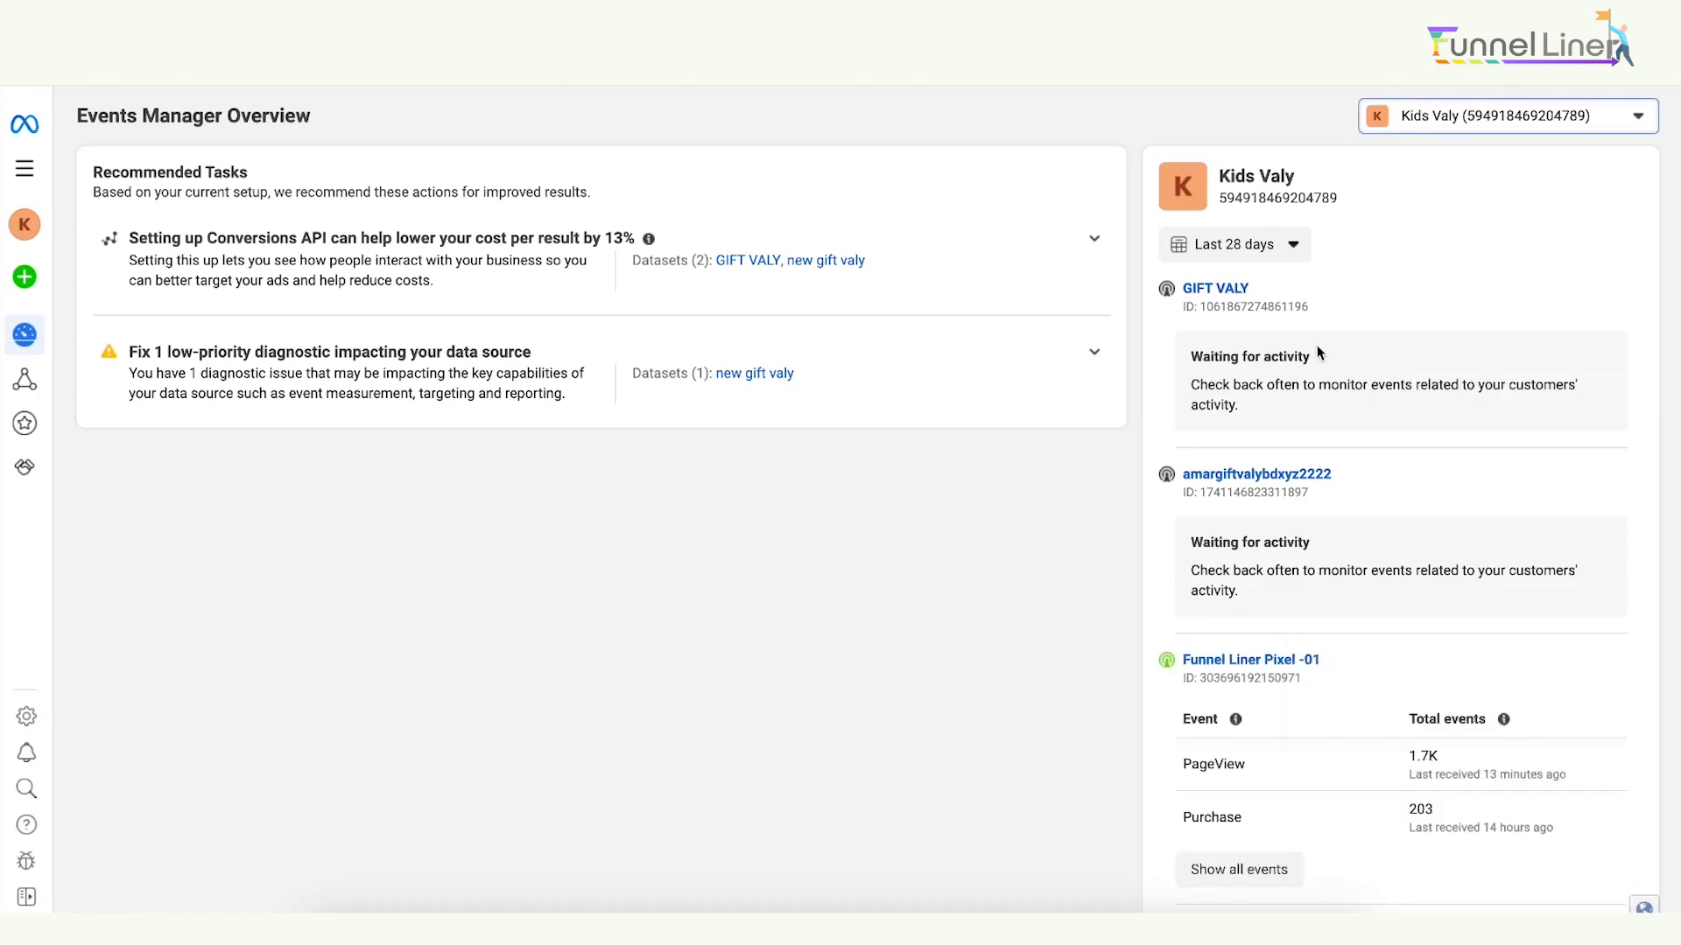
pyautogui.scroll(-4, 1318, 351)
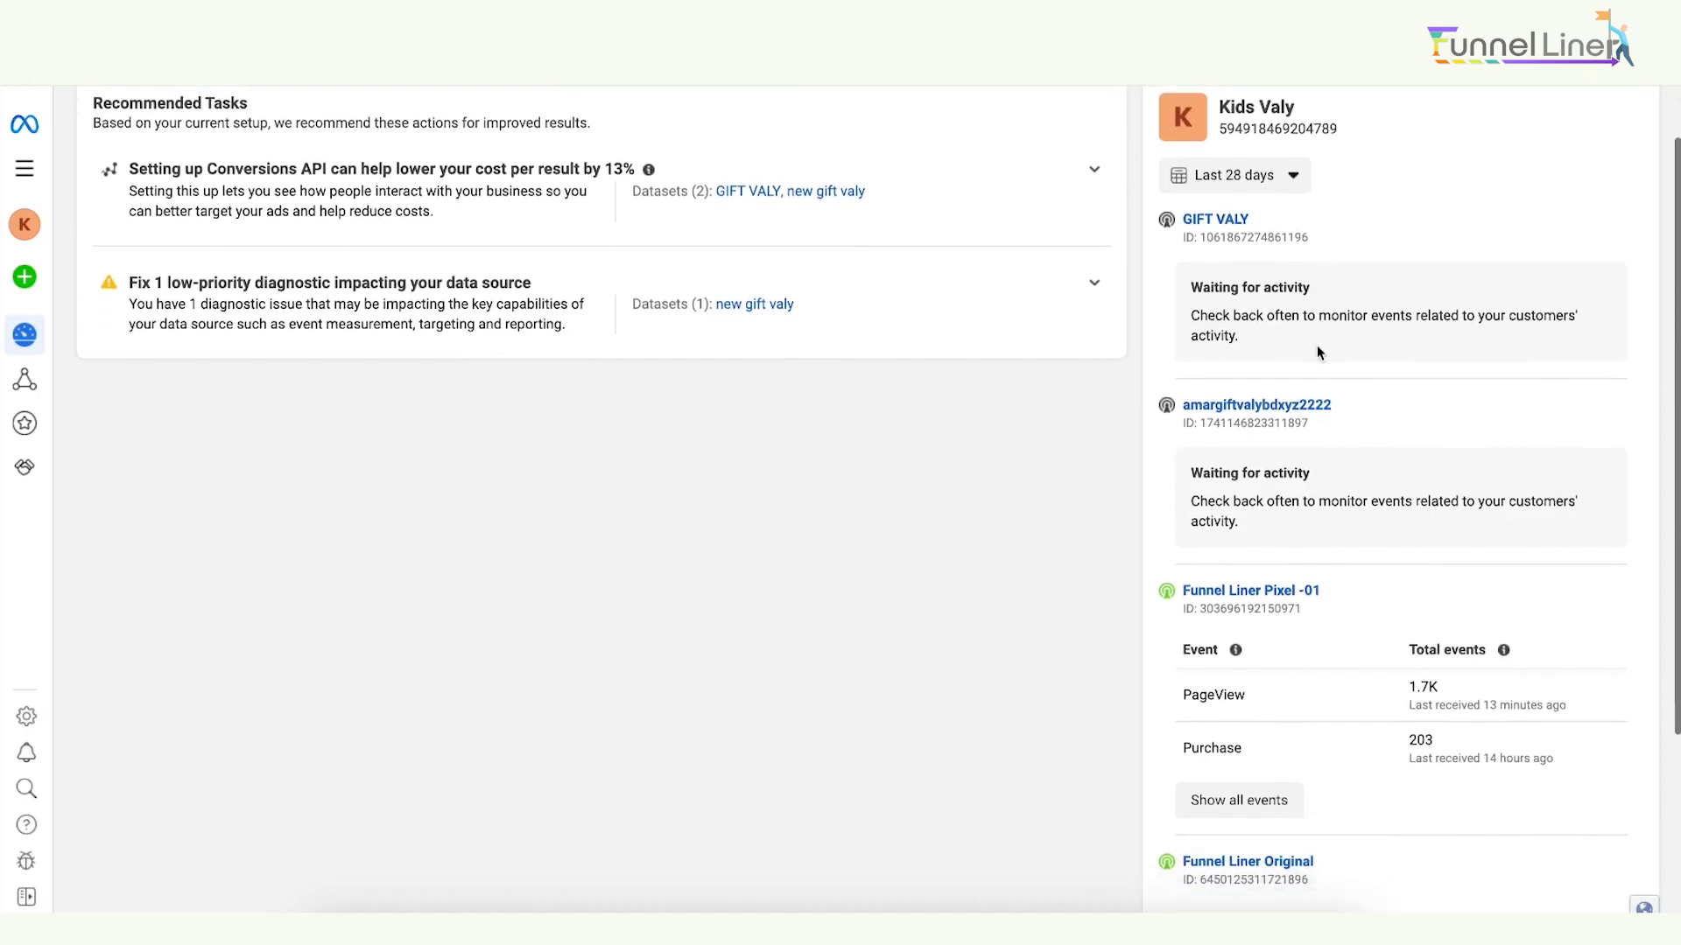
pyautogui.scroll(4, 1319, 351)
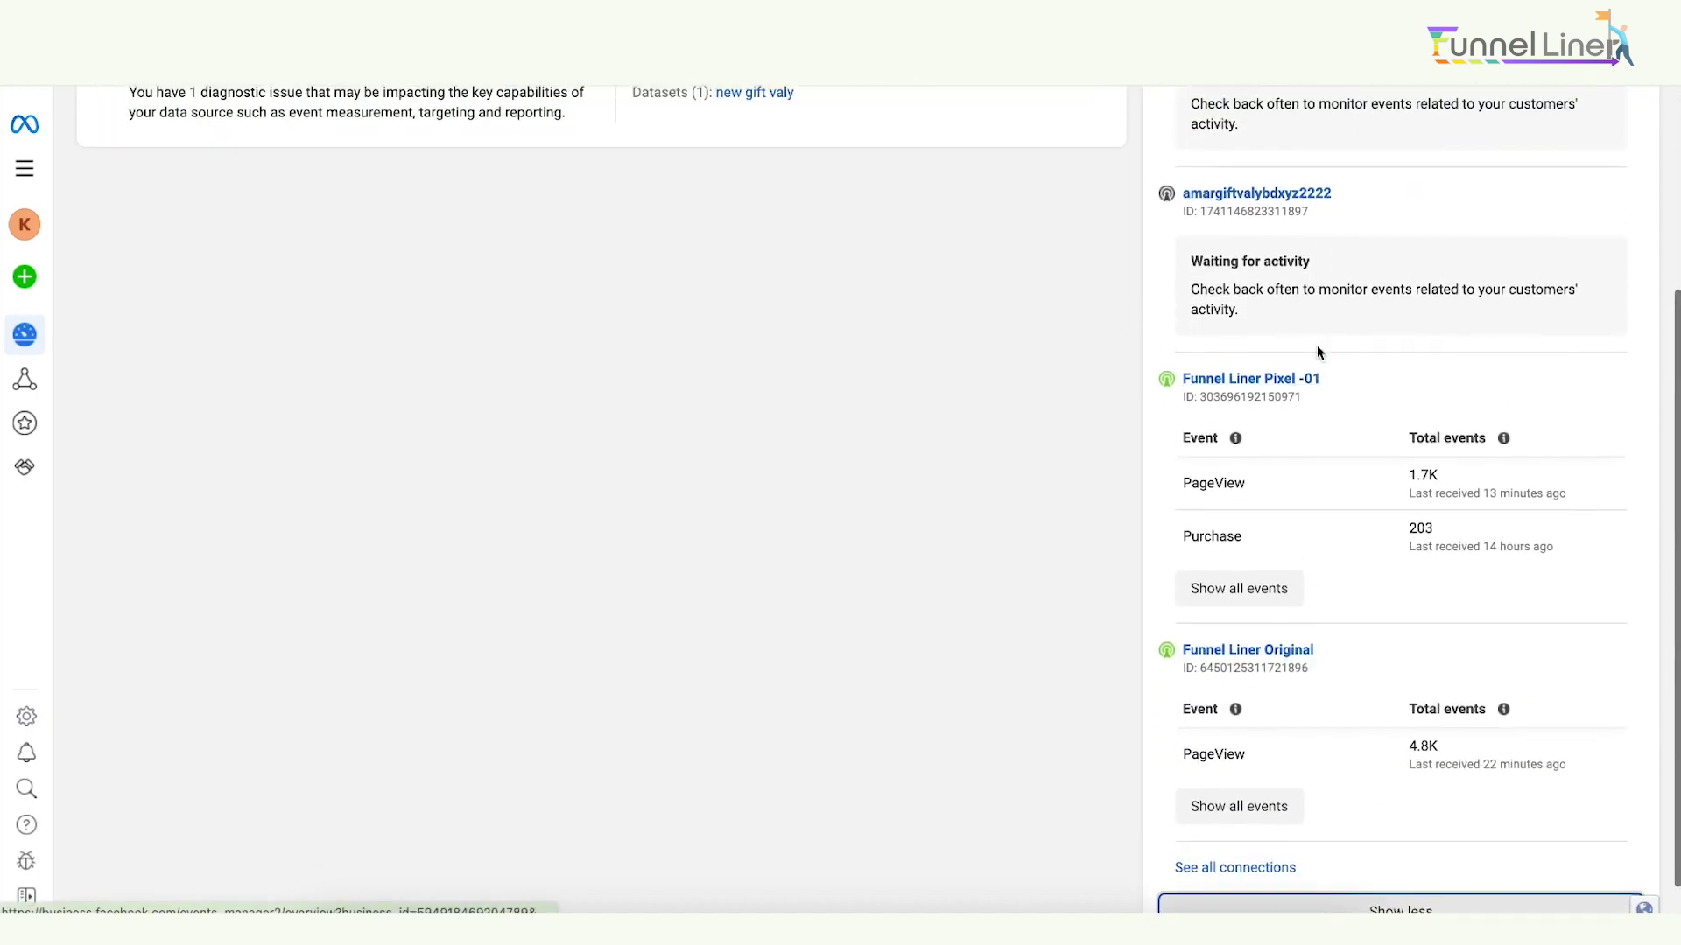
pyautogui.scroll(1, 1317, 345)
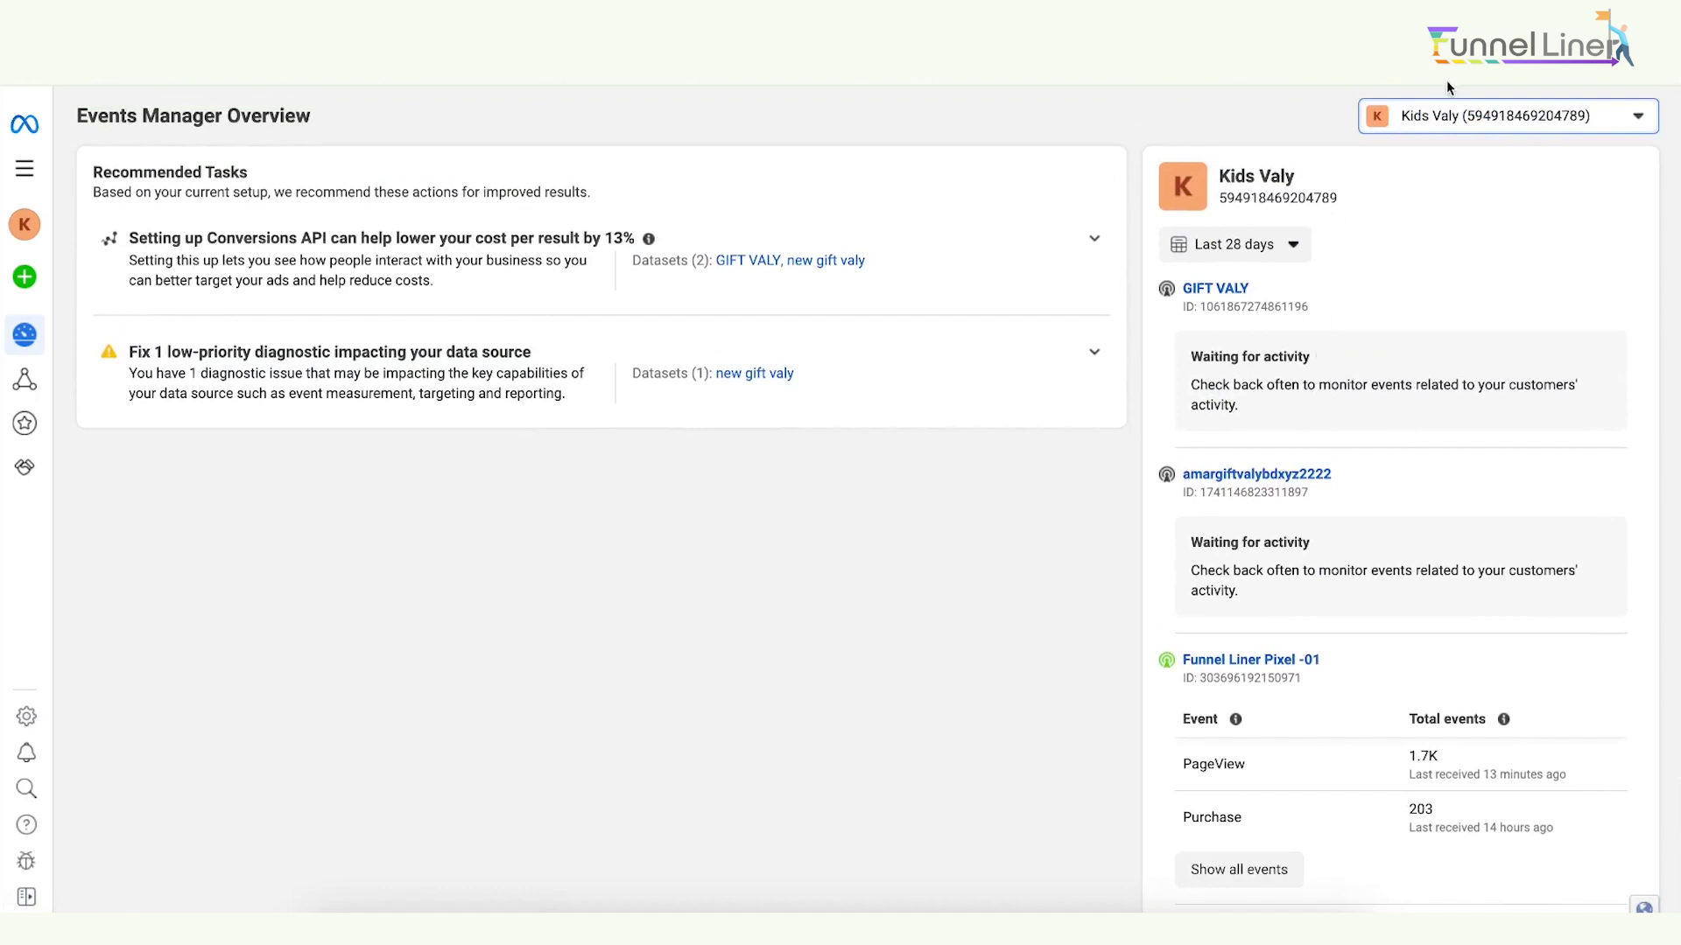
pyautogui.click(1473, 124)
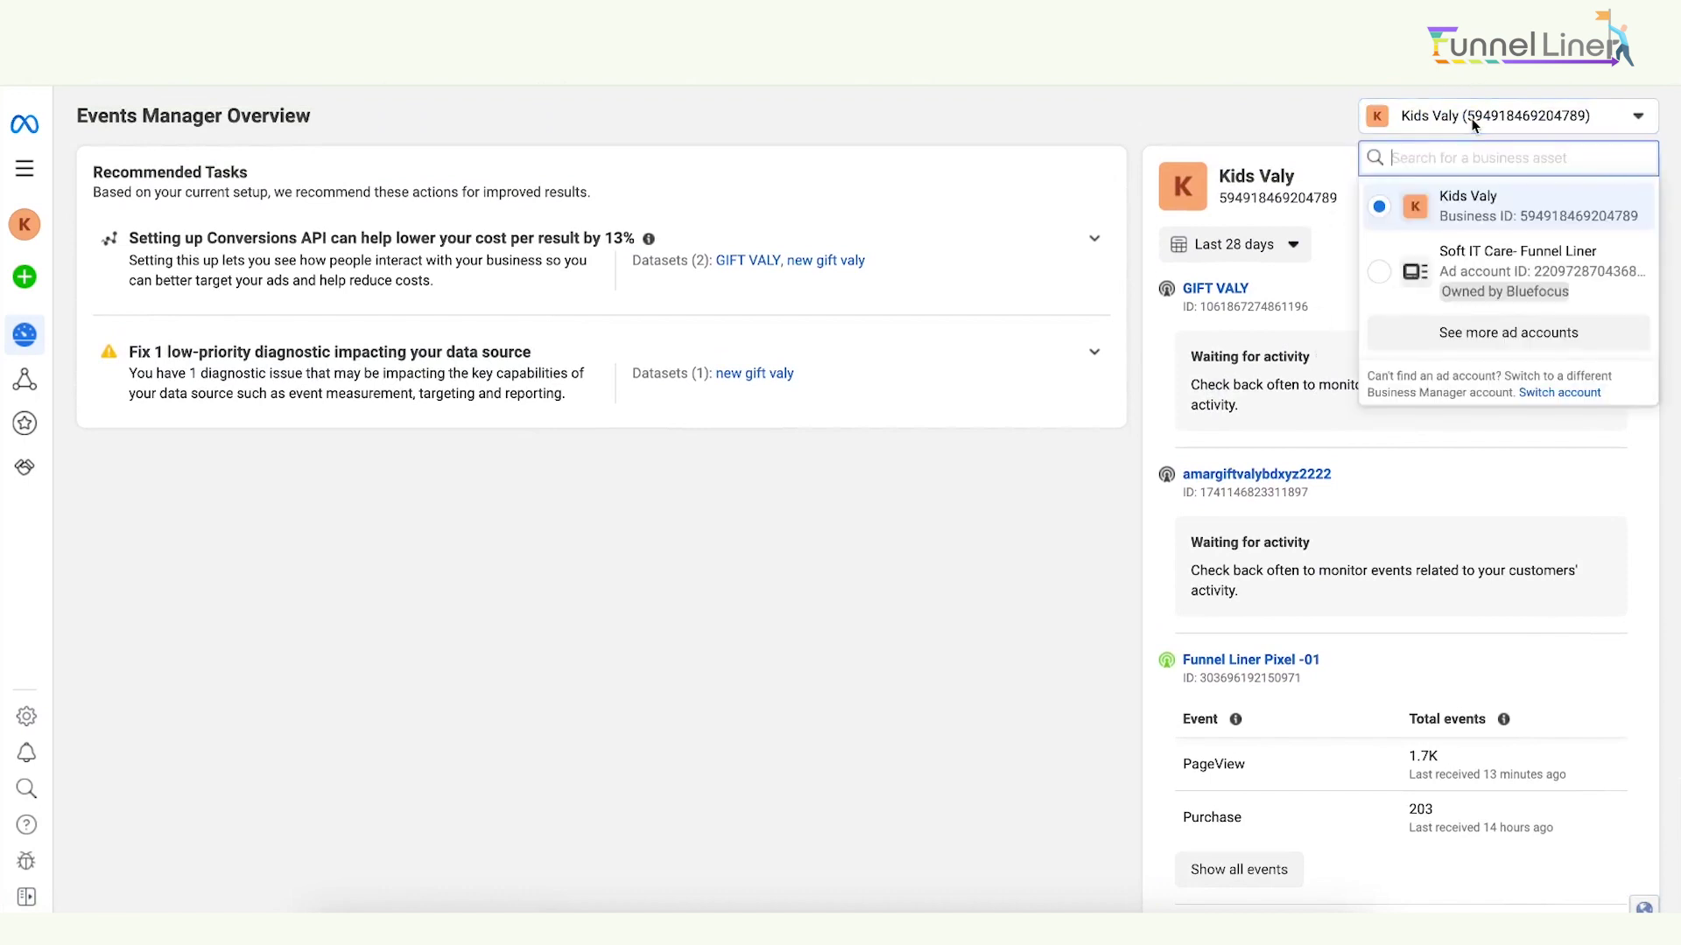
pyautogui.click(1420, 286)
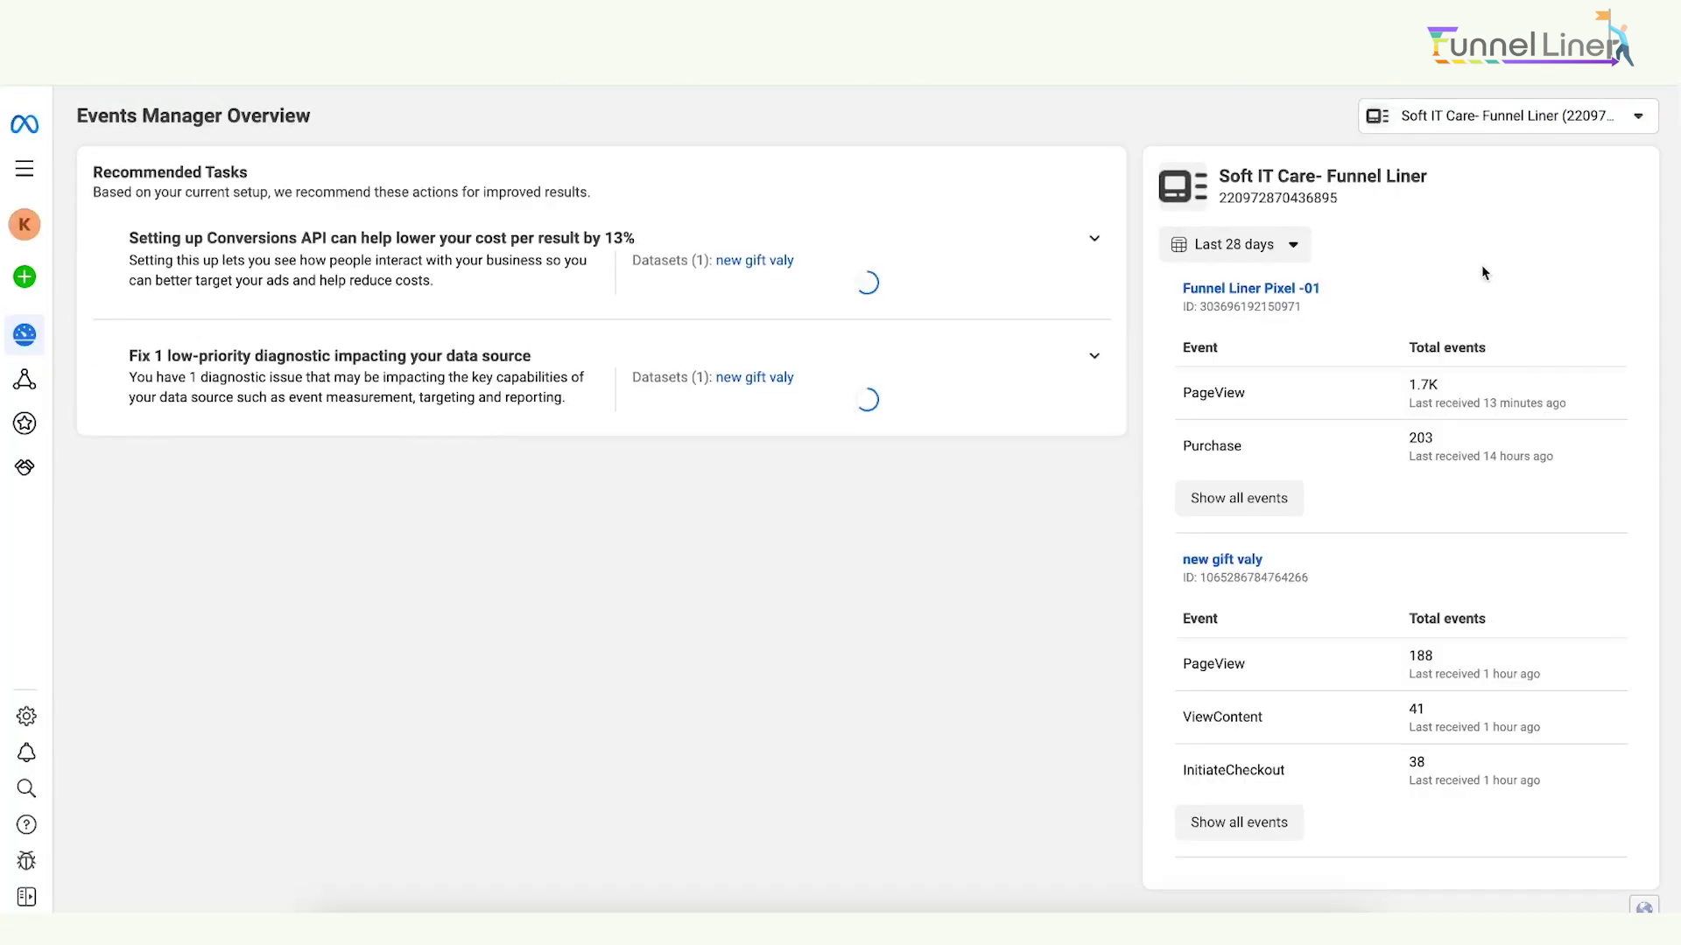
# Step: Locate the Dataset ID on the new gift valy dataset's Settings page in Events Manager
pyautogui.click(1230, 560)
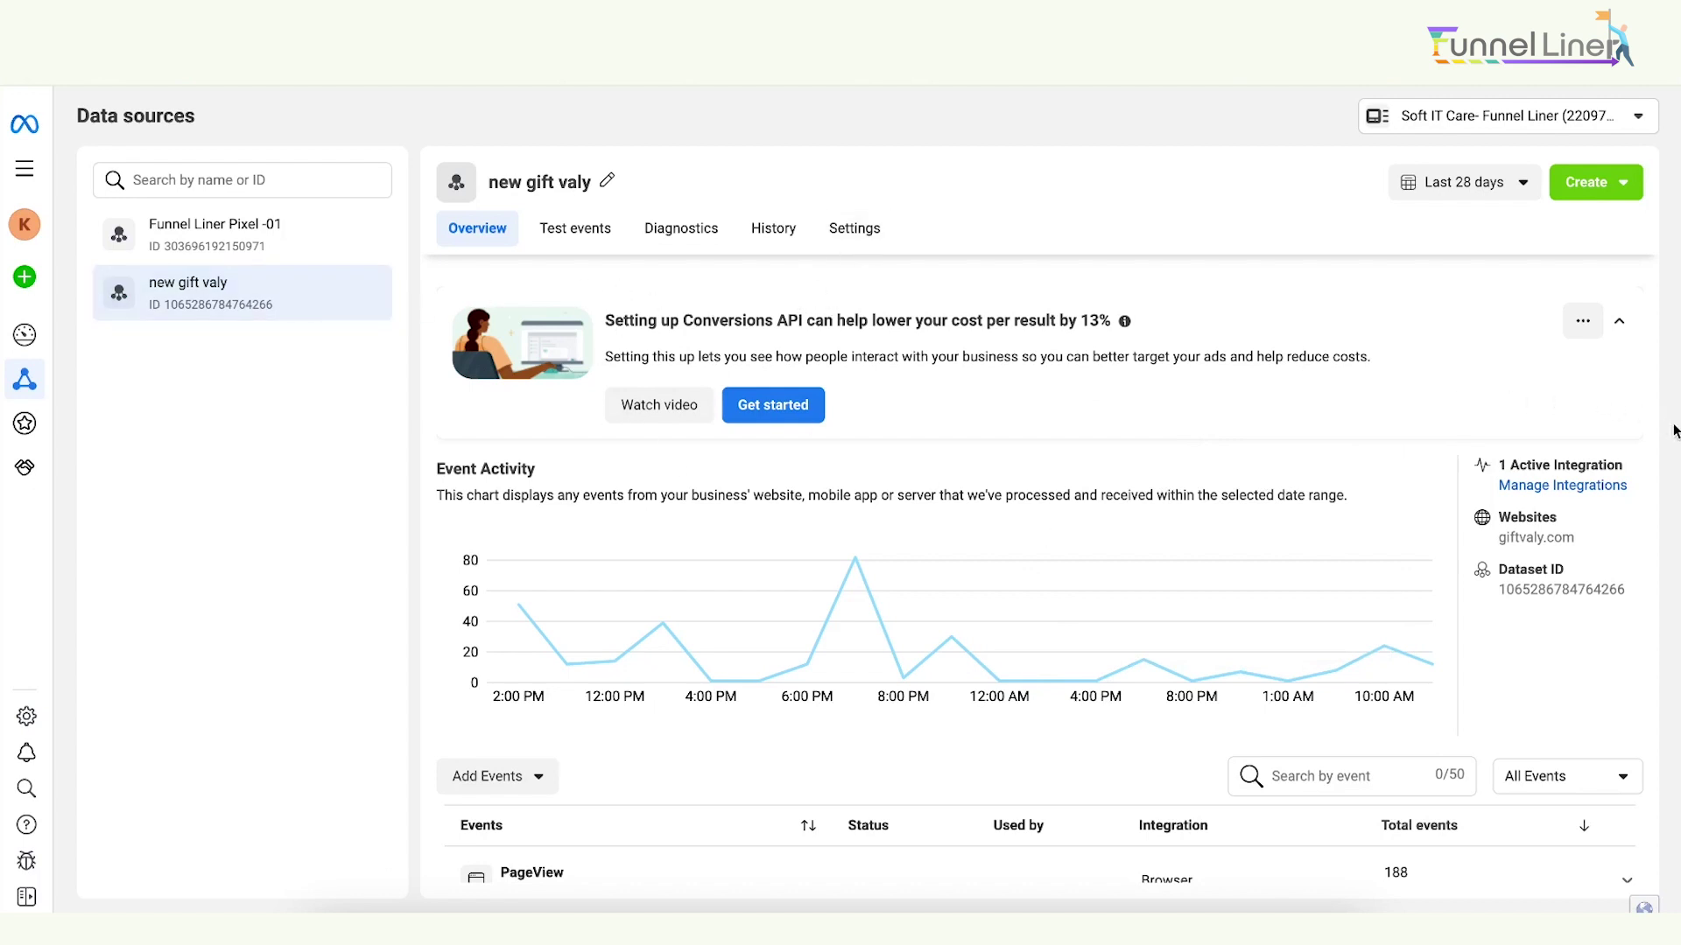
pyautogui.click(1577, 386)
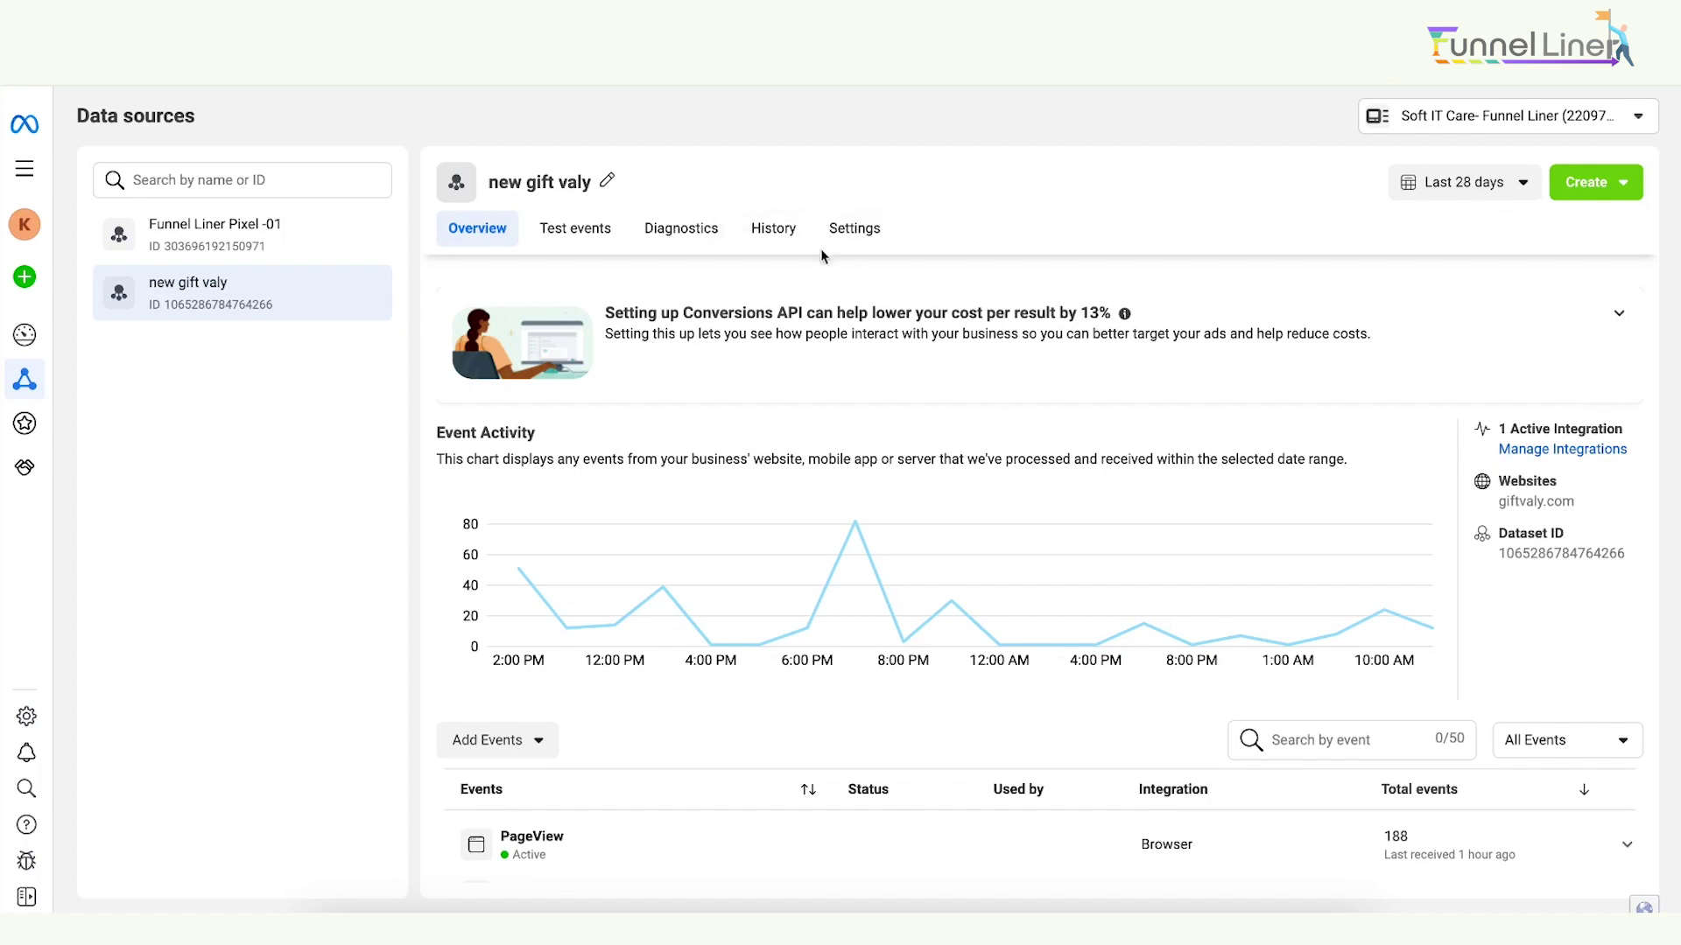
pyautogui.click(863, 234)
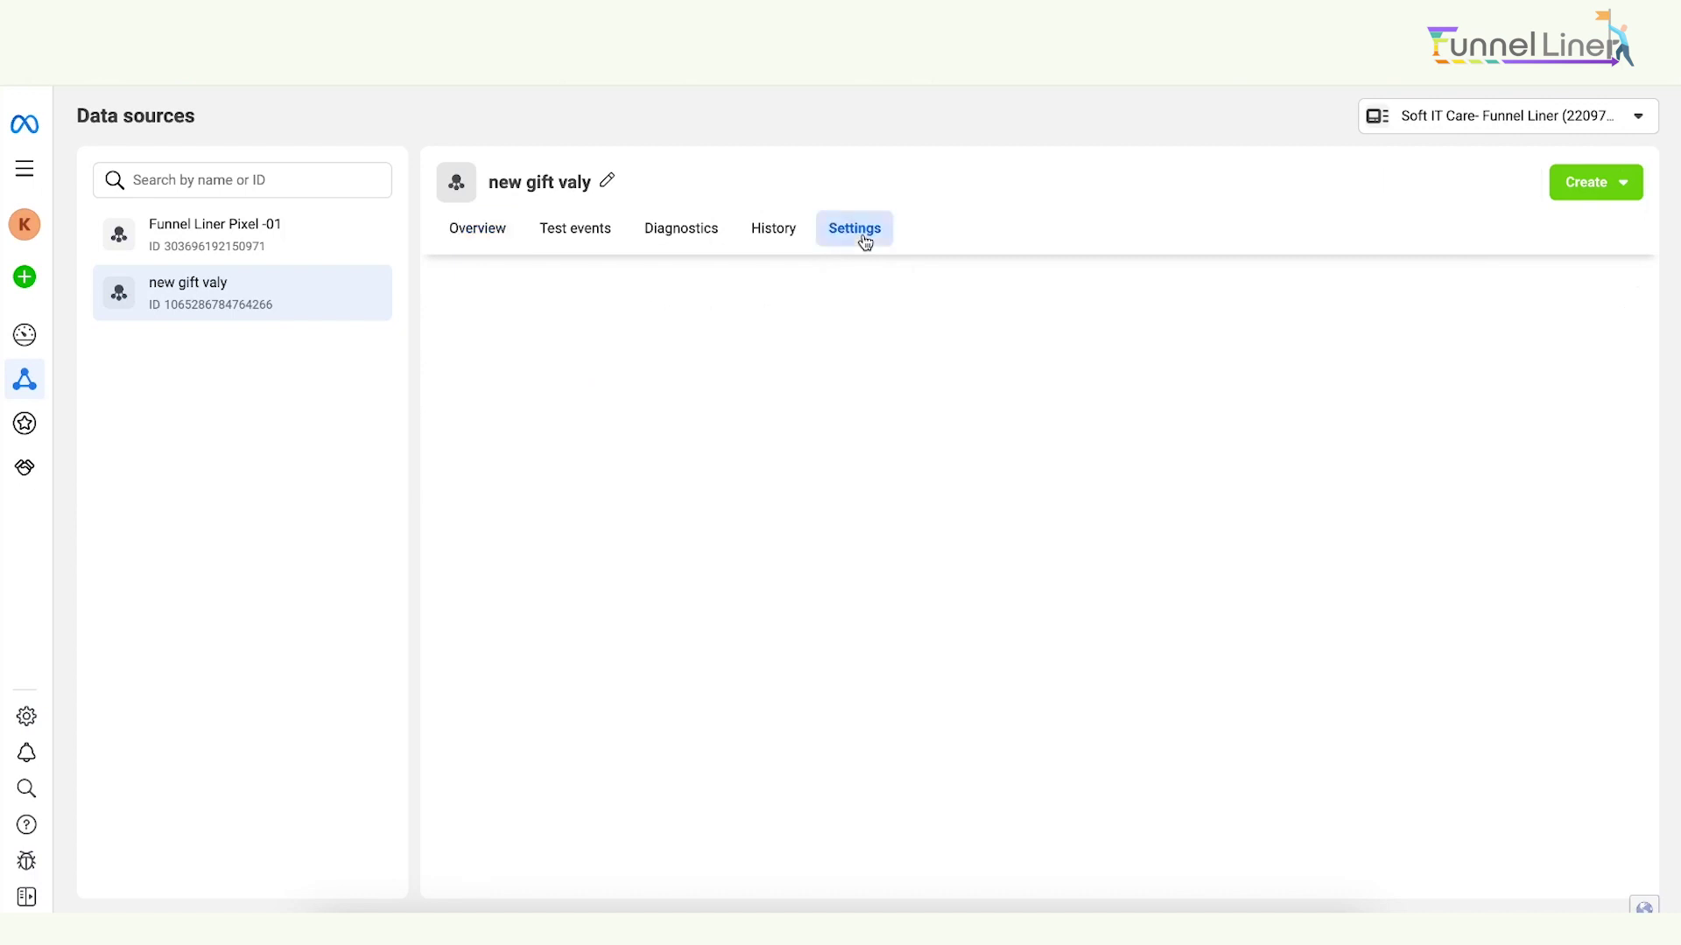
pyautogui.click(553, 236)
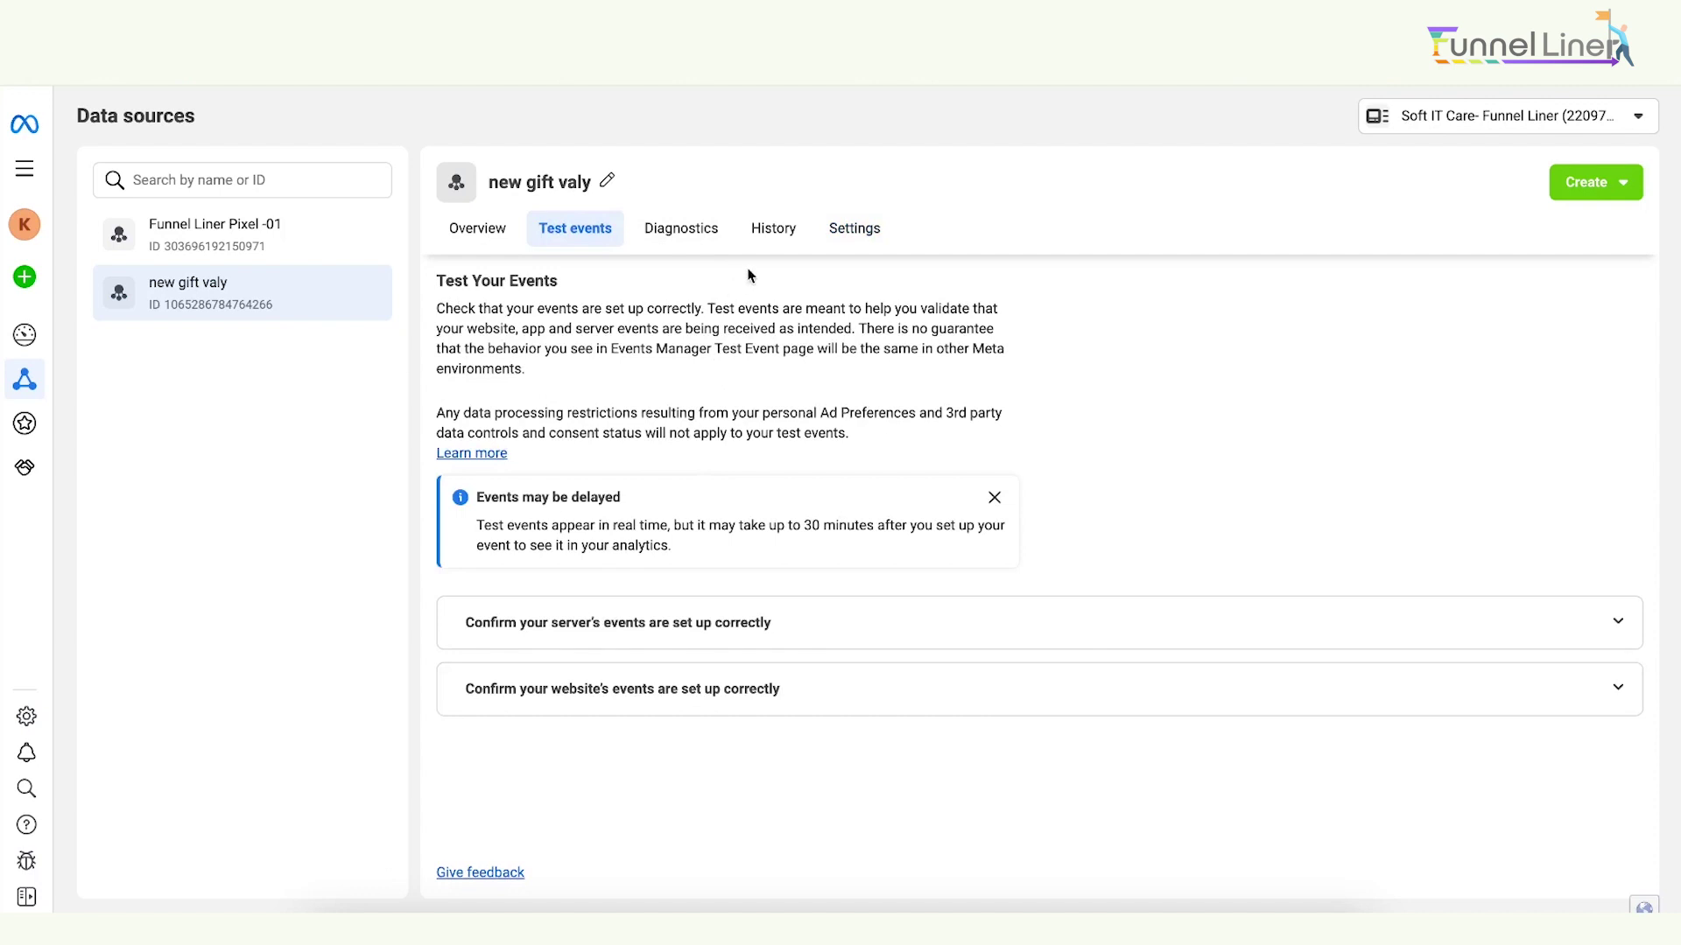
pyautogui.click(854, 231)
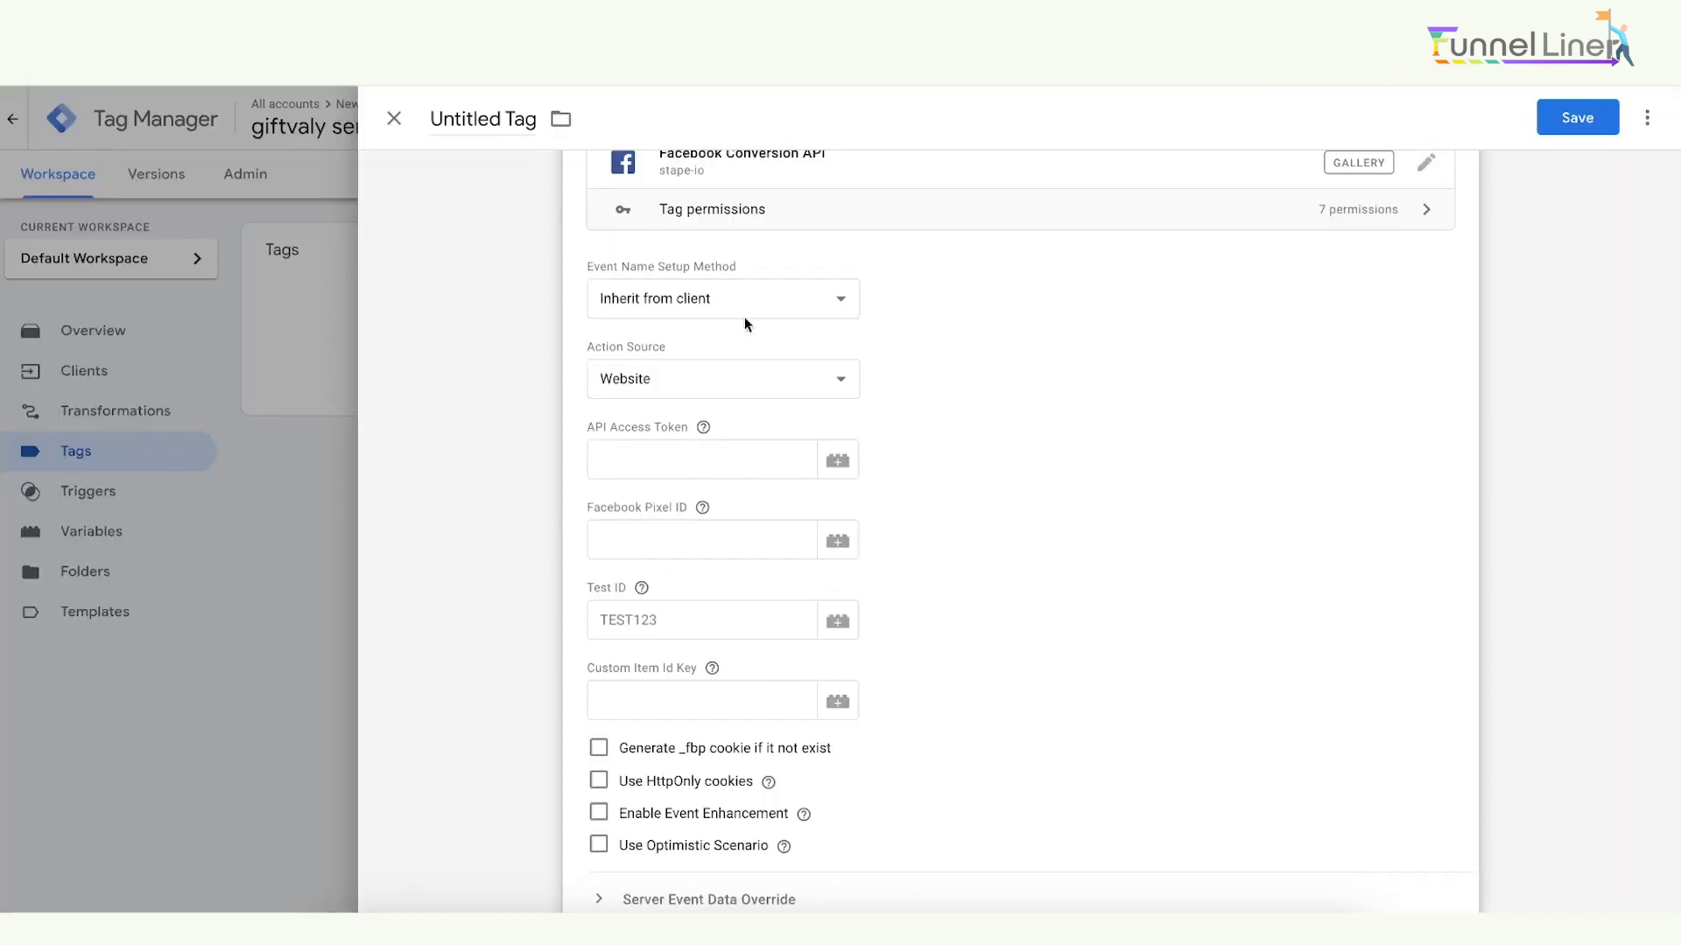
# Step: Paste the gift valy dataset ID into Facebook Pixel ID, leaving the API Access Token empty
pyautogui.click(630, 539)
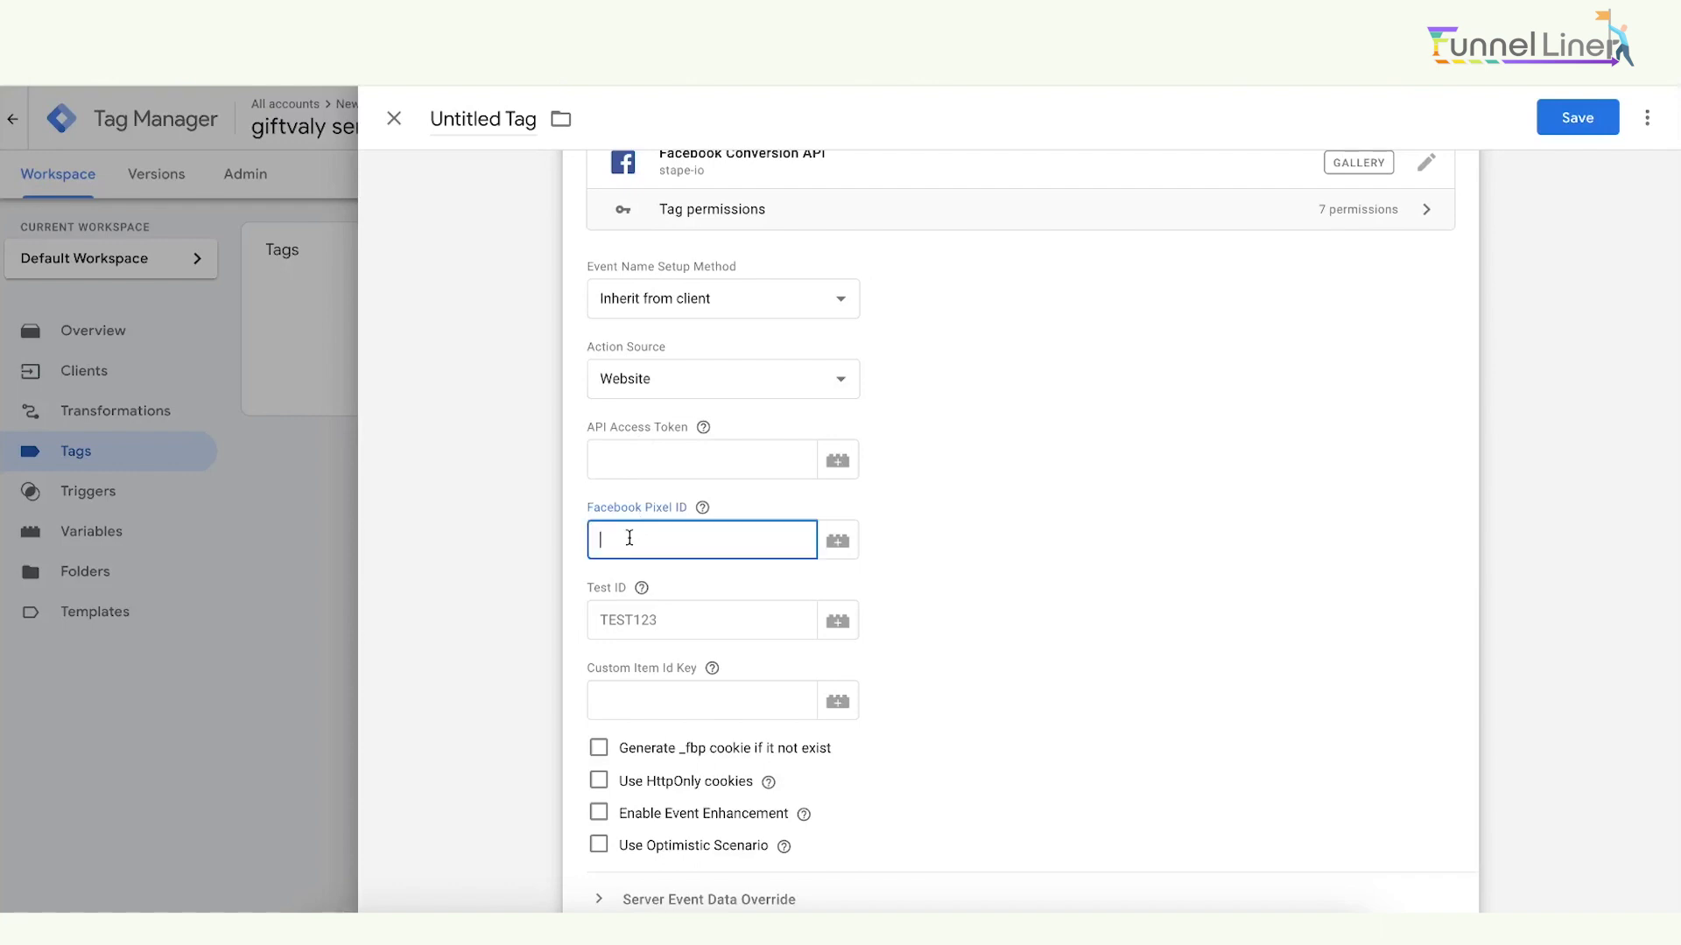
pyautogui.hotkey('ctrl', 'v')
pyautogui.click(702, 508)
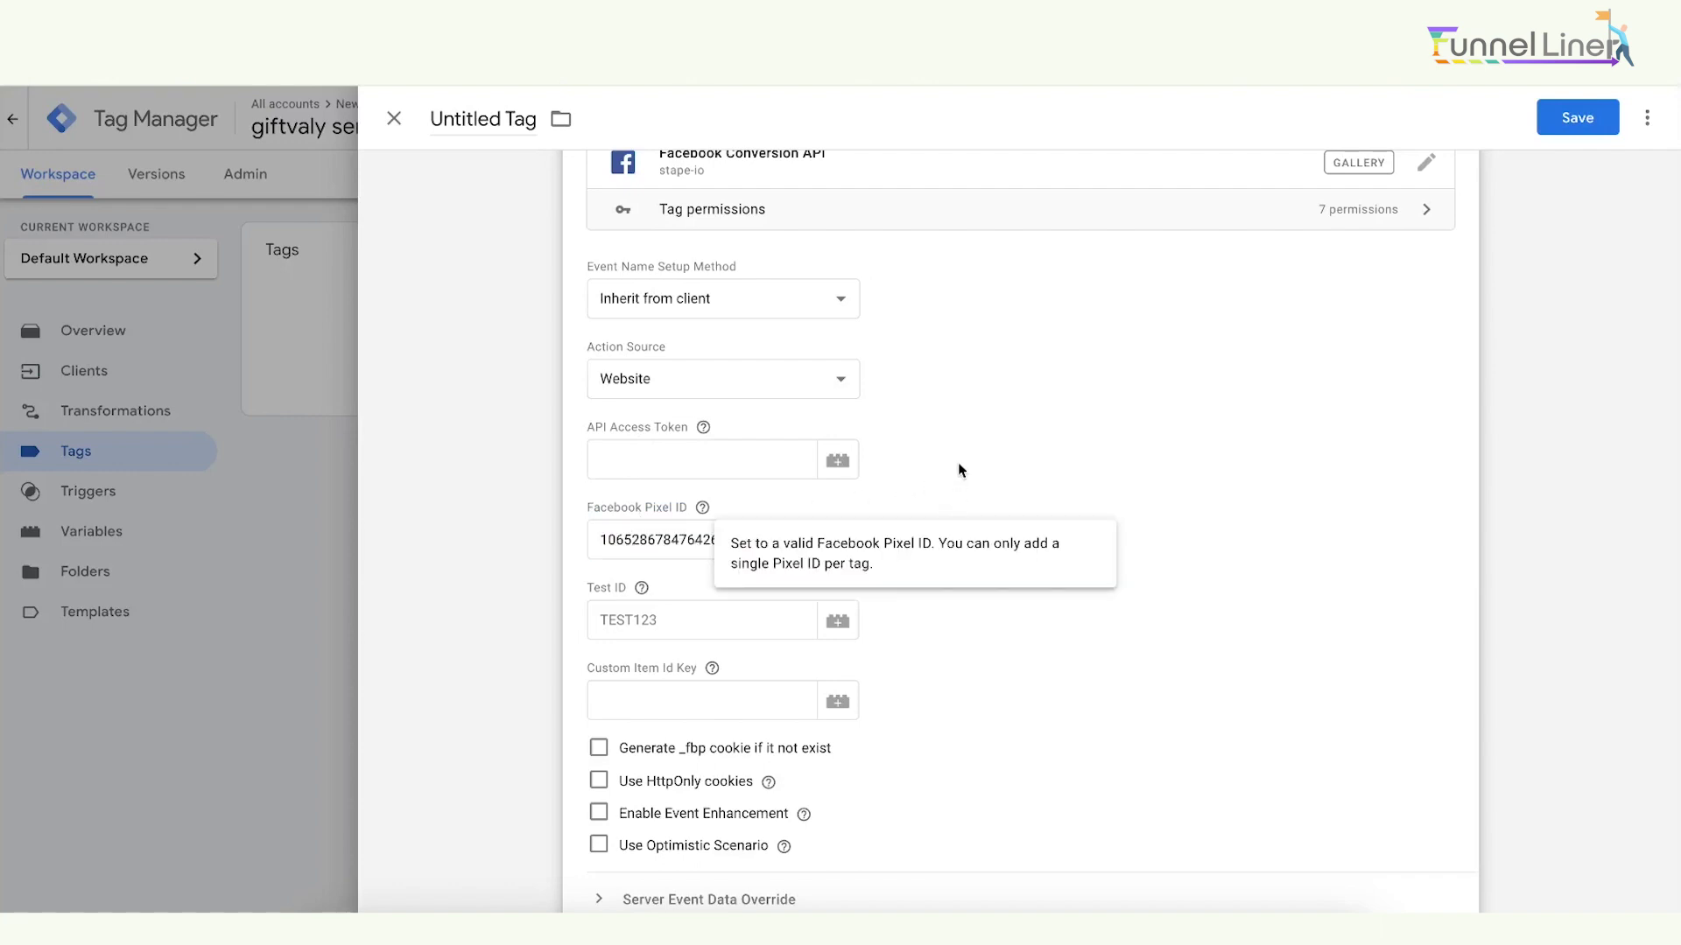
pyautogui.click(700, 461)
pyautogui.click(1037, 371)
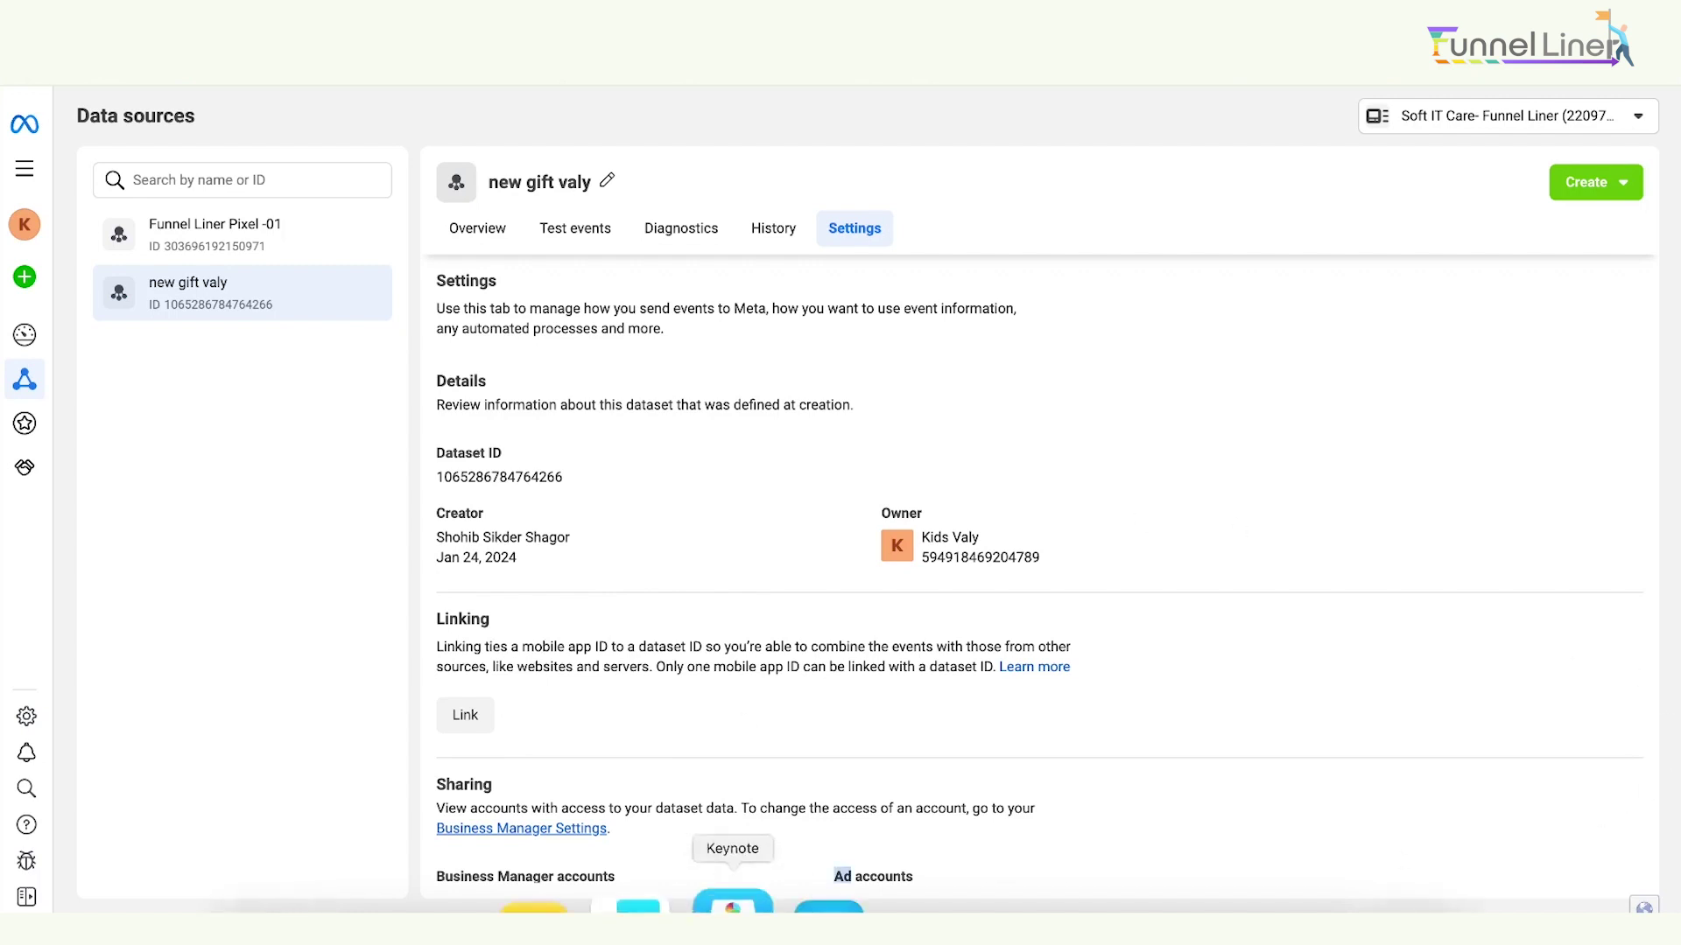
# Step: Enter and confirm the SMS verification code to reach Business Manager settings
pyautogui.click(556, 837)
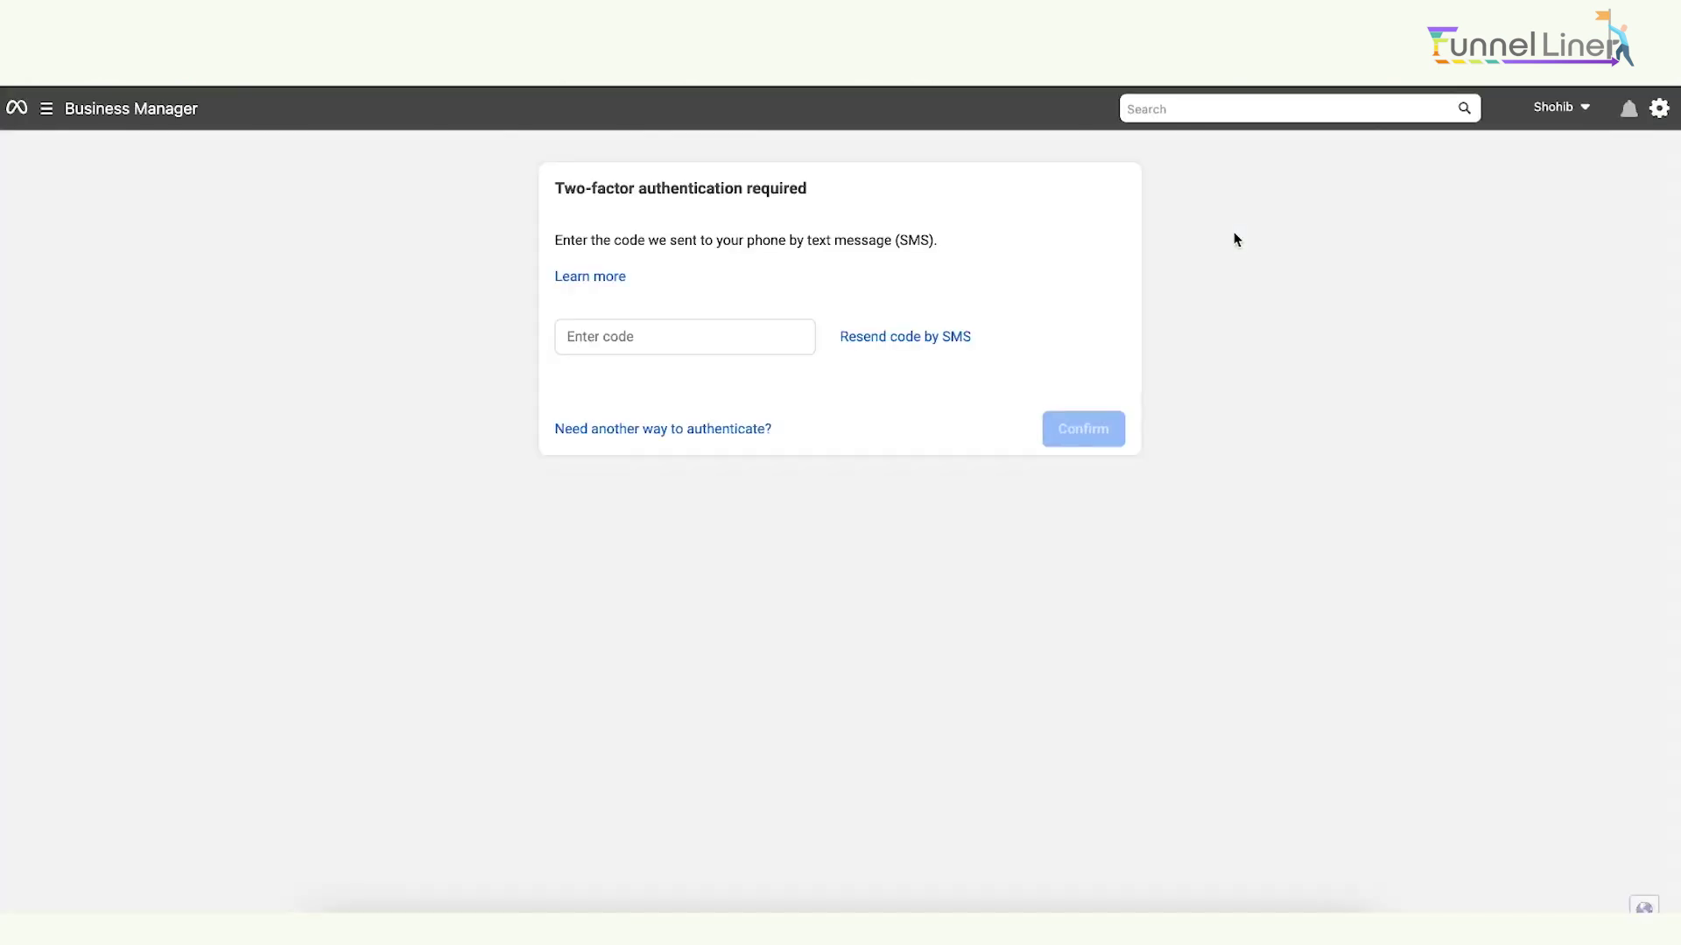
pyautogui.click(730, 339)
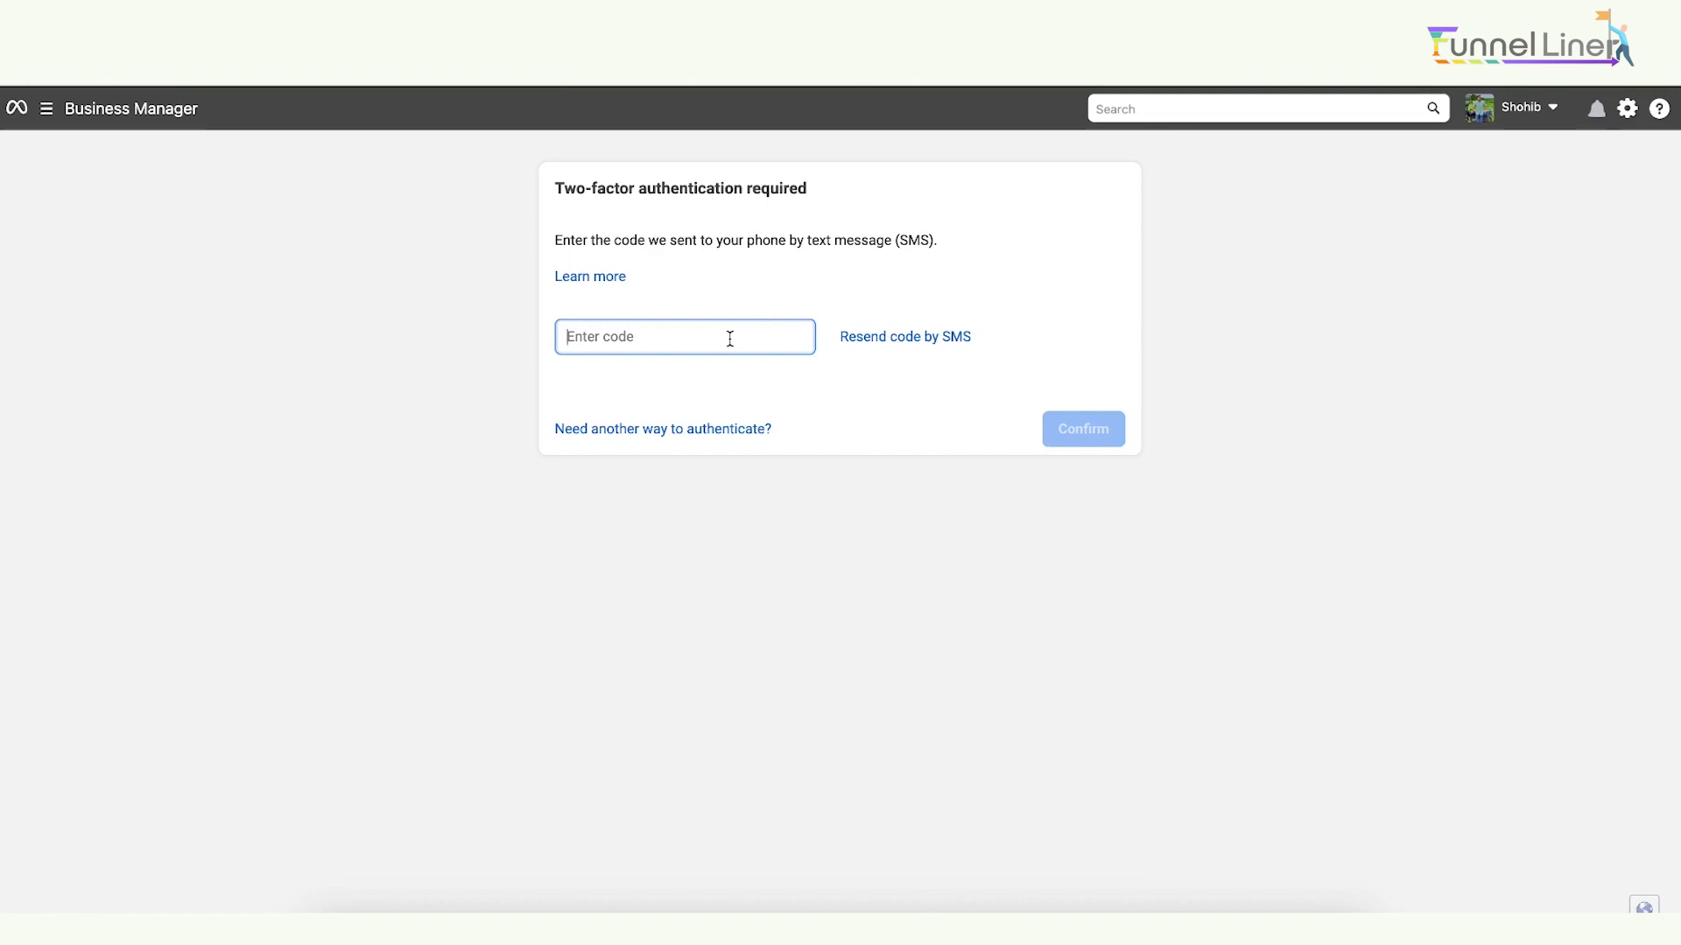
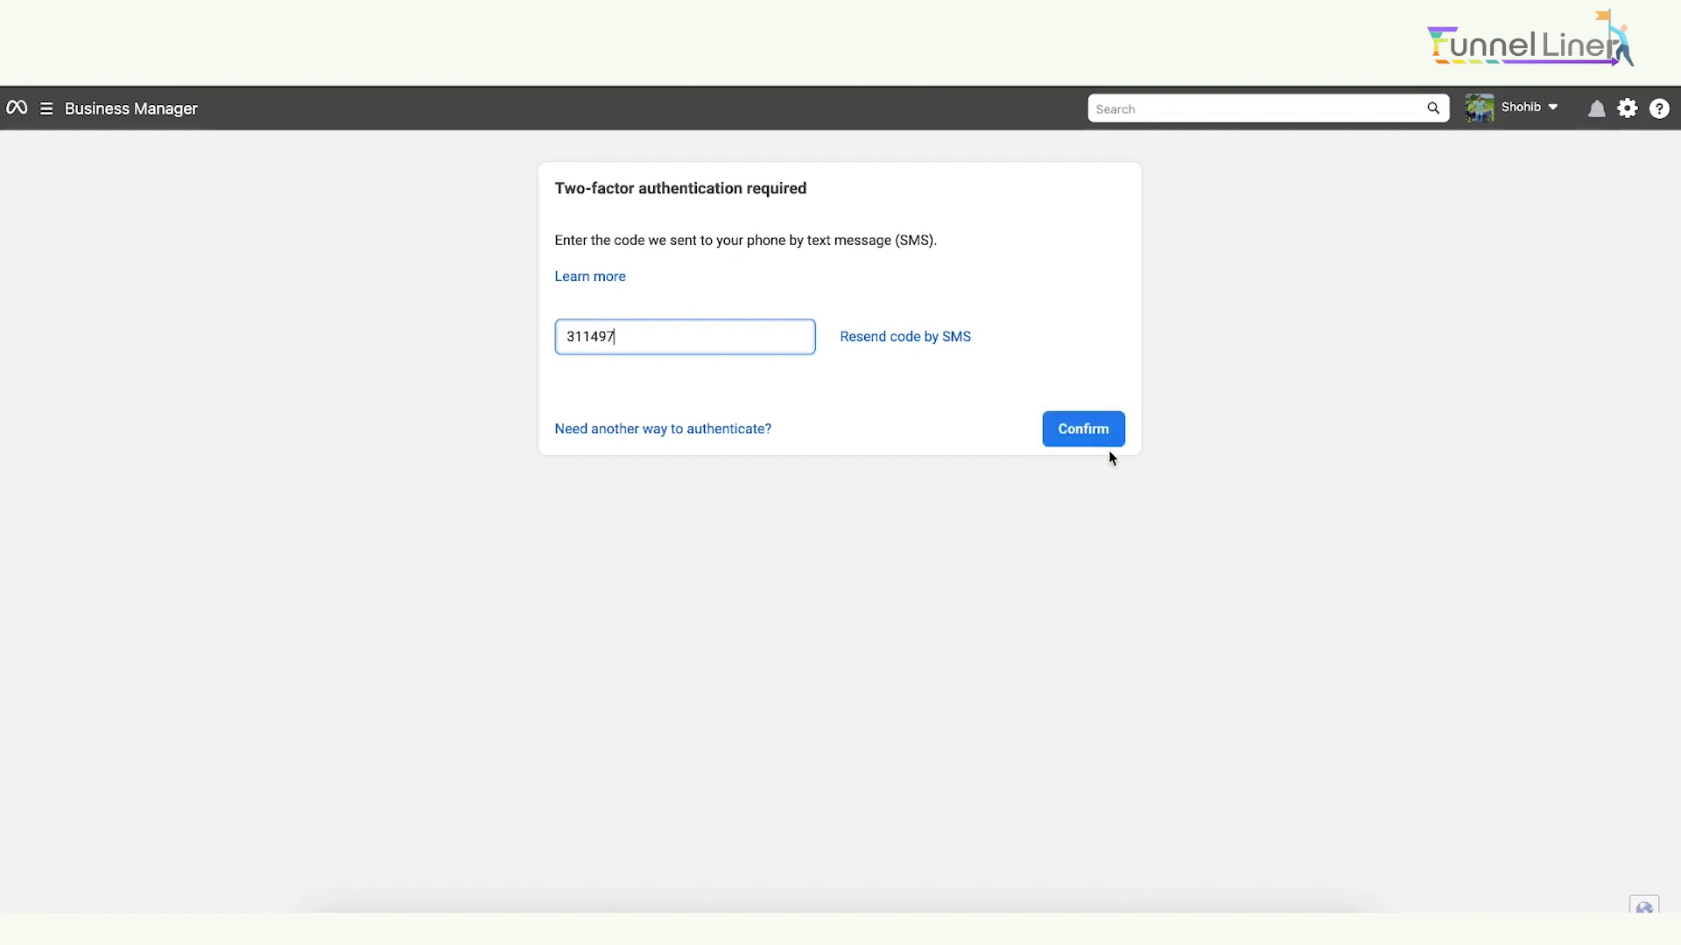
pyautogui.click(1098, 443)
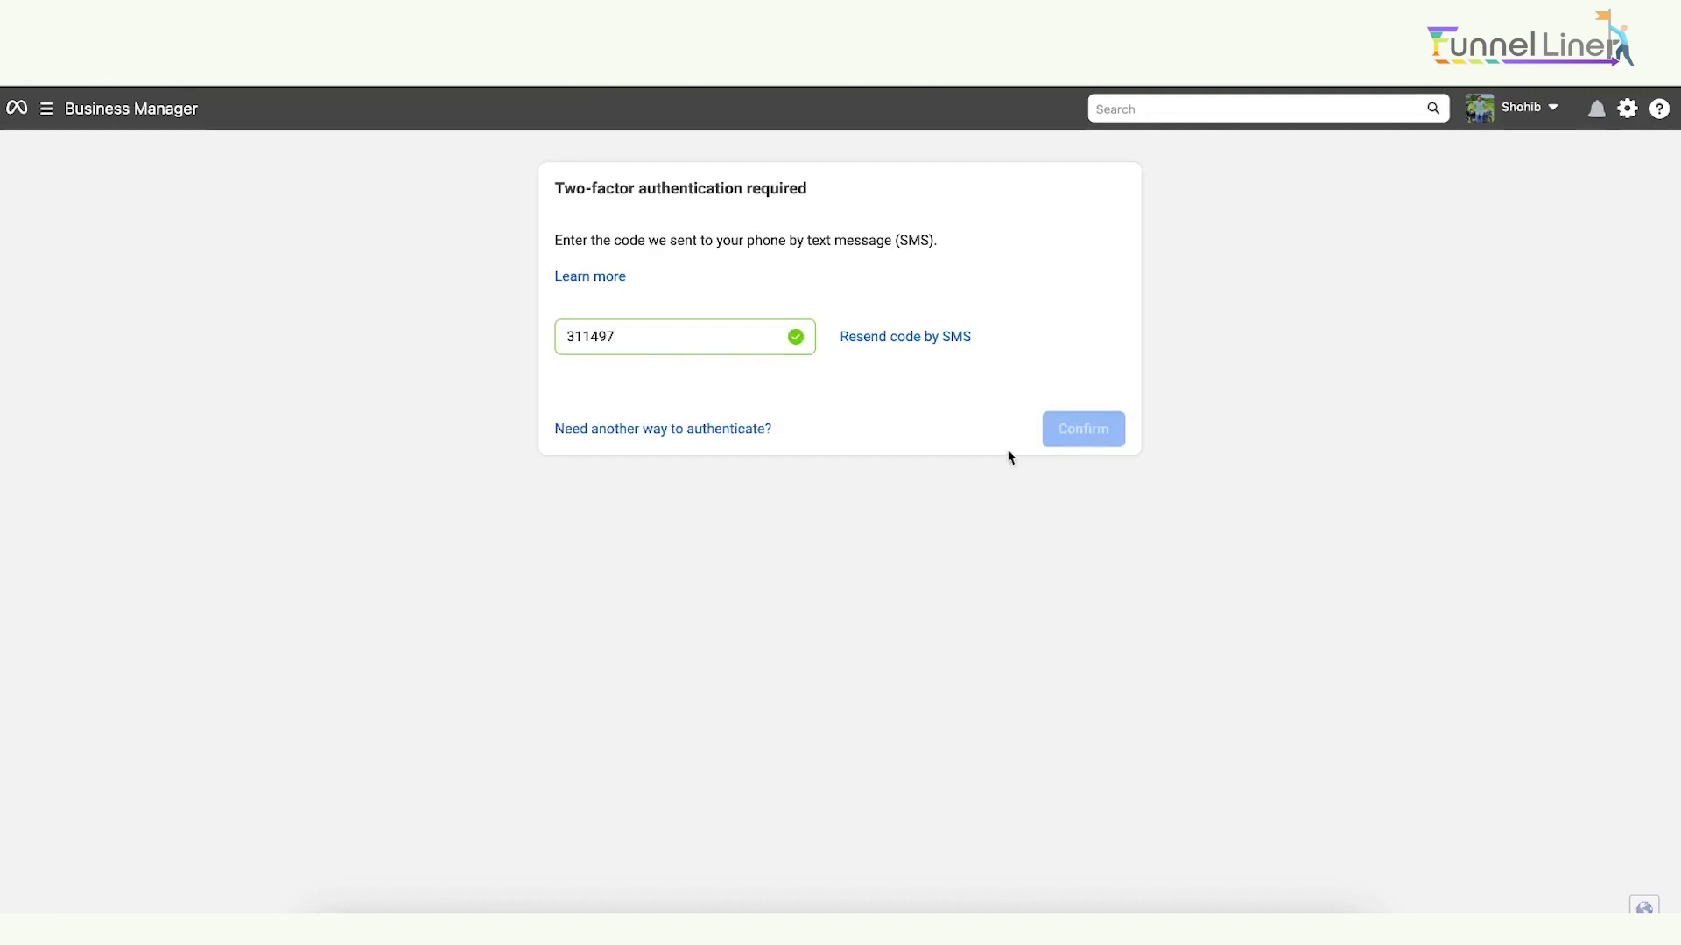
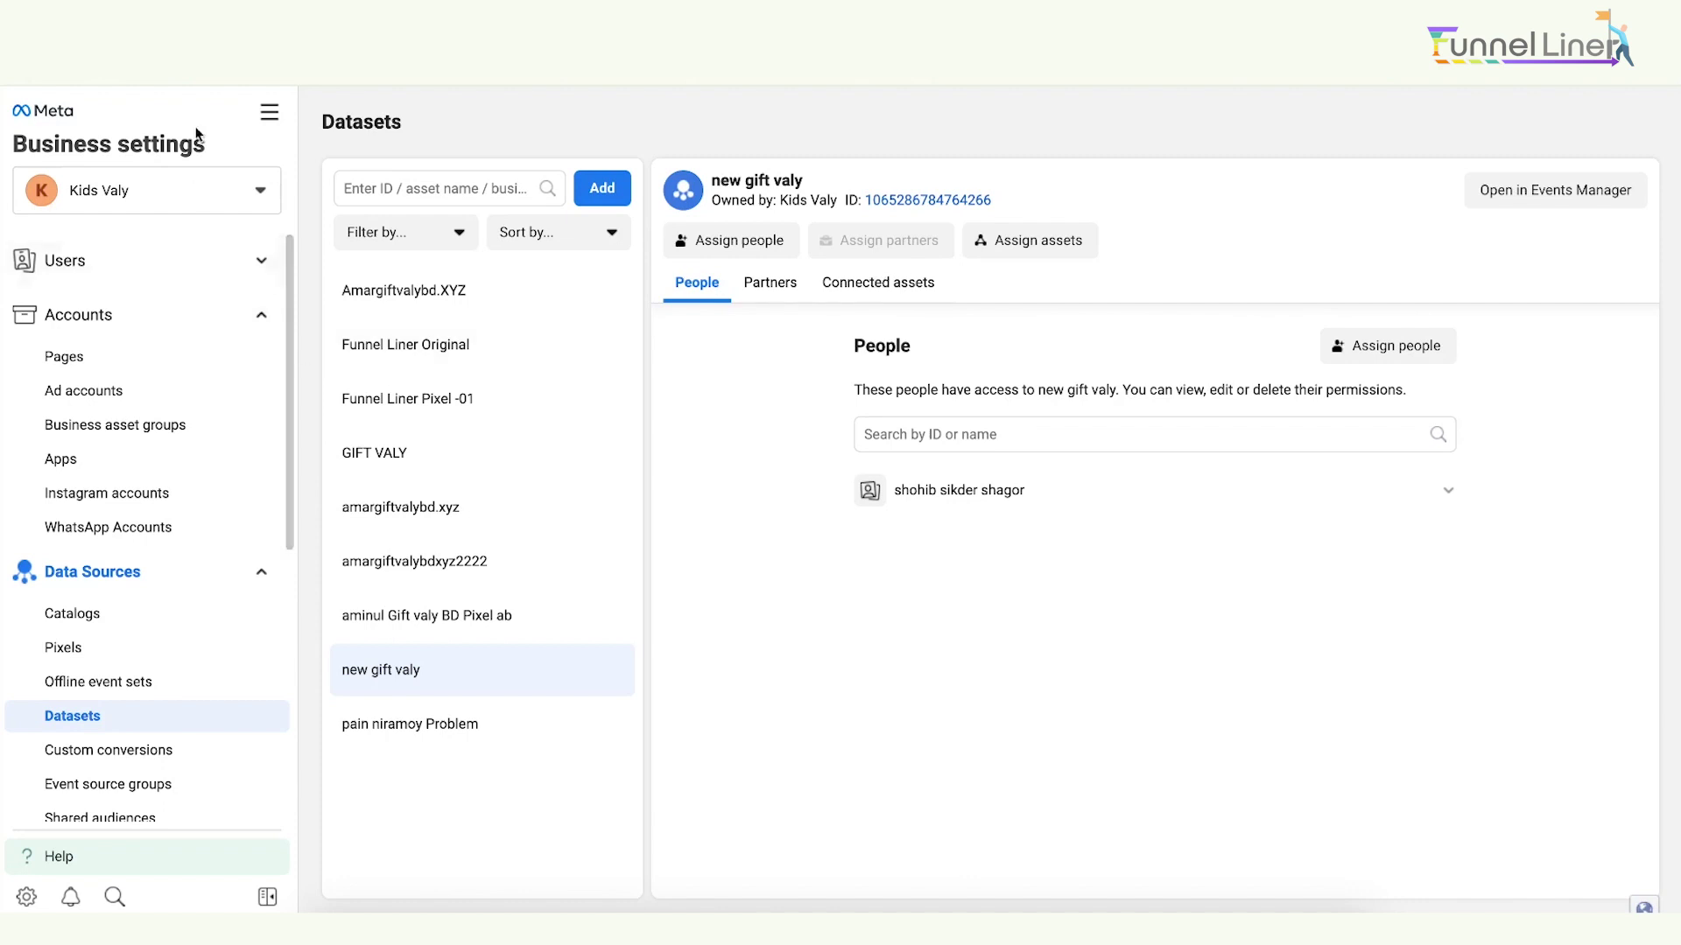
# Step: Open the full Meta tools list from the new gift valy dataset page
pyautogui.click(268, 112)
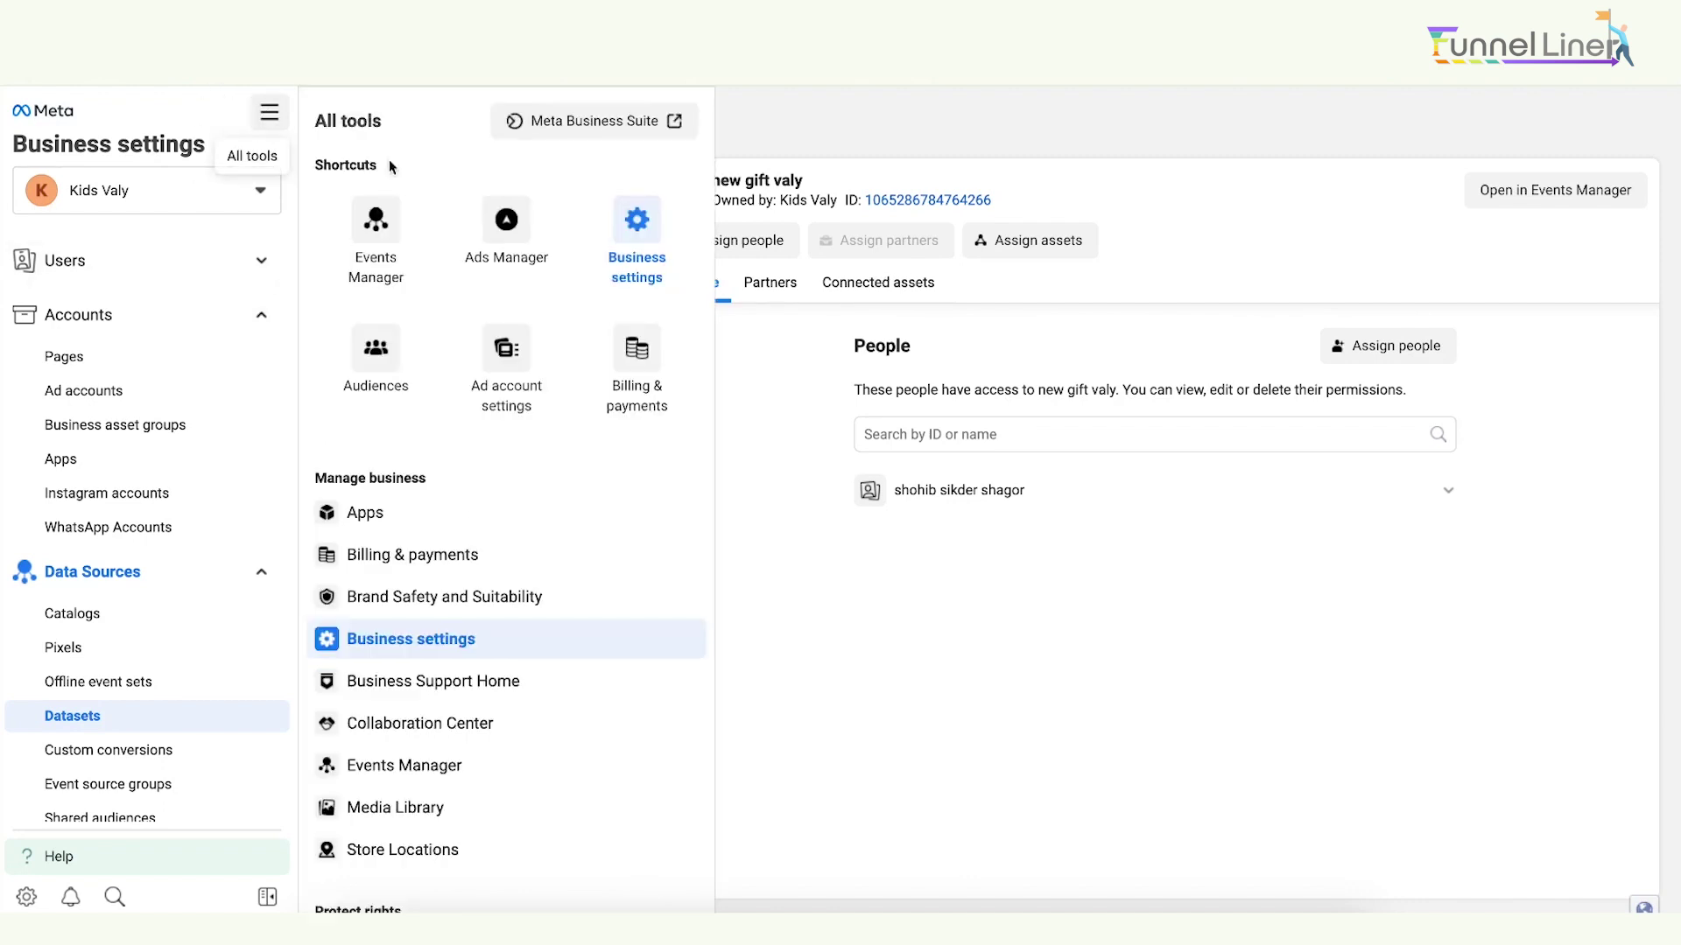
# Step: Go to Events Manager and switch to the Soft IT Care- Funnel Liner business account
pyautogui.click(381, 219)
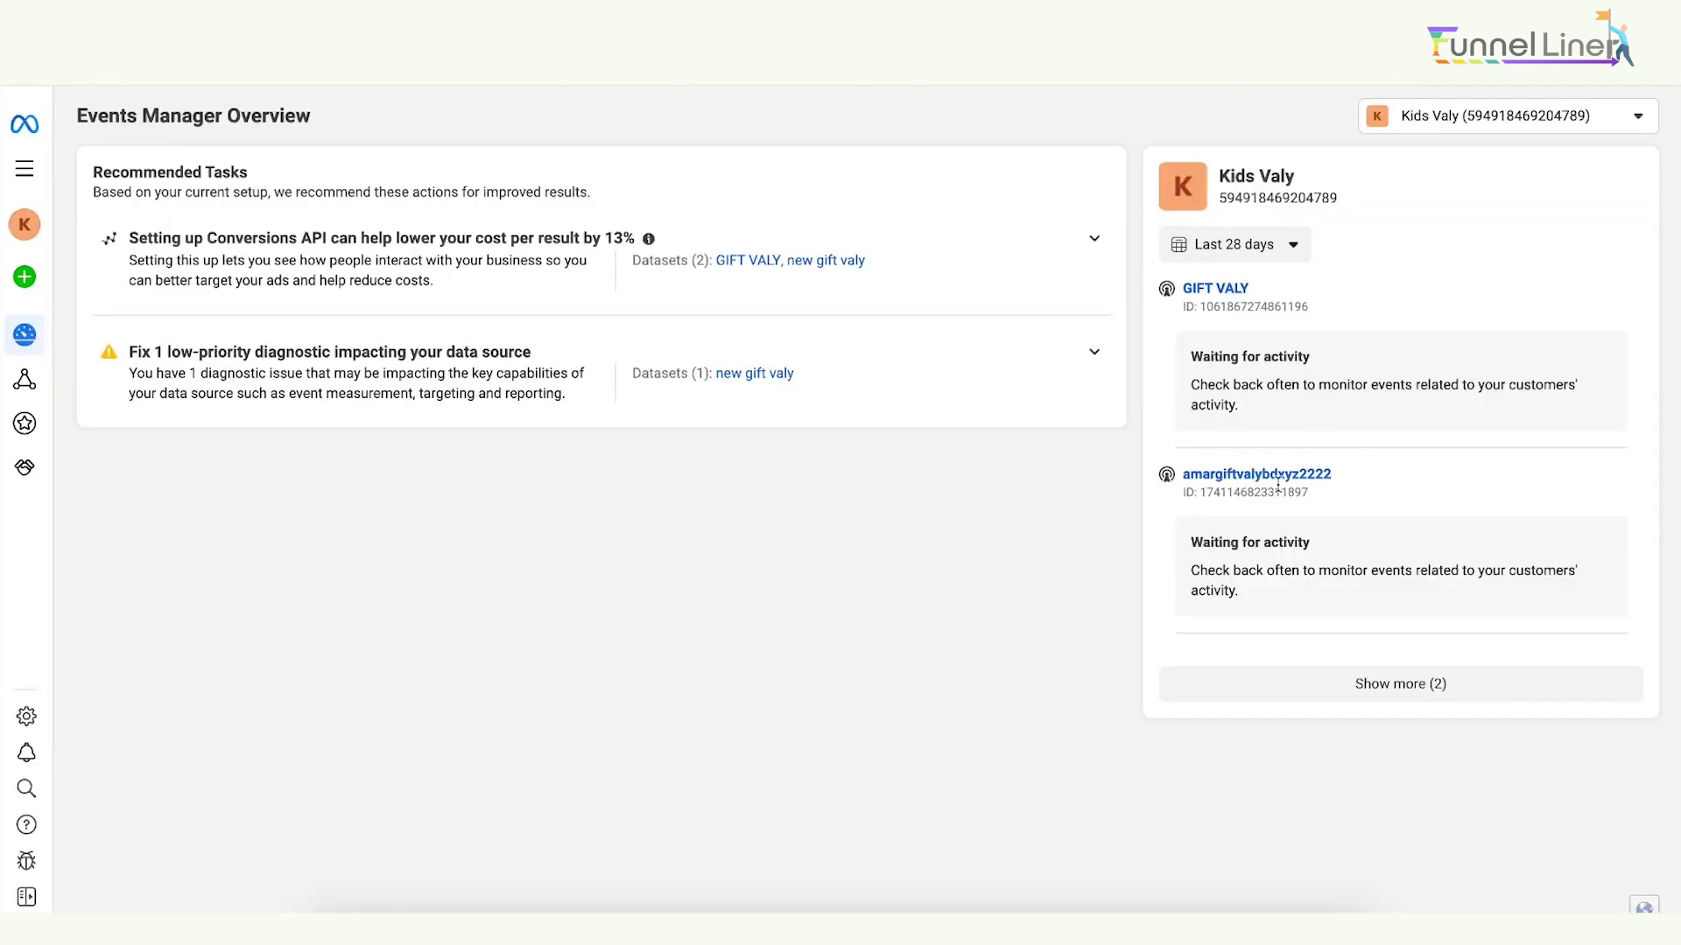
pyautogui.click(1430, 119)
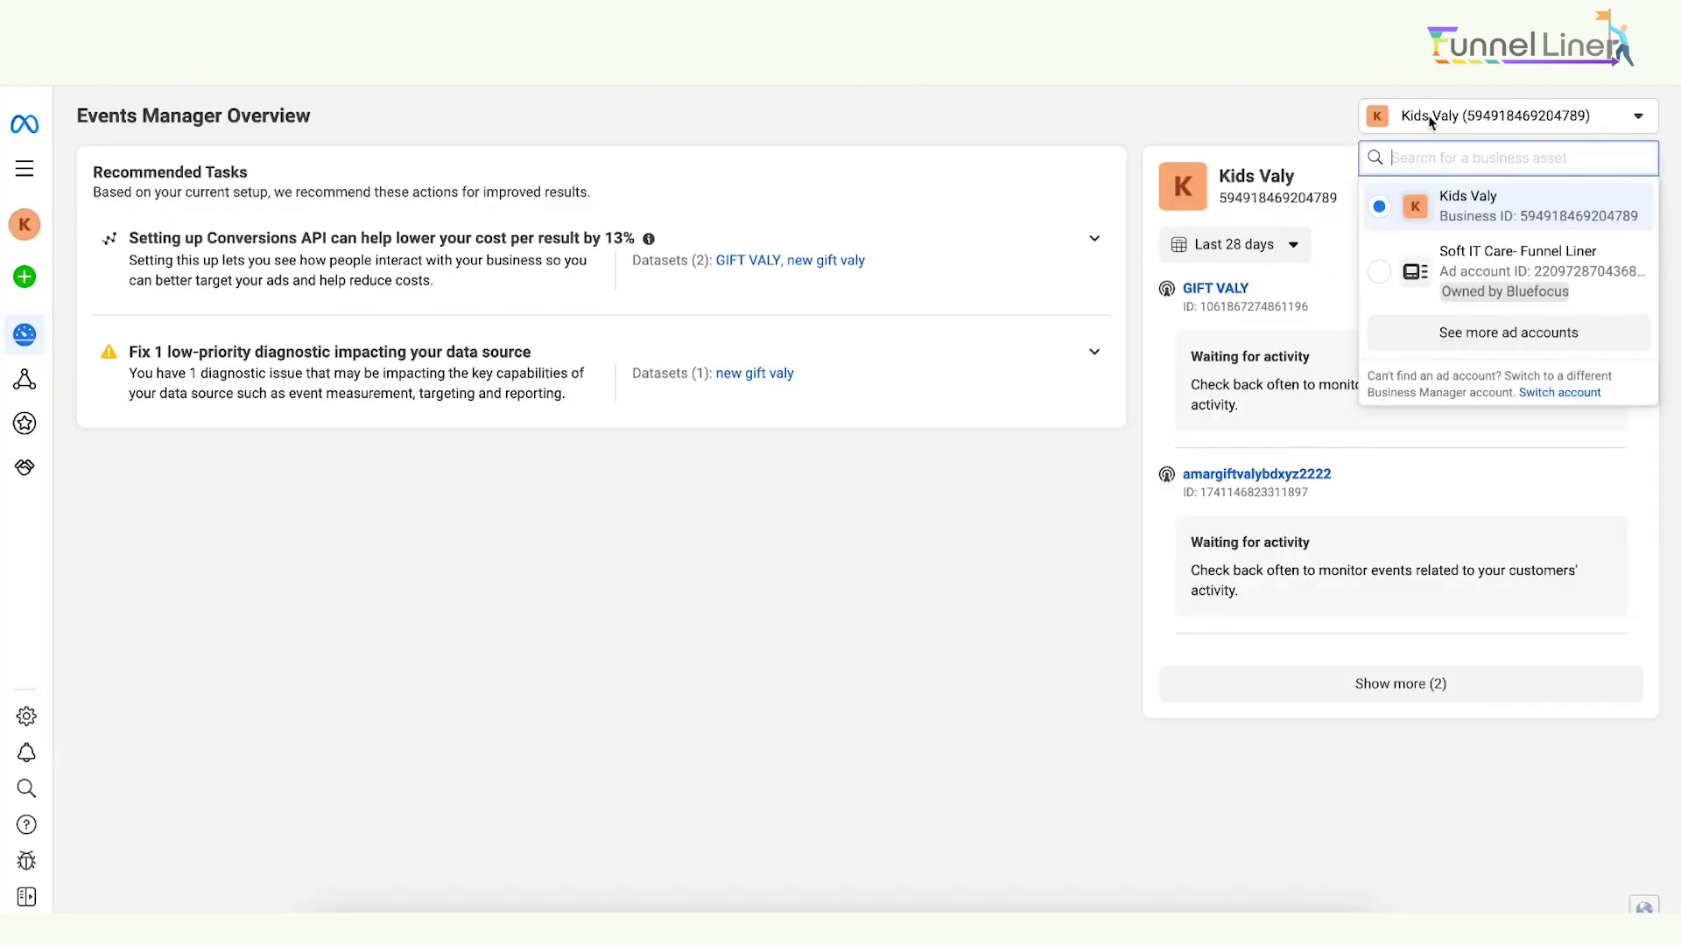
pyautogui.click(1415, 268)
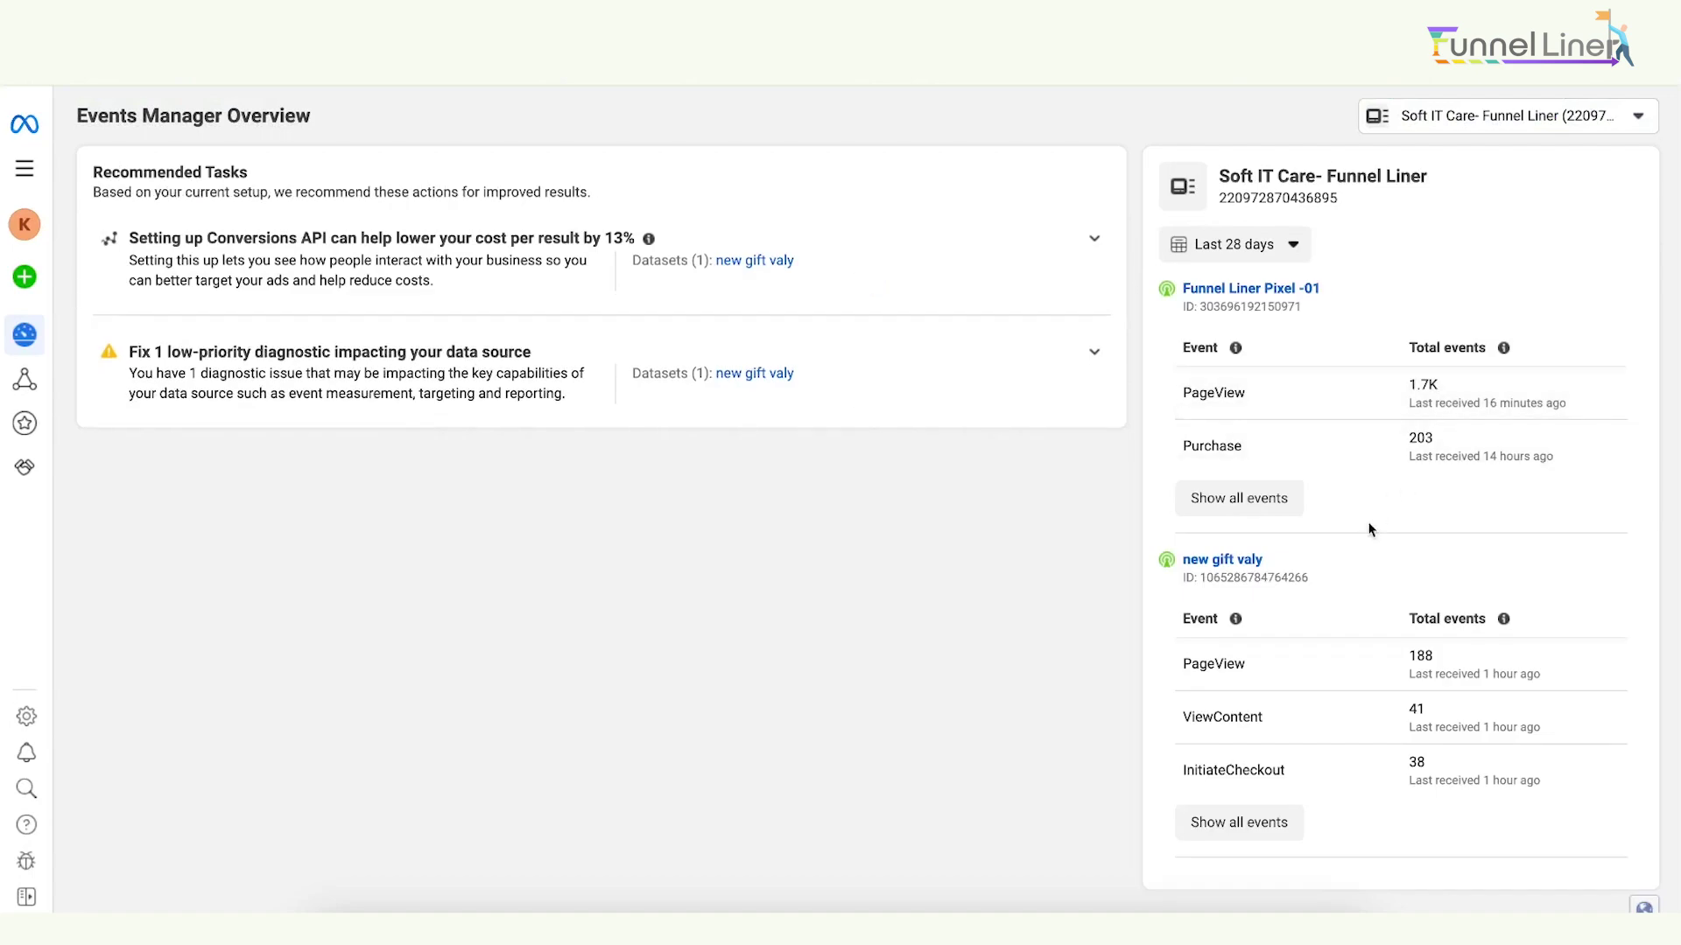
# Step: Open new gift valy's Settings and scroll to the Conversions API direct integration options
pyautogui.click(1223, 562)
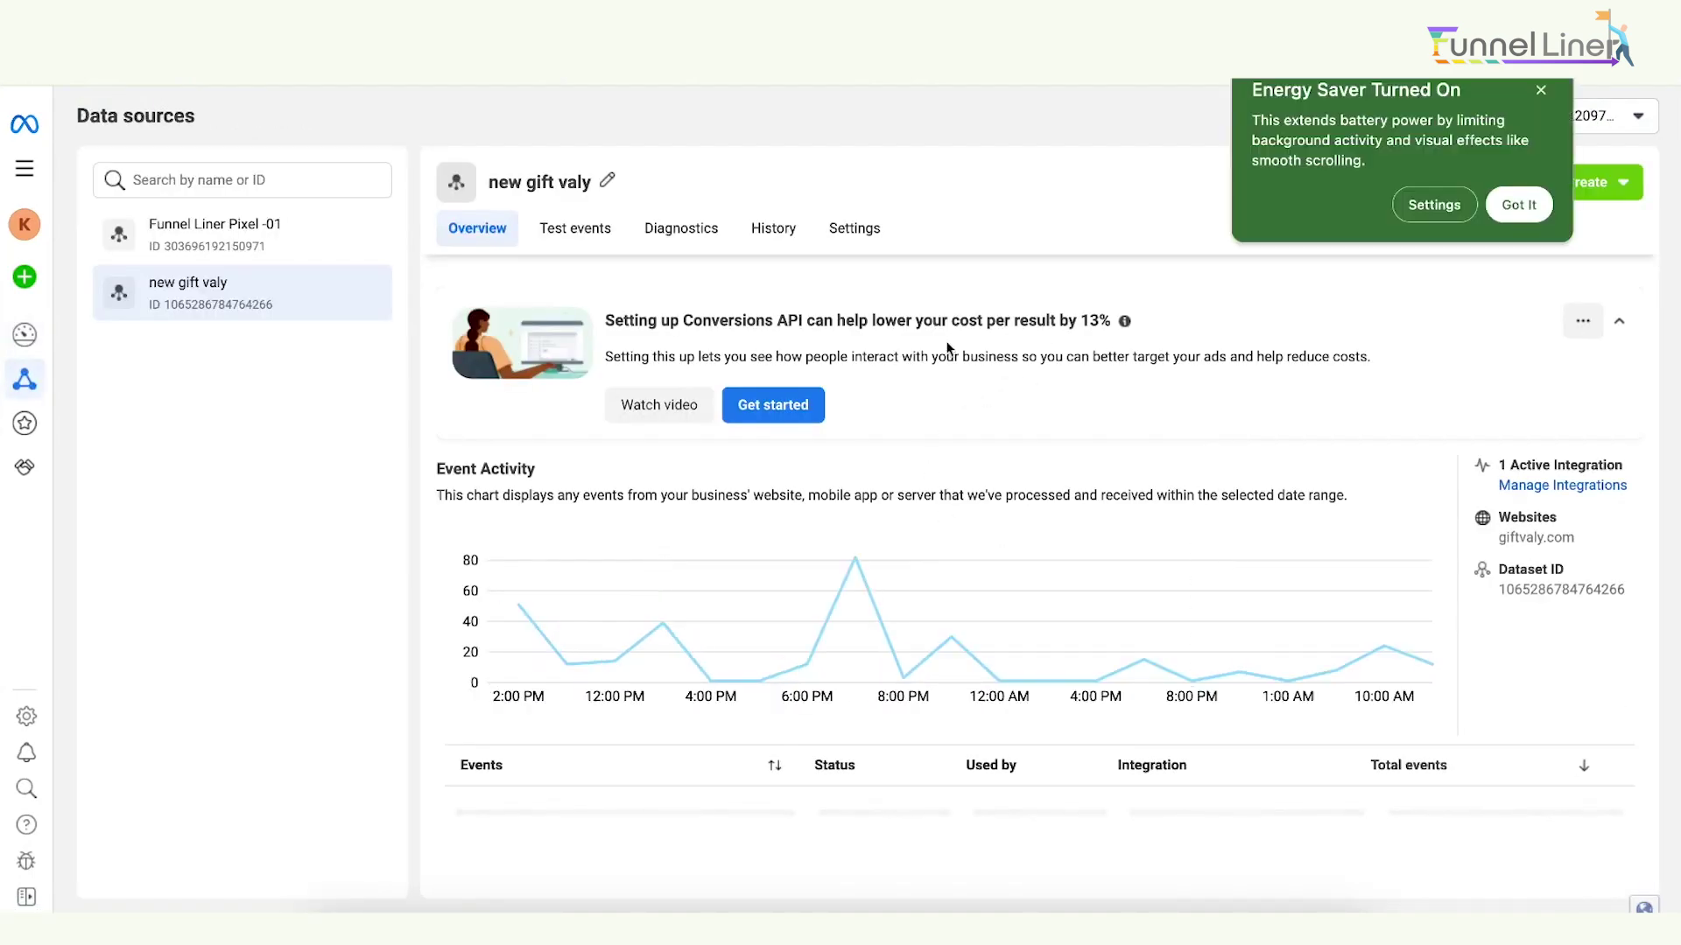
pyautogui.click(864, 233)
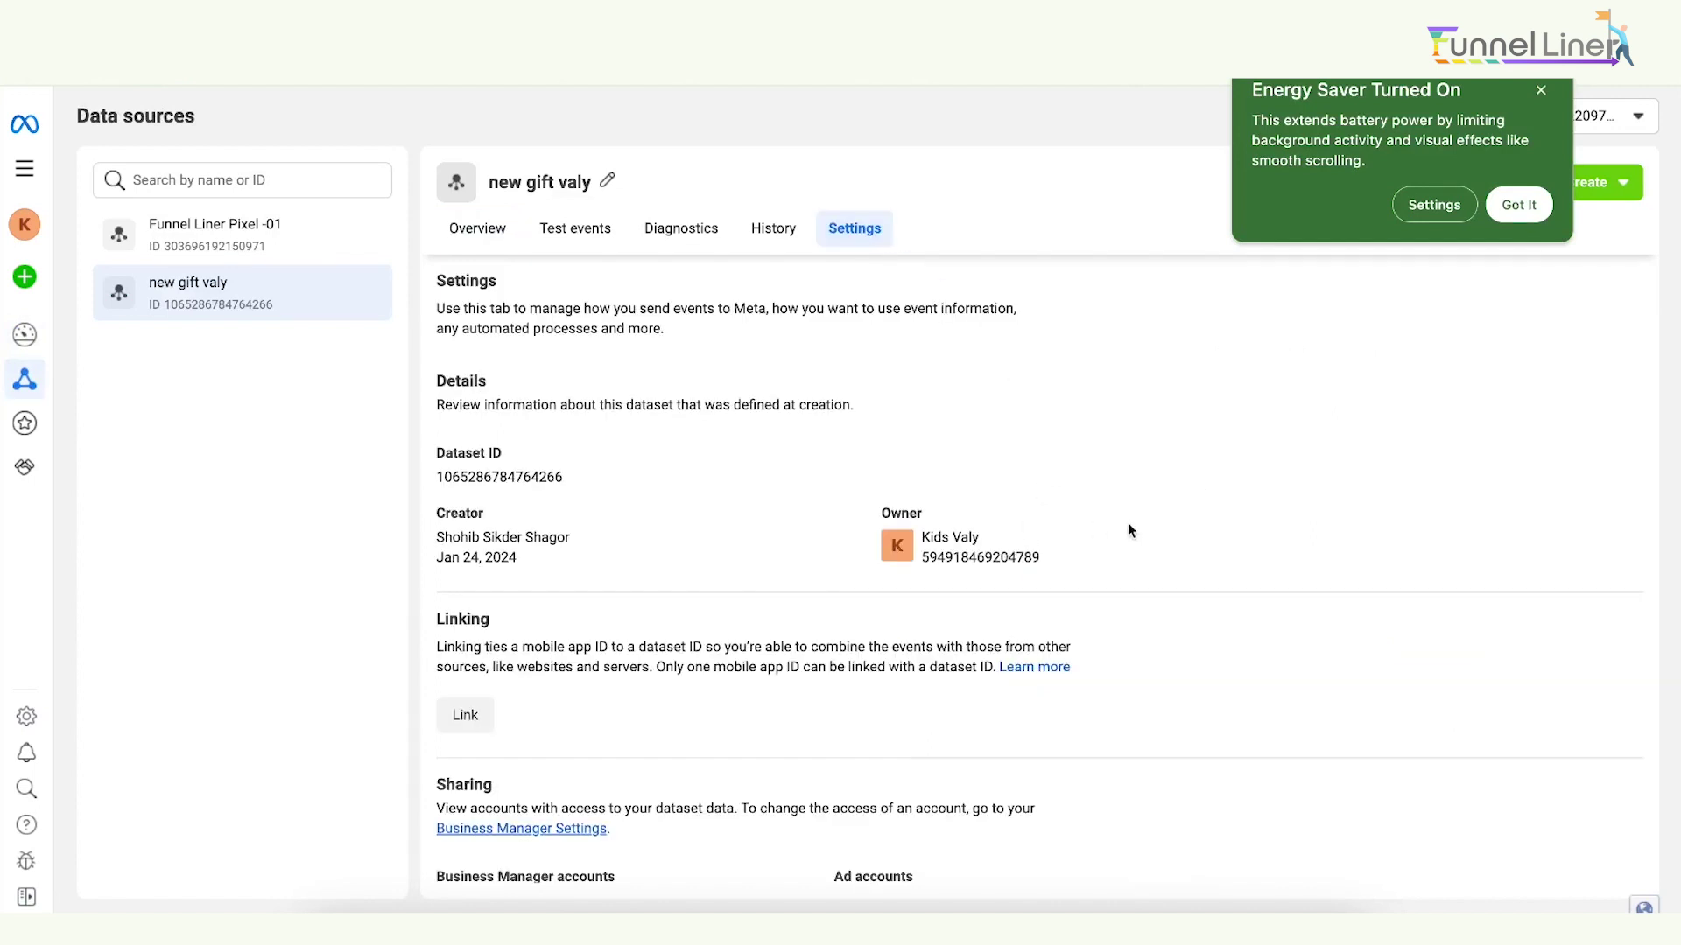
pyautogui.scroll(-3, 1129, 531)
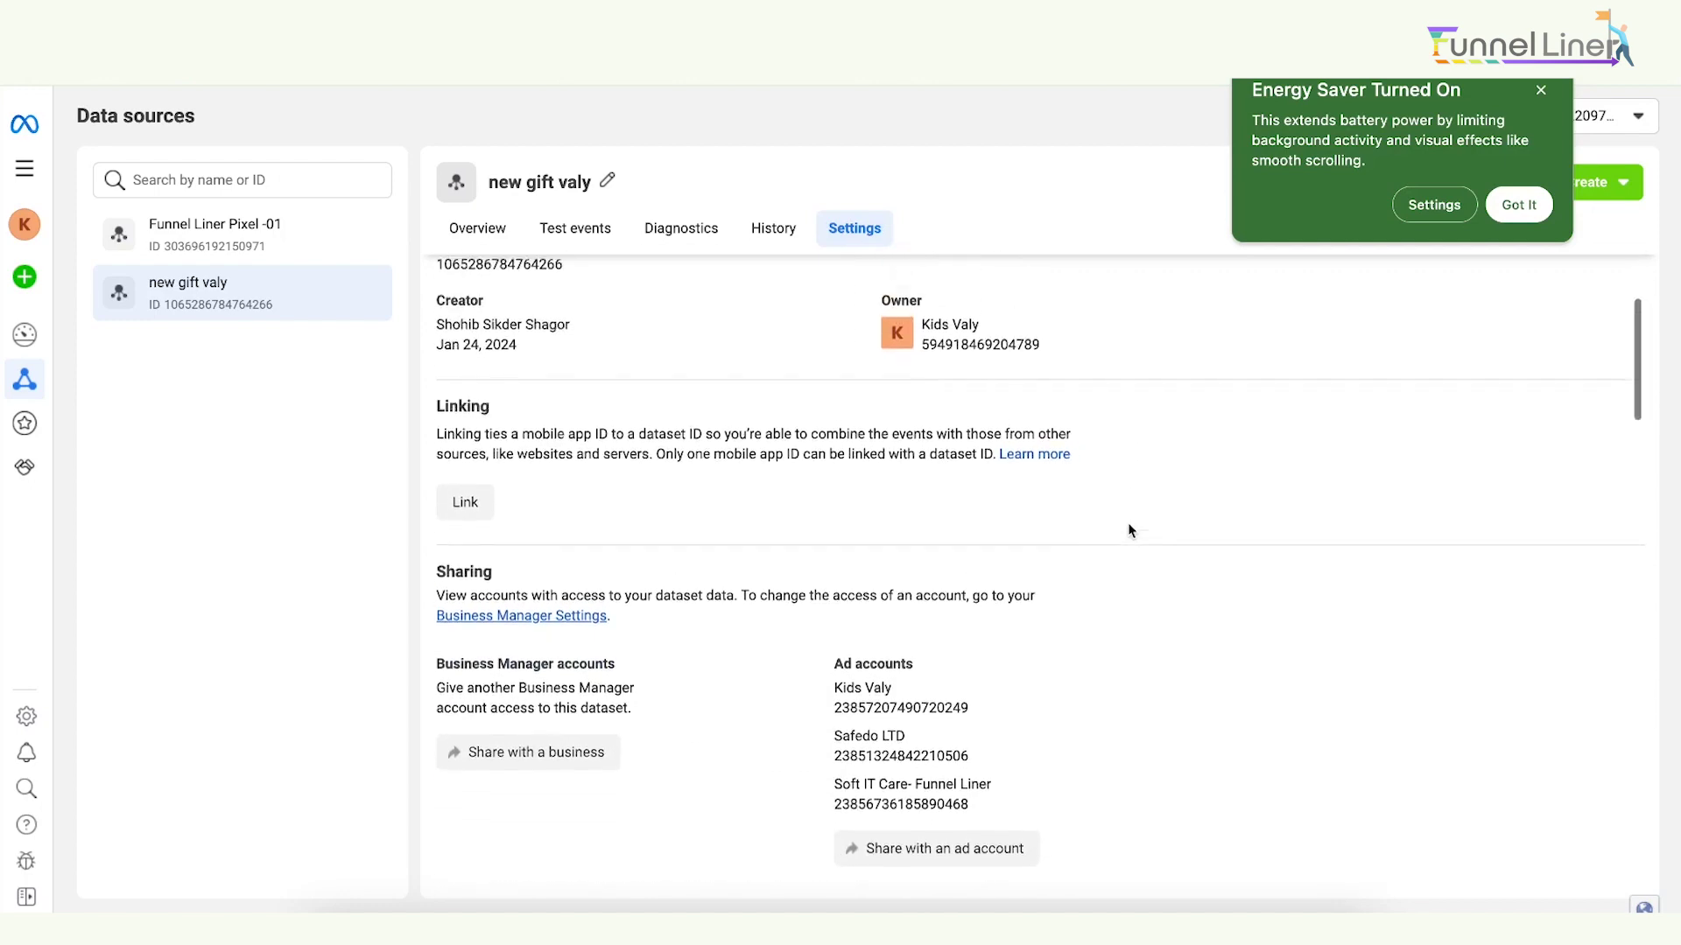
pyautogui.scroll(2, 1129, 530)
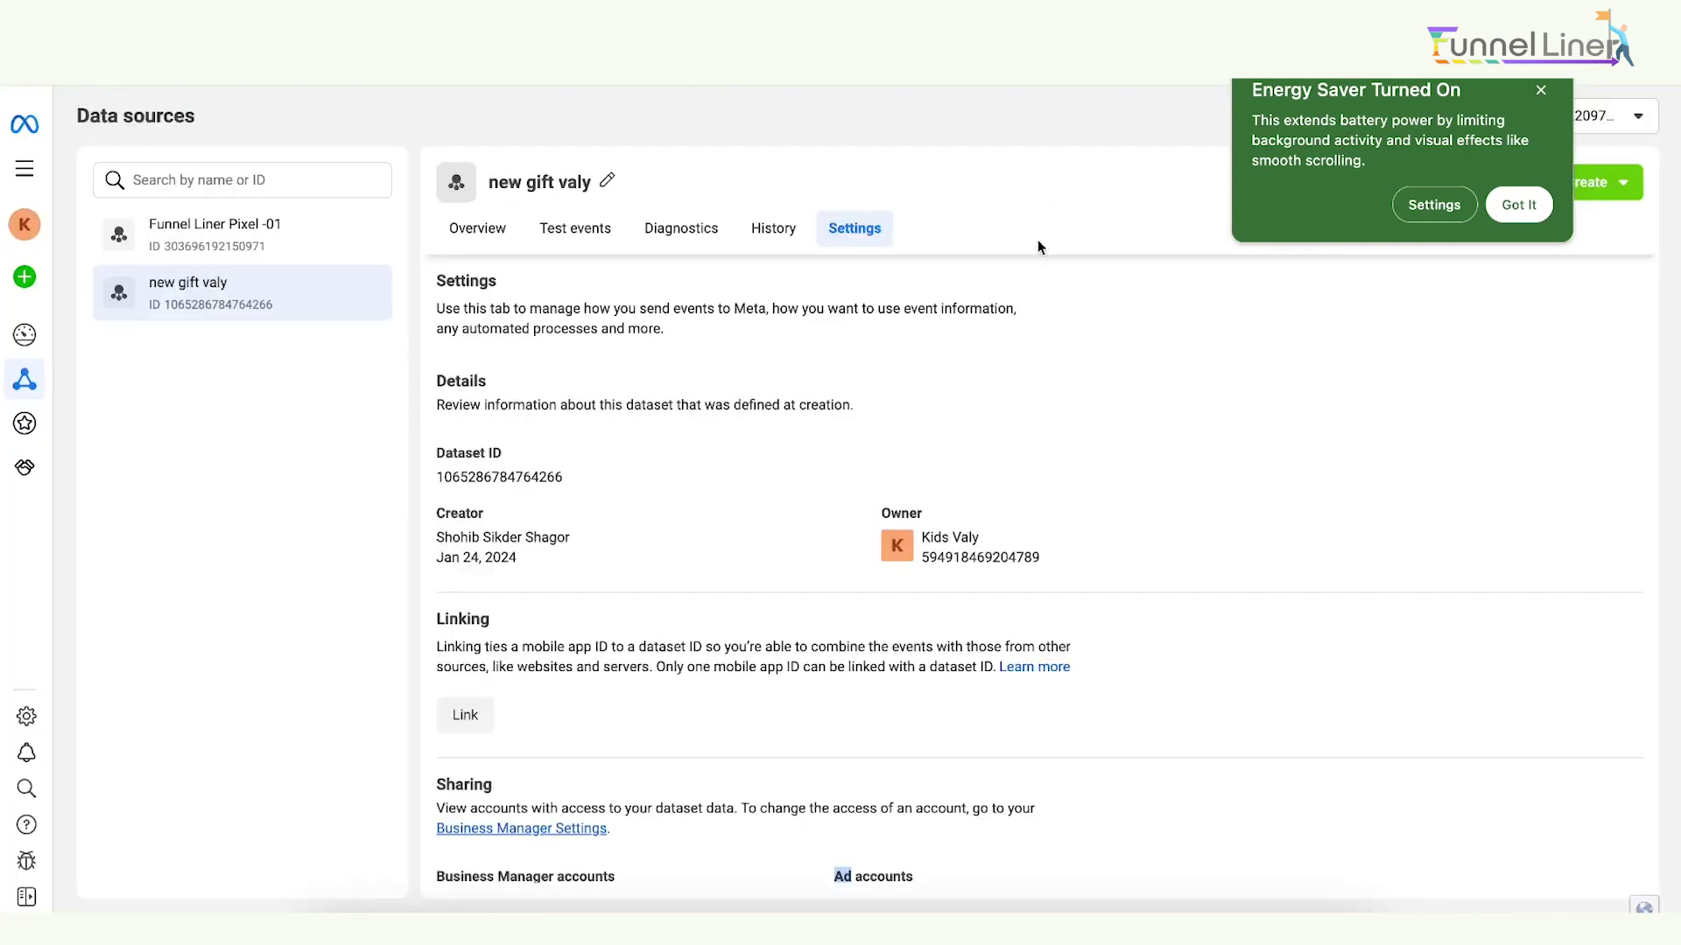
pyautogui.scroll(-5, 1038, 242)
pyautogui.scroll(-7, 1037, 247)
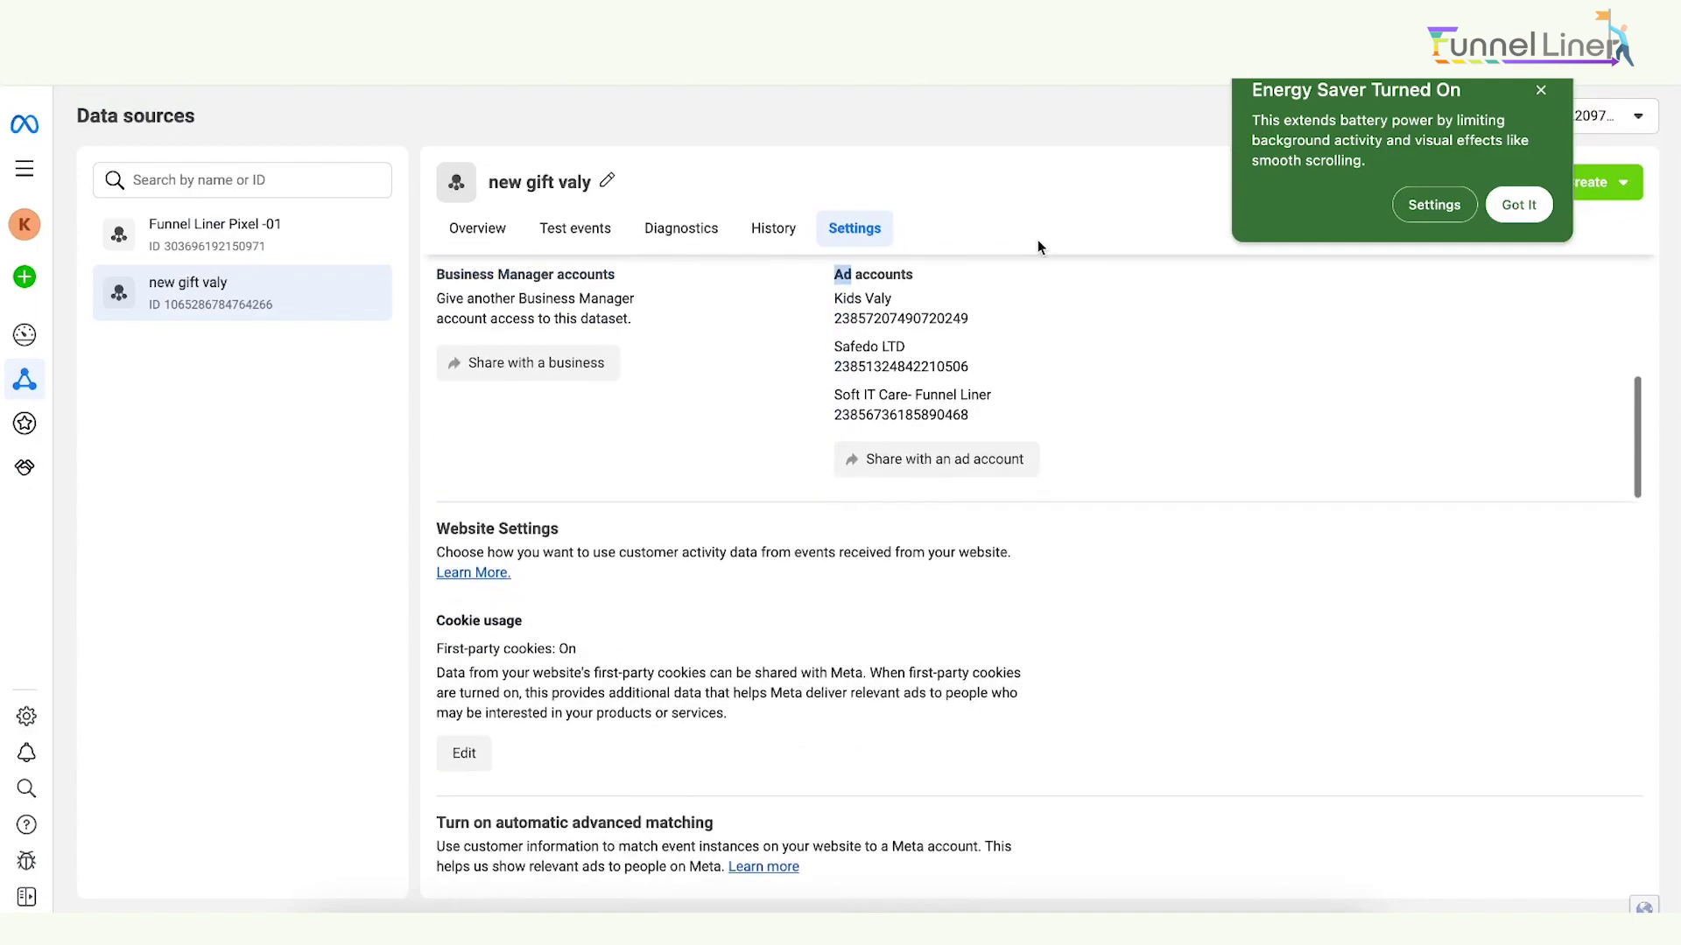
pyautogui.scroll(-6, 1038, 247)
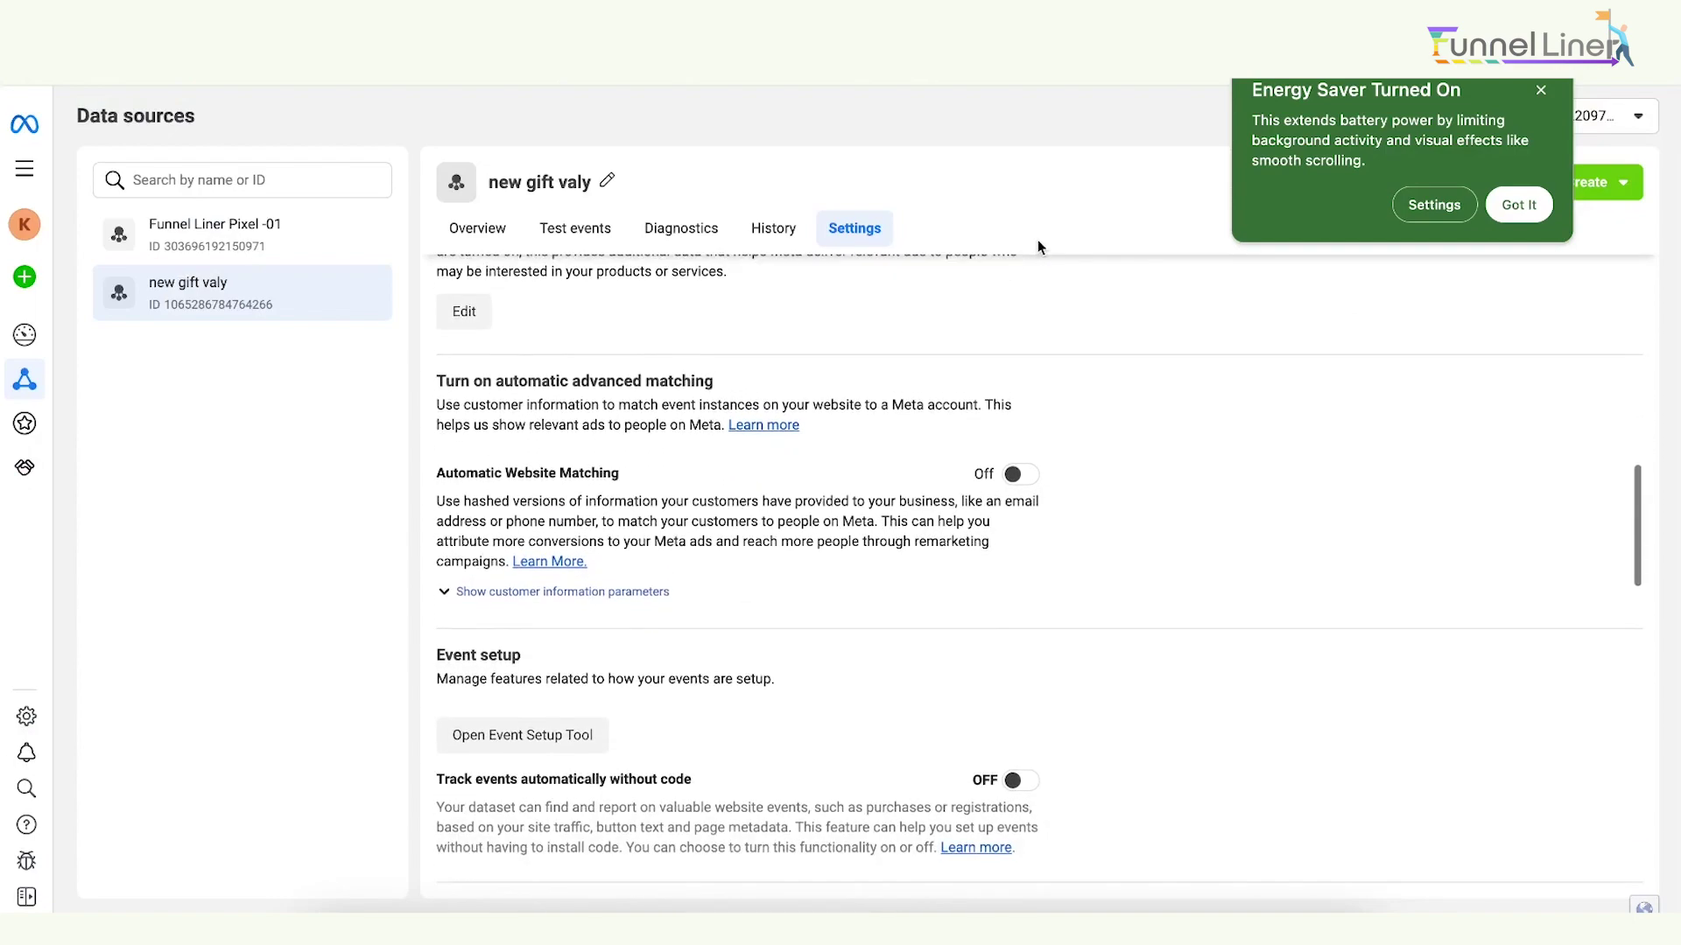
pyautogui.scroll(-4, 1038, 246)
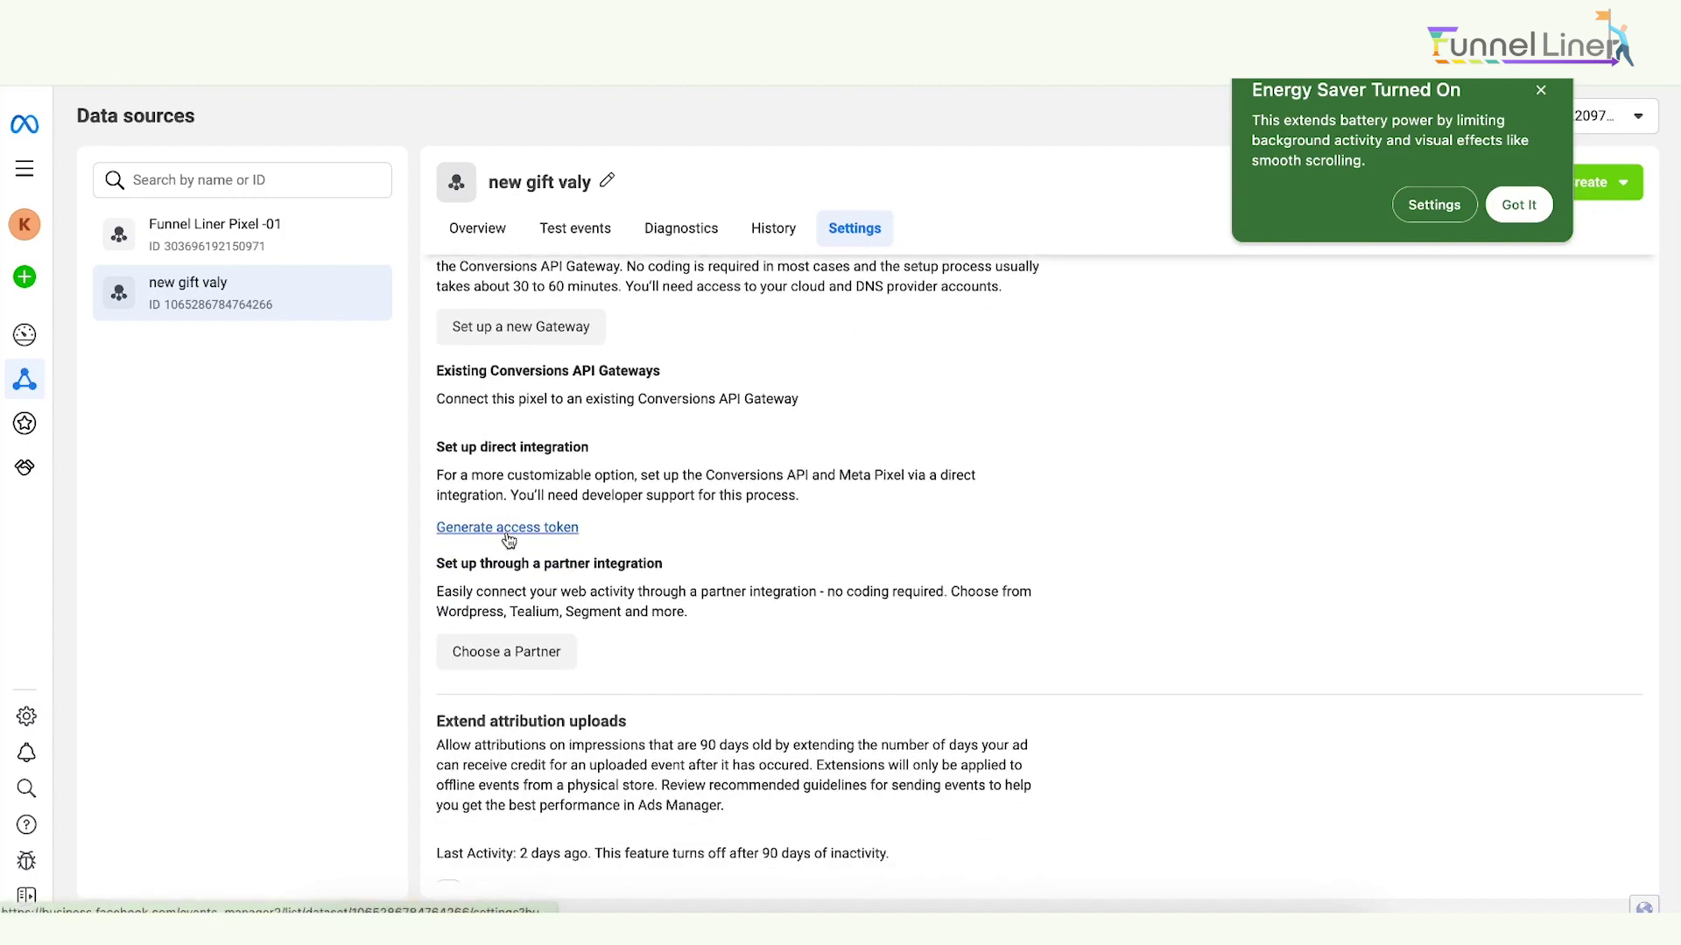
pyautogui.click(507, 530)
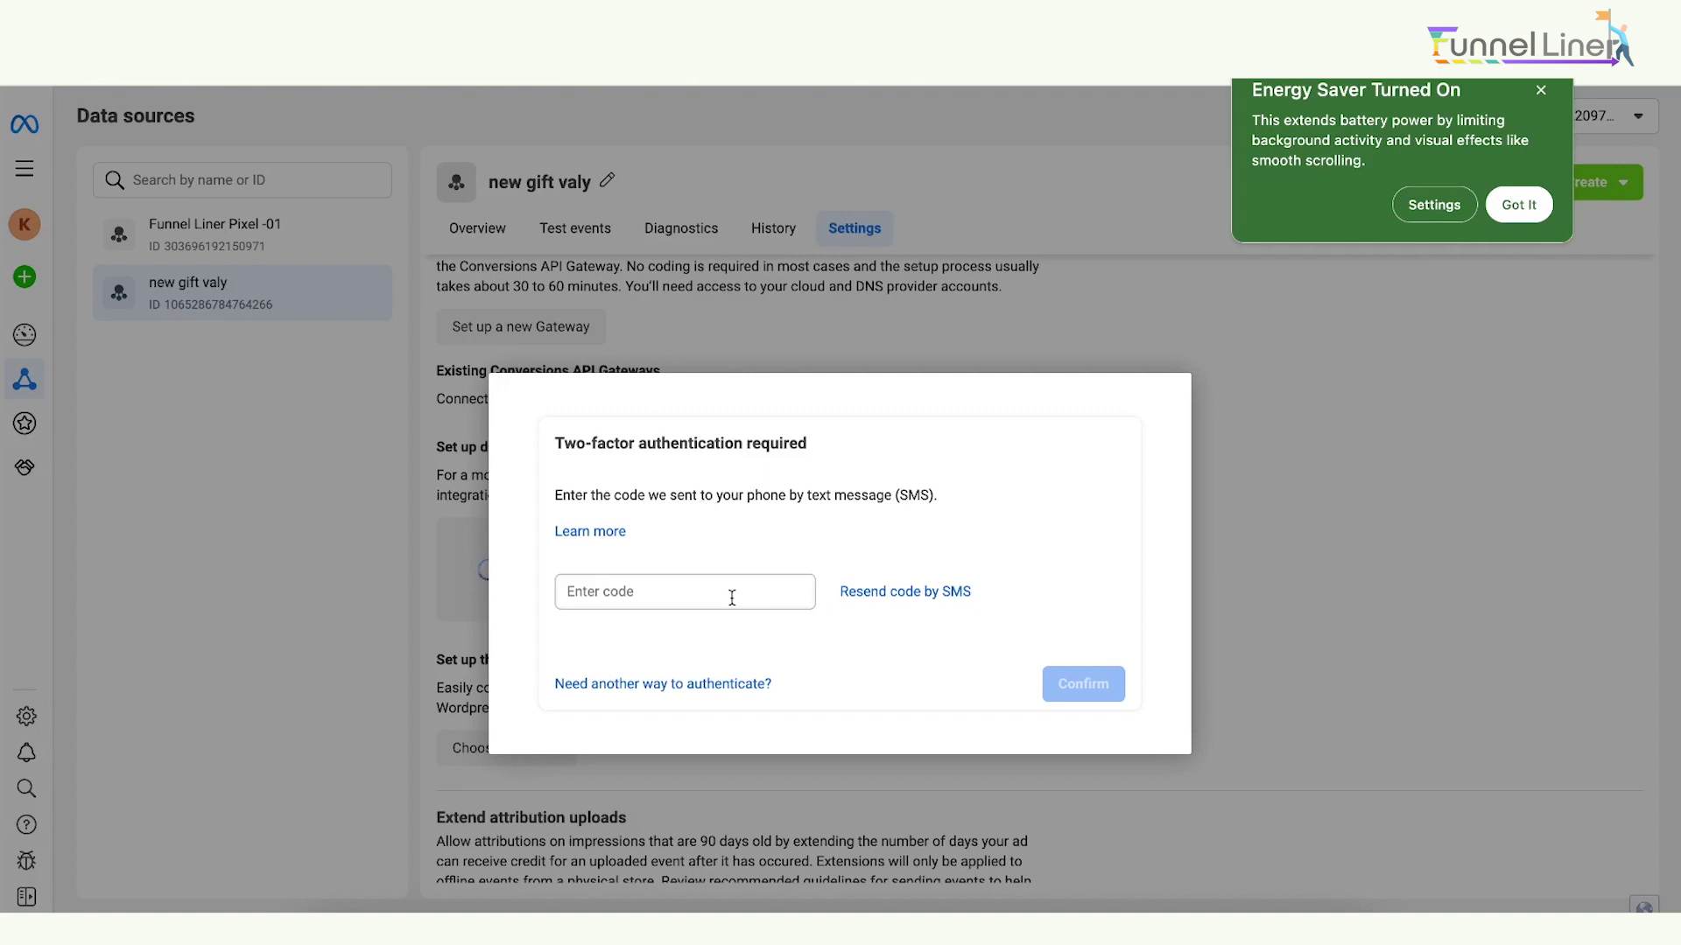
pyautogui.click(1519, 205)
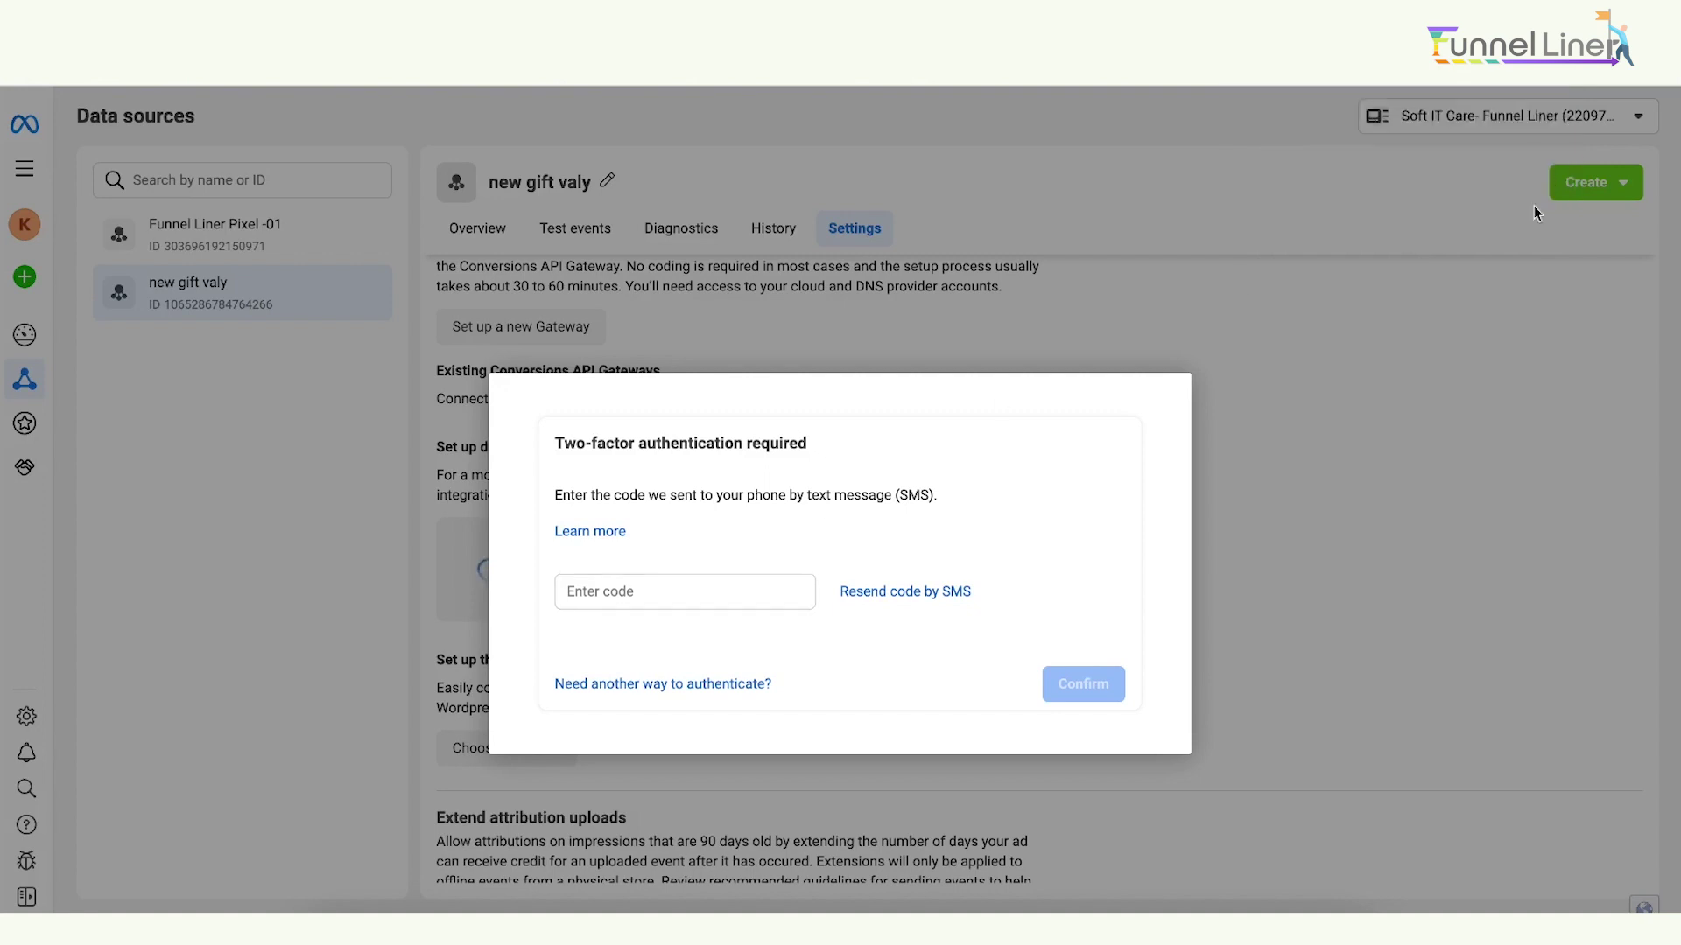
pyautogui.click(716, 591)
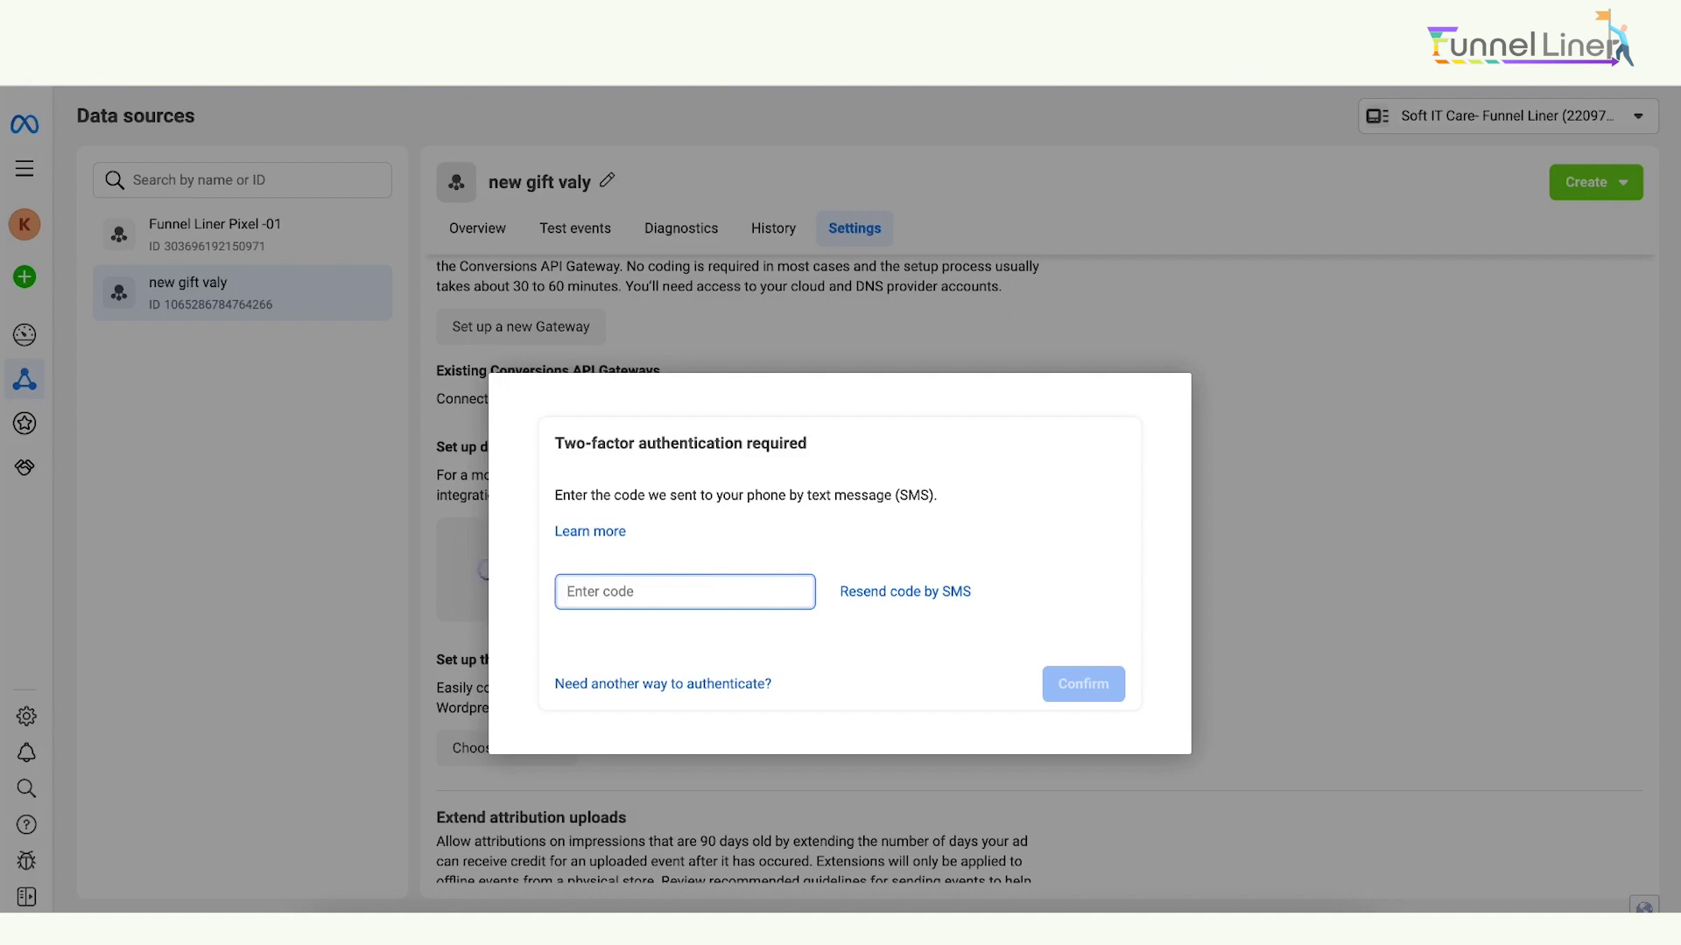
pyautogui.click(1082, 691)
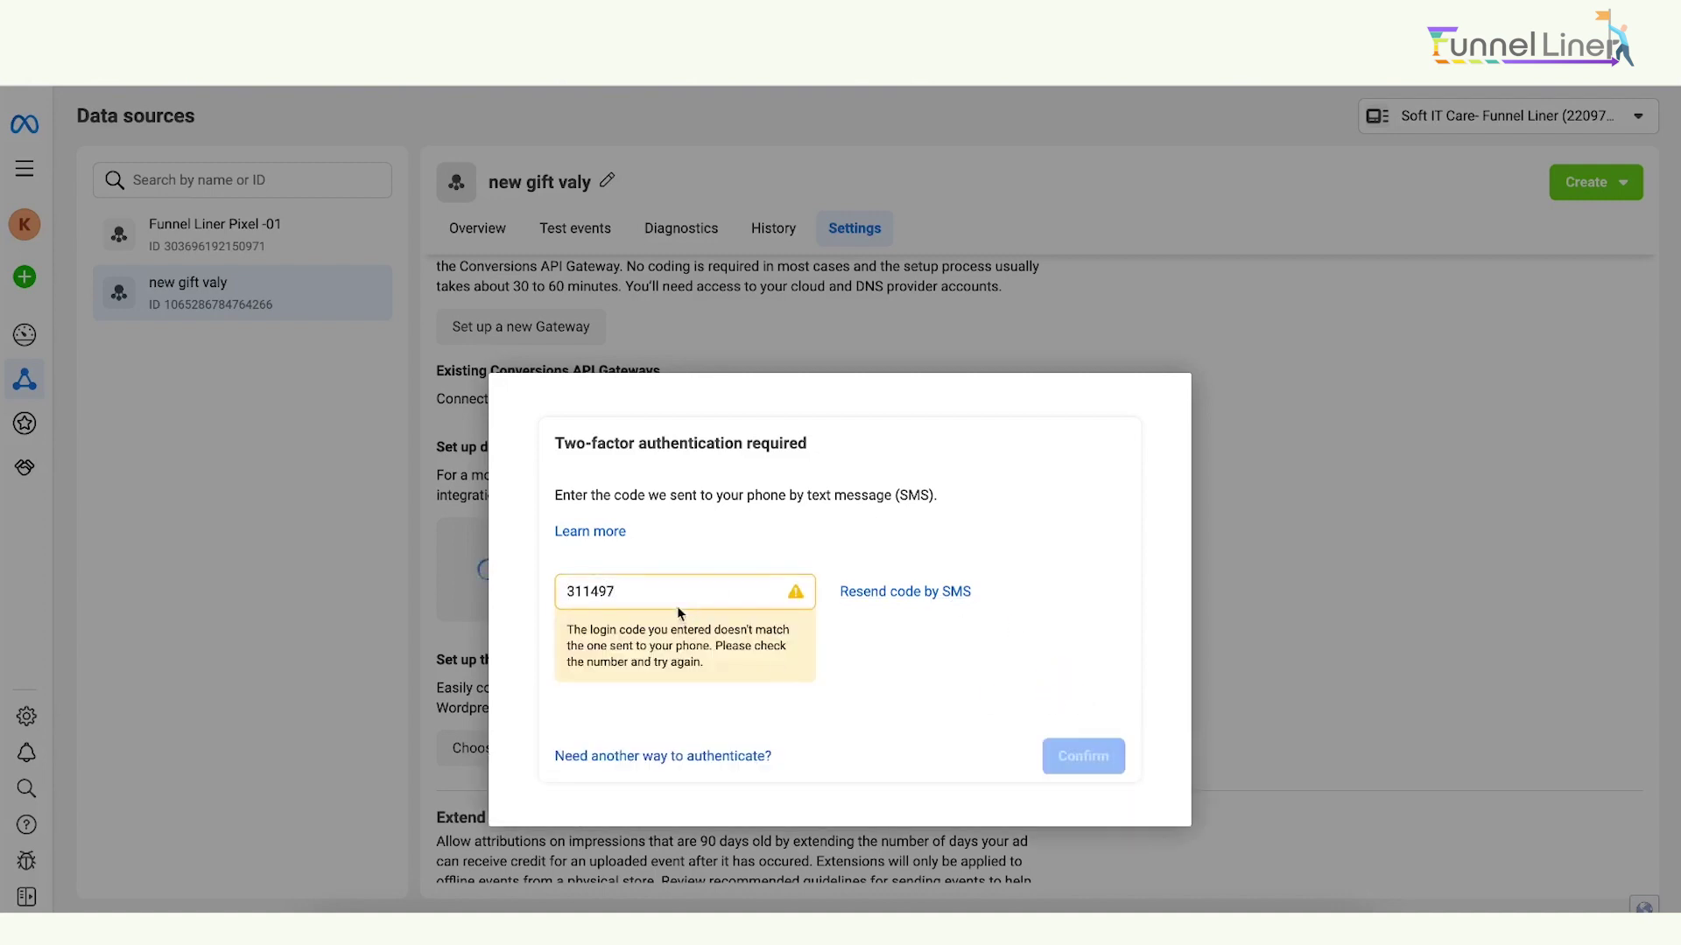
pyautogui.doubleClick(602, 595)
pyautogui.press('BackSpace')
pyautogui.click(882, 594)
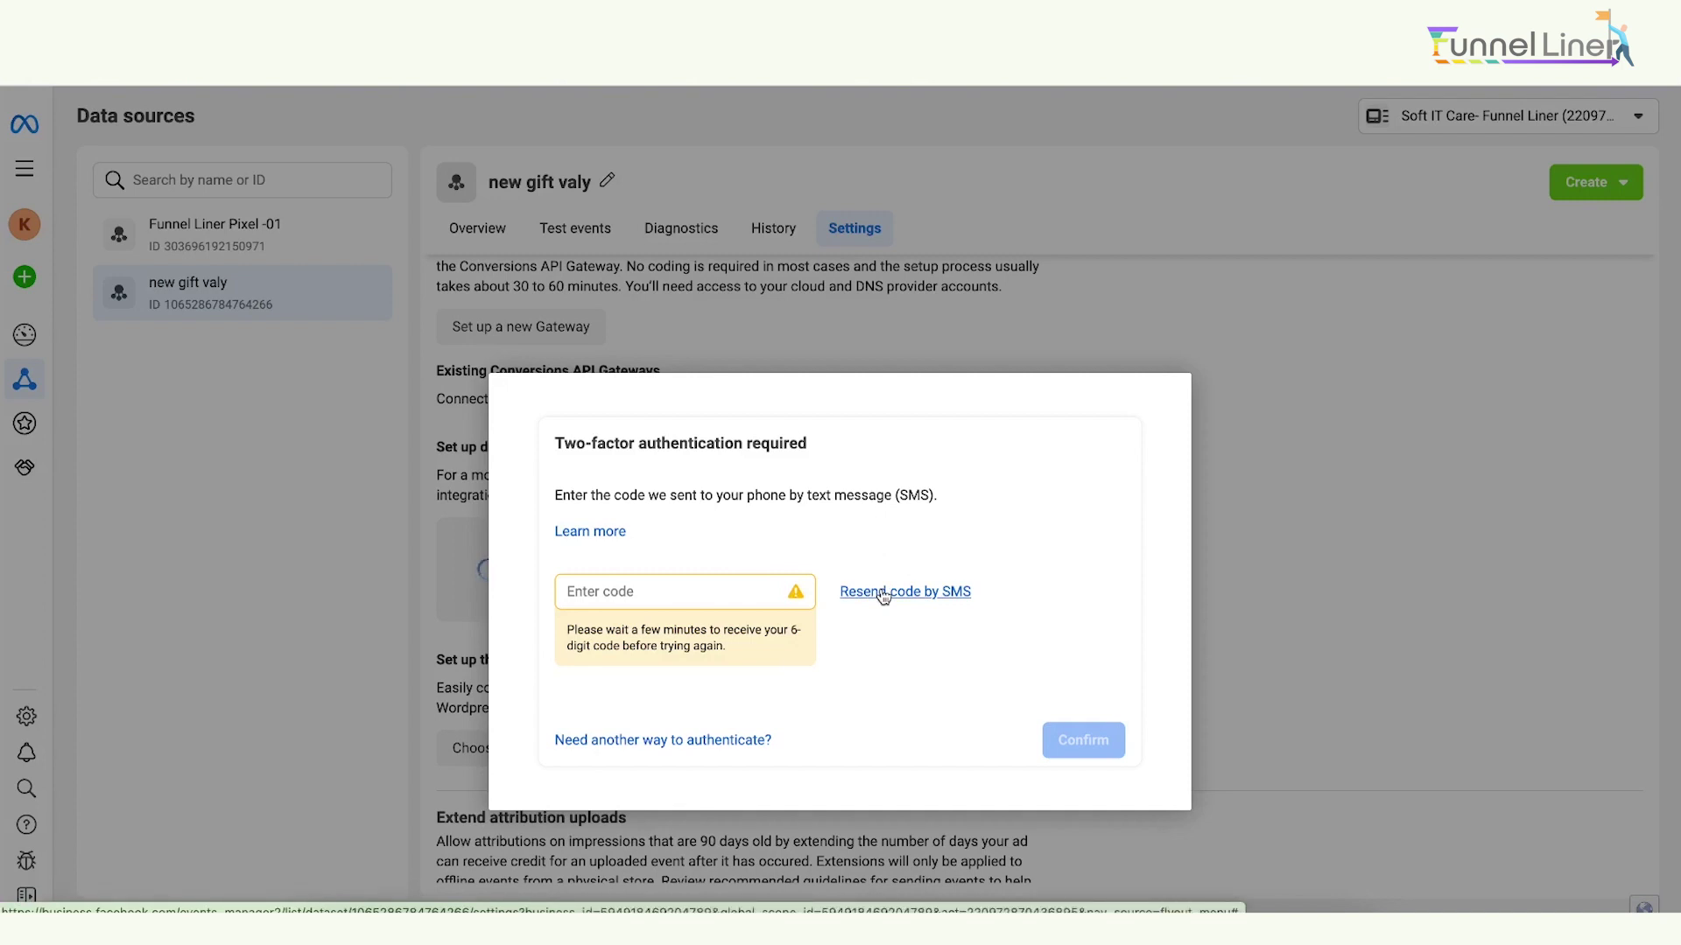
pyautogui.click(631, 591)
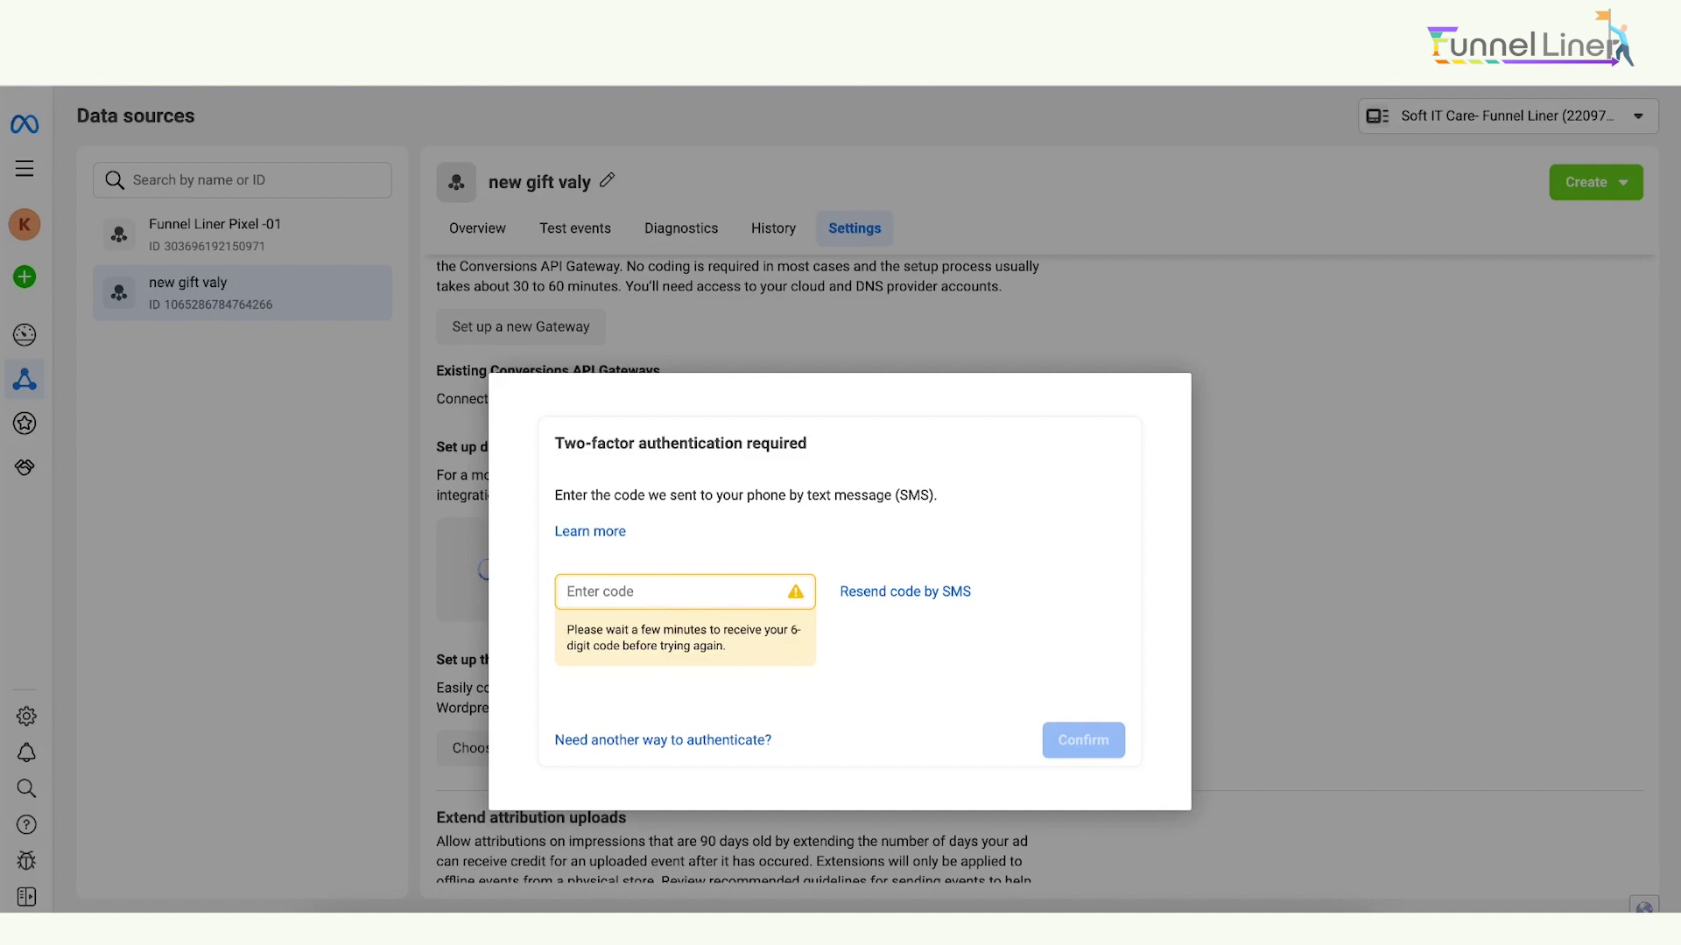
pyautogui.press('Return')
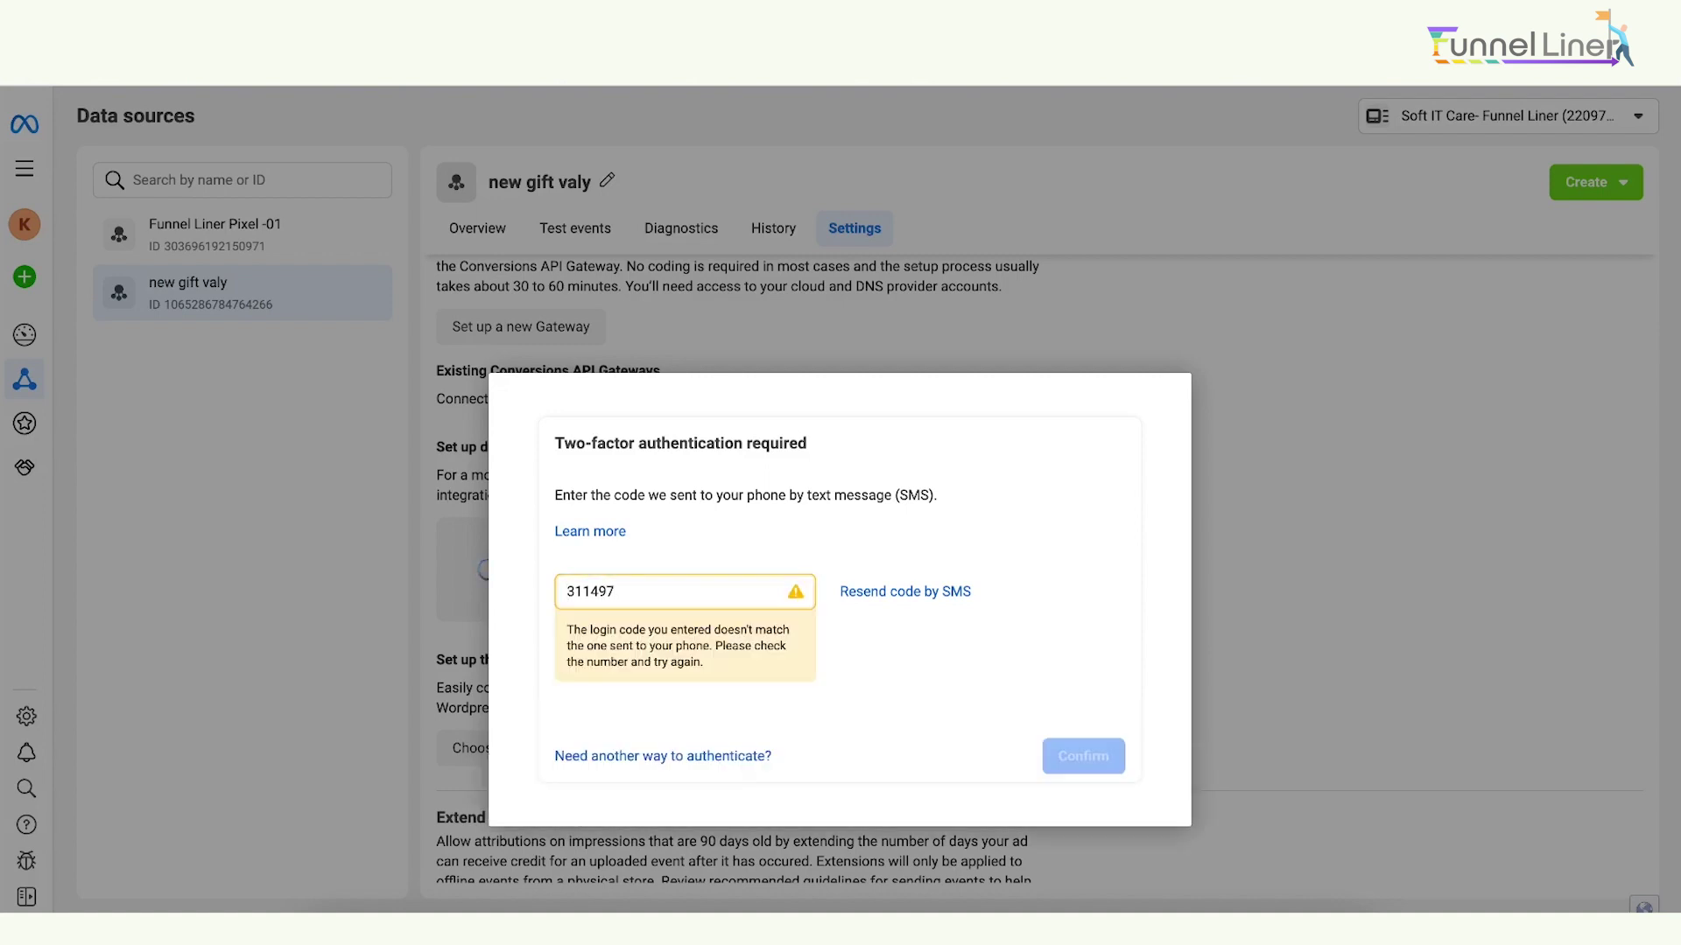
pyautogui.doubleClick(583, 592)
pyautogui.press('BackSpace')
pyautogui.click(727, 758)
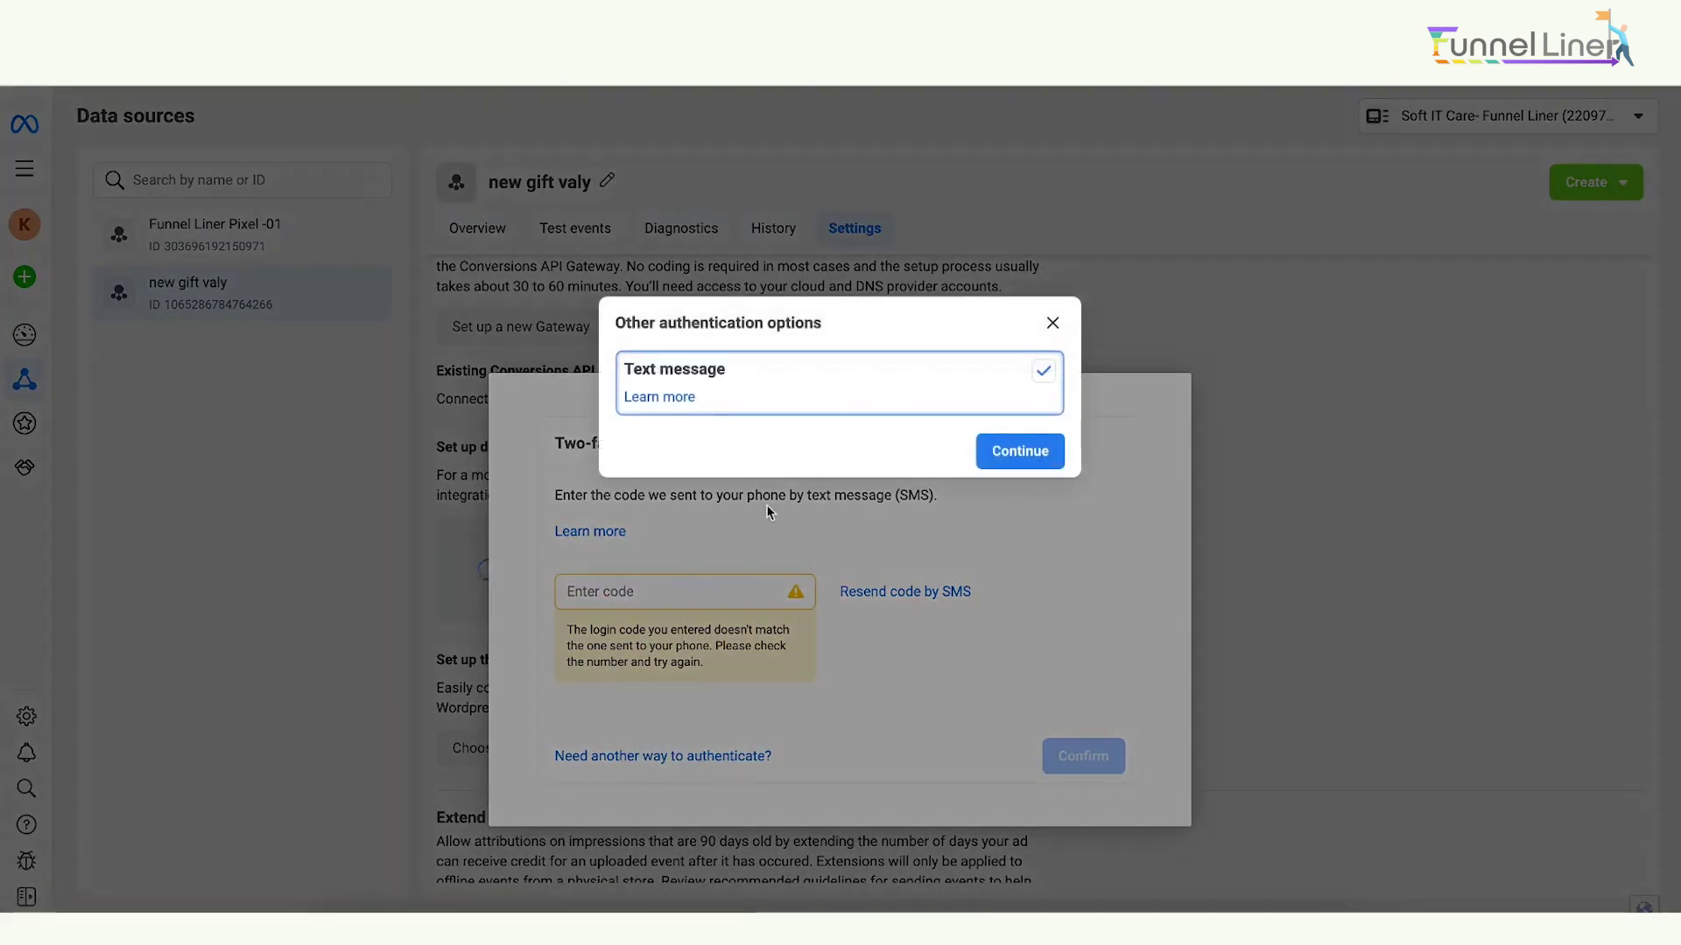
pyautogui.click(1037, 446)
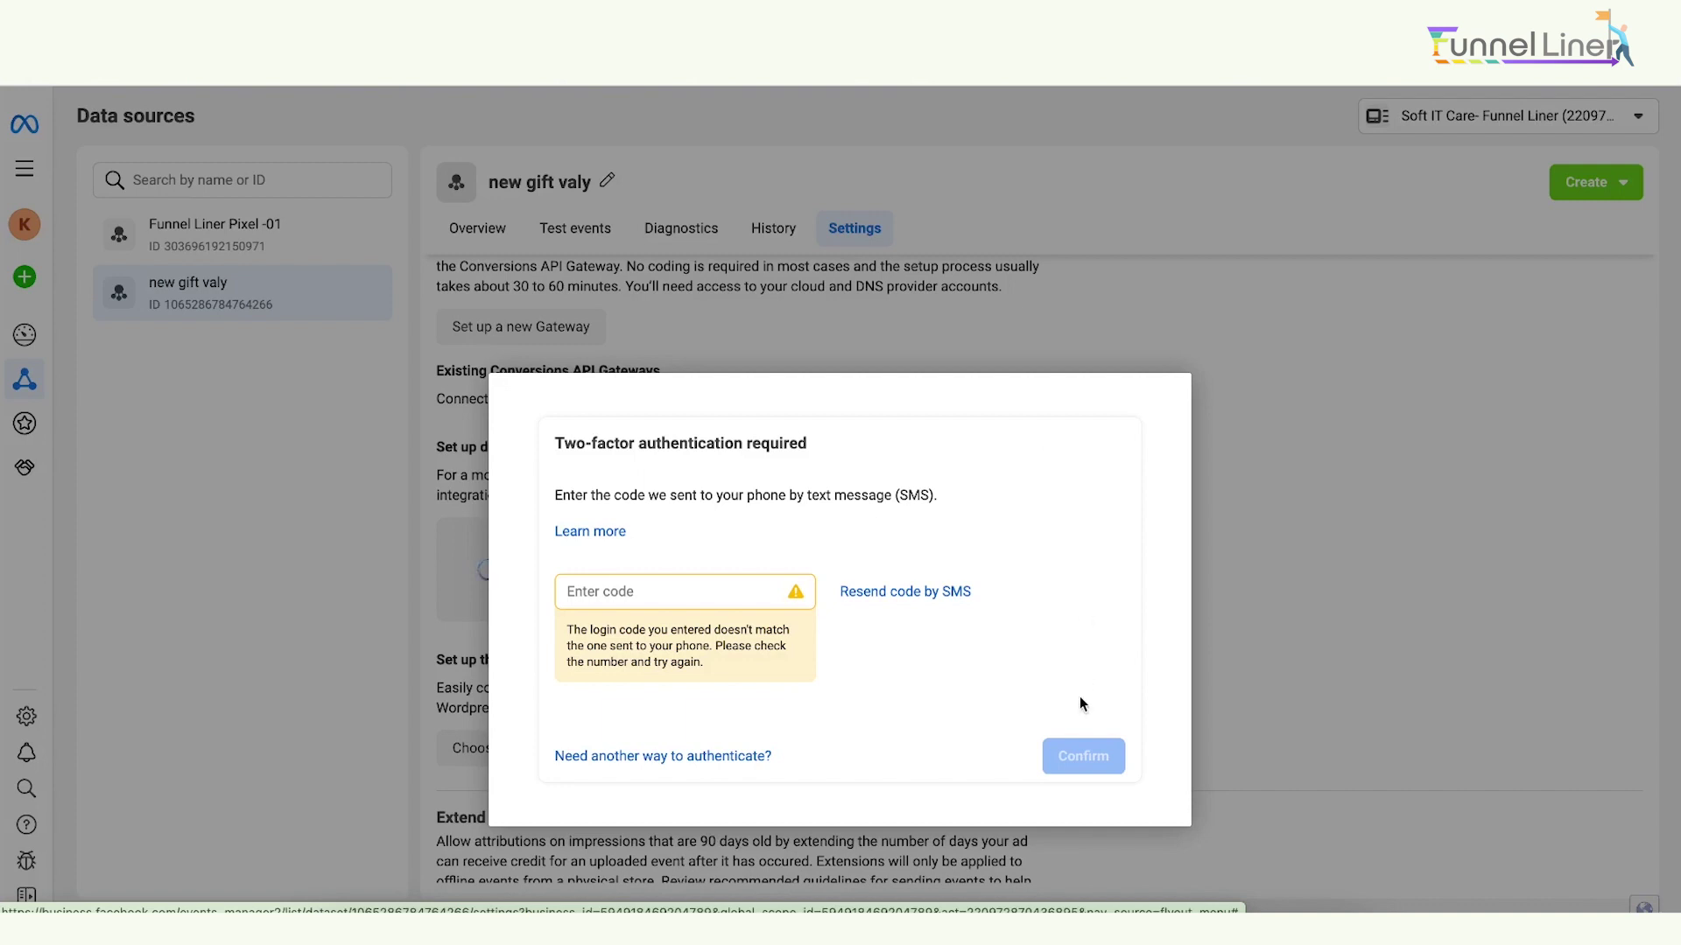
pyautogui.click(682, 847)
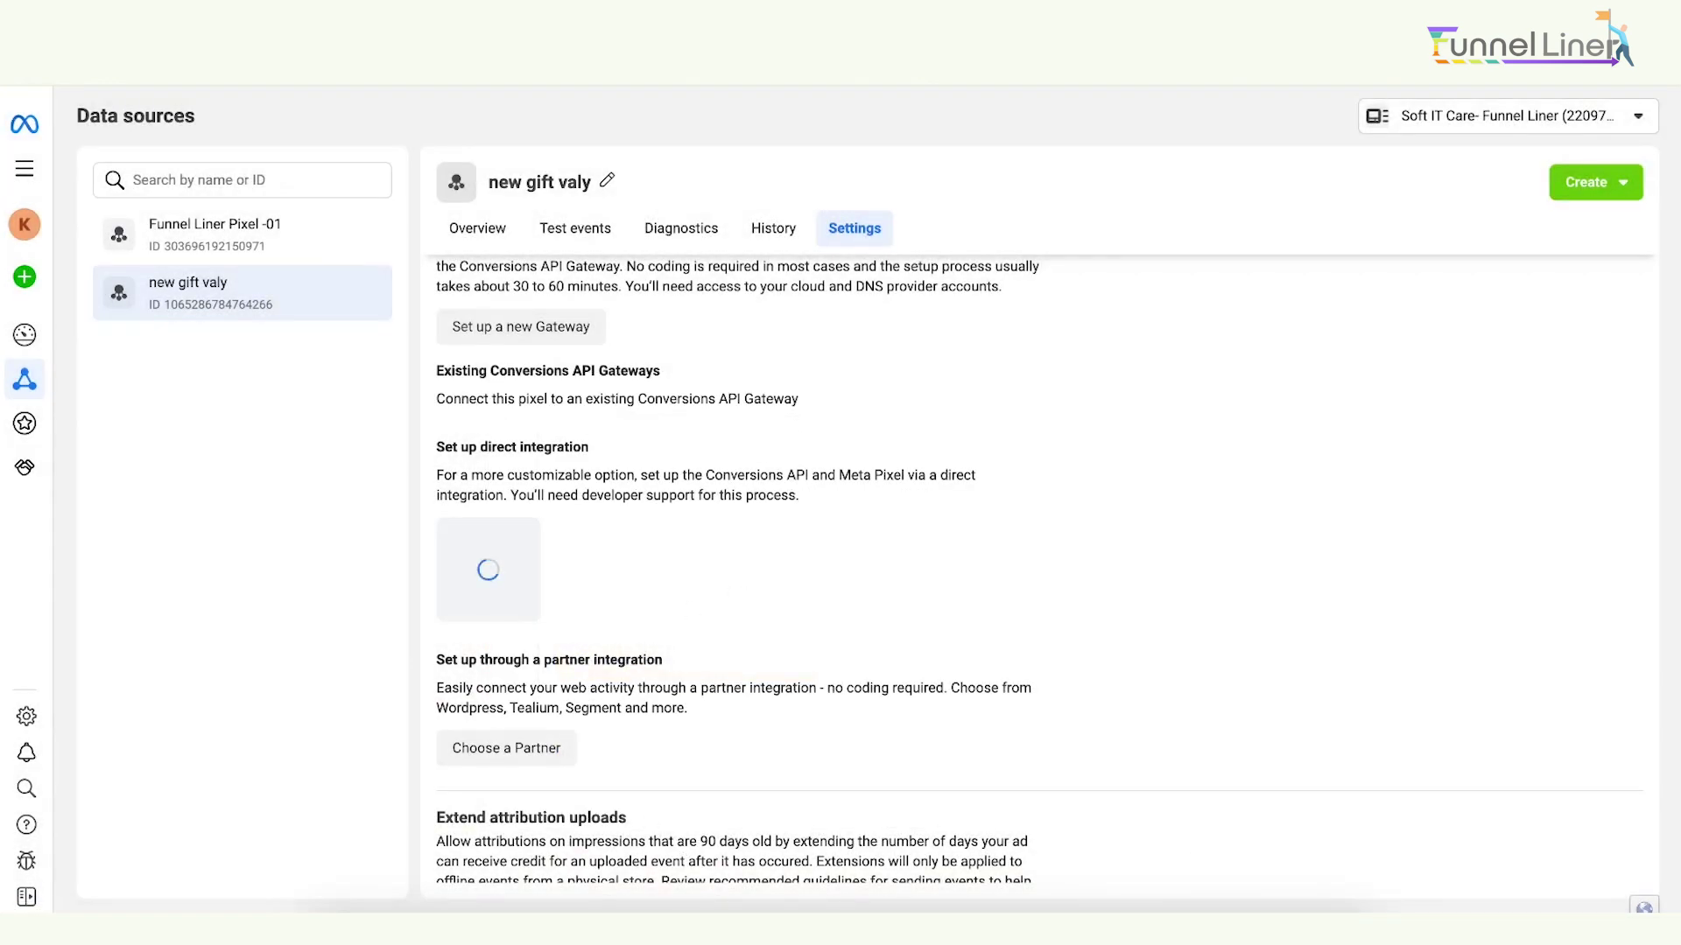
pyautogui.click(523, 308)
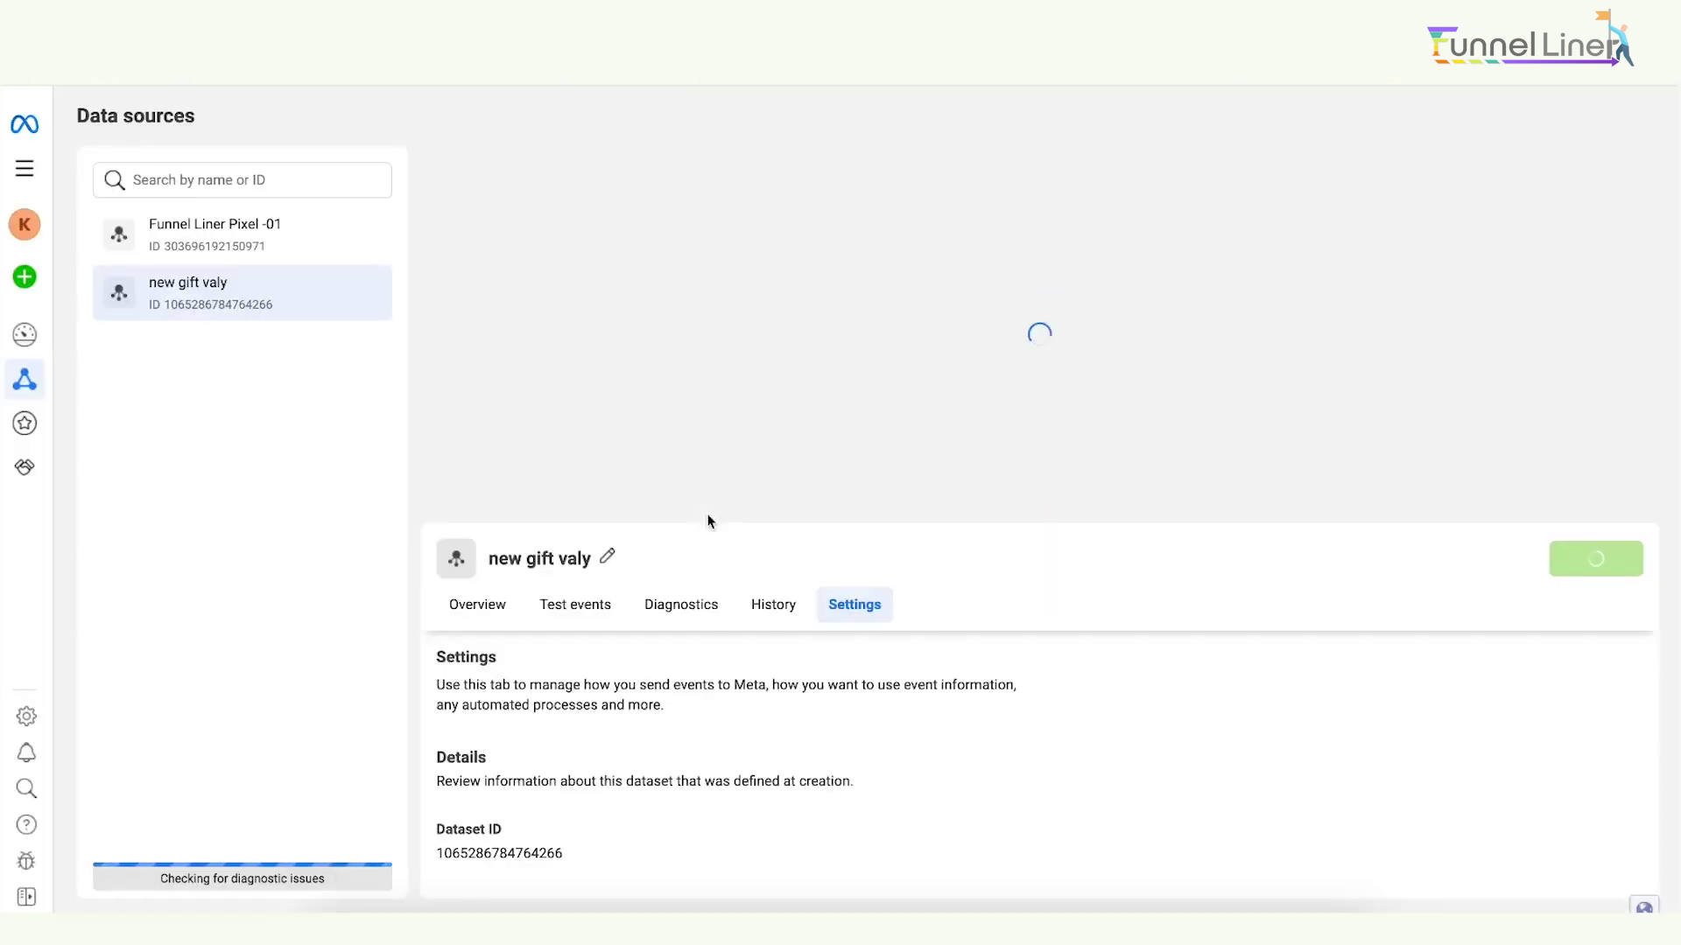
pyautogui.scroll(-7, 838, 590)
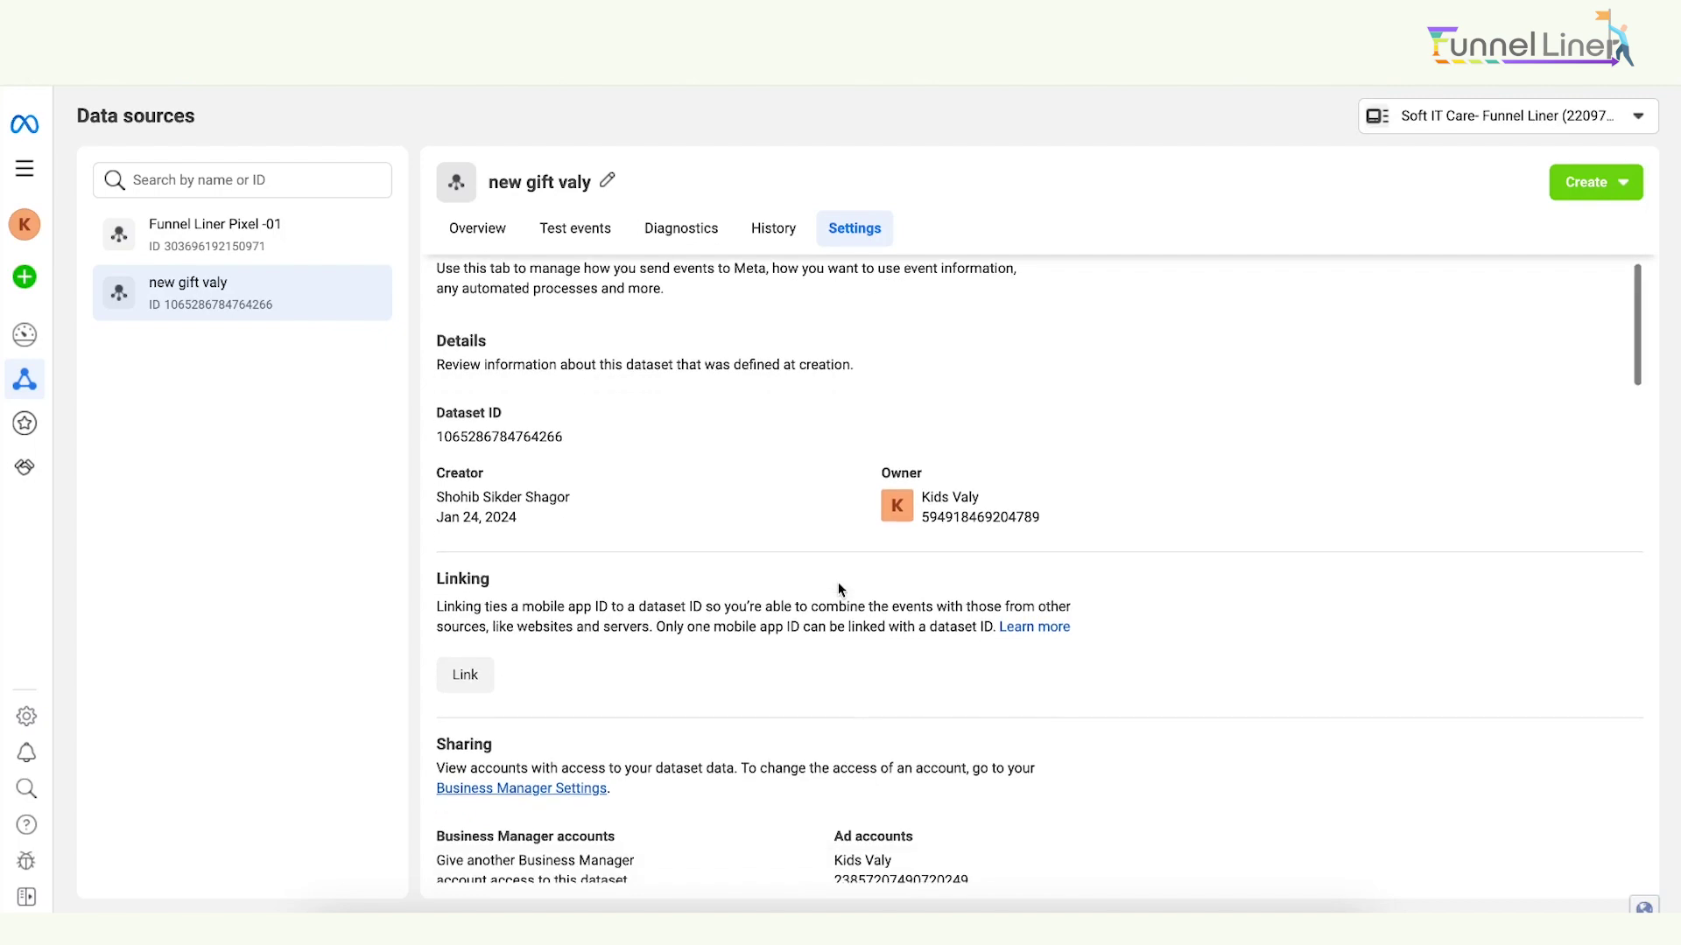
pyautogui.scroll(-6, 838, 590)
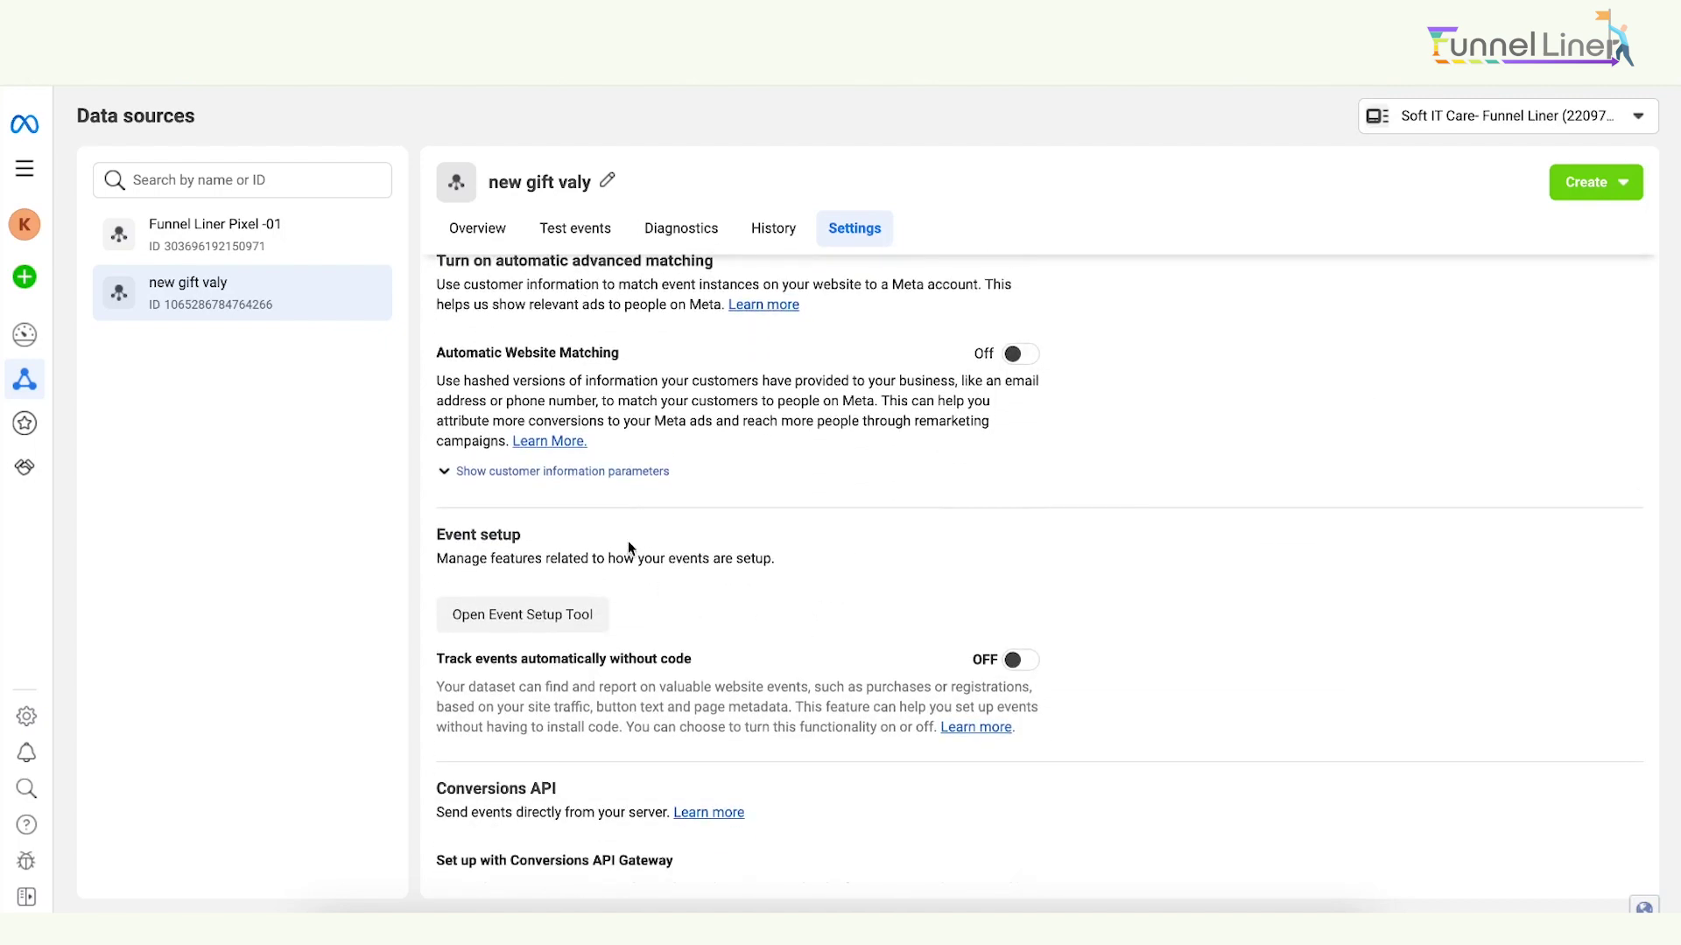
pyautogui.scroll(5, 628, 539)
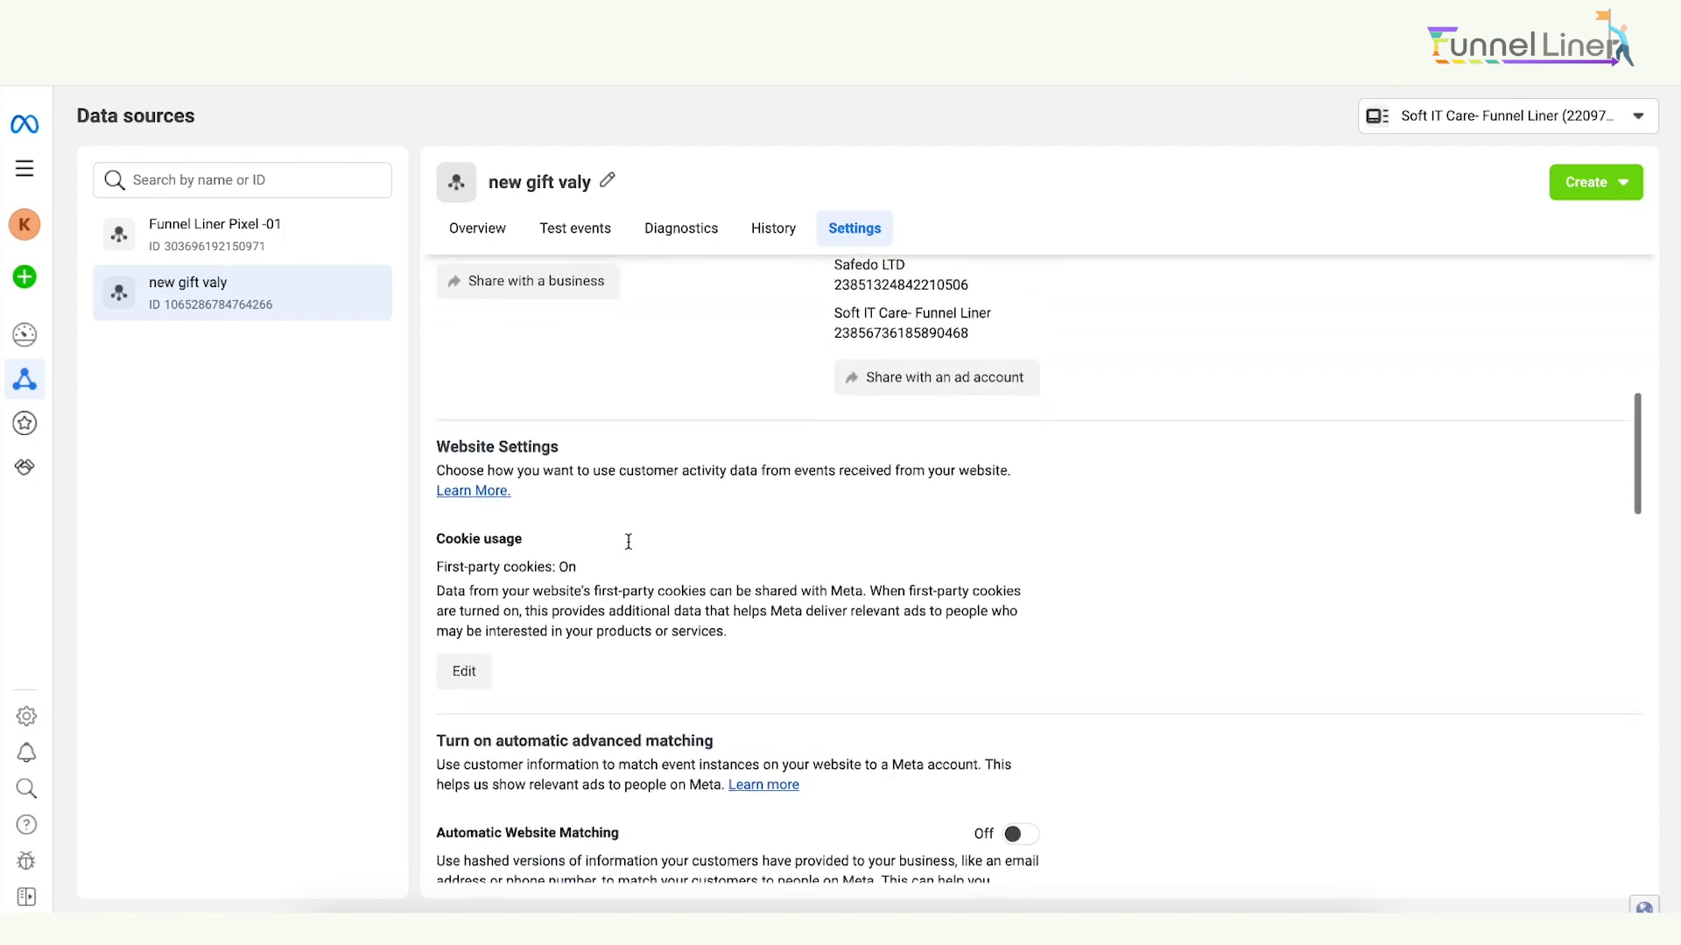
pyautogui.scroll(1, 628, 541)
pyautogui.scroll(5, 628, 546)
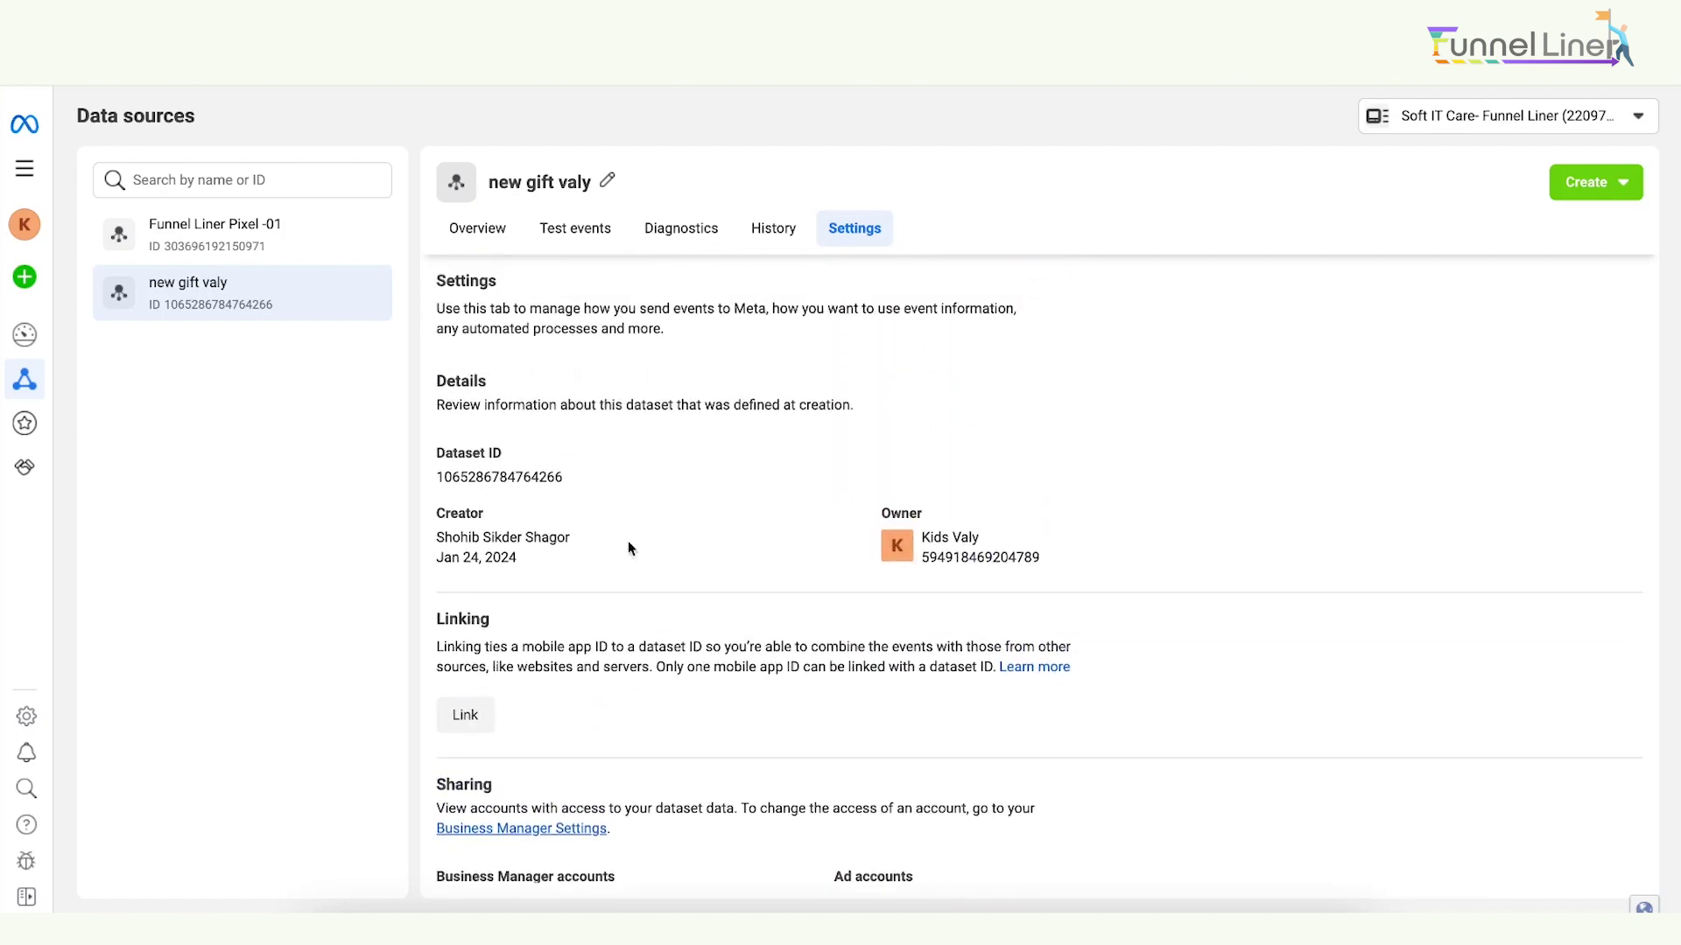
pyautogui.scroll(-2, 628, 548)
pyautogui.scroll(-1, 628, 548)
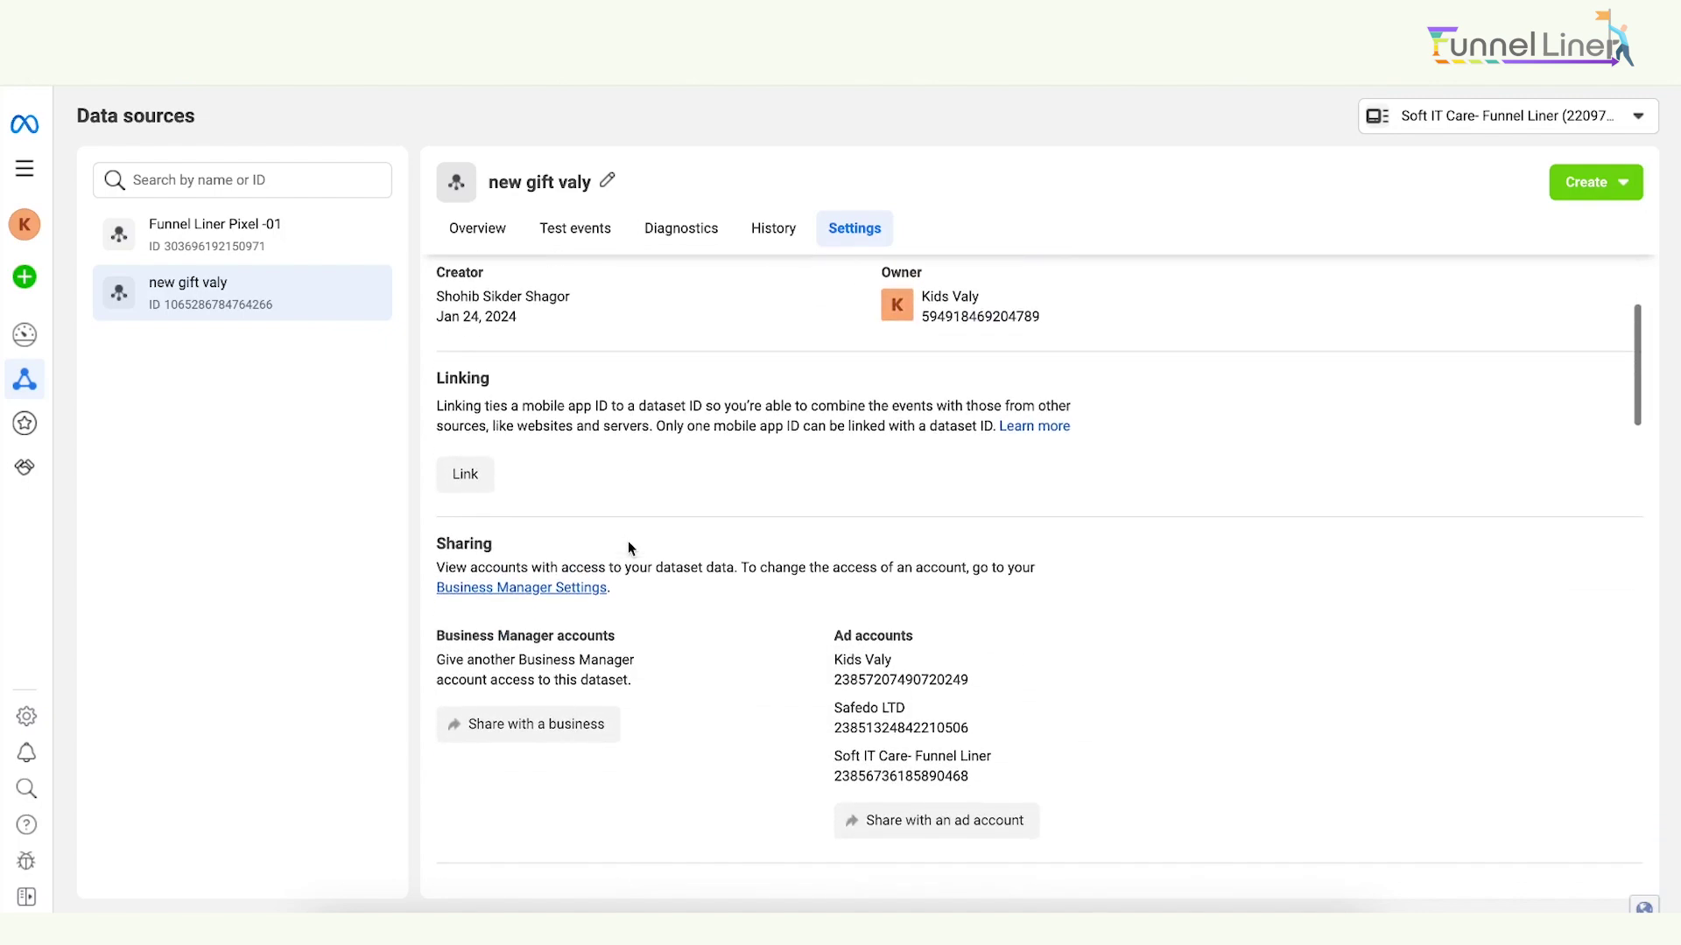
pyautogui.scroll(1, 628, 548)
pyautogui.scroll(-5, 628, 541)
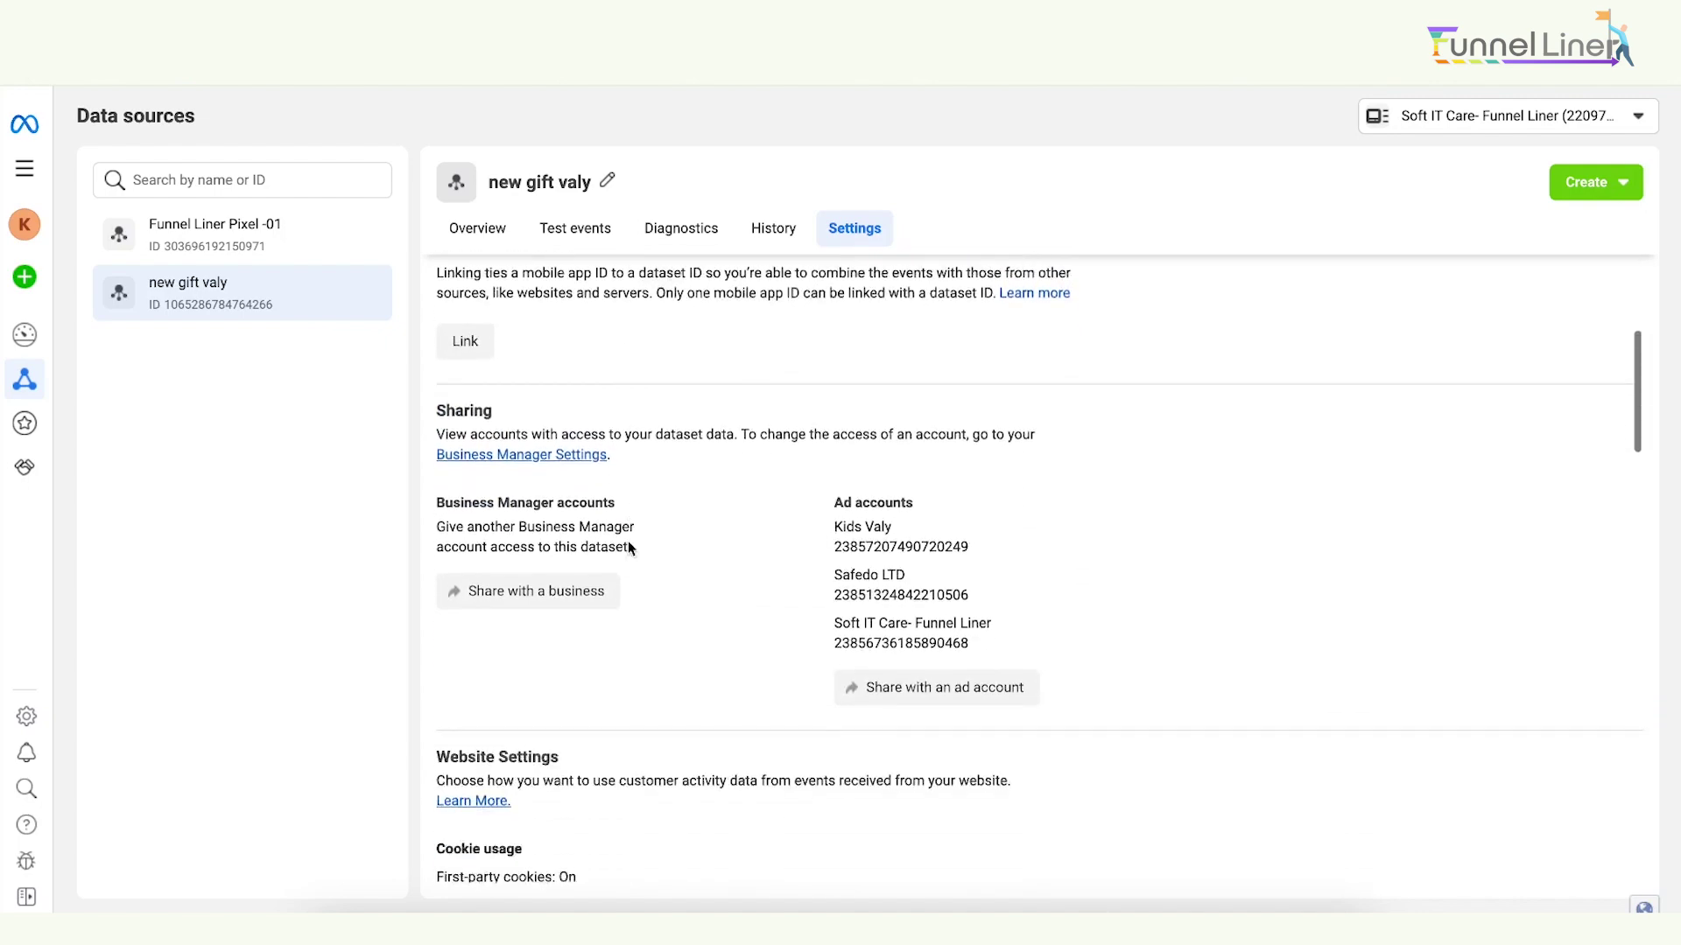
pyautogui.scroll(-3, 628, 541)
pyautogui.scroll(-6, 628, 548)
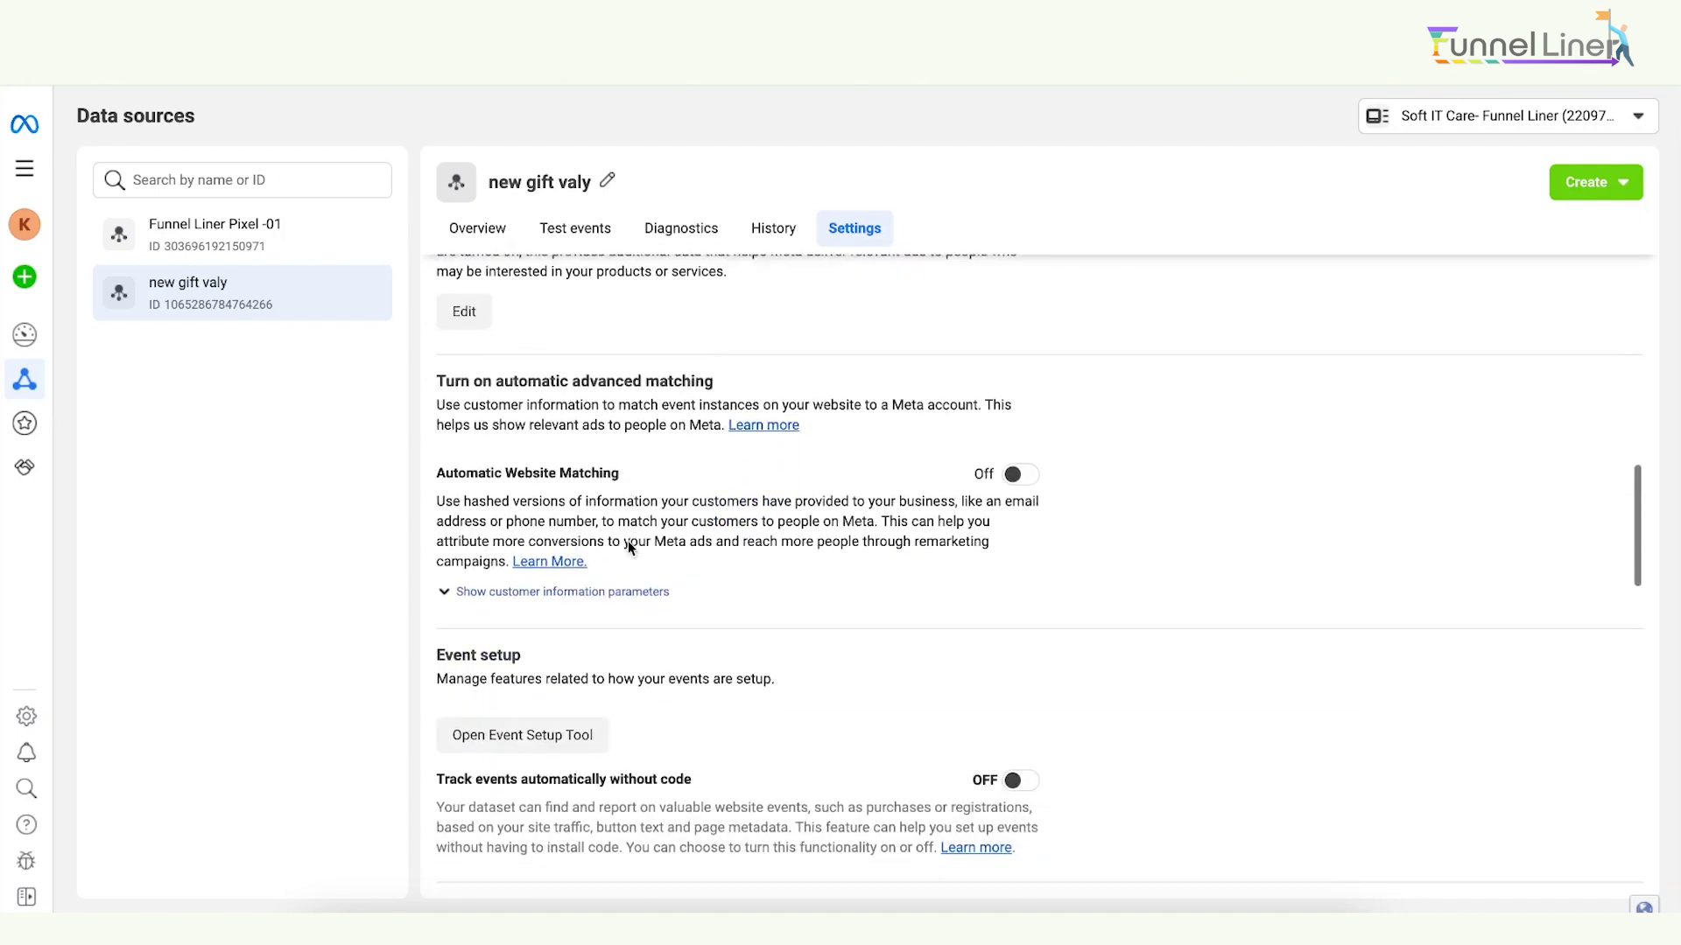
pyautogui.scroll(-3, 627, 541)
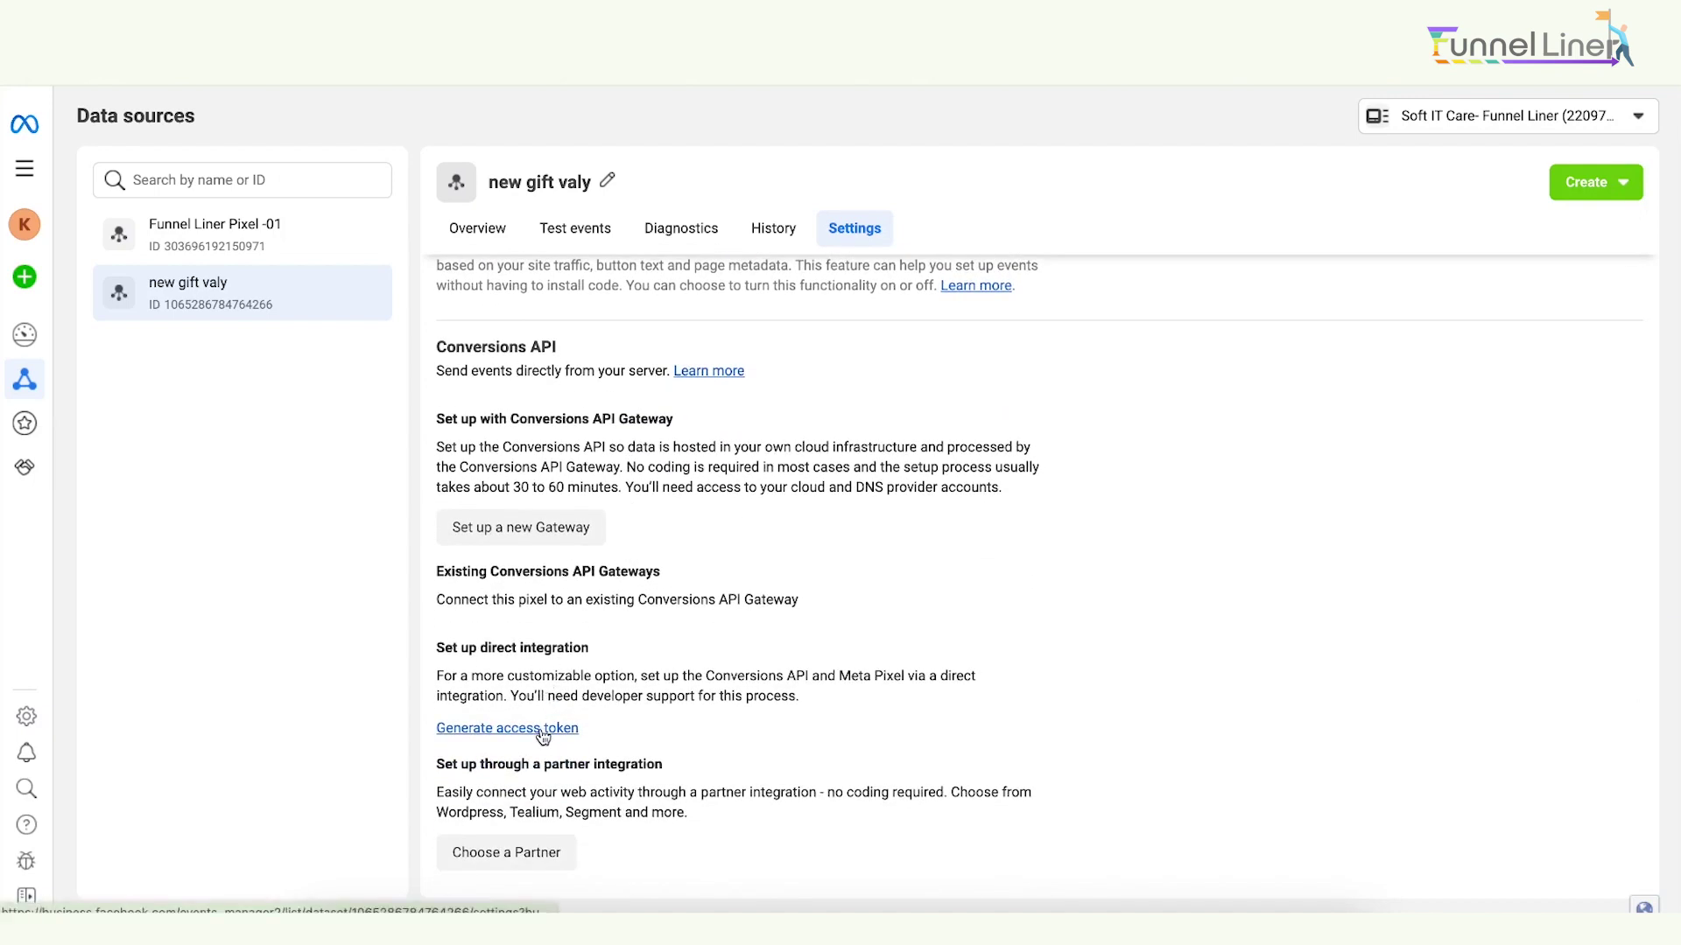
# Step: Generate a Conversions API access token, confirming with the SMS verification code
pyautogui.click(540, 728)
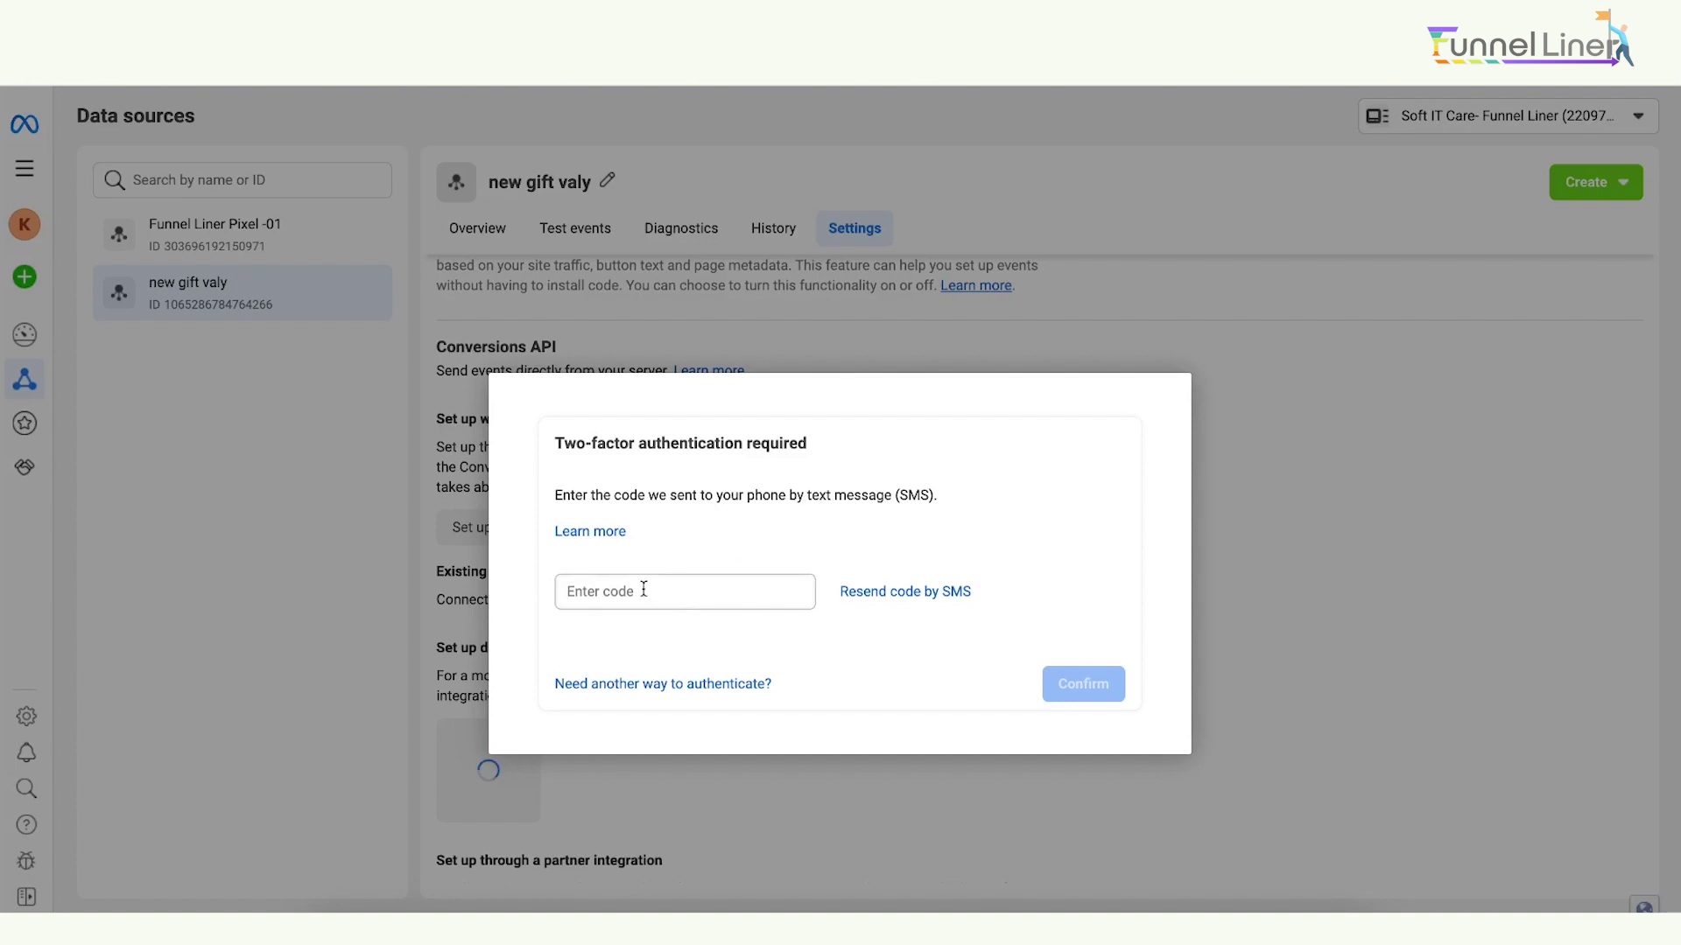
pyautogui.click(644, 590)
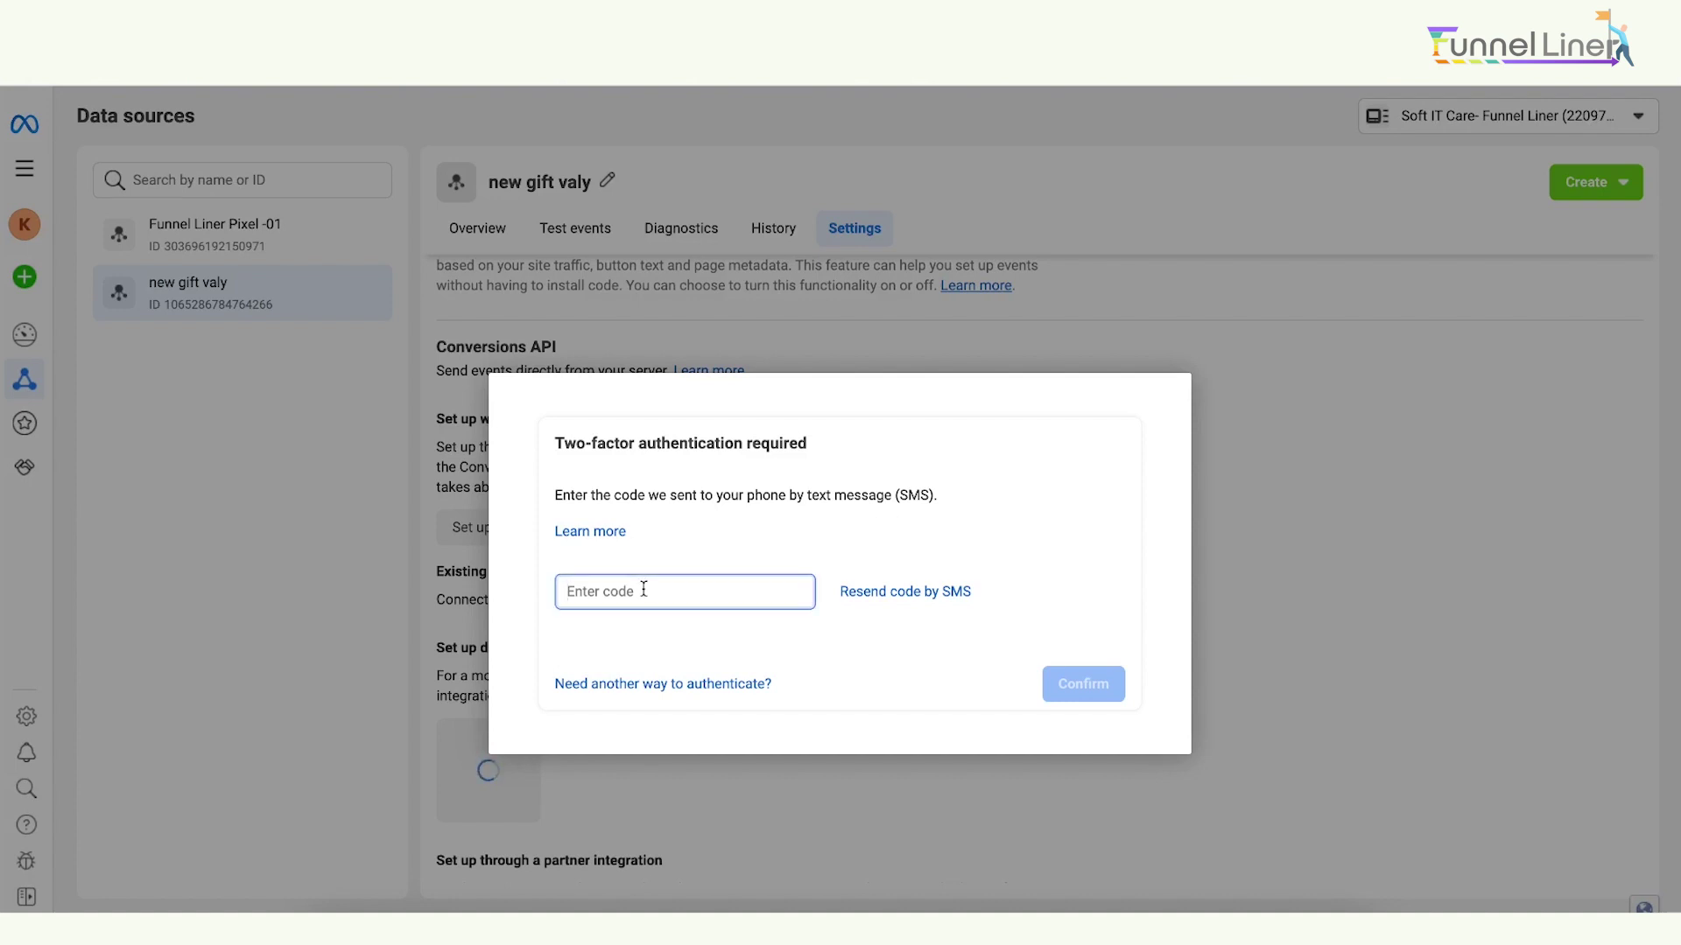
pyautogui.click(1083, 699)
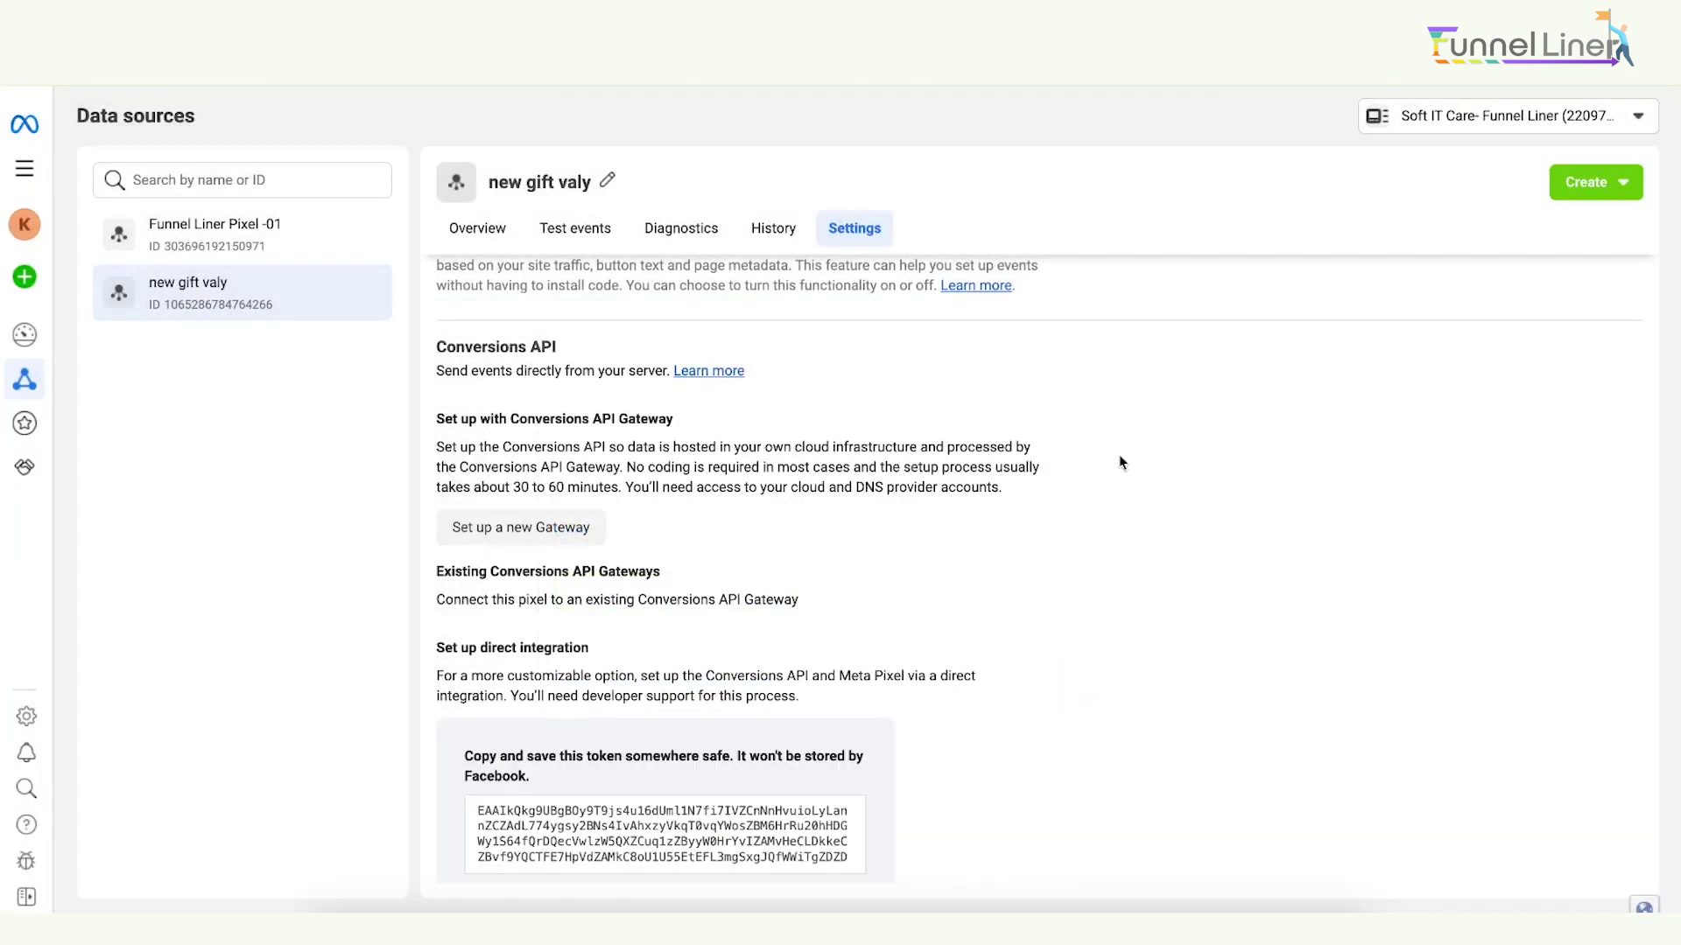
# Step: Copy the generated access token to the clipboard and return to the Tag Manager editor
pyautogui.scroll(-2, 1223, 561)
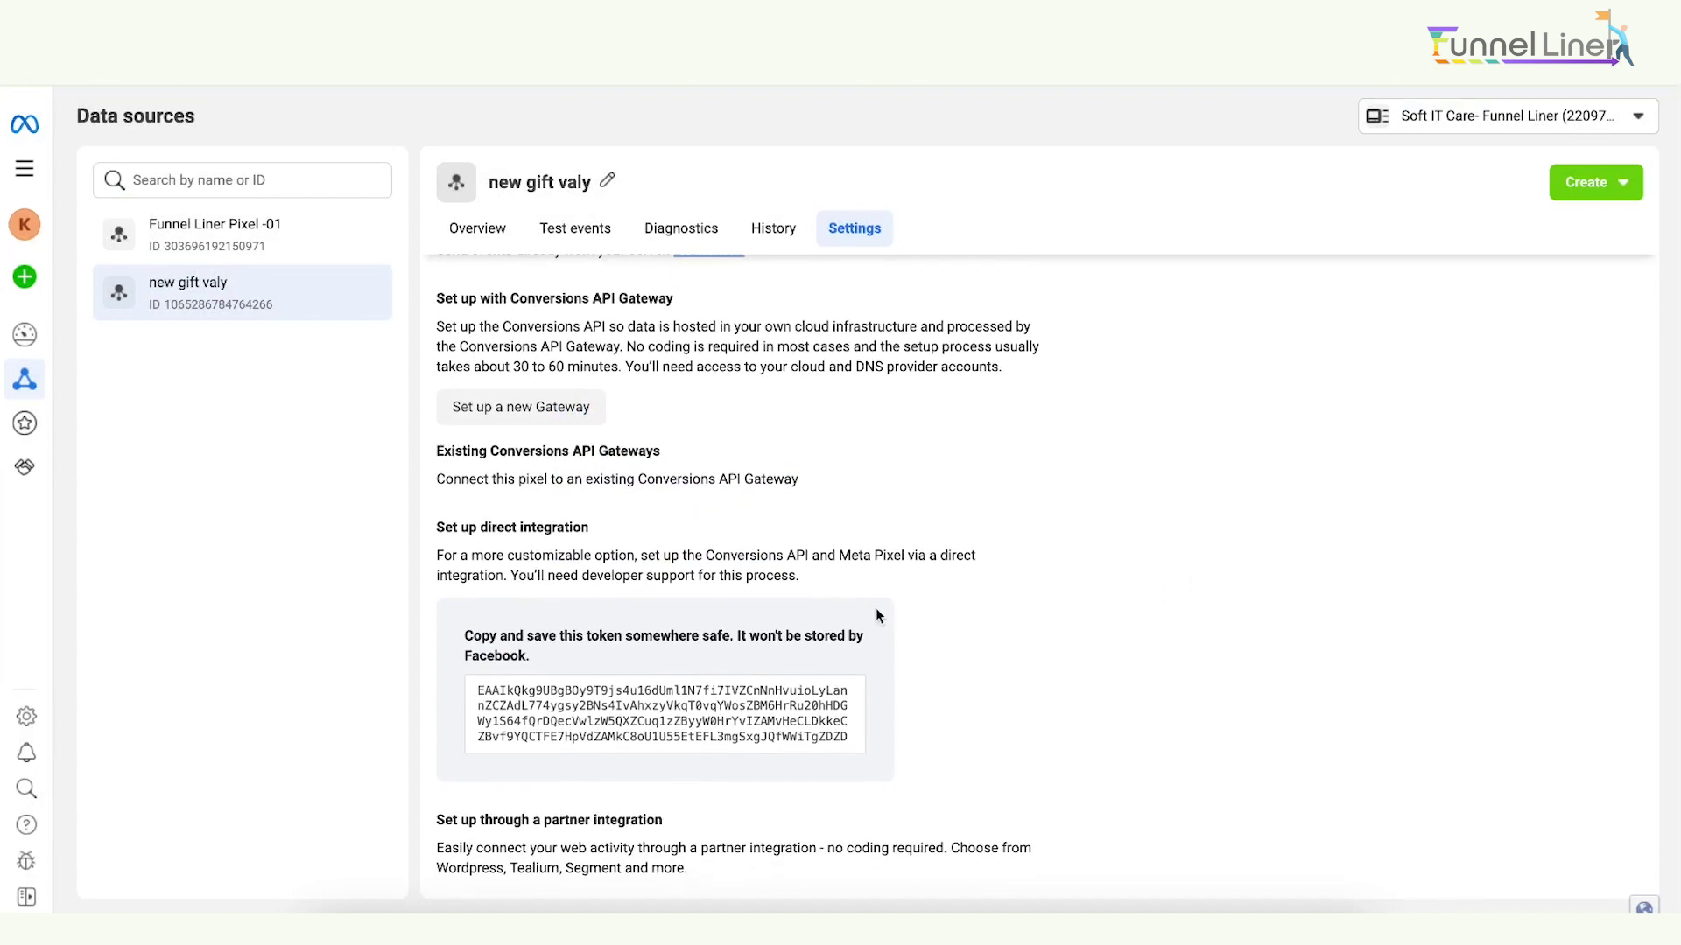
pyautogui.click(674, 721)
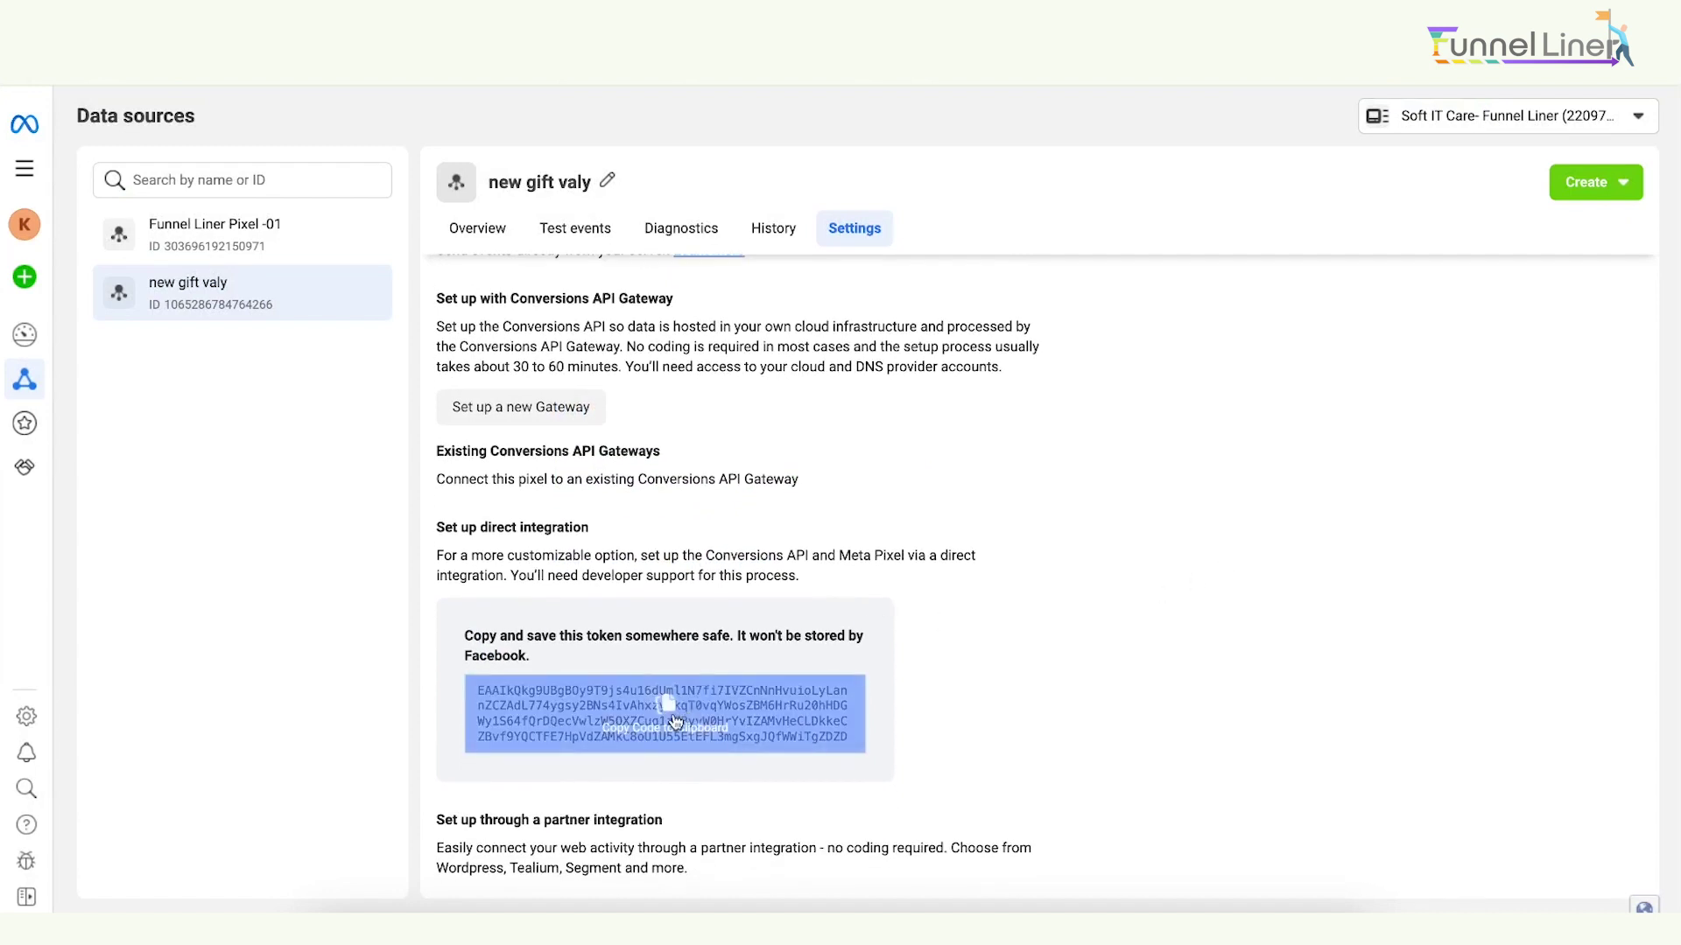
pyautogui.click(674, 721)
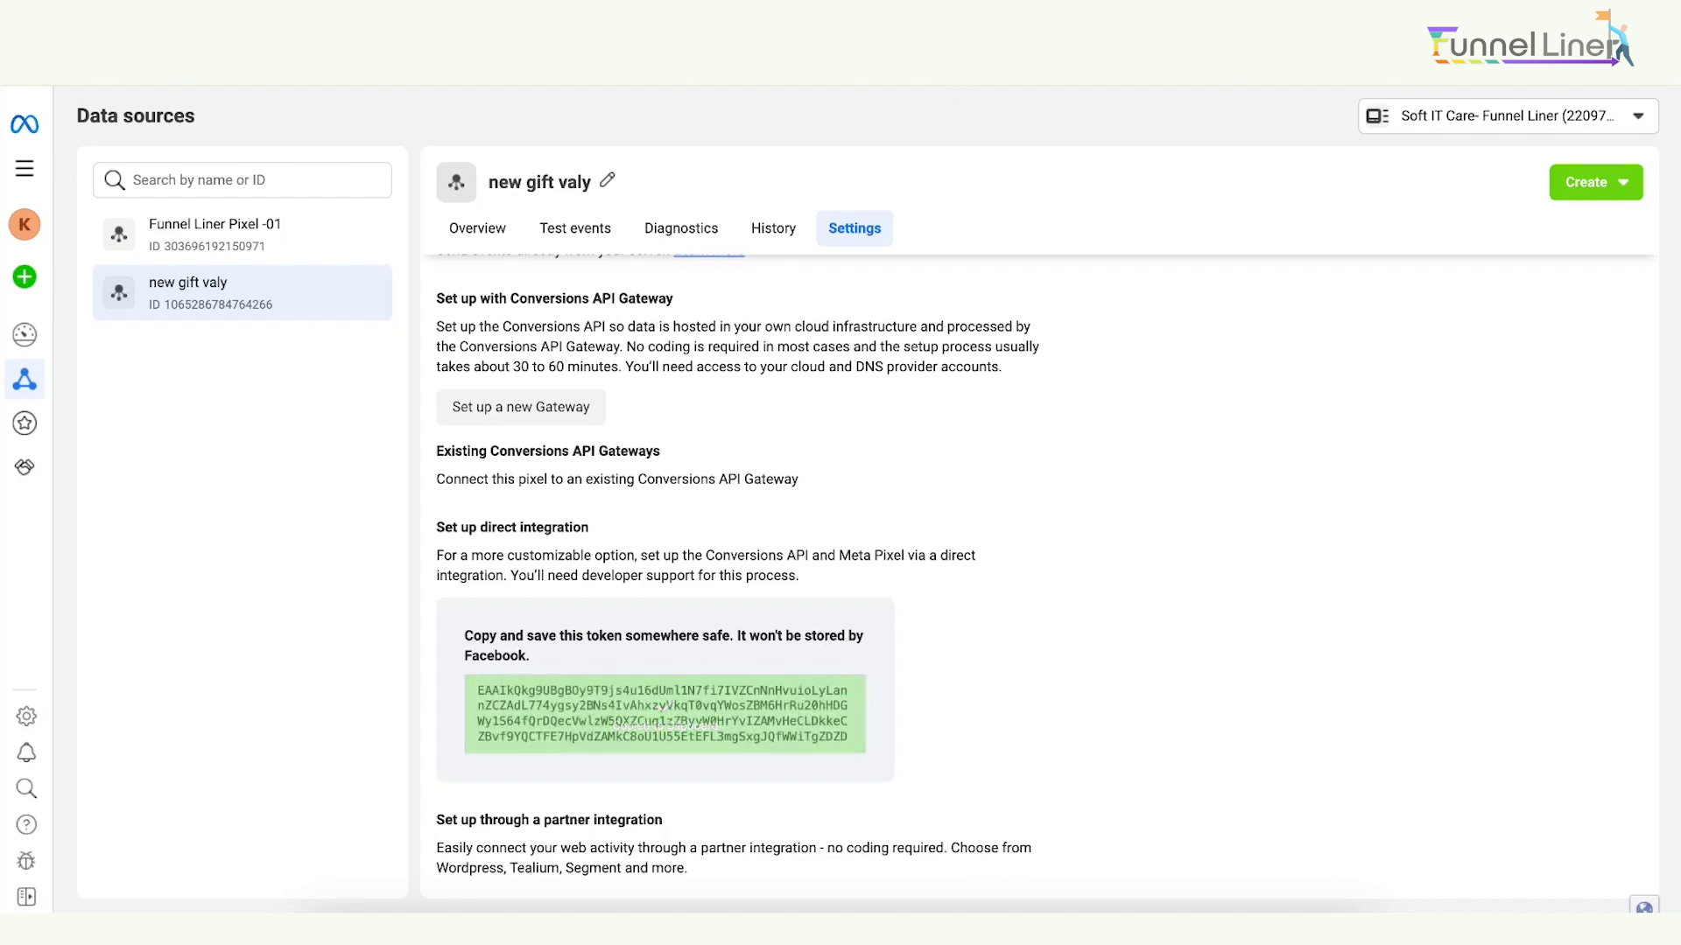
pyautogui.scroll(10, 1039, 569)
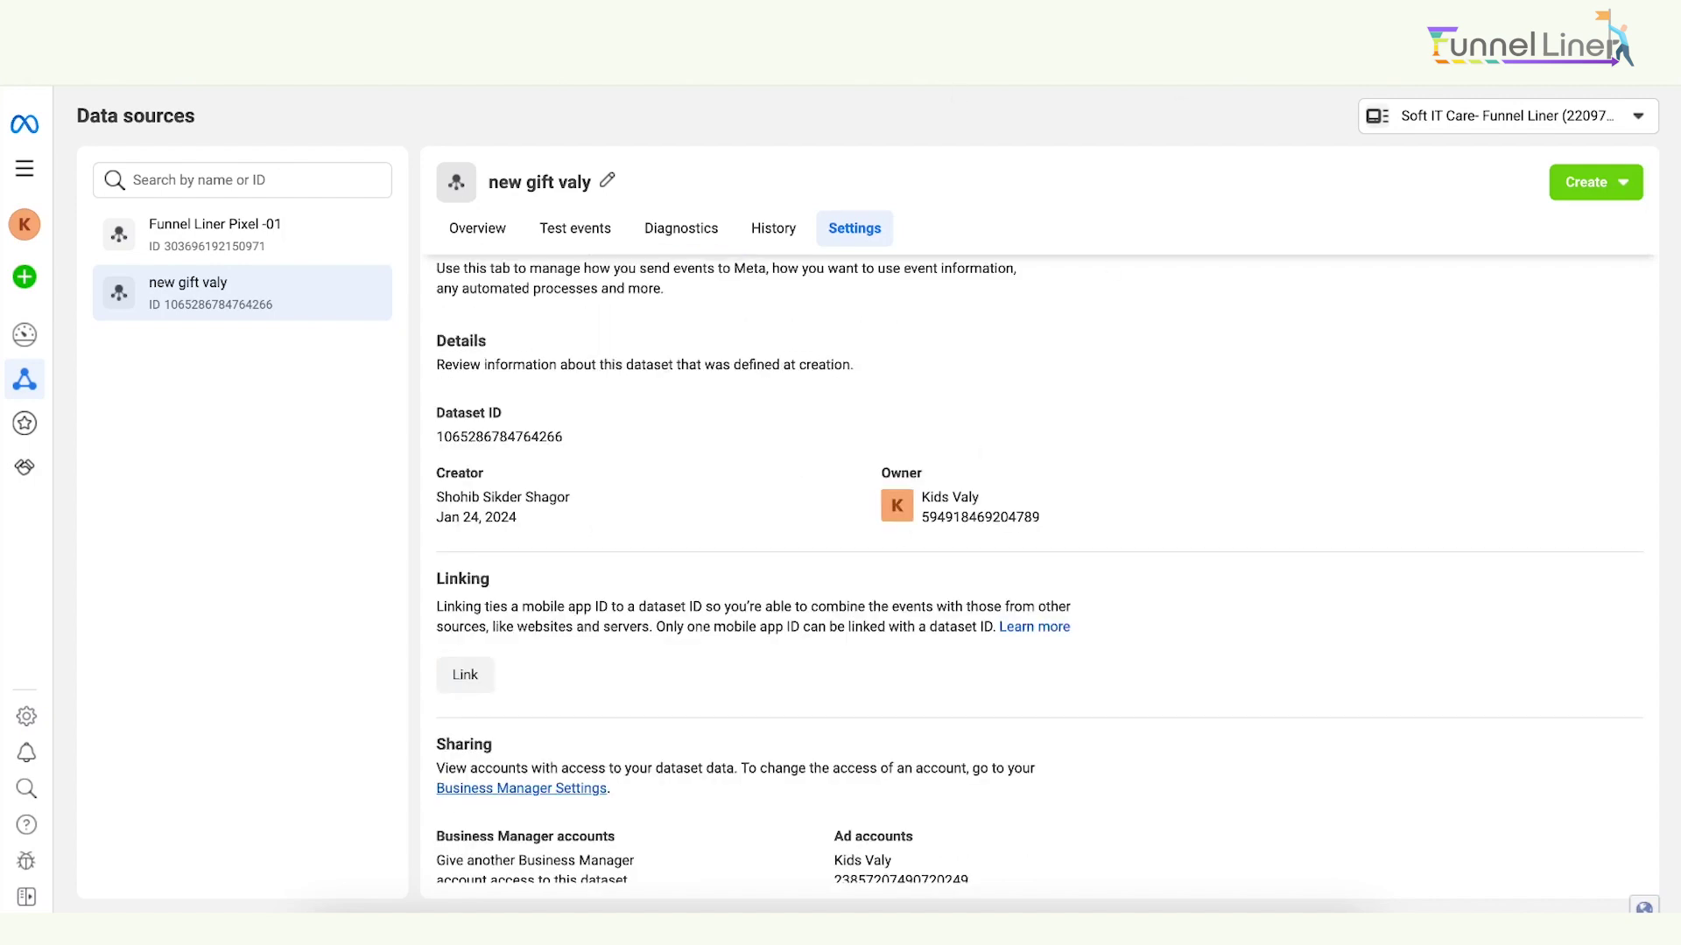
pyautogui.hotkey('ctrl', 'Tab')
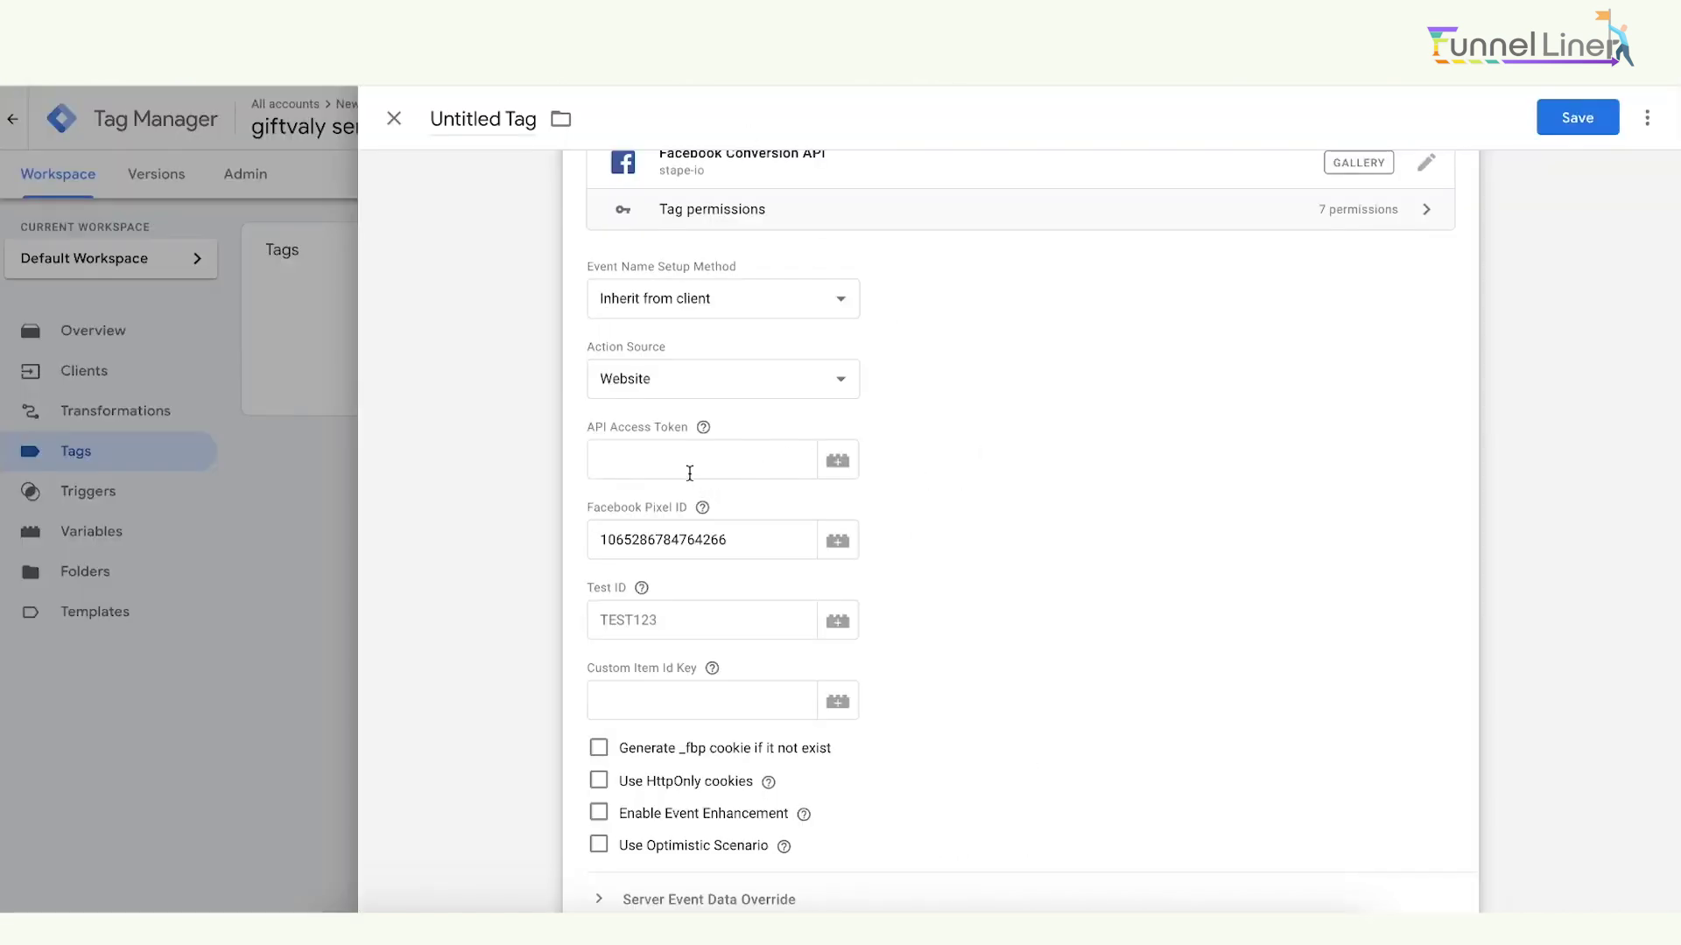
# Step: Paste the Meta access token into the tag's API Access Token field
pyautogui.click(680, 464)
pyautogui.hotkey('ctrl', 'v')
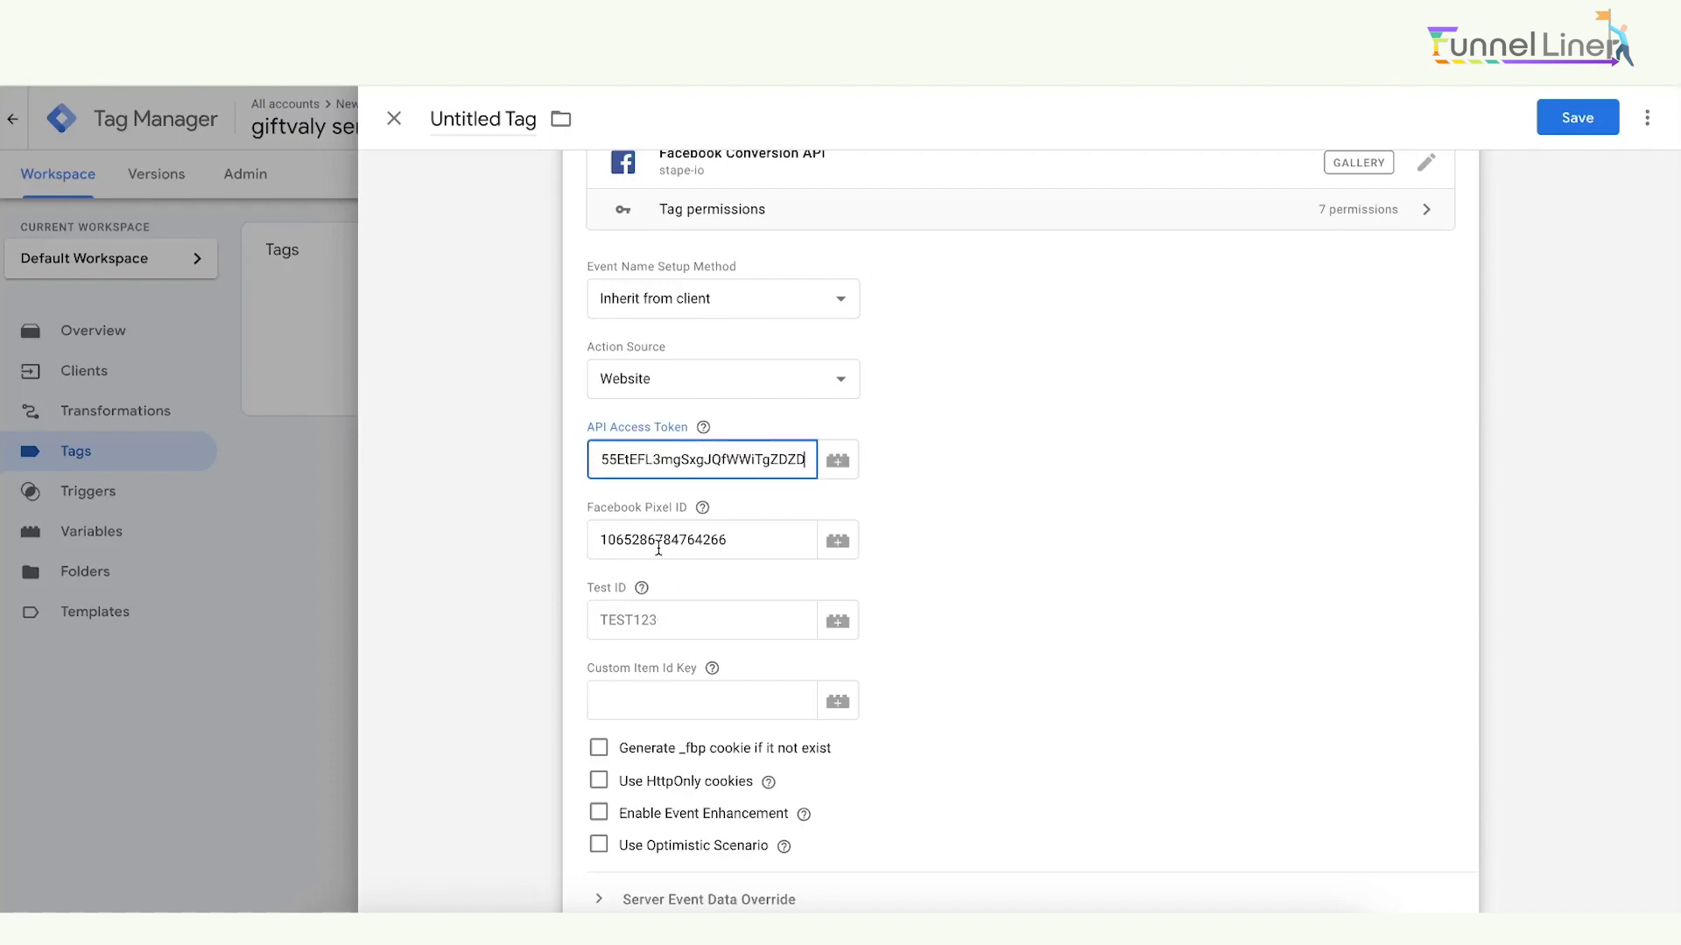
pyautogui.click(641, 622)
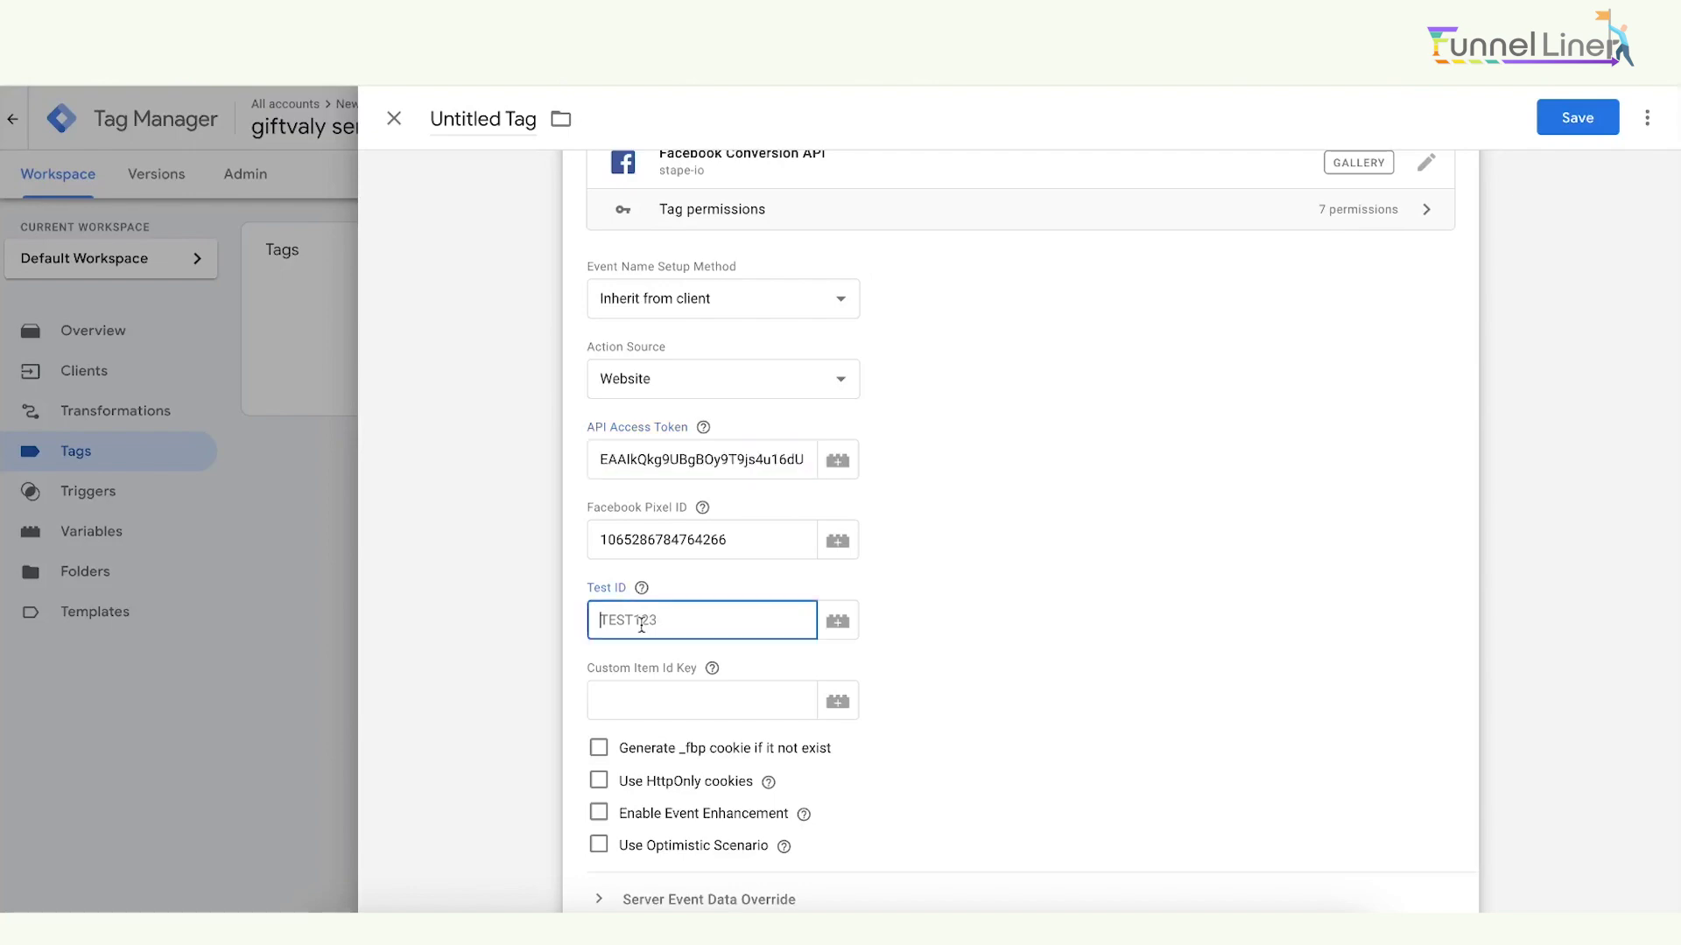
pyautogui.hotkey('ctrl', 'Tab')
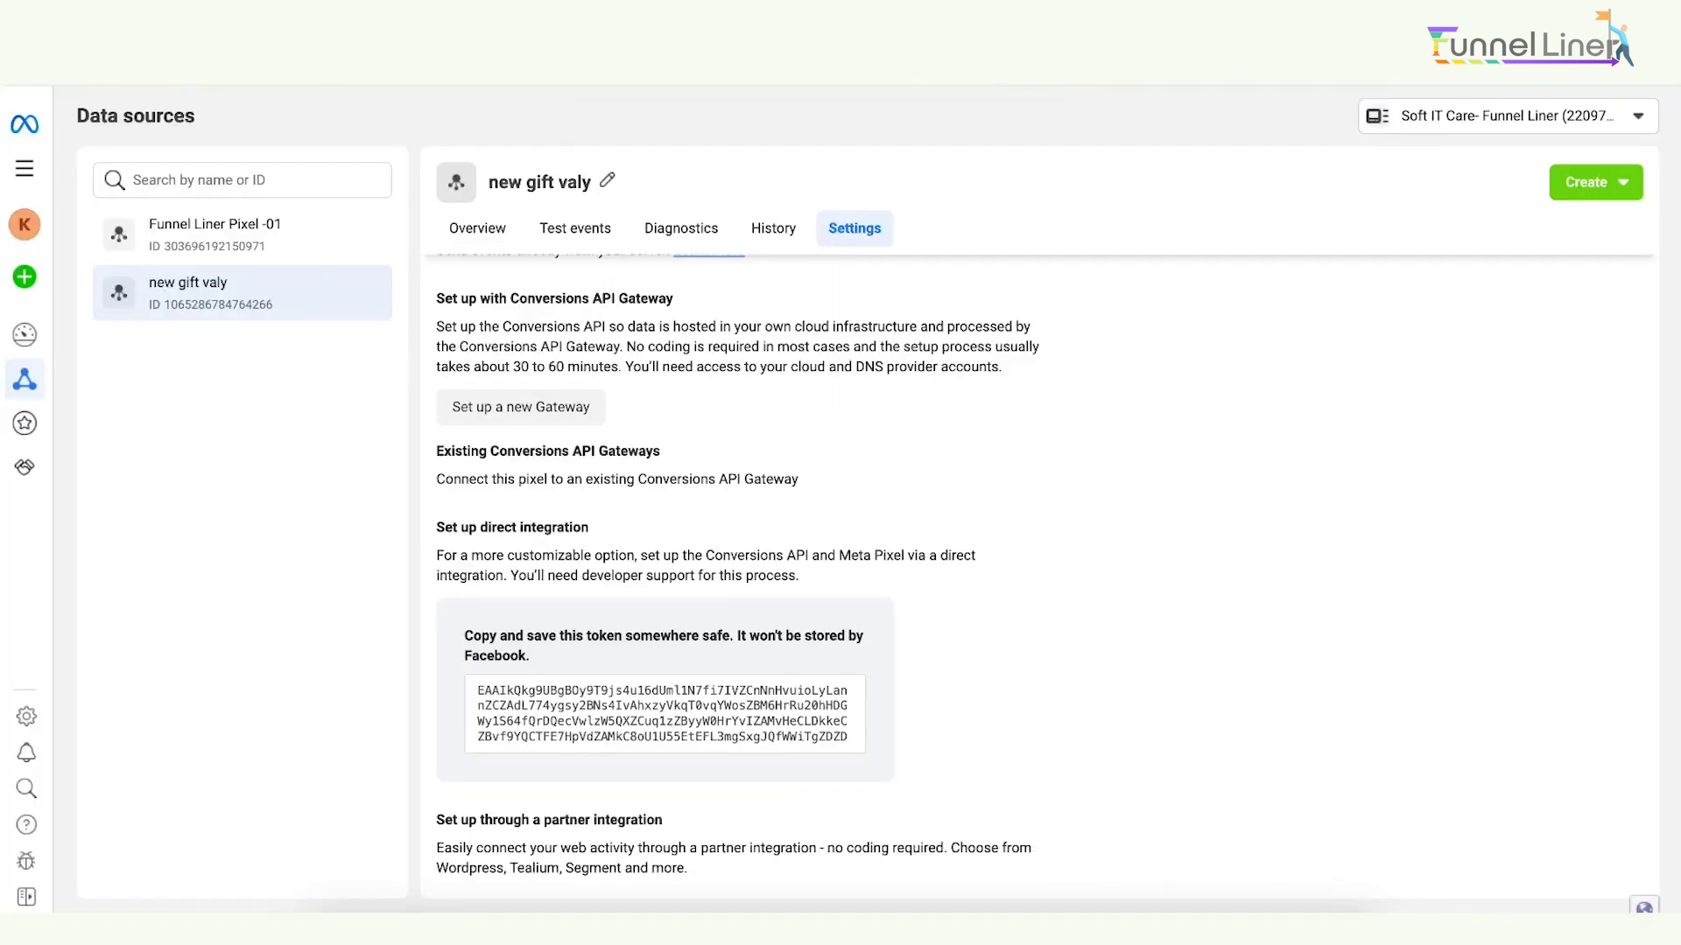
# Step: Copy server test event code TEST15543 from the dataset's Test events page
pyautogui.scroll(10, 1039, 578)
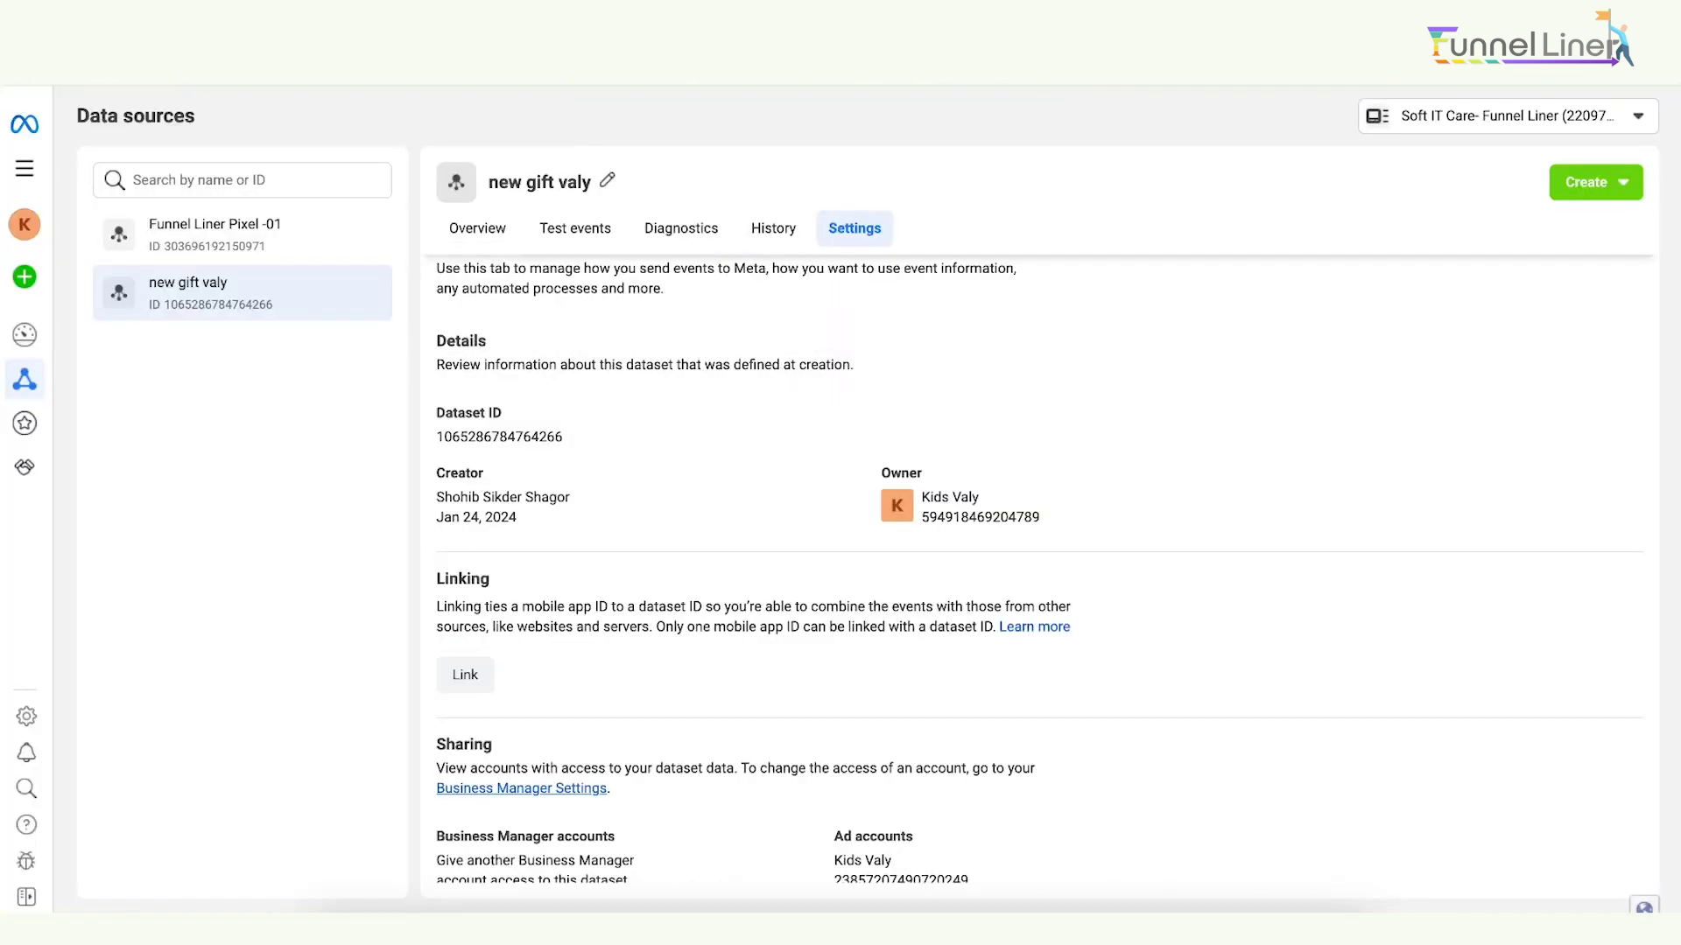
pyautogui.scroll(-10, 678, 322)
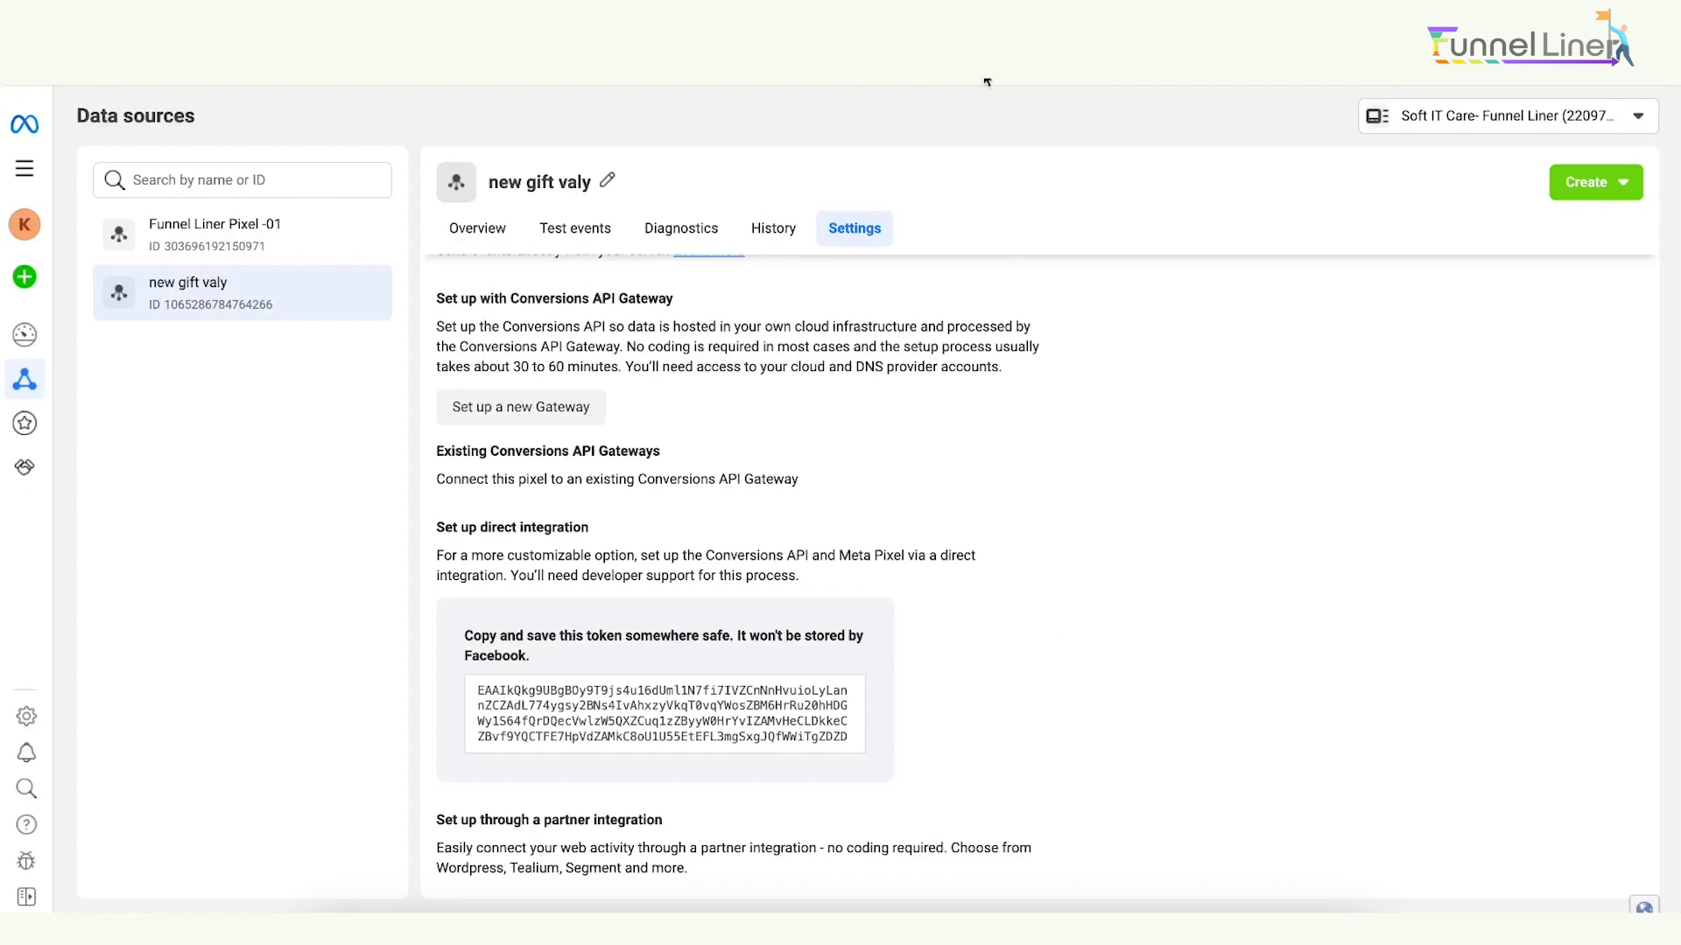
pyautogui.click(570, 228)
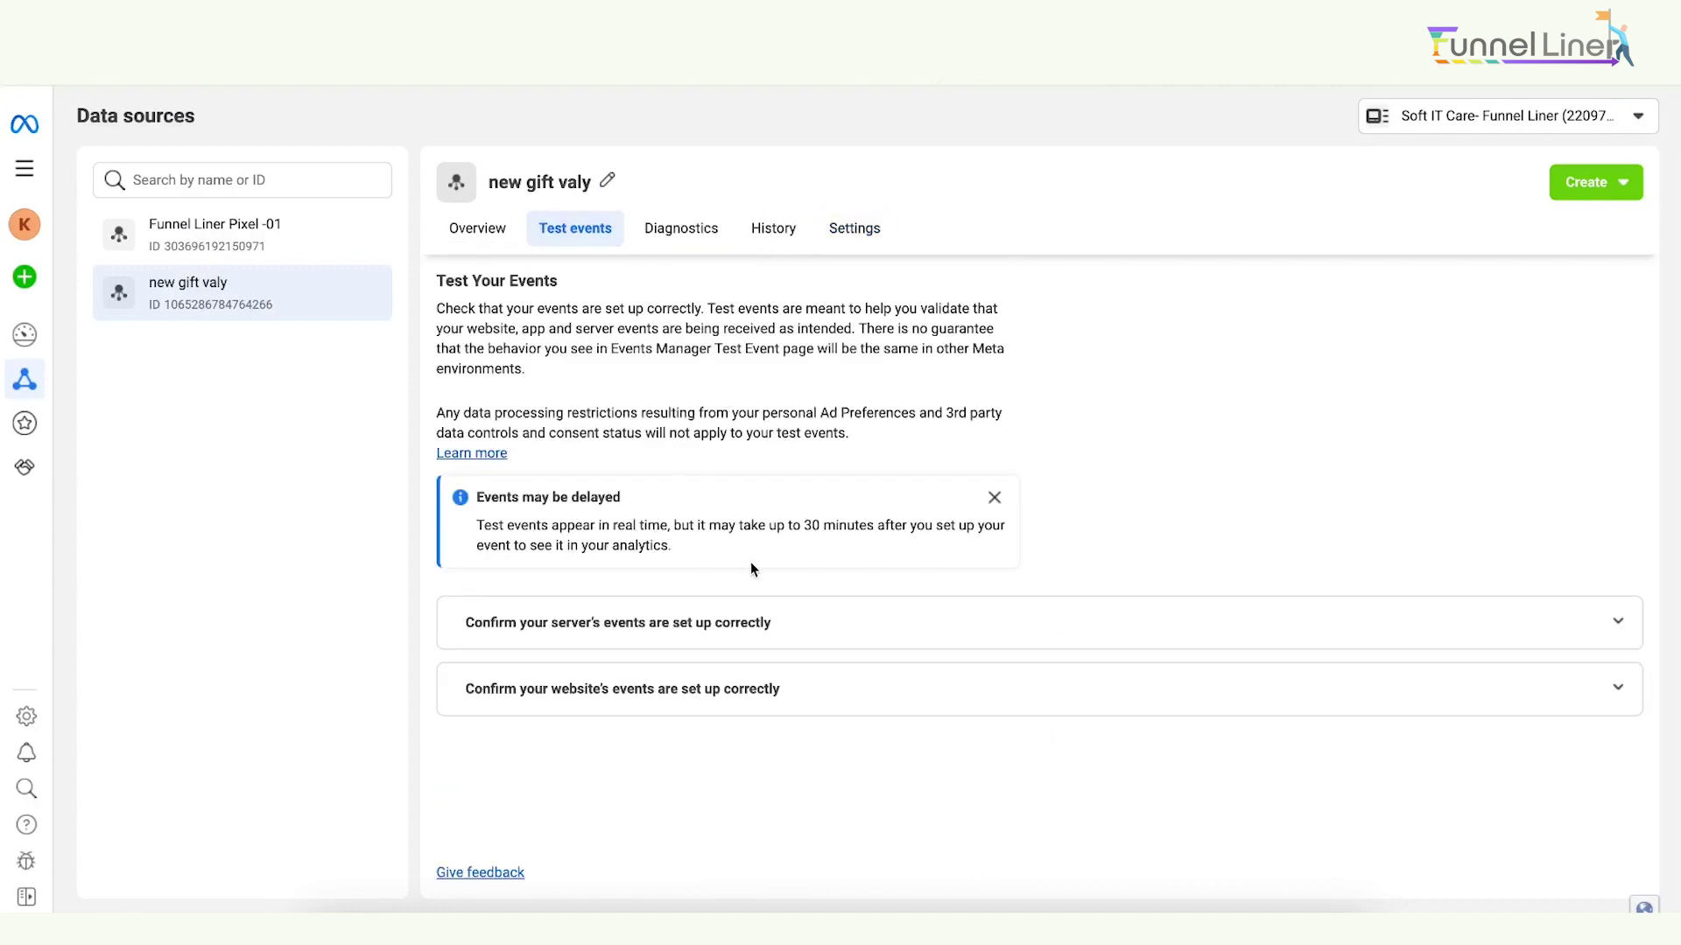
pyautogui.click(670, 627)
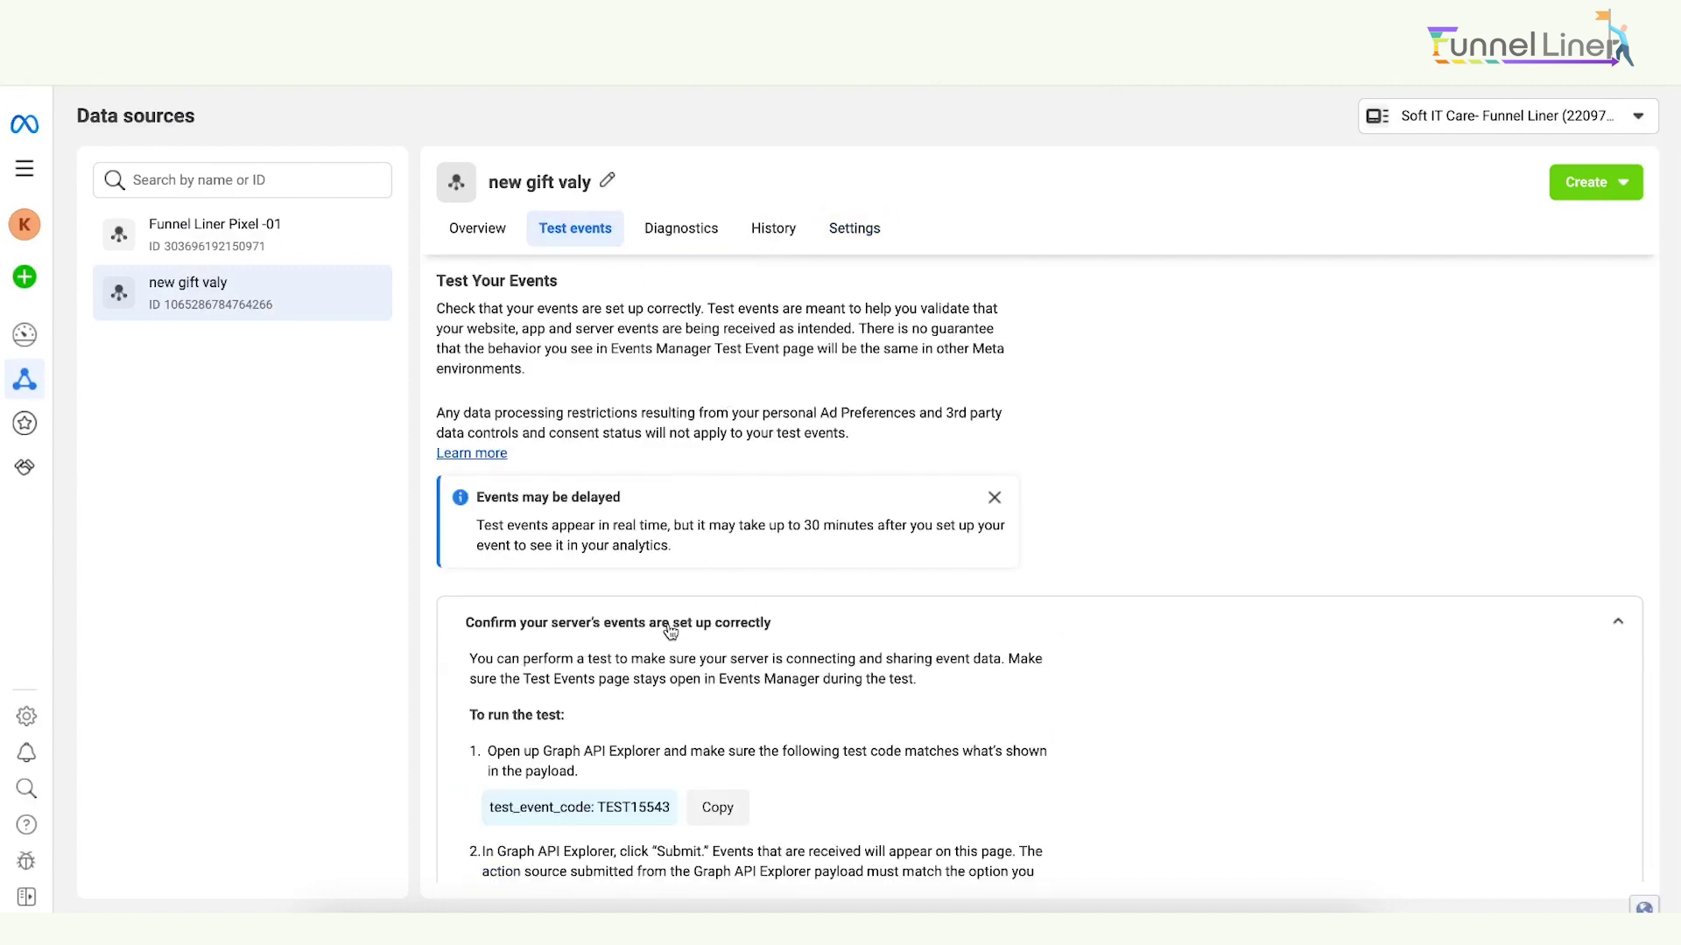
pyautogui.click(714, 809)
pyautogui.hotkey('alt', 'Tab')
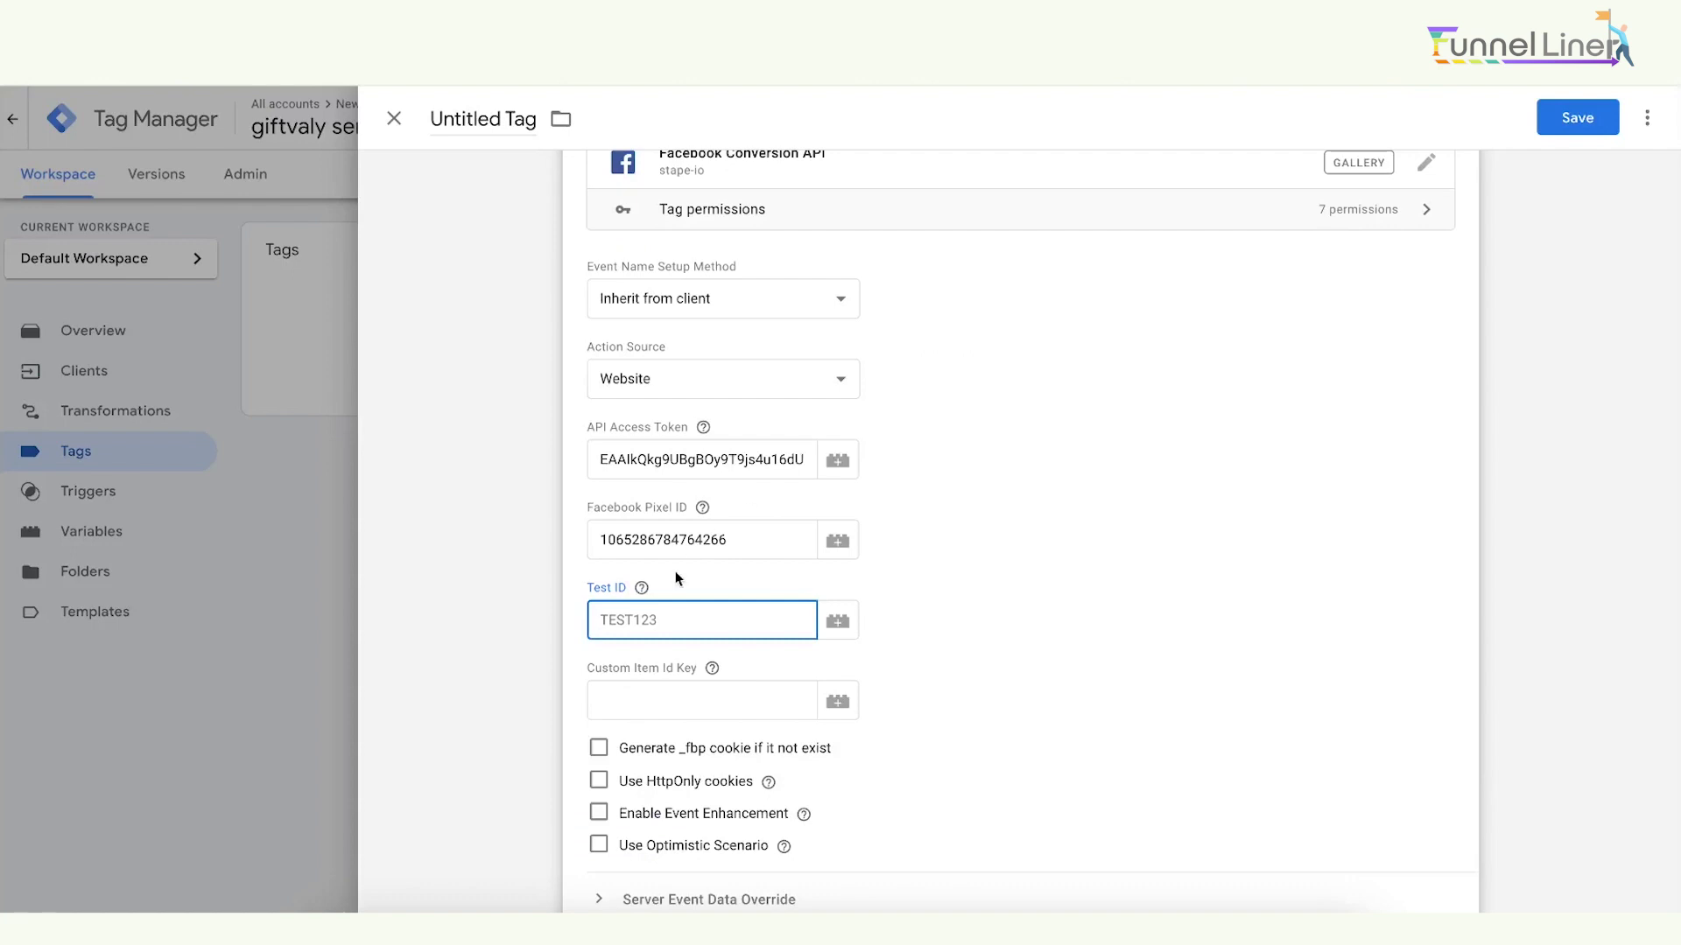
# Step: Paste TEST15543 into the tag's Test ID field
pyautogui.hotkey('ctrl', 'v')
pyautogui.hotkey('alt', 'Tab')
# Step: Copy the gift valy container's API key from Stape for Custom Item Id Key
pyautogui.click(639, 712)
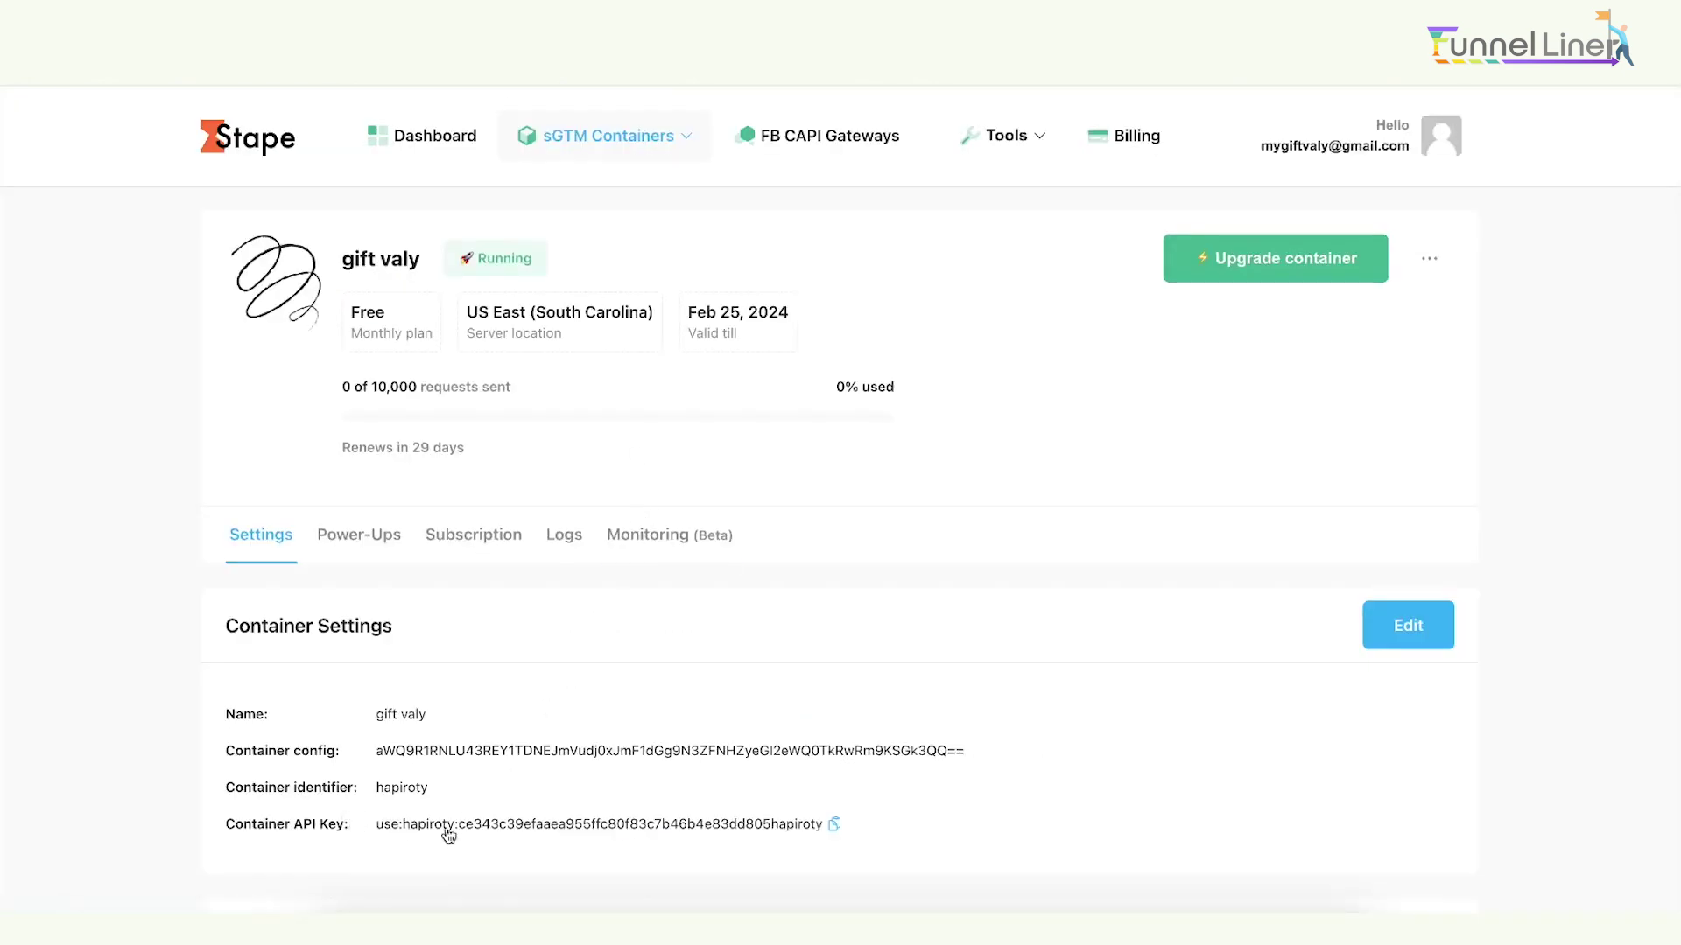
pyautogui.click(834, 825)
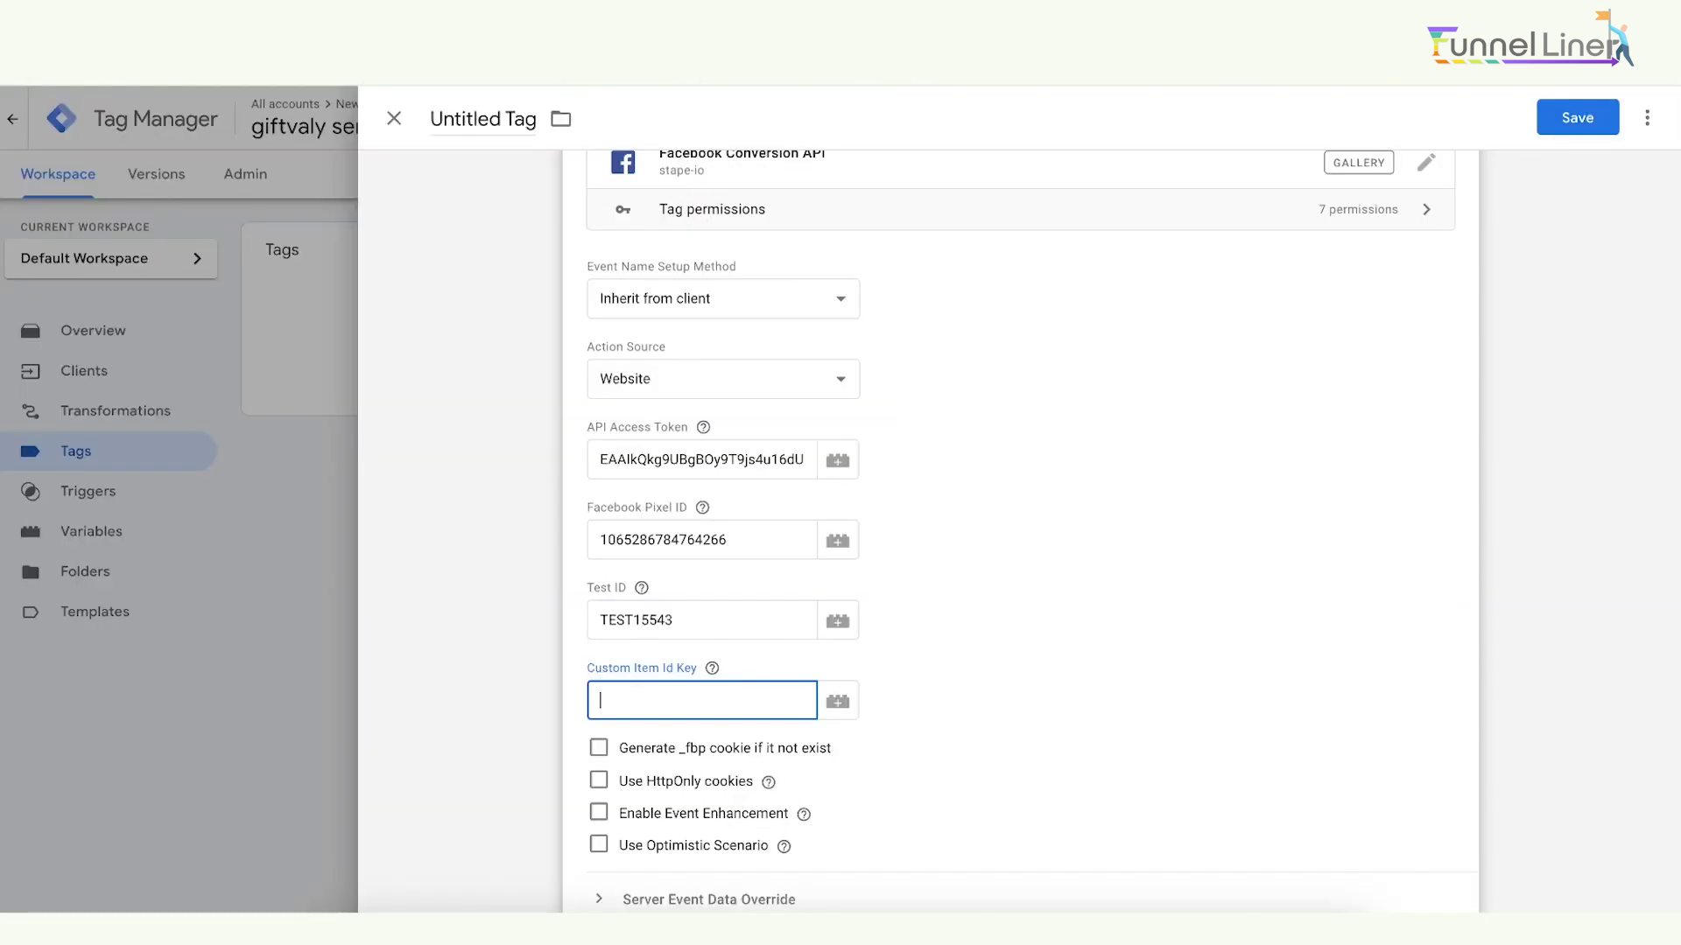
# Step: Paste the Stape API key into Custom Item Id Key and open the tag's trigger list
pyautogui.hotkey('ctrl', 'v')
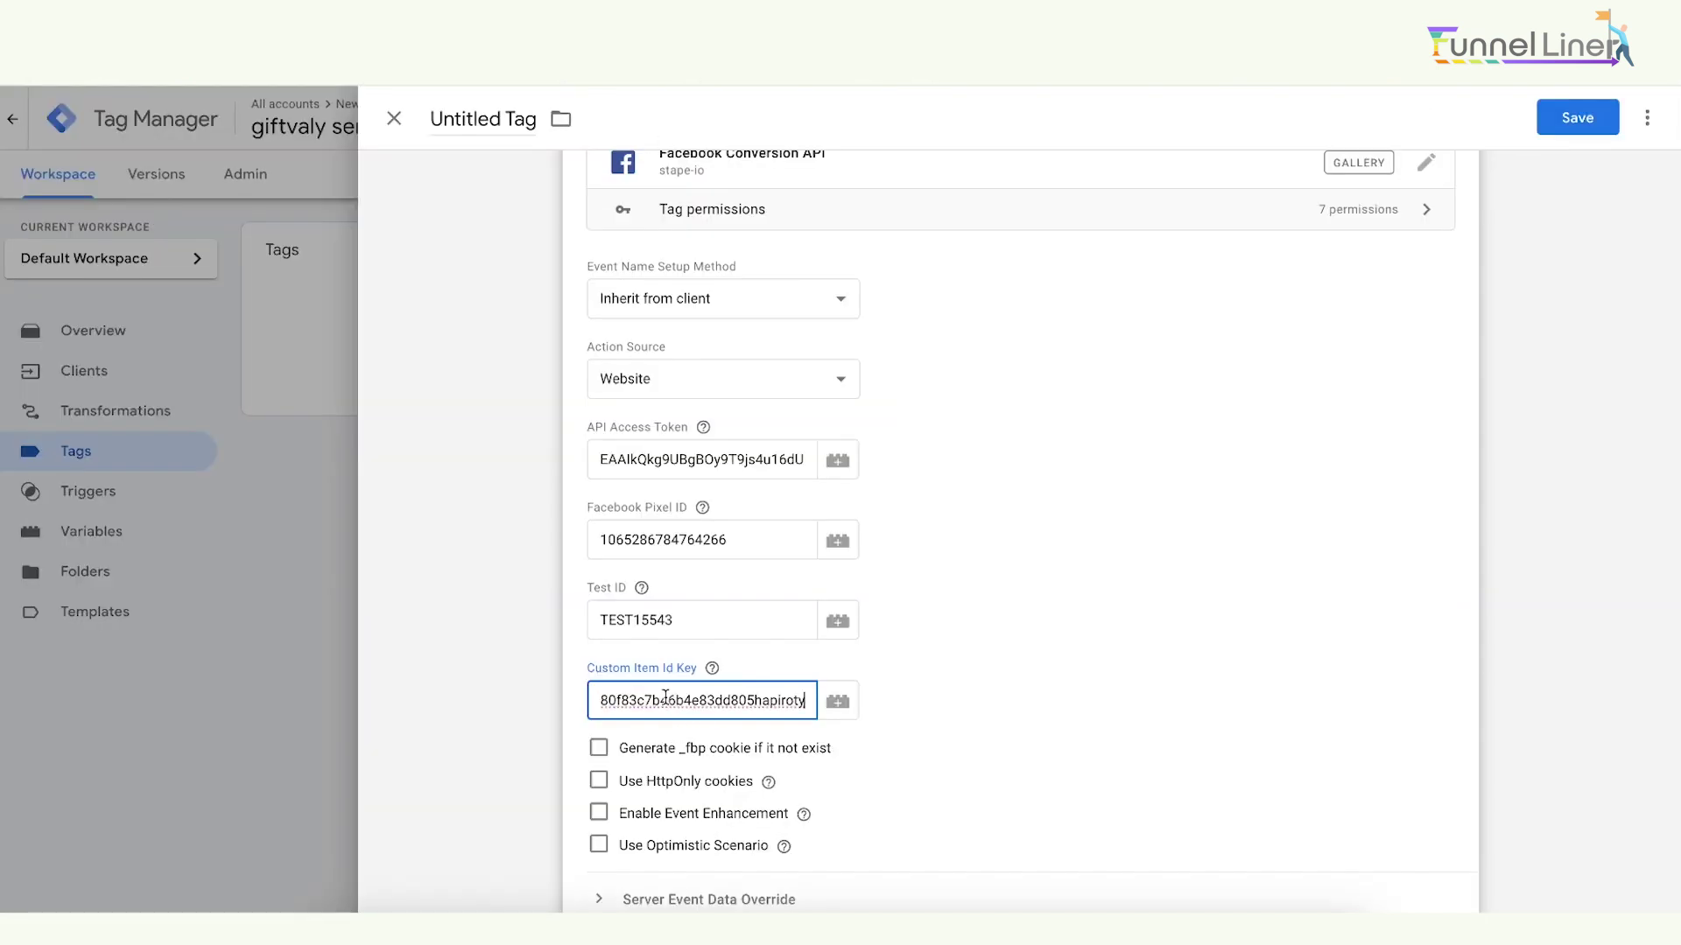
pyautogui.click(1036, 586)
pyautogui.scroll(-5, 1037, 586)
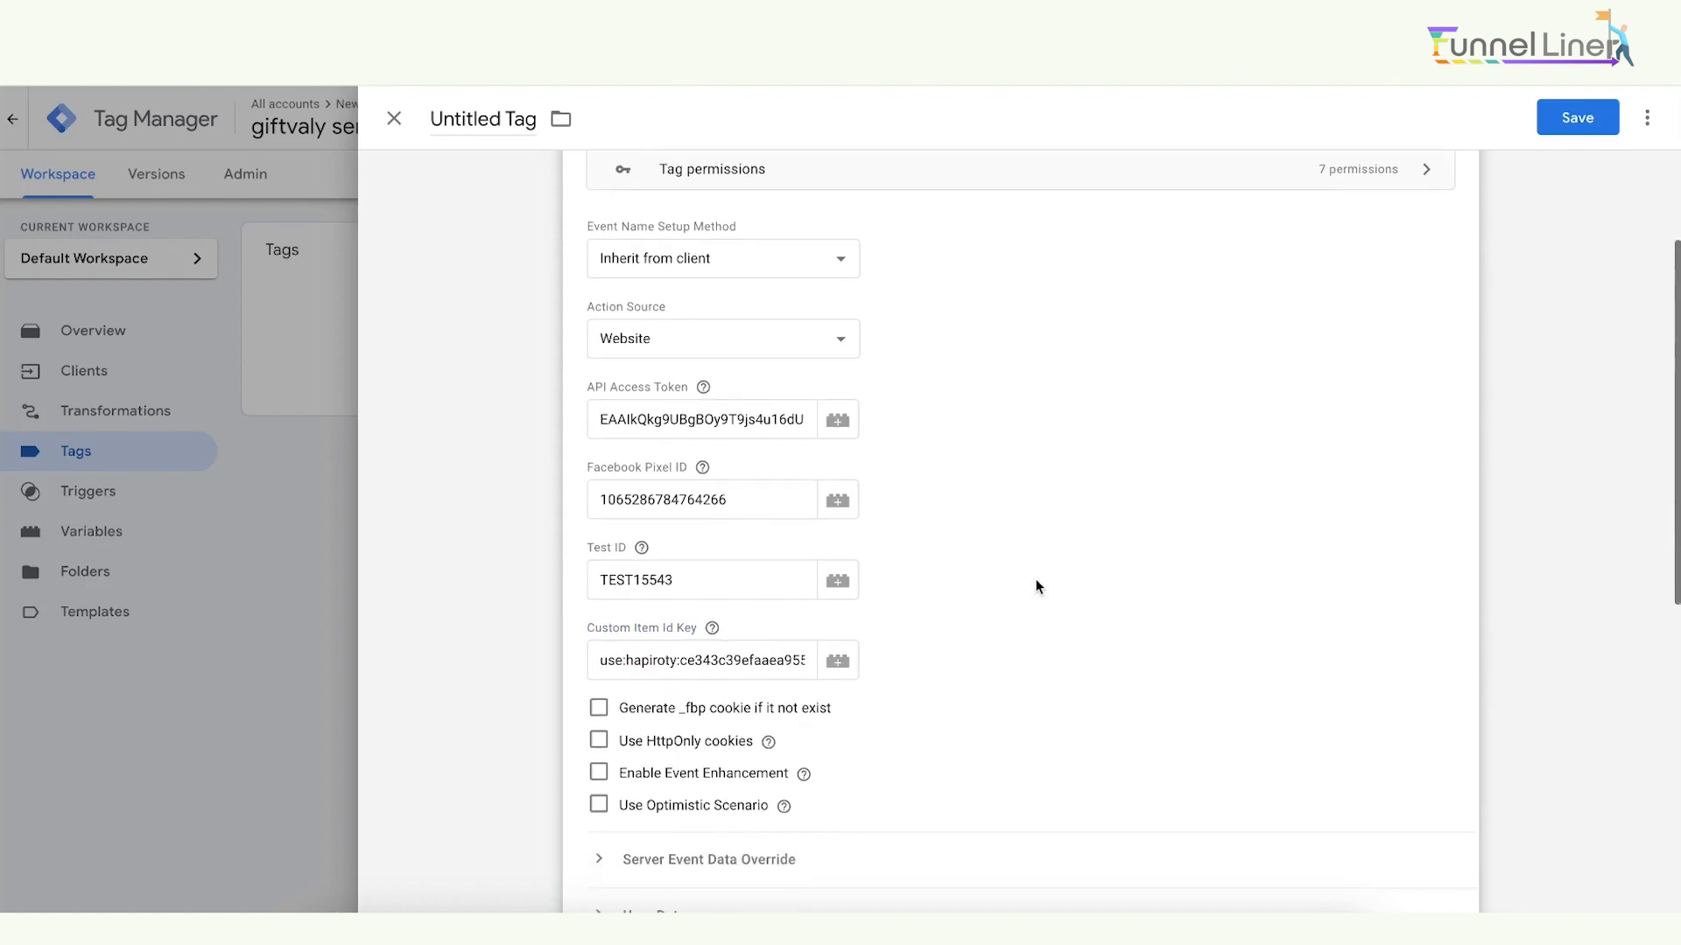
pyautogui.scroll(-2, 1039, 586)
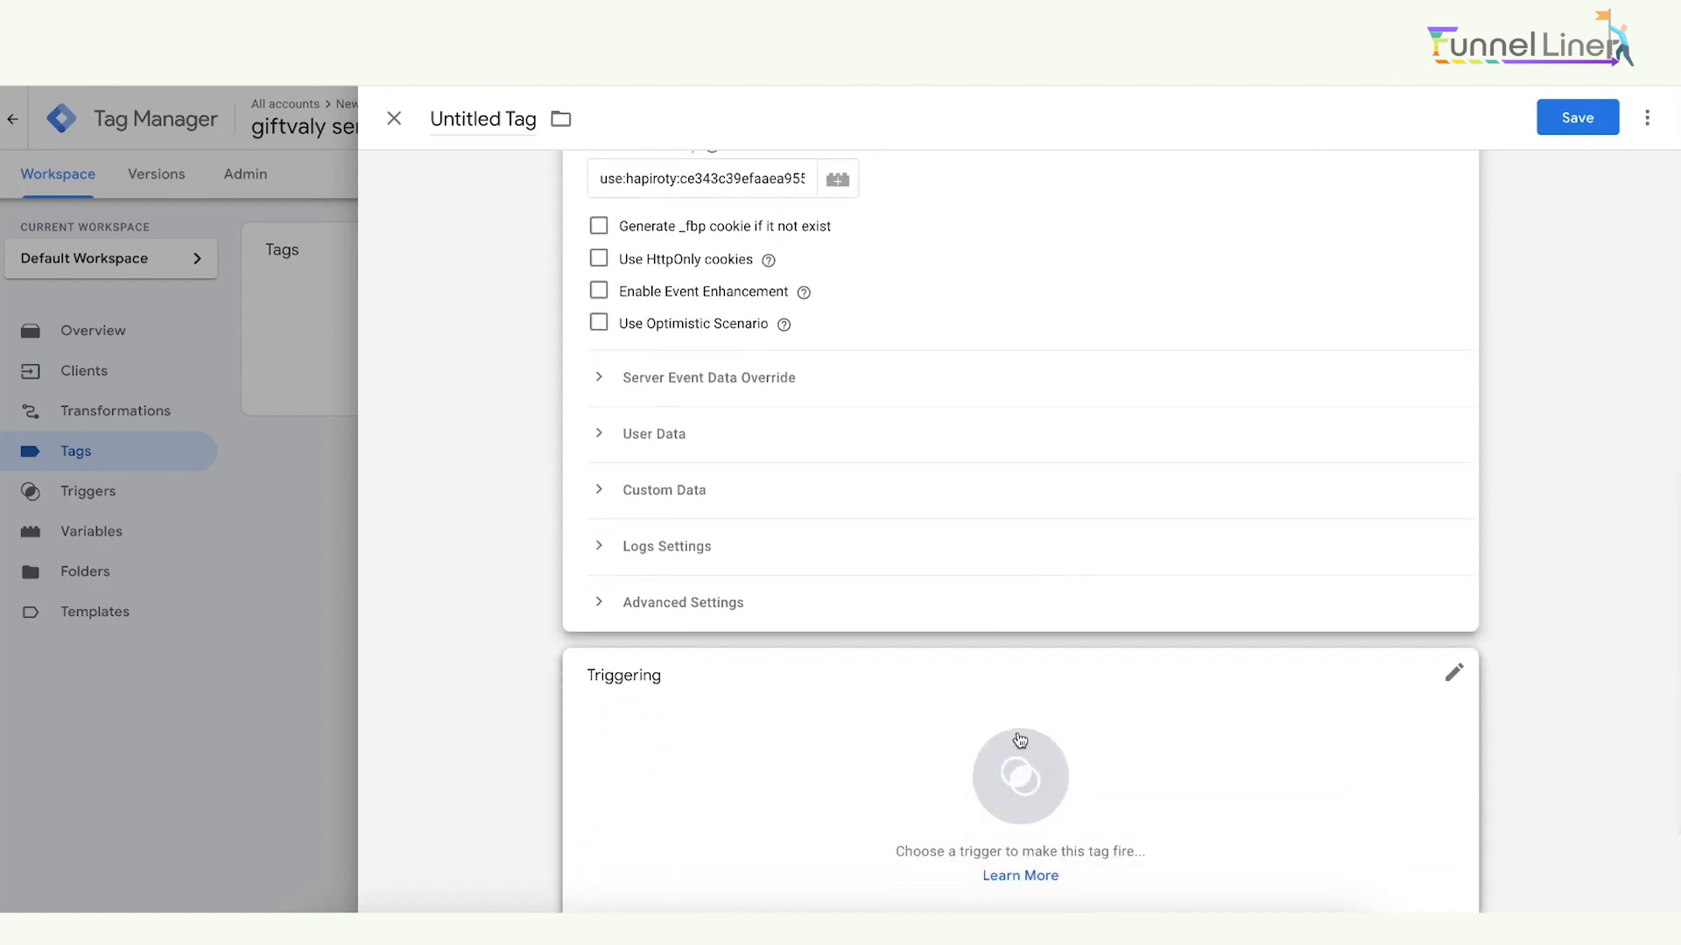
pyautogui.click(1021, 767)
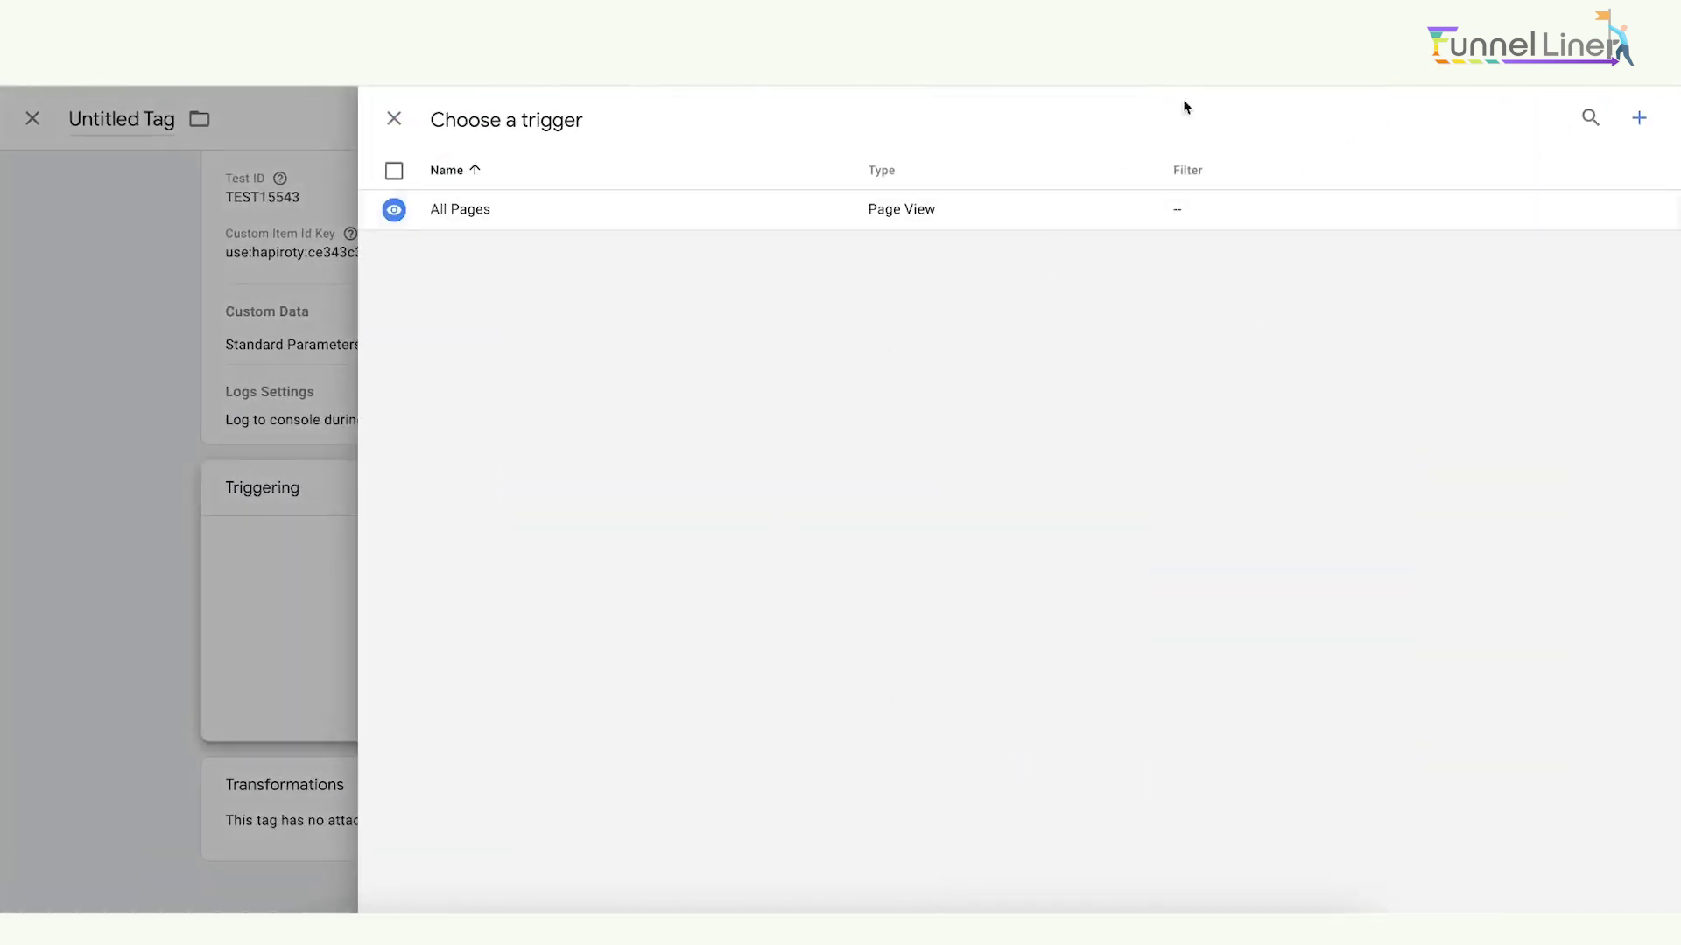
# Step: Start a new trigger of the Custom type
pyautogui.click(1638, 120)
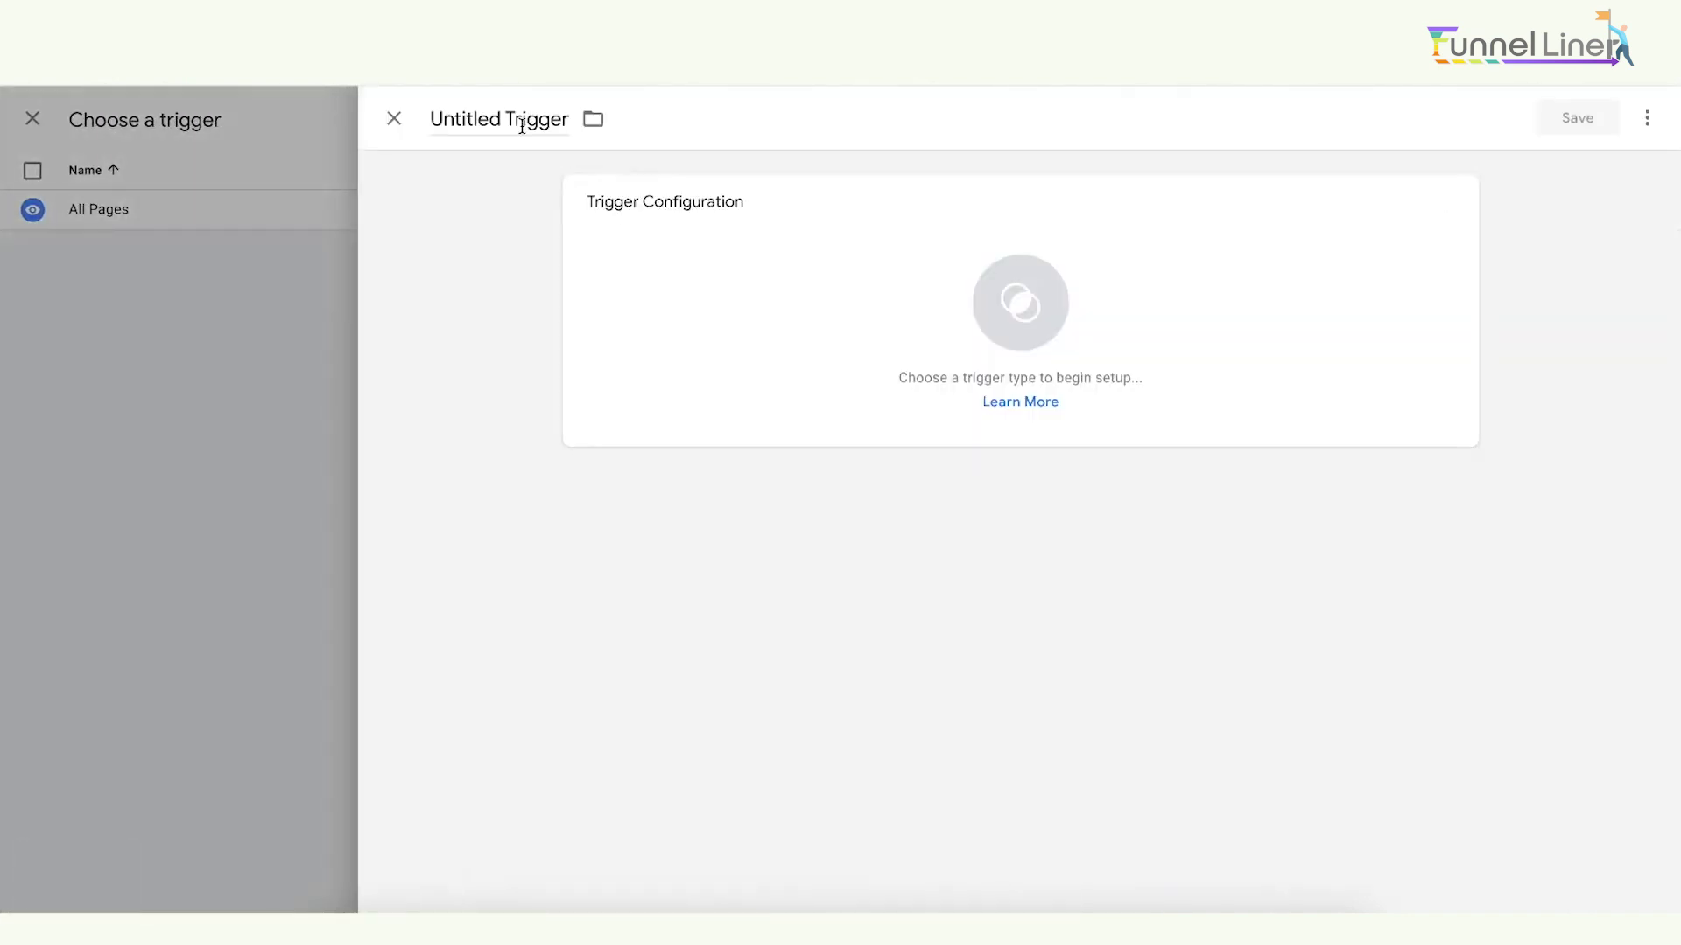
pyautogui.click(1006, 329)
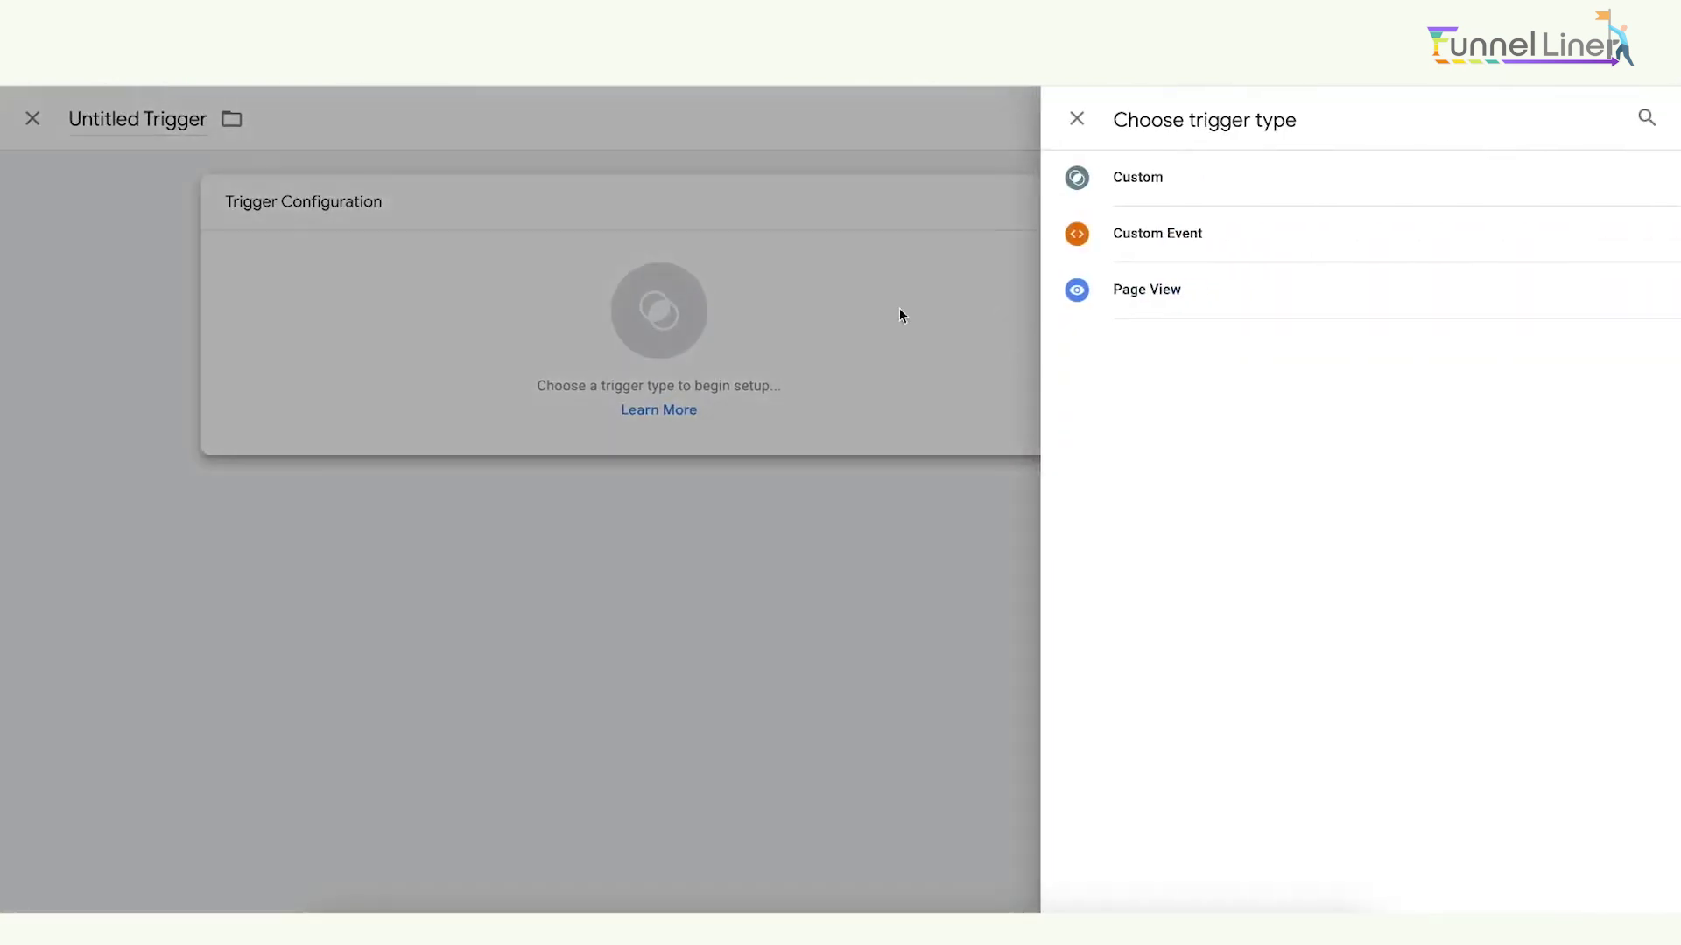
pyautogui.click(1125, 196)
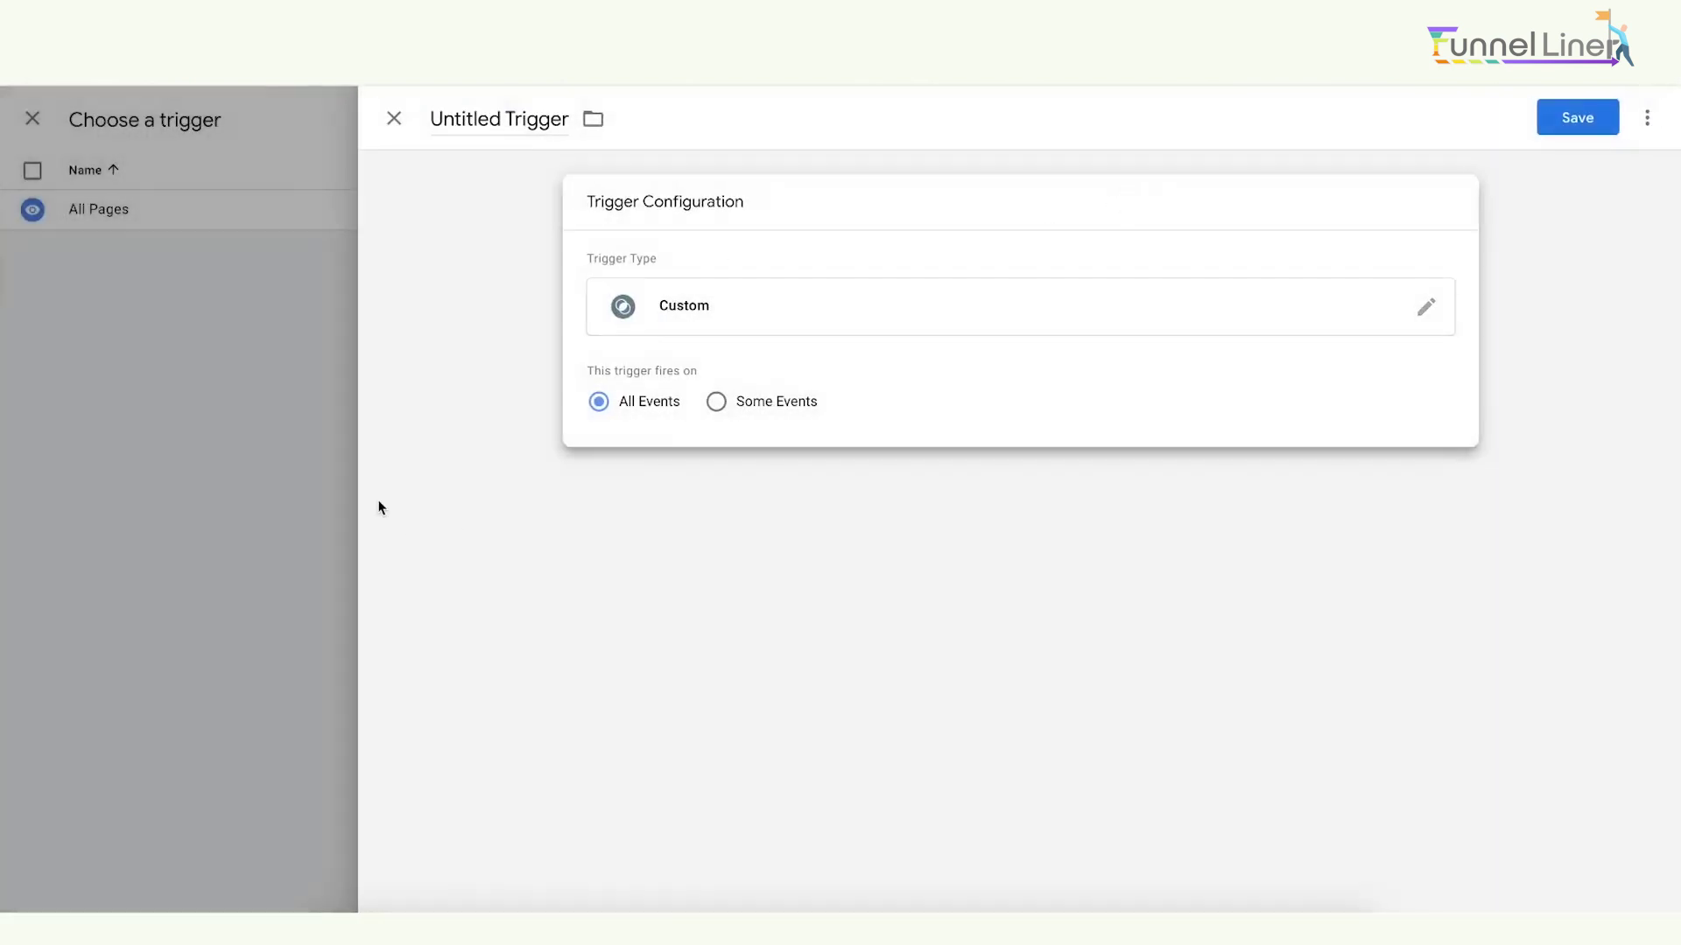
# Step: Restrict the trigger to Client Name equals GA4 and save it as Custom
pyautogui.click(735, 415)
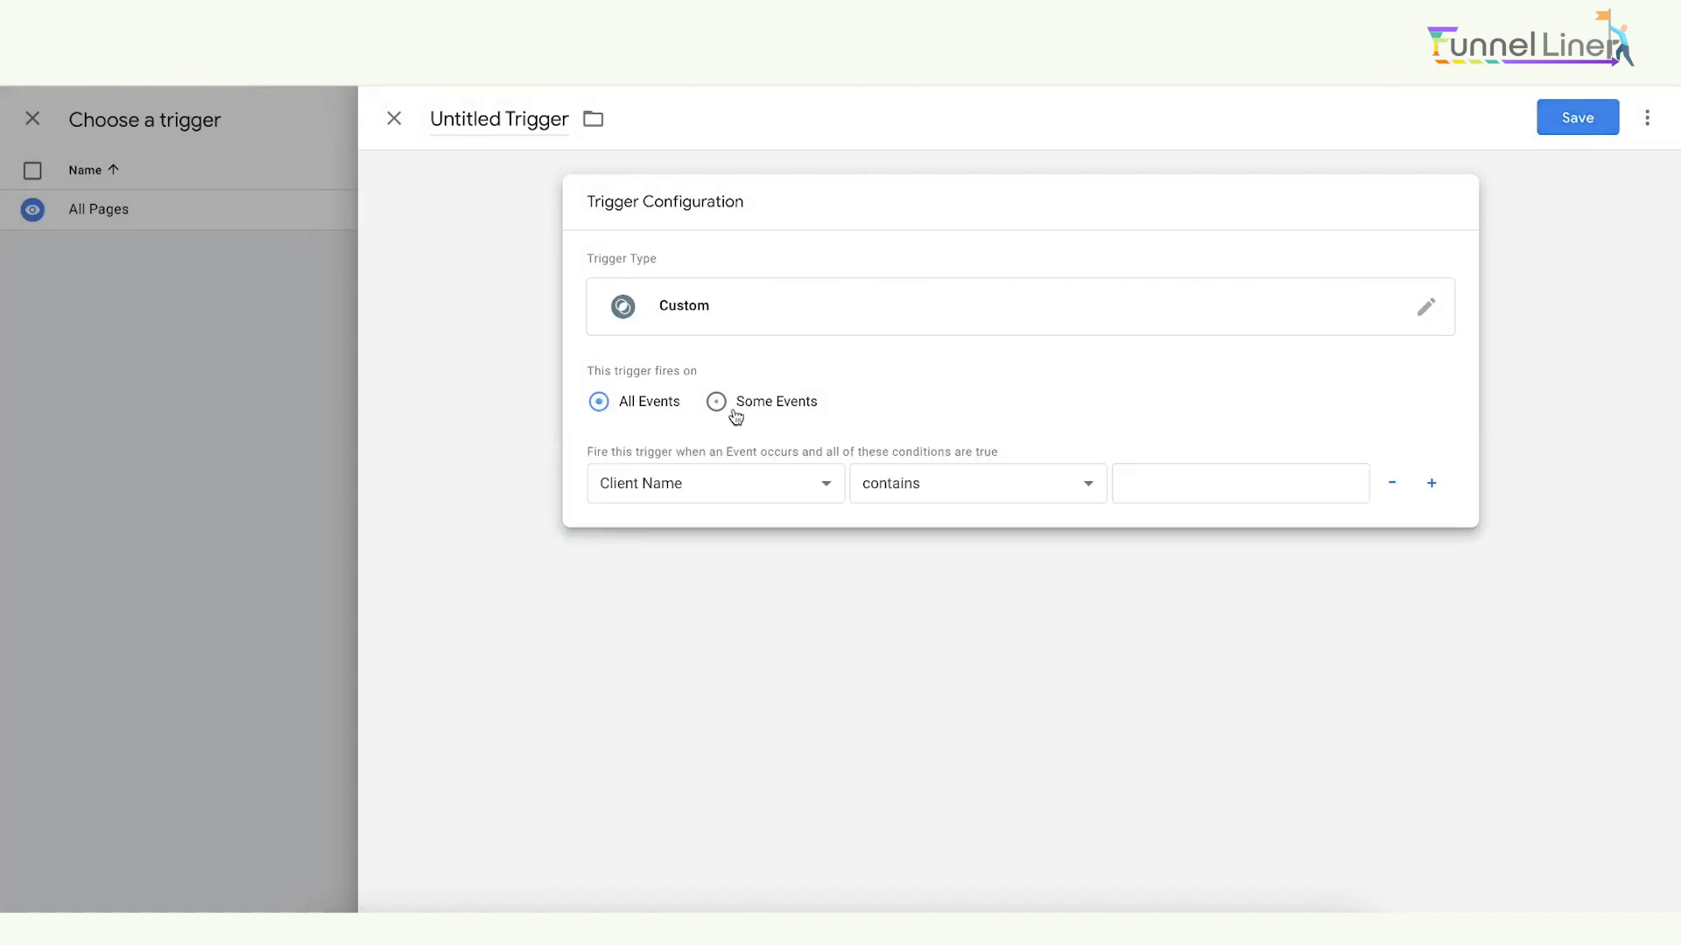
pyautogui.click(673, 501)
pyautogui.click(673, 499)
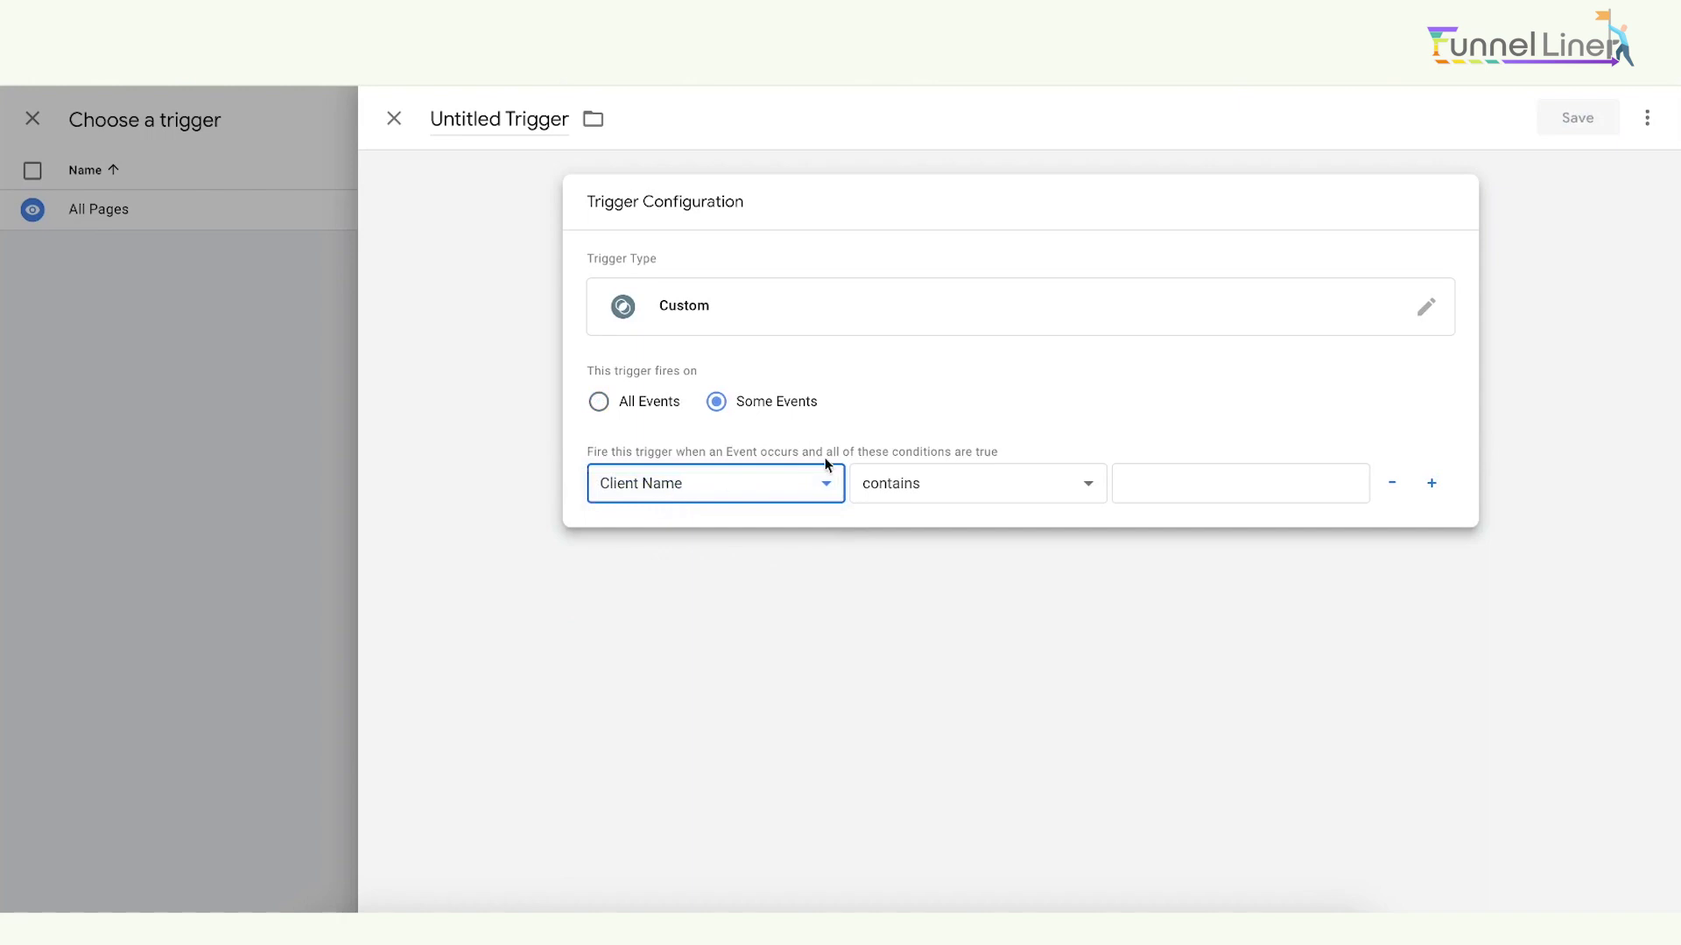
pyautogui.click(954, 490)
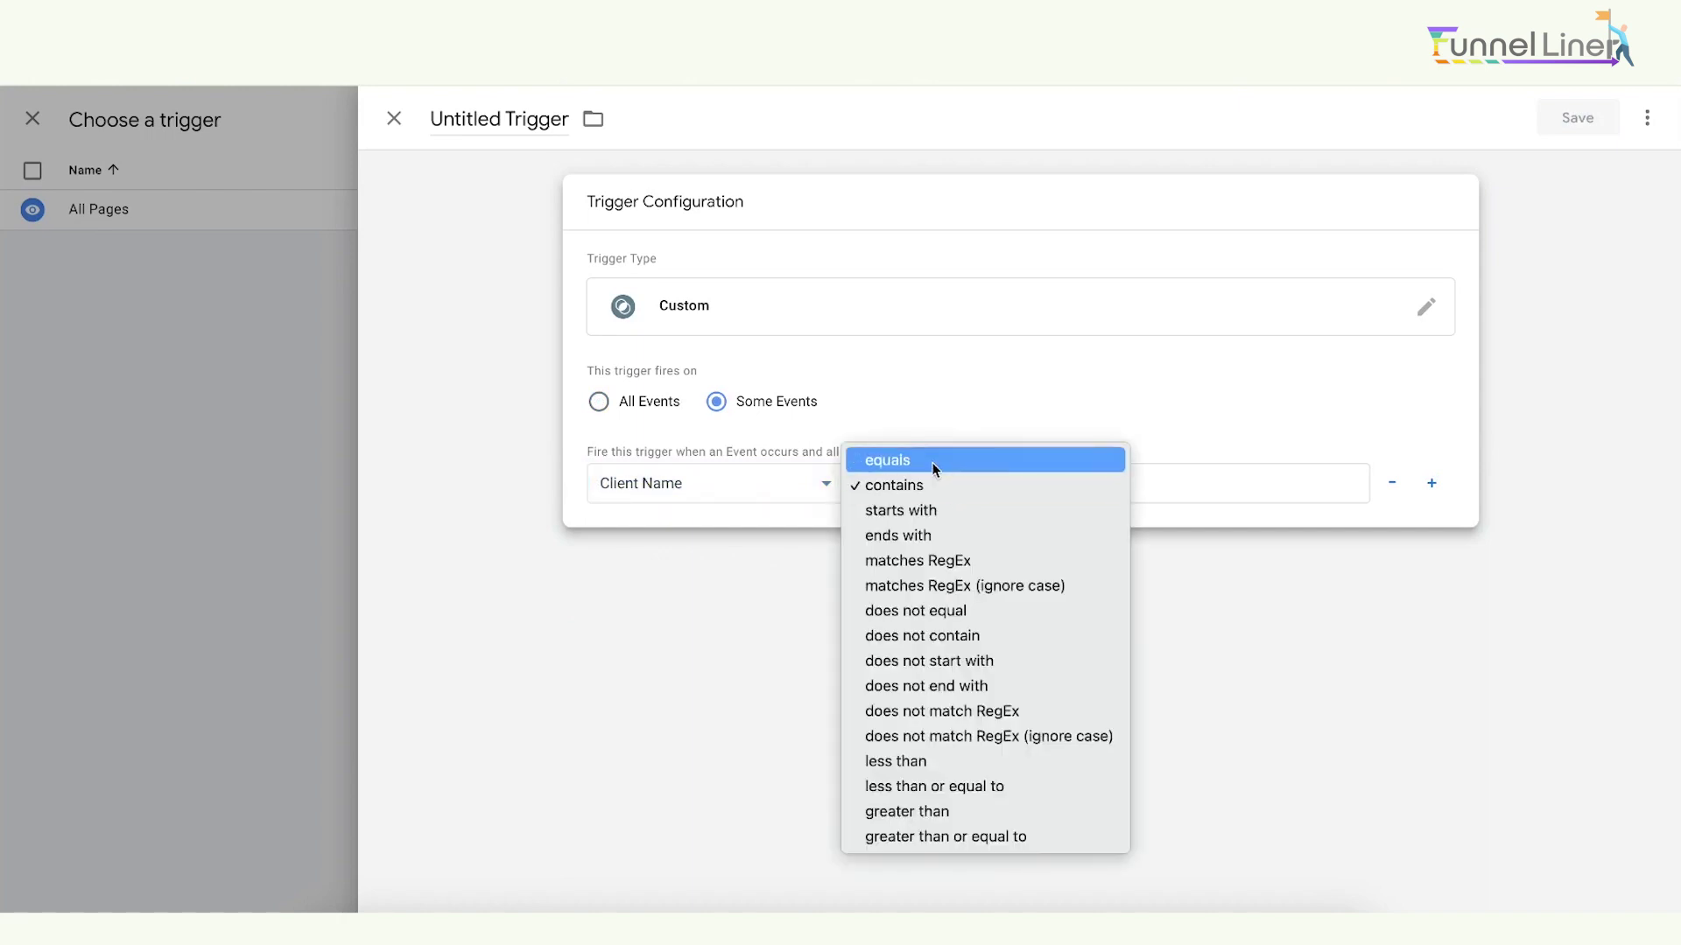
pyautogui.click(933, 464)
pyautogui.click(1169, 487)
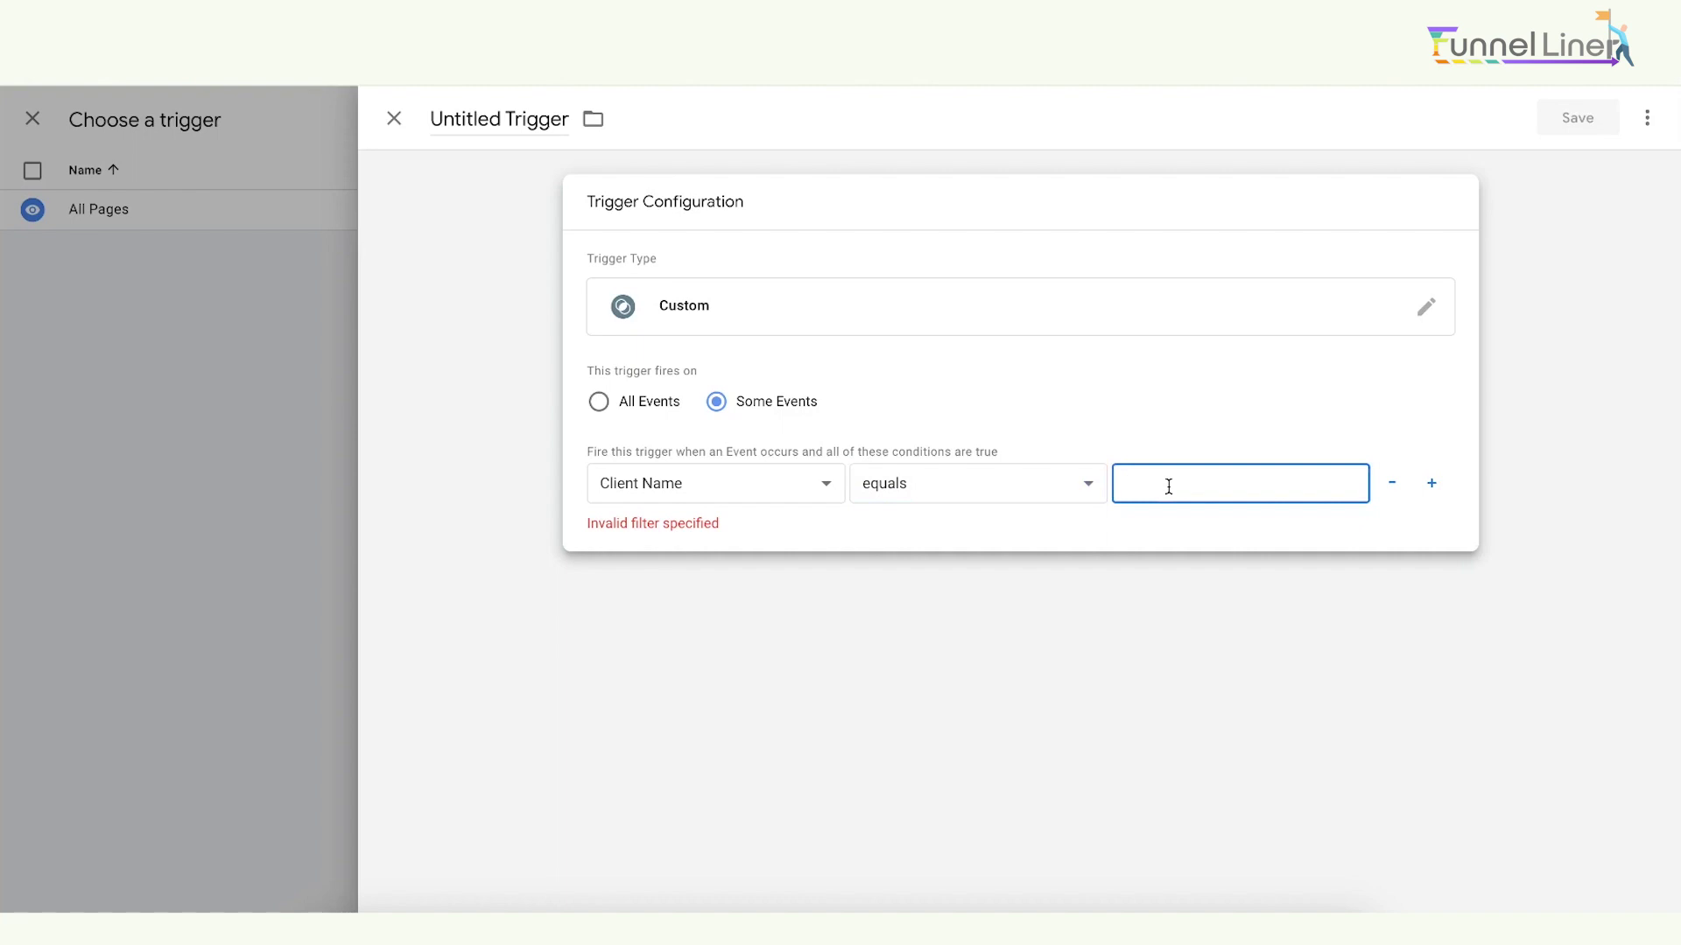
pyautogui.write('GA')
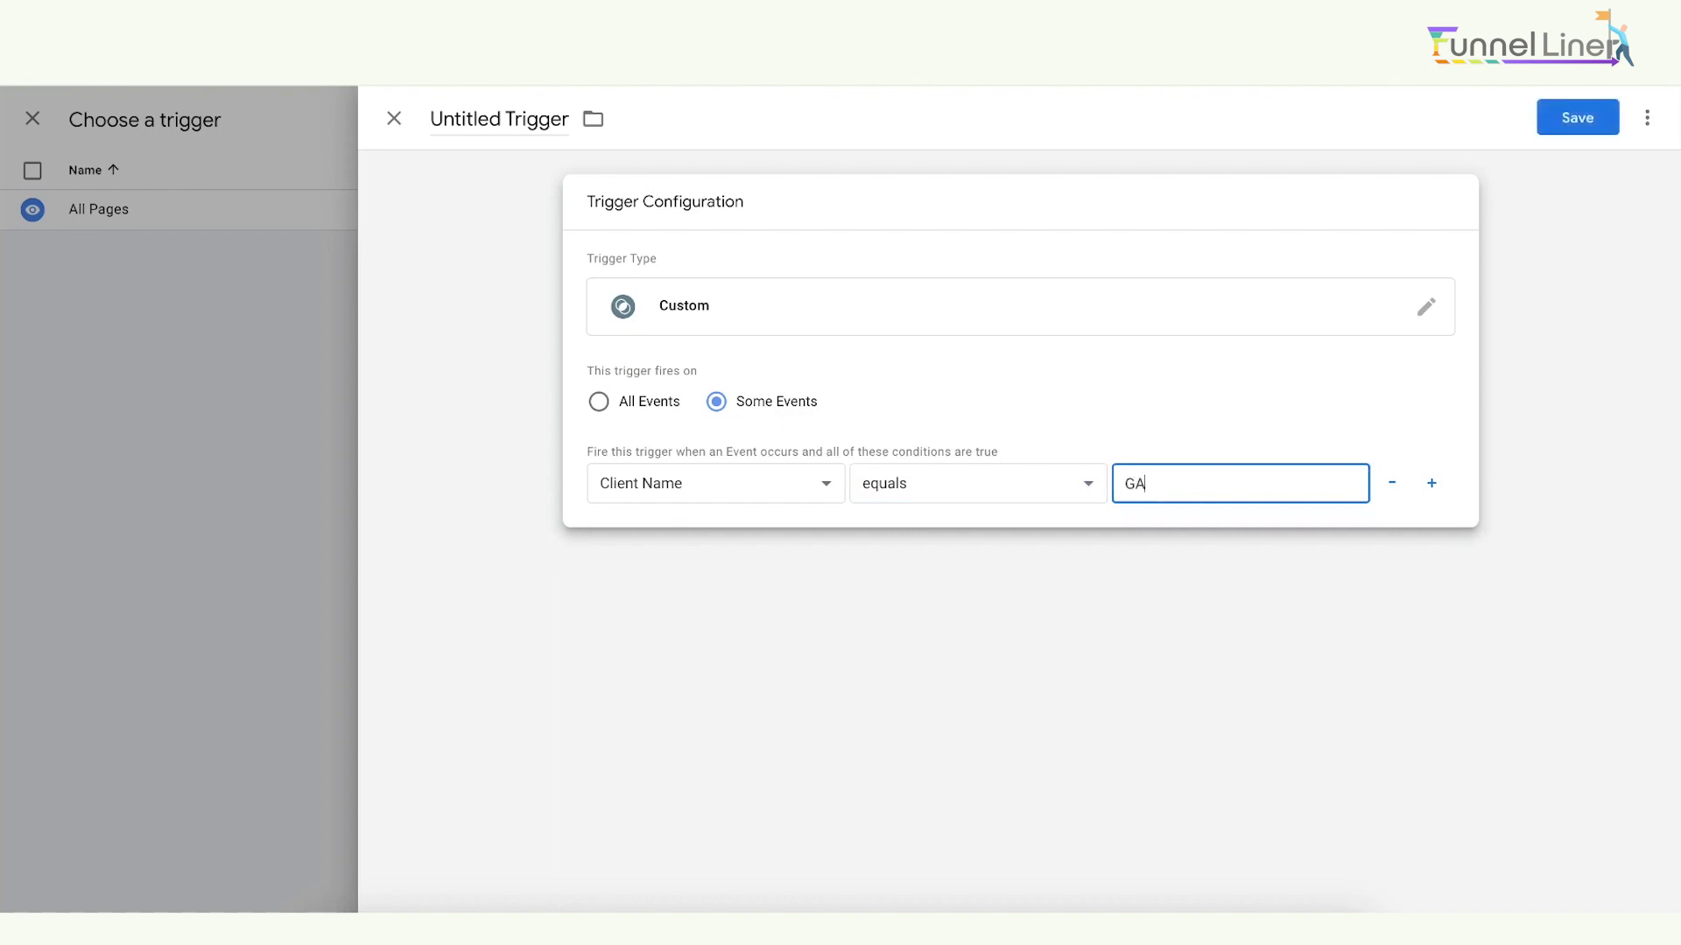
pyautogui.write('4')
pyautogui.click(993, 370)
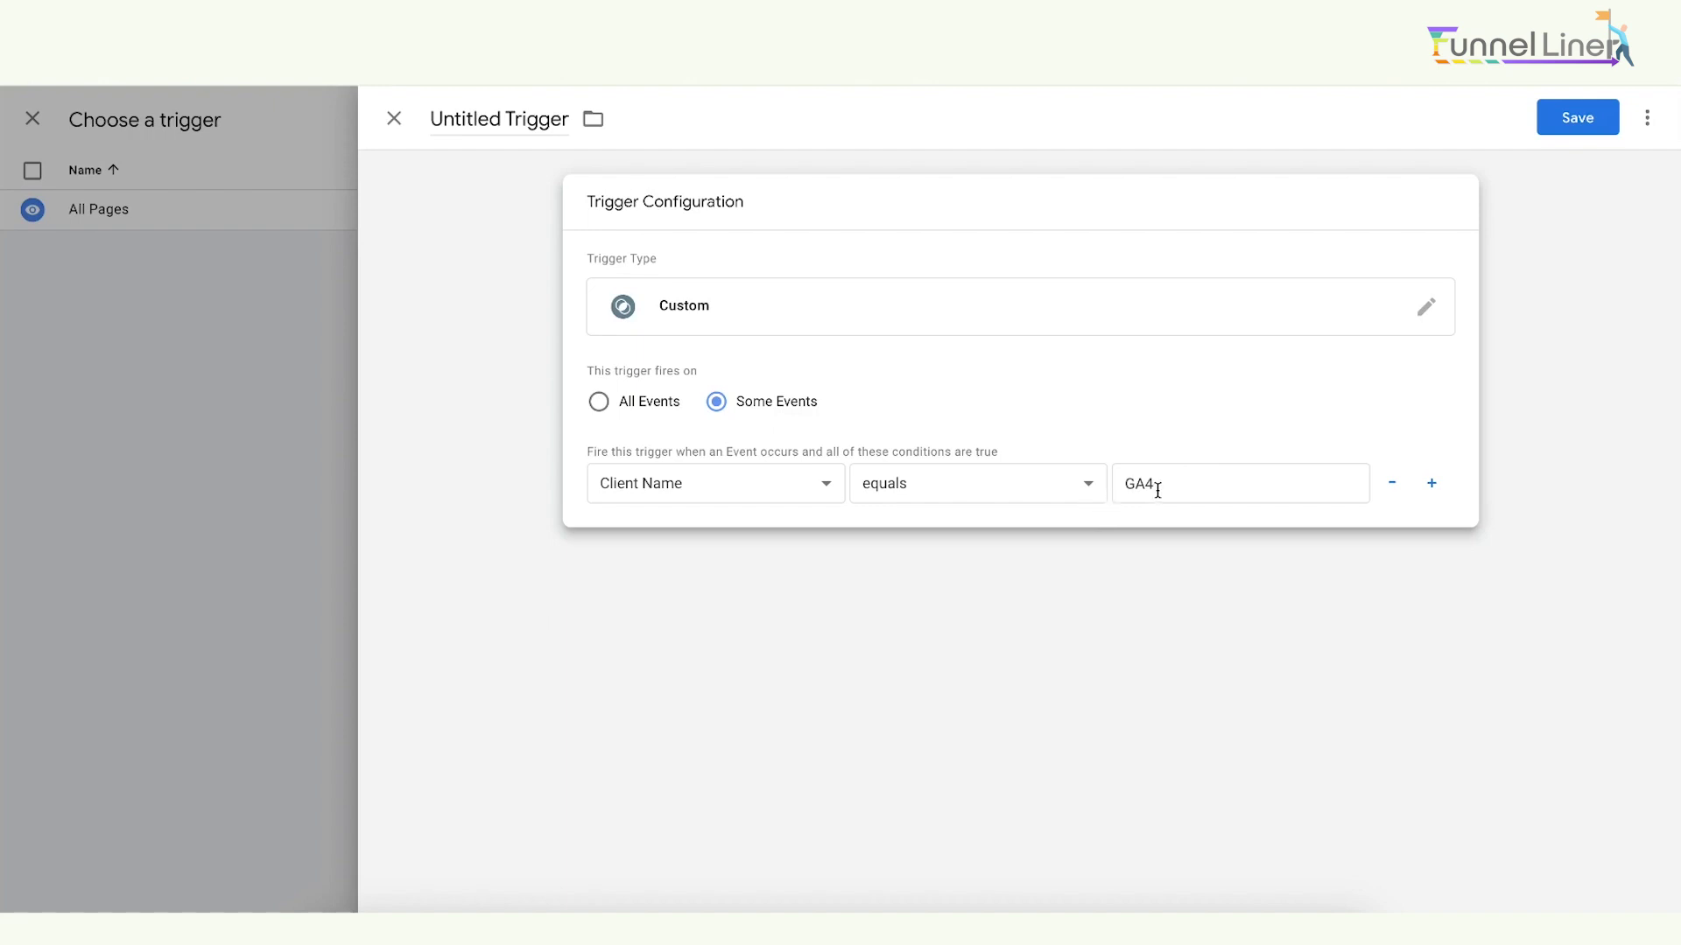
pyautogui.click(1565, 119)
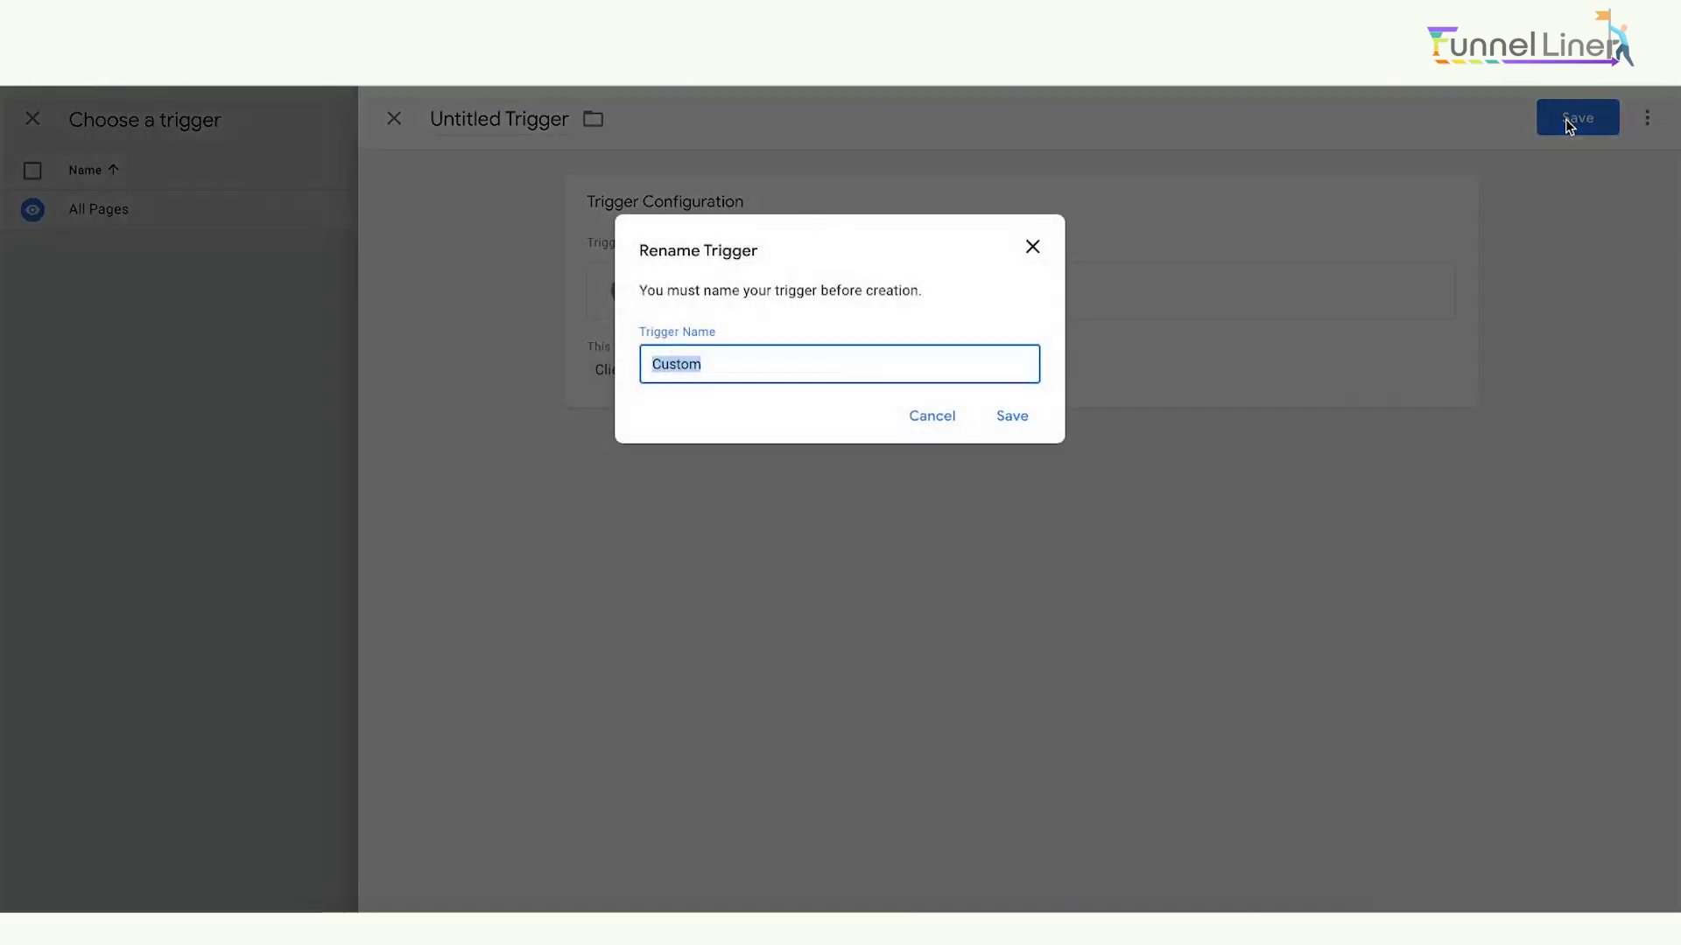
pyautogui.click(1006, 425)
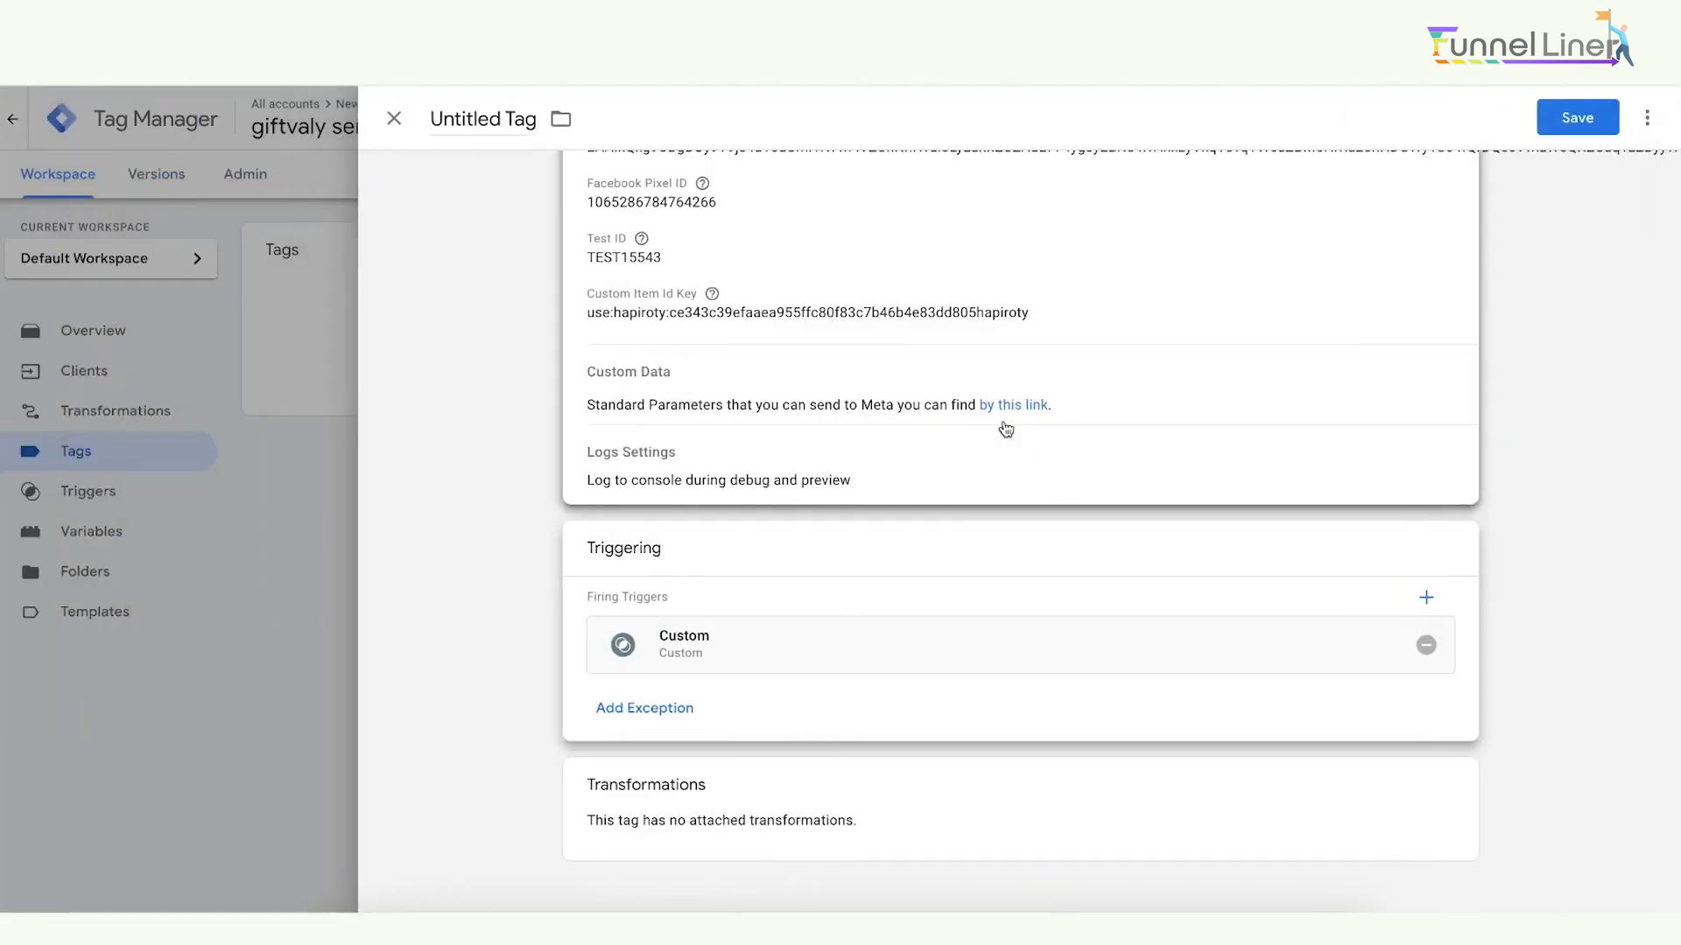
# Step: Save the tag under the name 'Facebook Conversion API' with its Custom trigger
pyautogui.click(1602, 121)
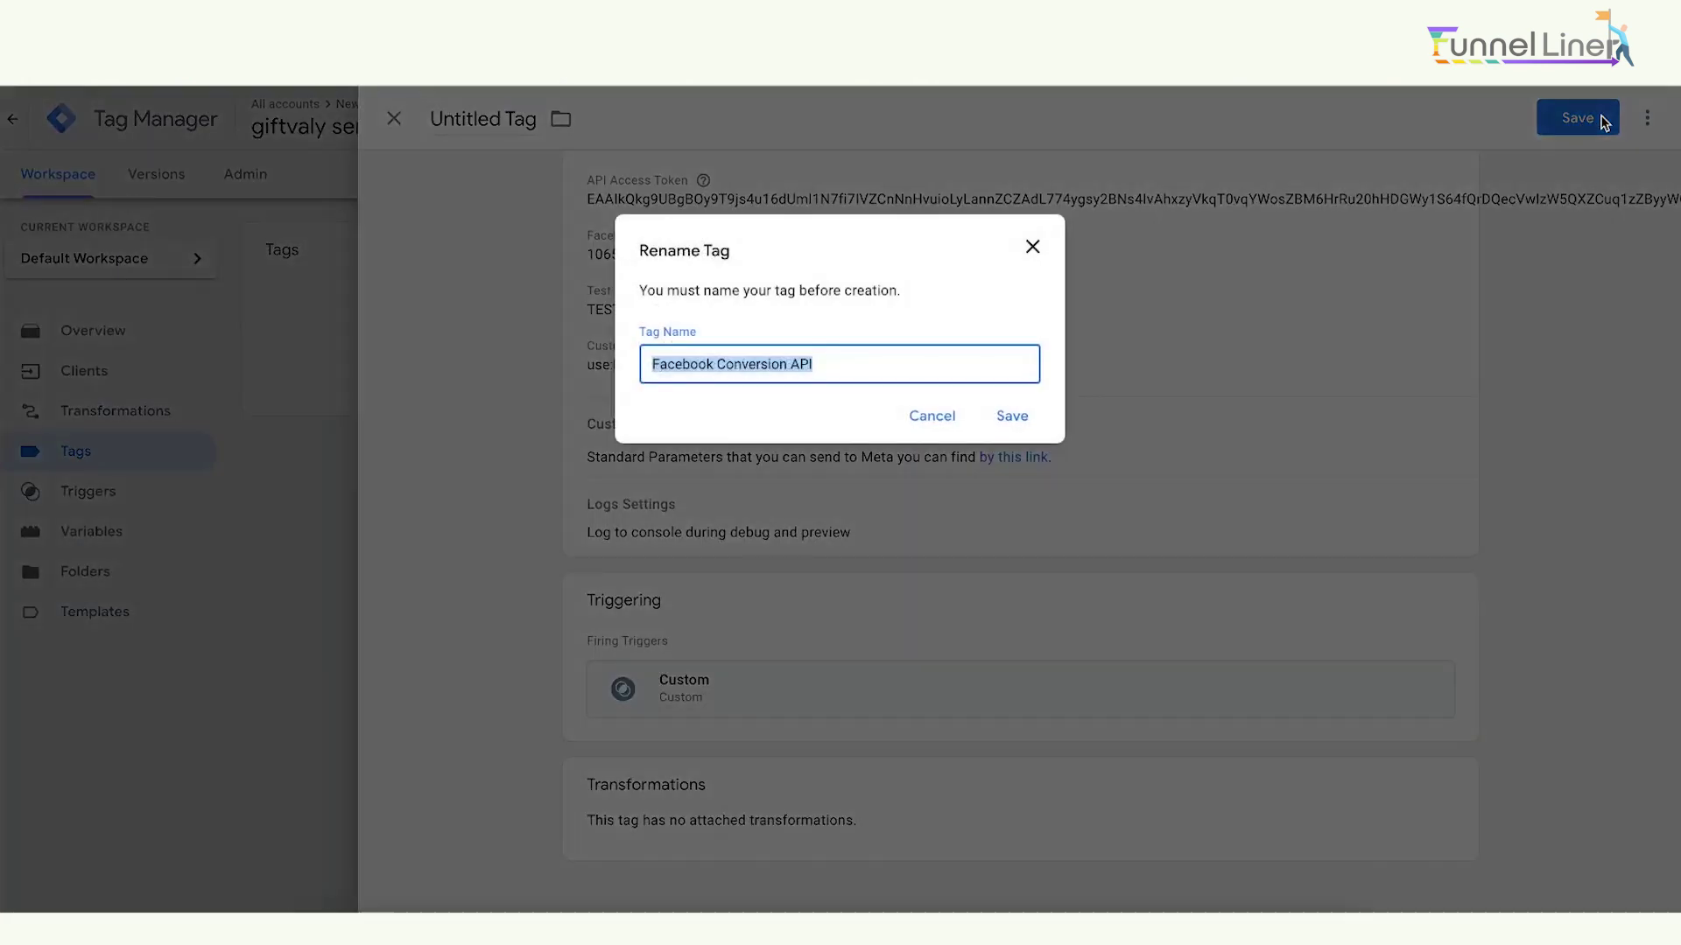
pyautogui.click(1013, 417)
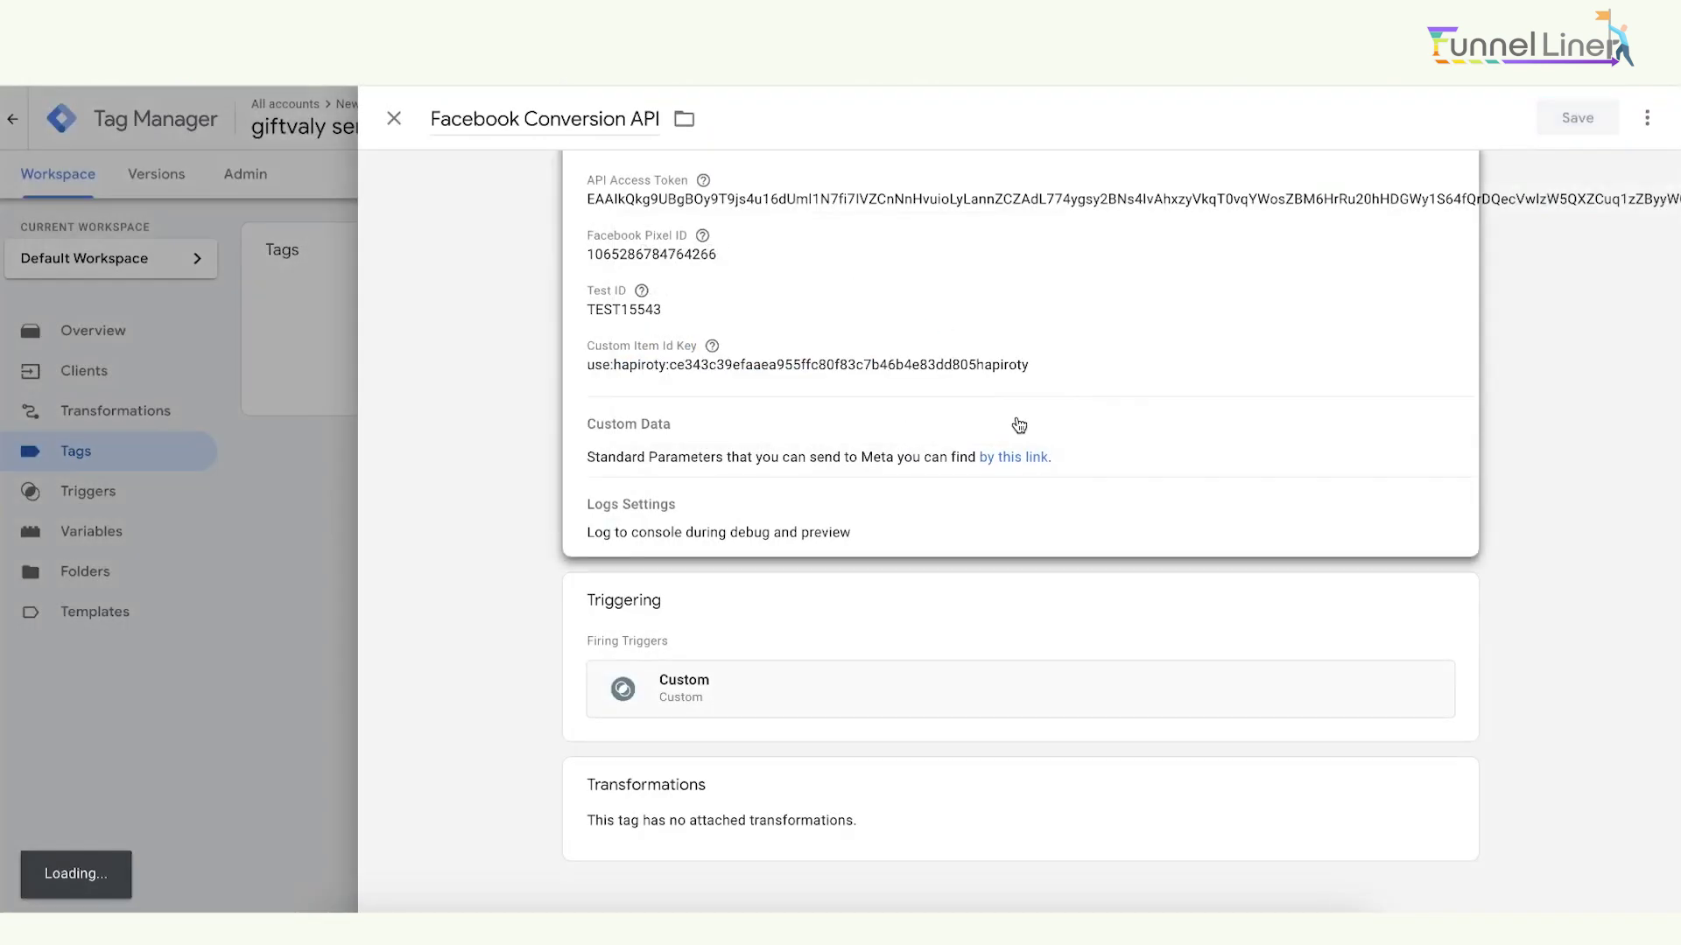